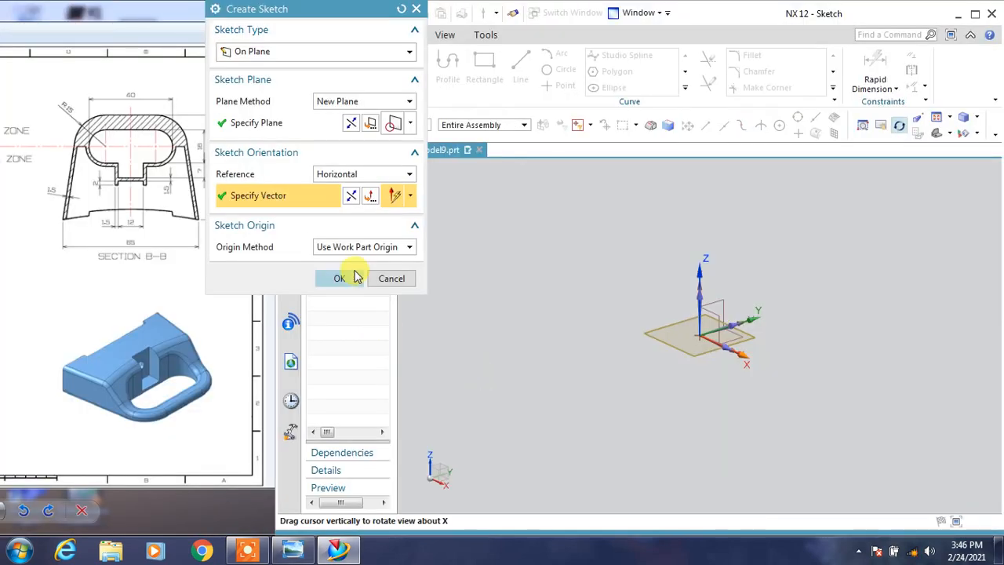
Start a sketch on the XY plane and draw a horizontal line 65 long below the origin.
click(339, 278)
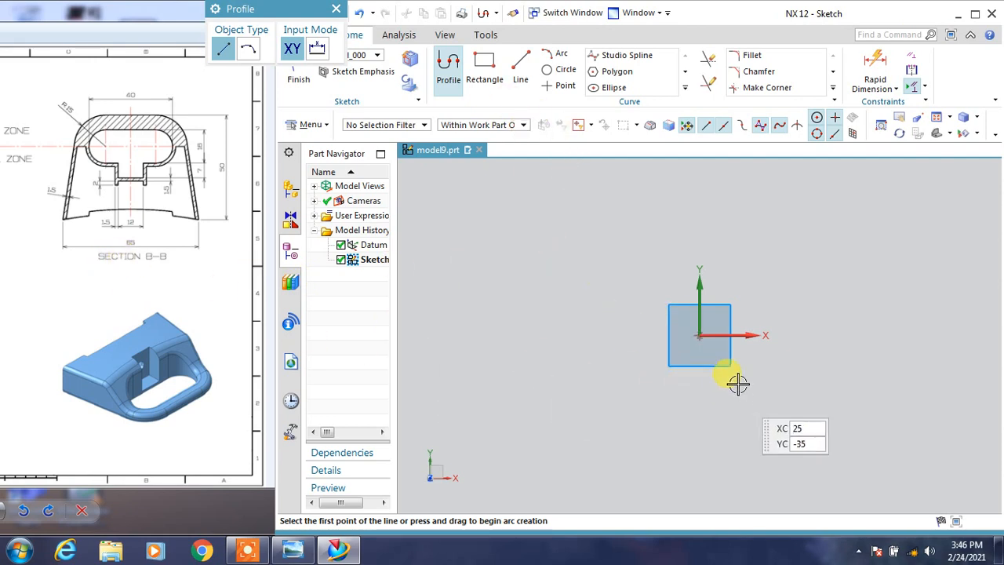
click(628, 358)
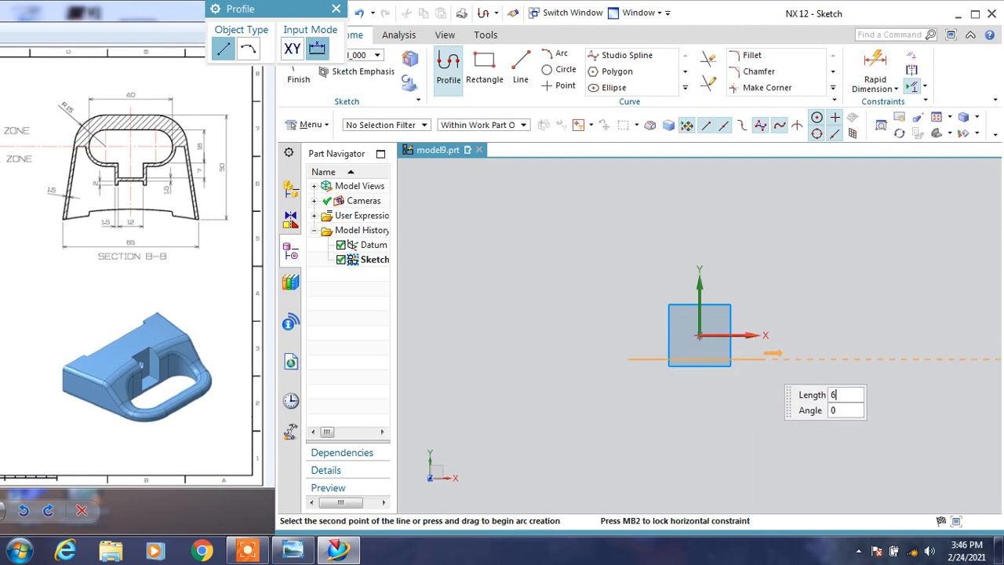
key(Return)
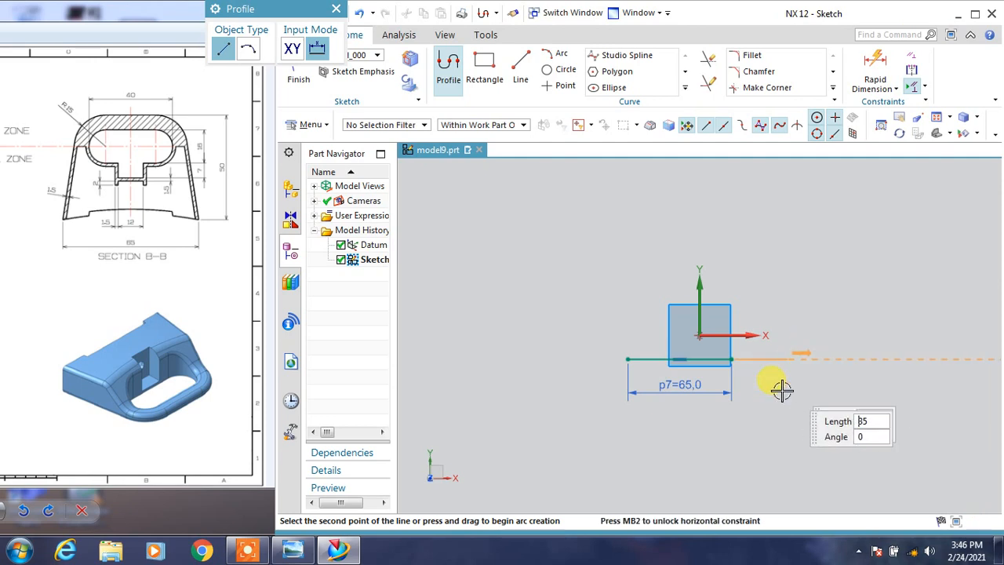
key(Escape)
key(Escape)
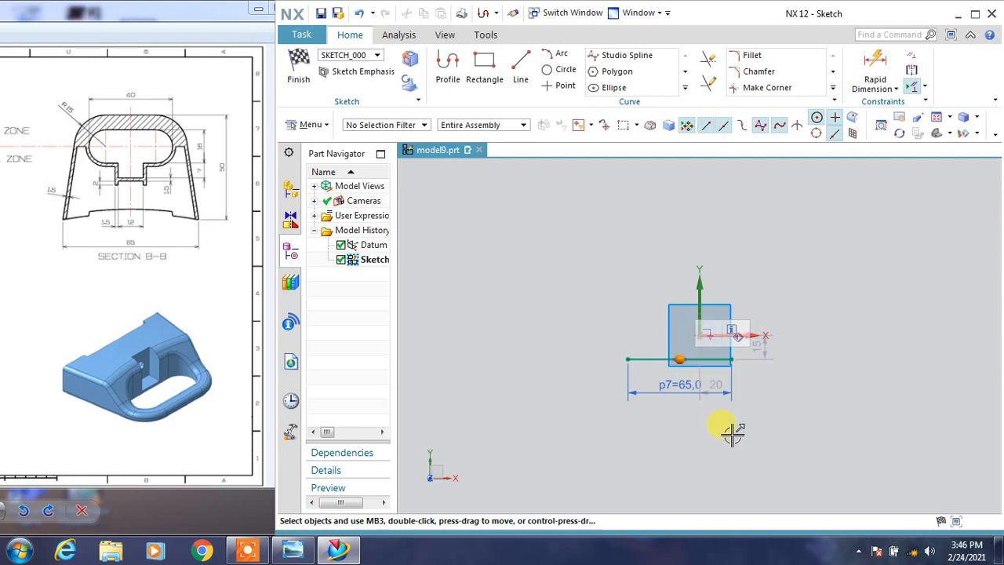
Constrain the horizontal line's midpoint to coincide with the sketch origin.
scroll(727, 425, up, 2)
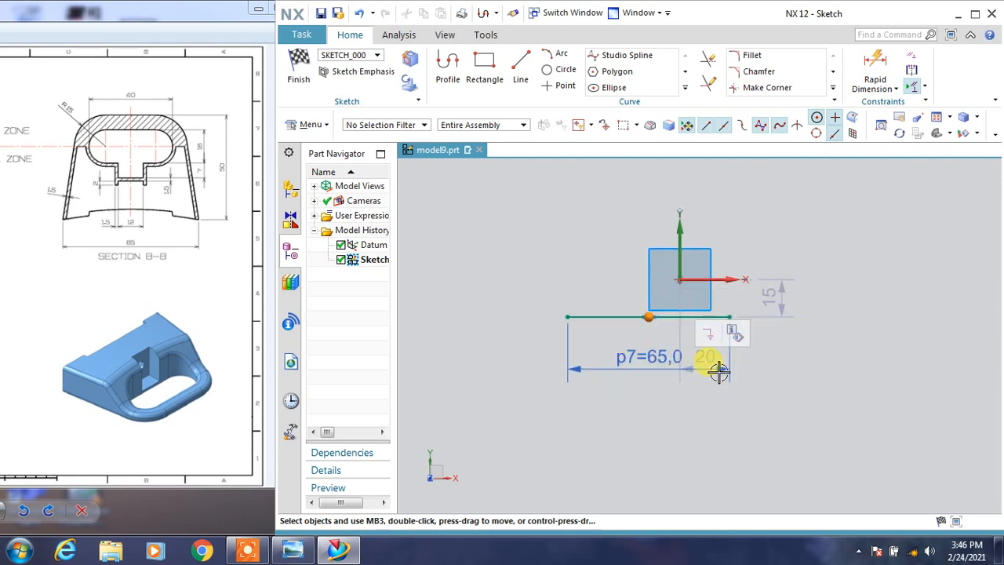
click(684, 275)
click(708, 255)
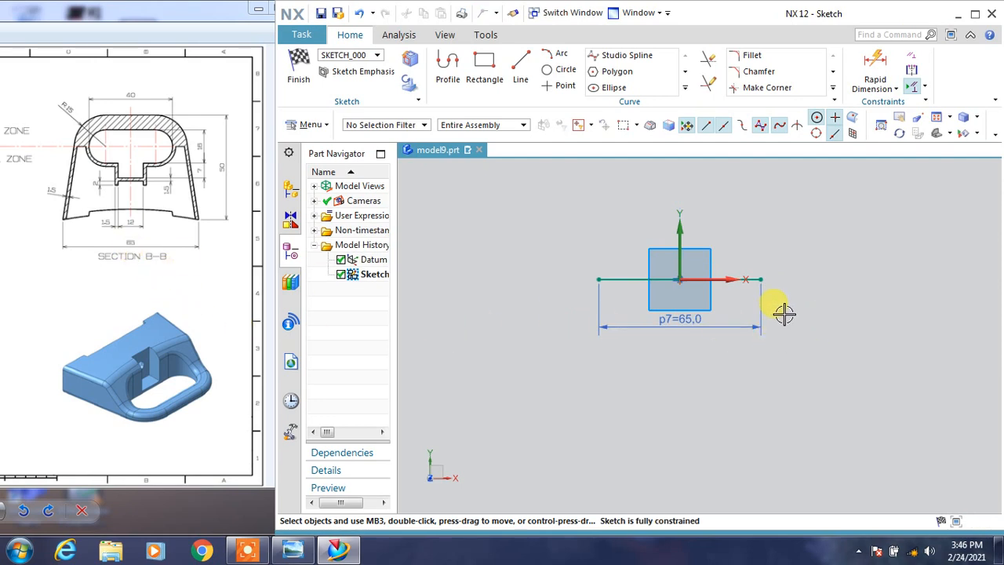
Draw a trapezoid on the base line, with a left side about 52 long at 76° and a horizontal top about 39.9 long.
shift+middle_drag(795, 276, 773, 385)
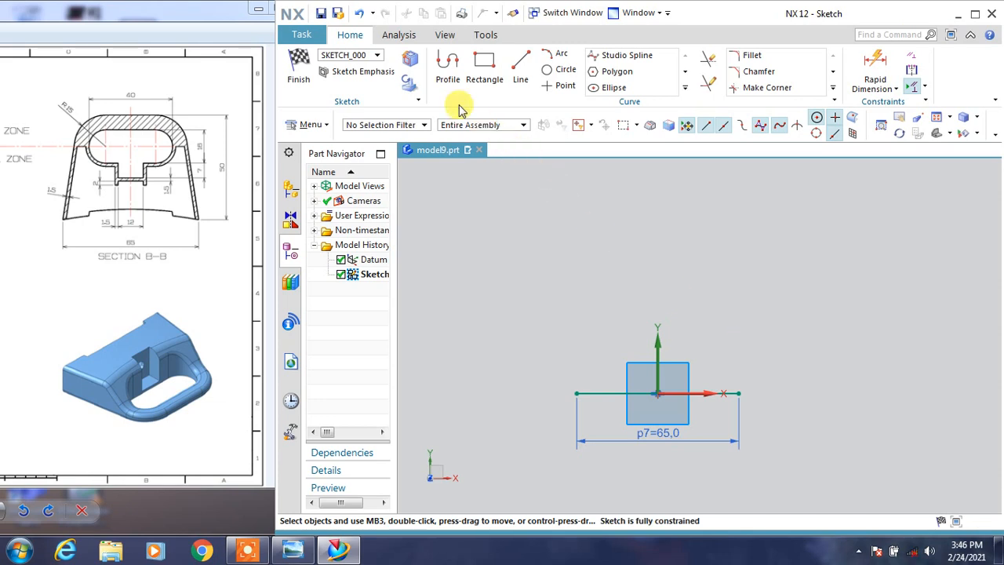
click(446, 75)
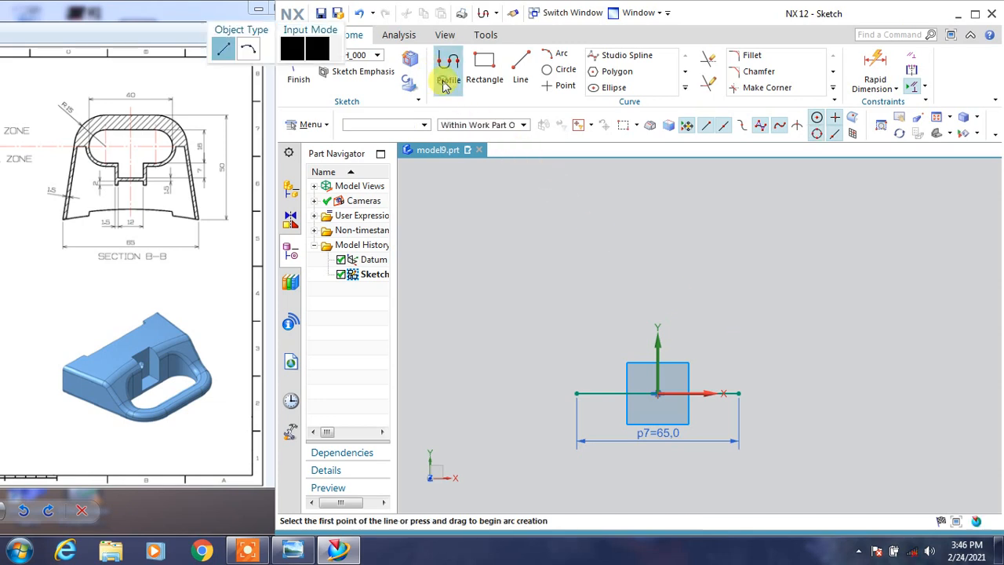
click(576, 393)
click(607, 267)
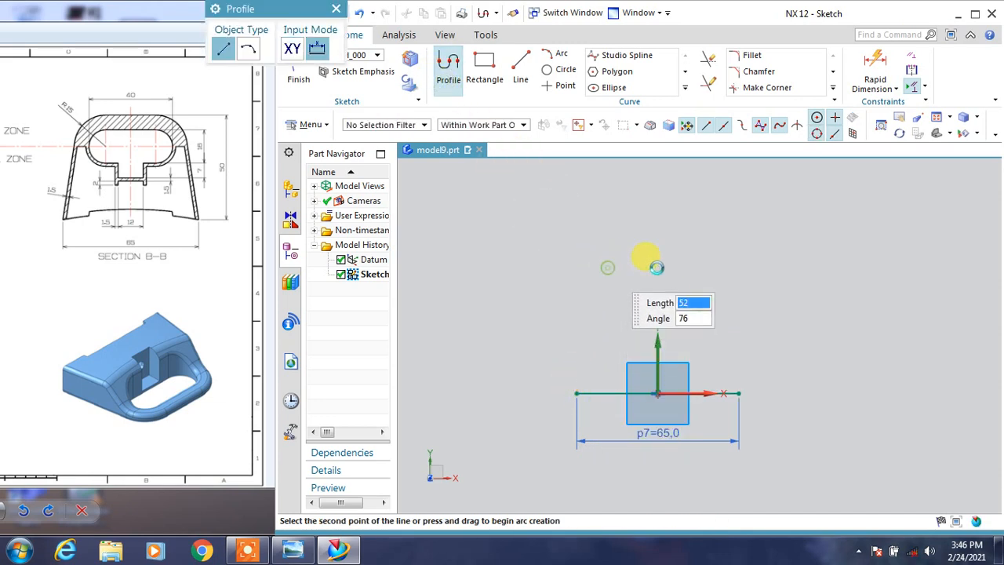
click(708, 266)
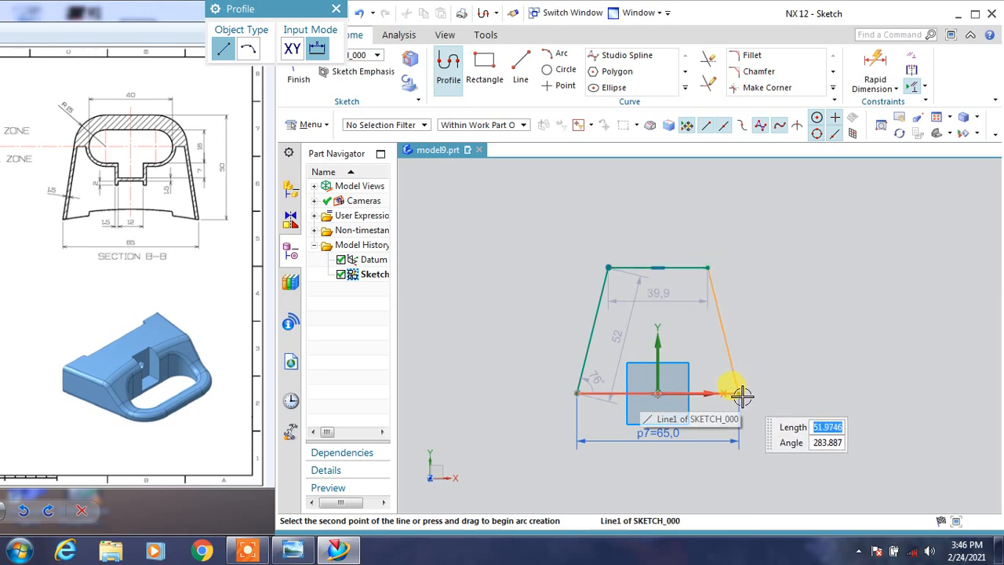
click(738, 393)
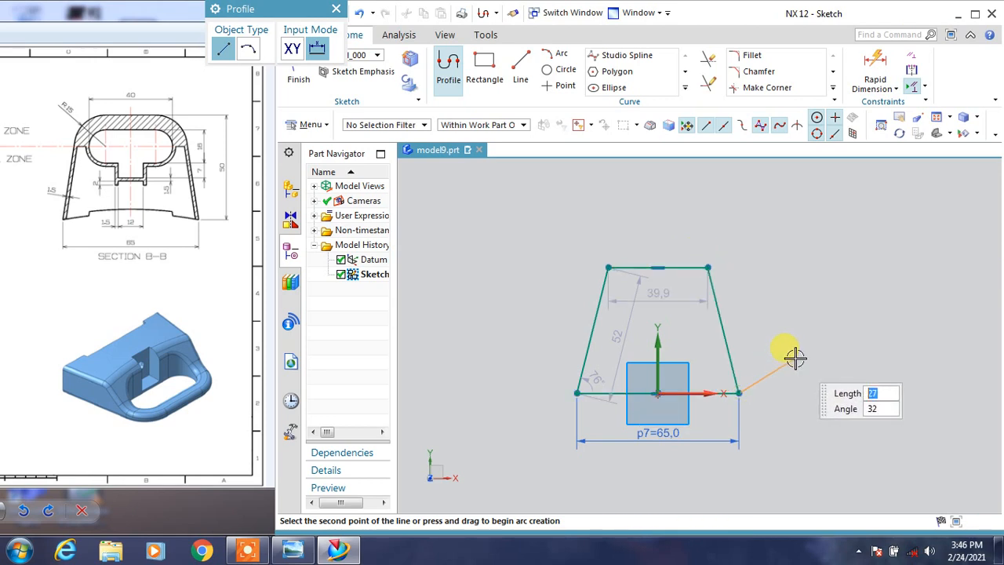
key(Escape)
key(Escape)
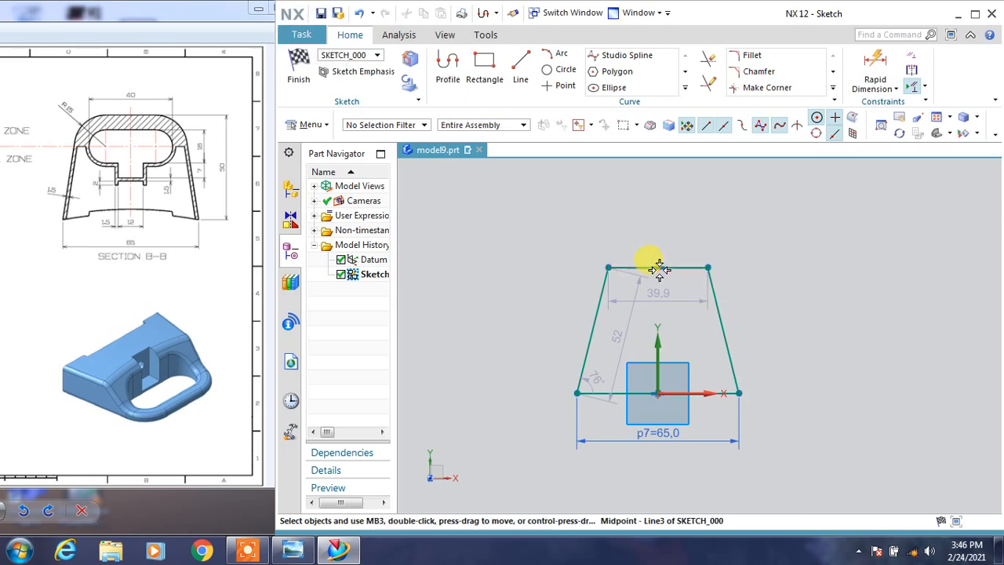
Constrain the midpoint of the trapezoid's top line to the vertical Y axis.
click(657, 267)
click(657, 331)
click(685, 317)
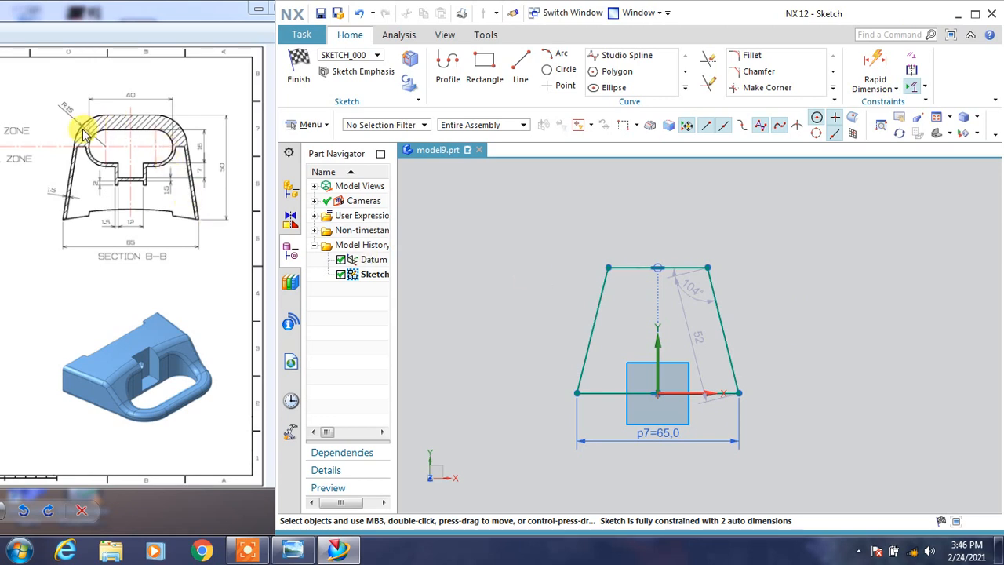
Fillet both upper corners of the trapezoid with a radius of 15.
click(754, 57)
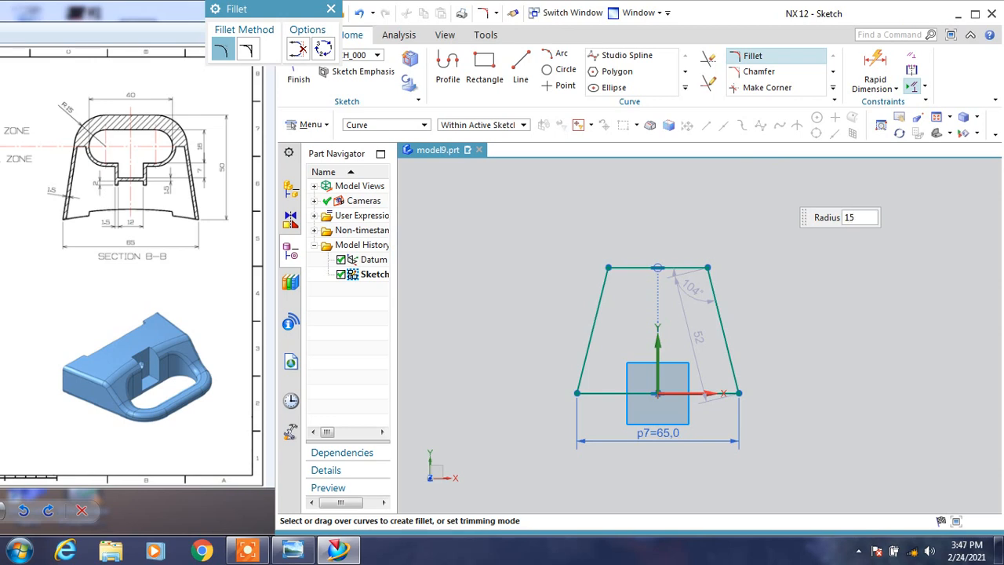
click(610, 268)
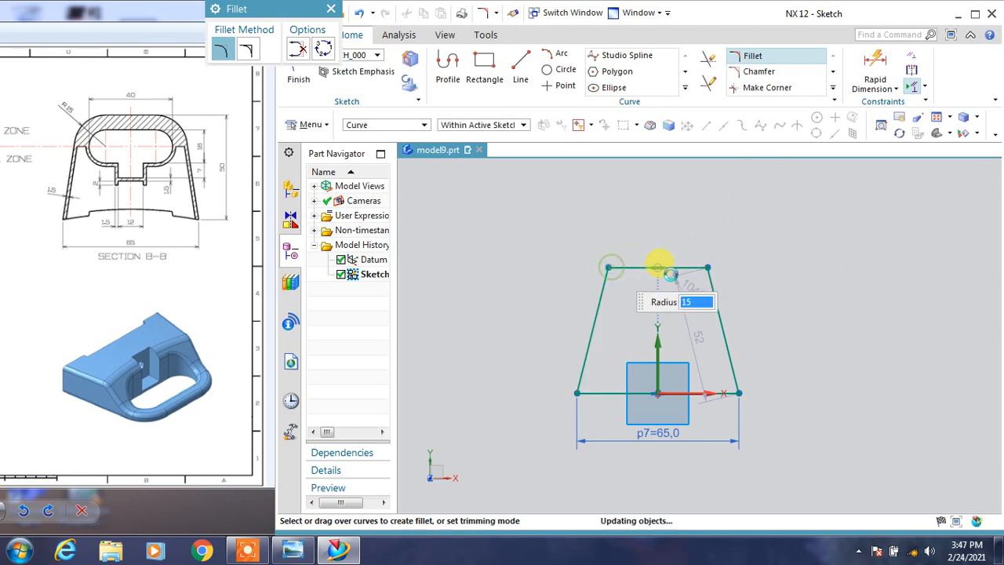
click(706, 267)
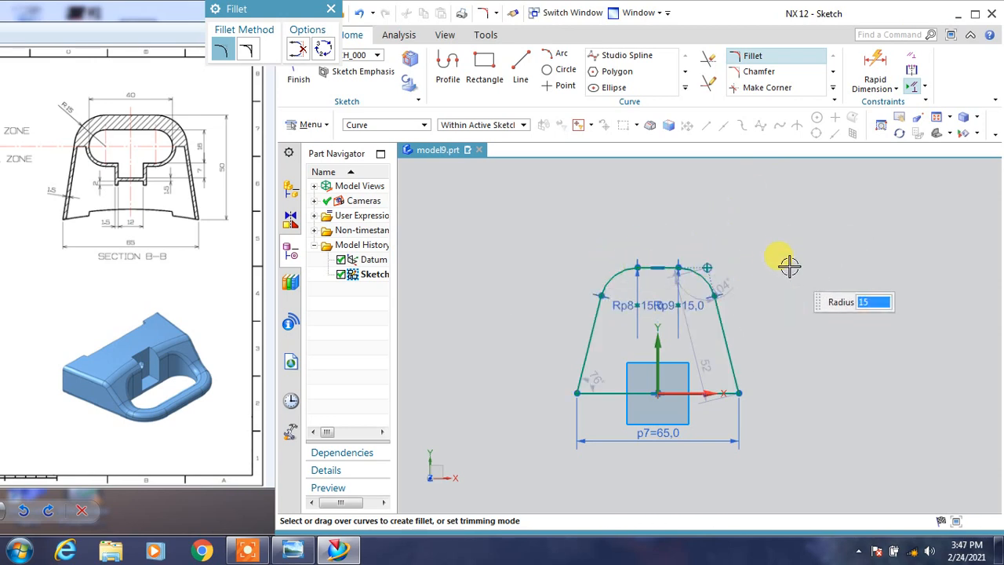
key(Escape)
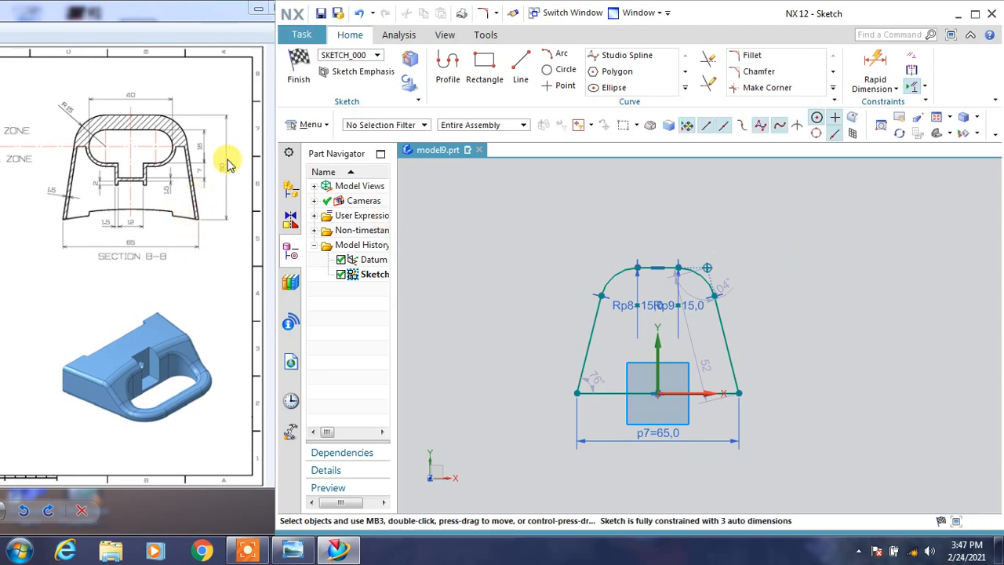
Dimension the height between the profile's top line and base line and set it to 50.
click(874, 63)
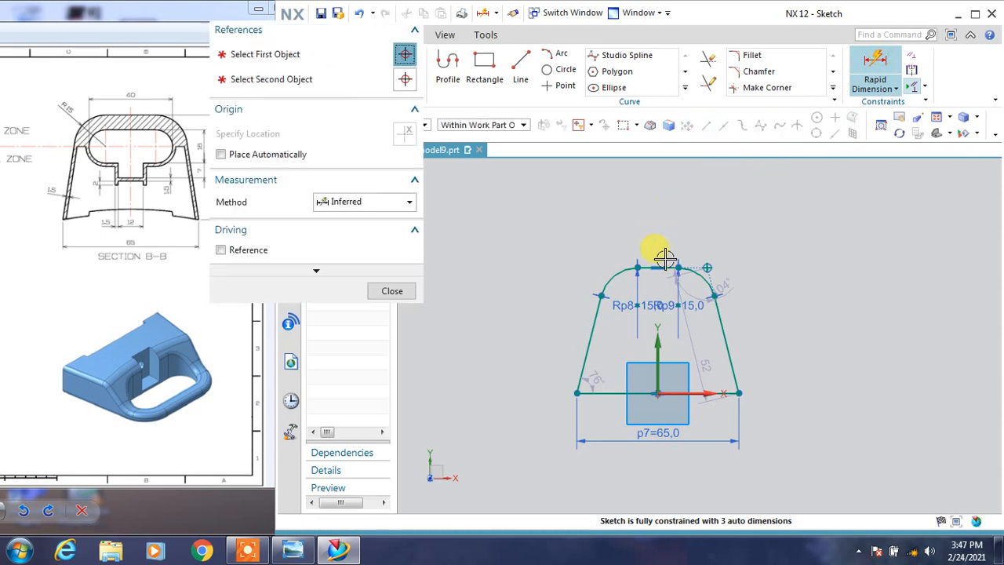
click(663, 268)
click(669, 390)
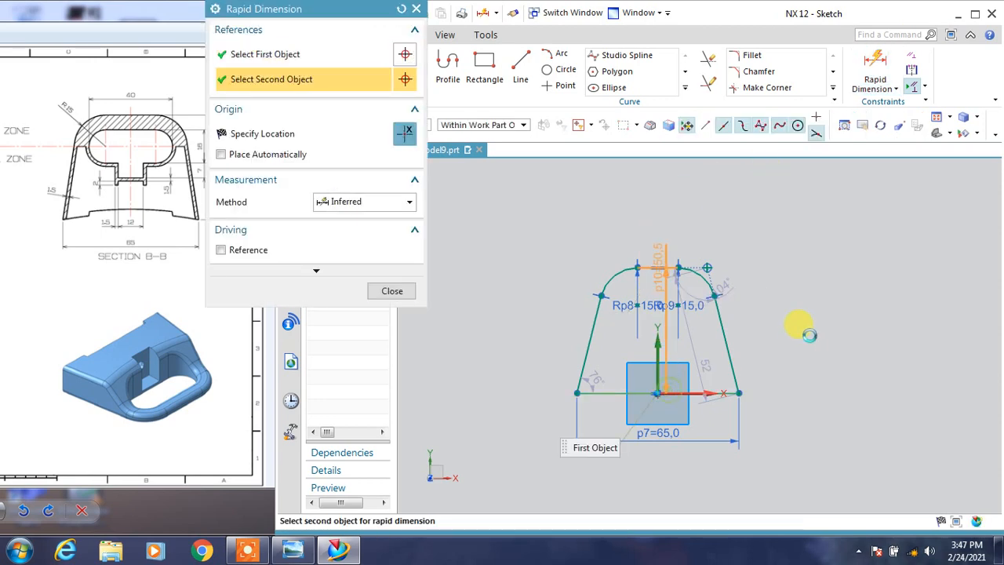
click(784, 334)
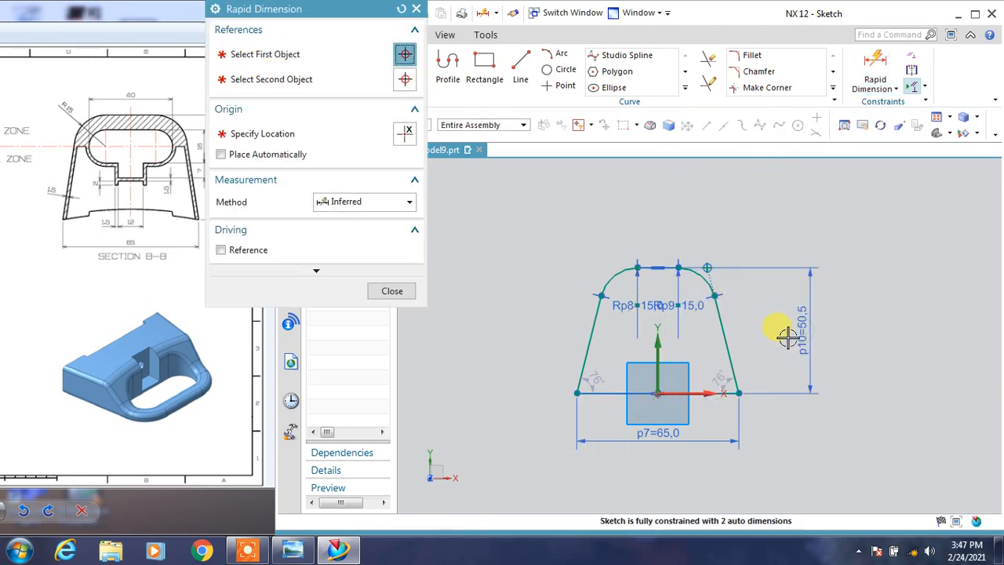
text(50)
key(Return)
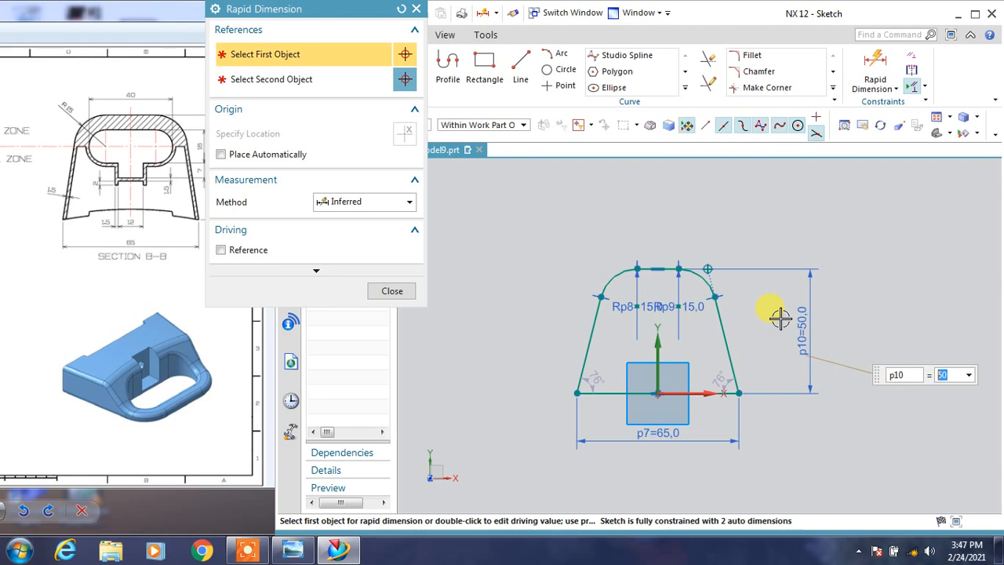
click(390, 292)
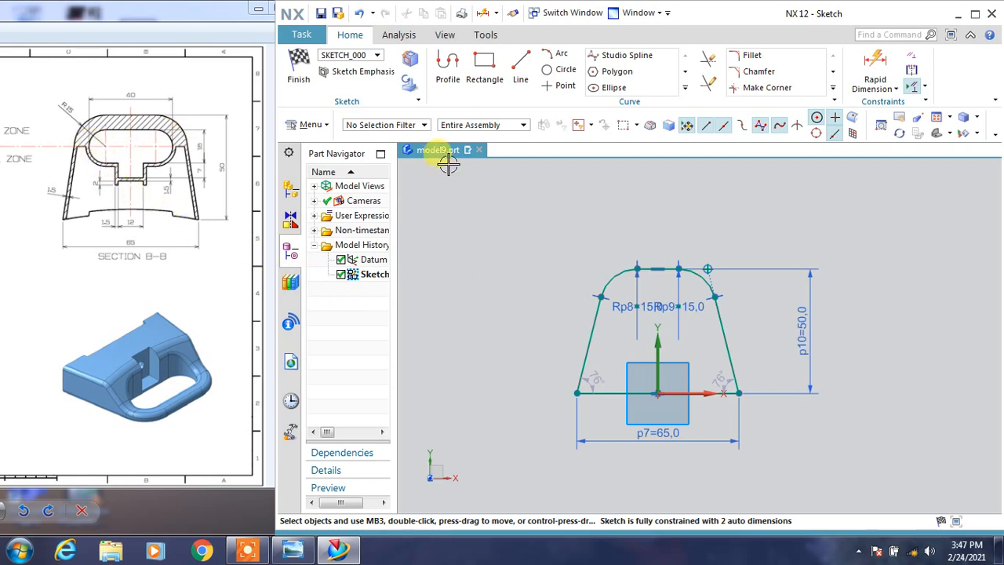
Draw two circles of diameter 16, each centred on one of the corner fillets' arc centres.
click(557, 69)
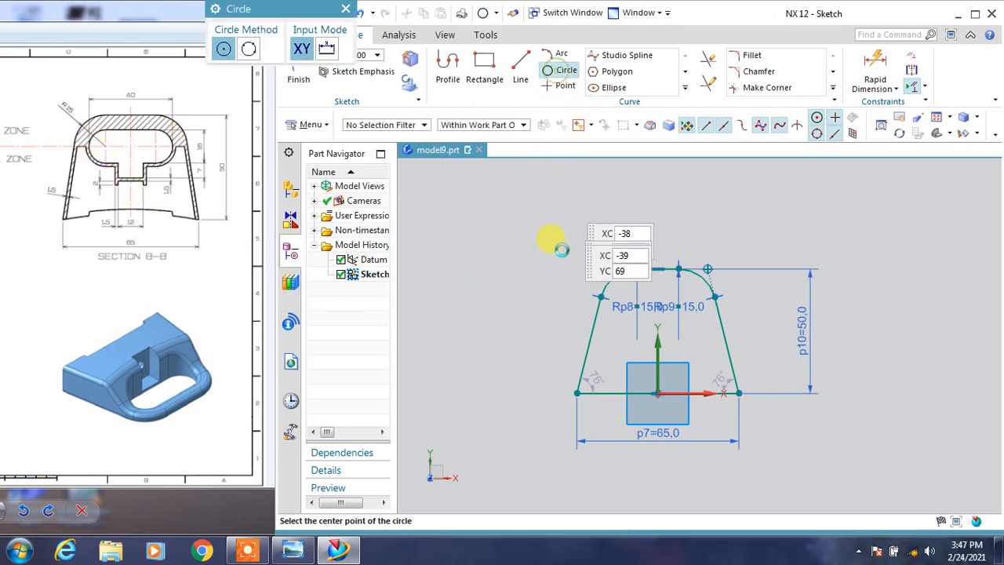
click(636, 306)
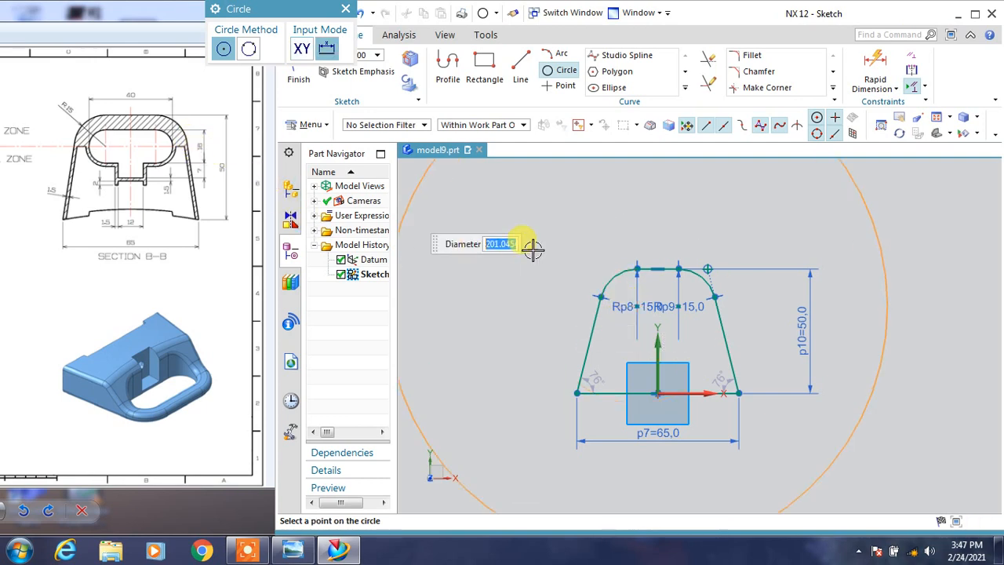
key(Return)
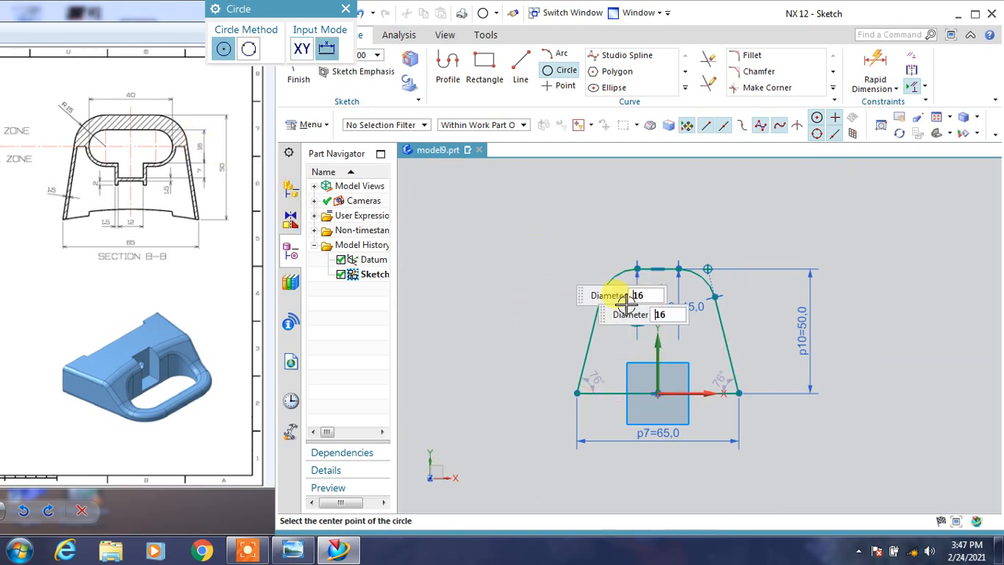
scroll(684, 306, up, 2)
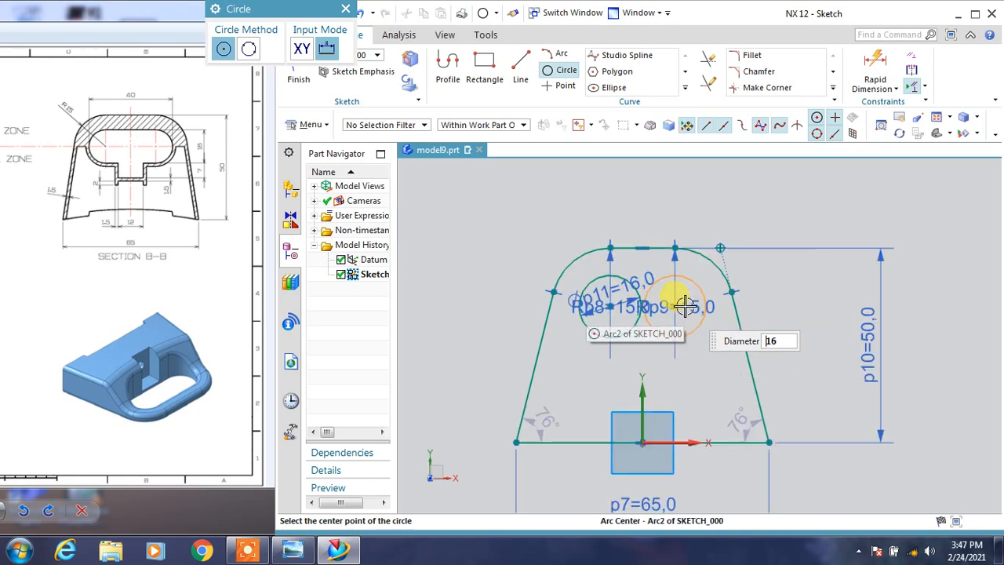
click(742, 271)
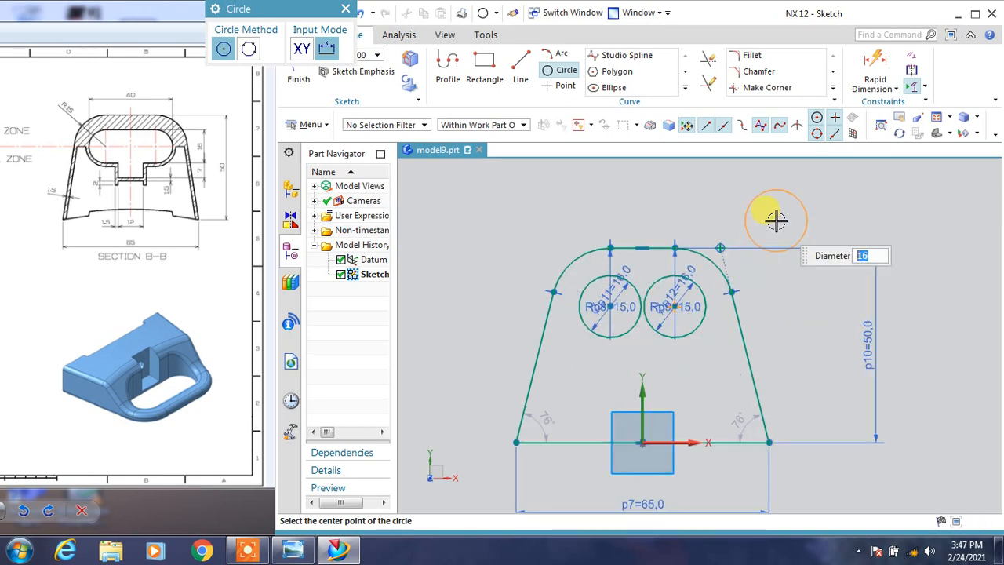
Connect the two circles with horizontal lines between their top quadrants and between their bottom quadrants.
click(446, 66)
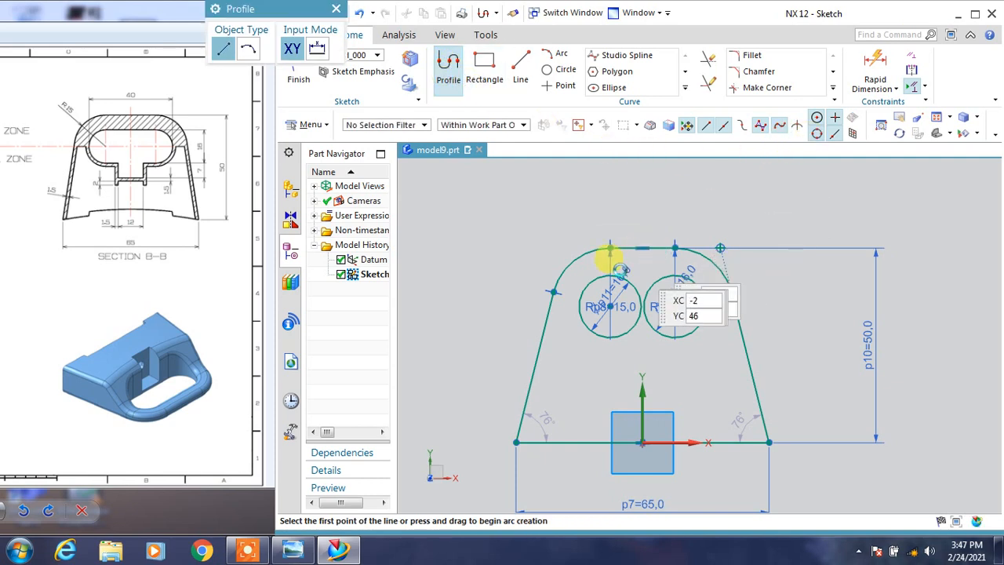
click(610, 274)
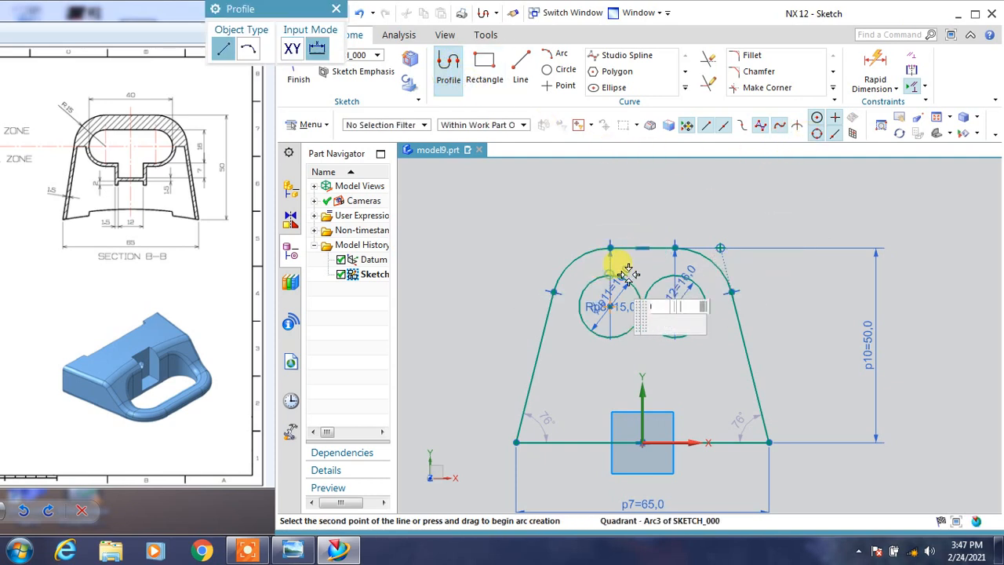
click(674, 274)
key(Escape)
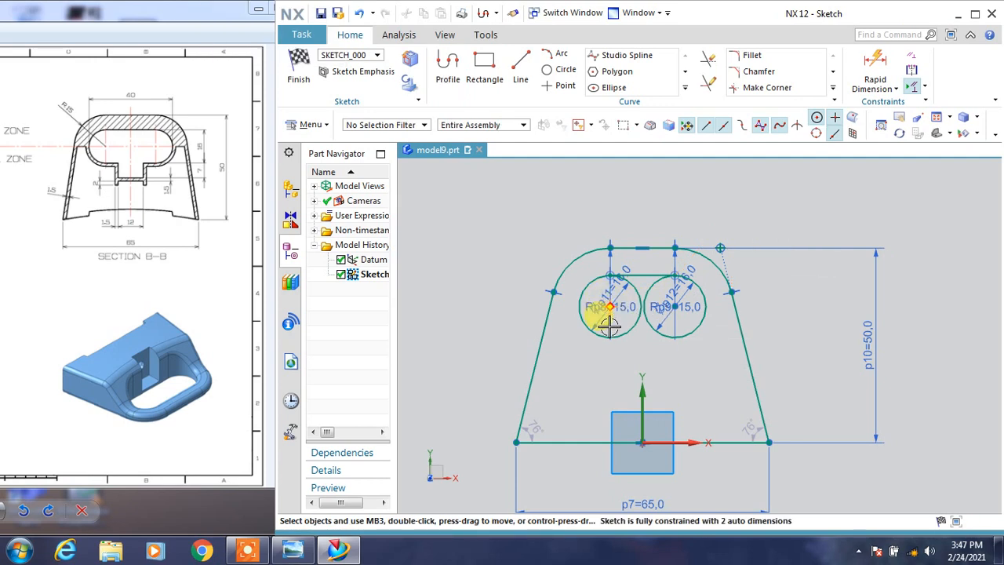
click(520, 69)
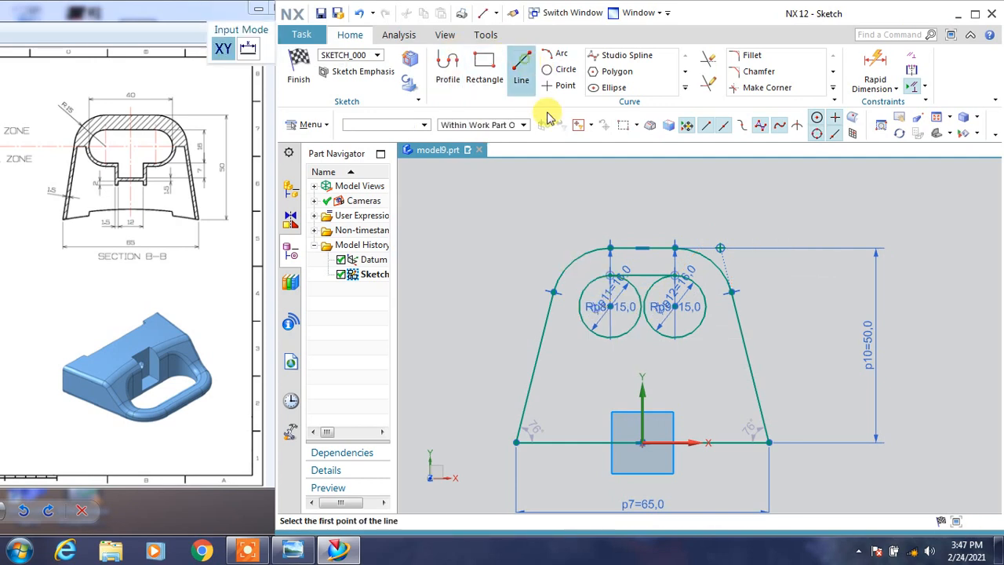
click(610, 336)
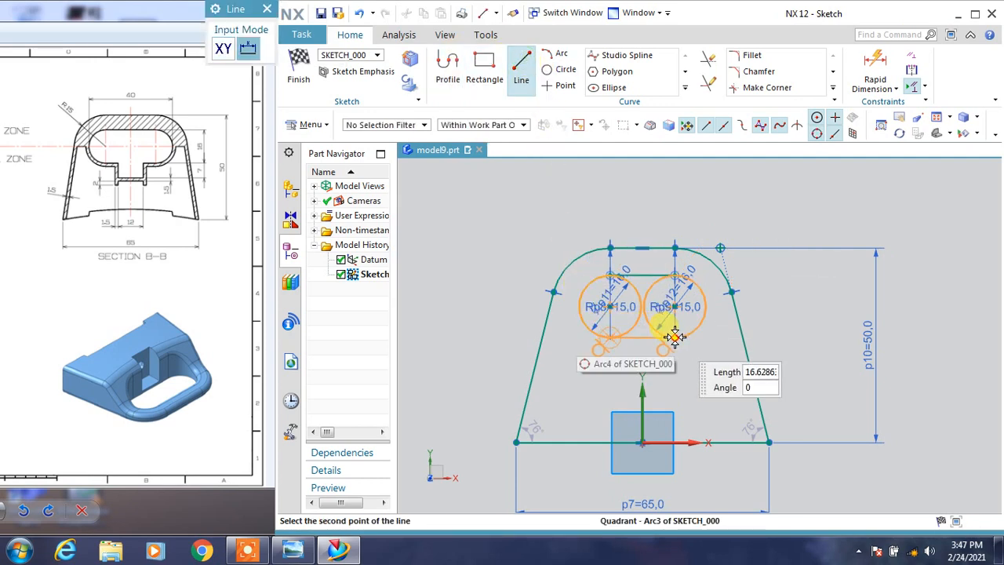
click(713, 333)
key(Escape)
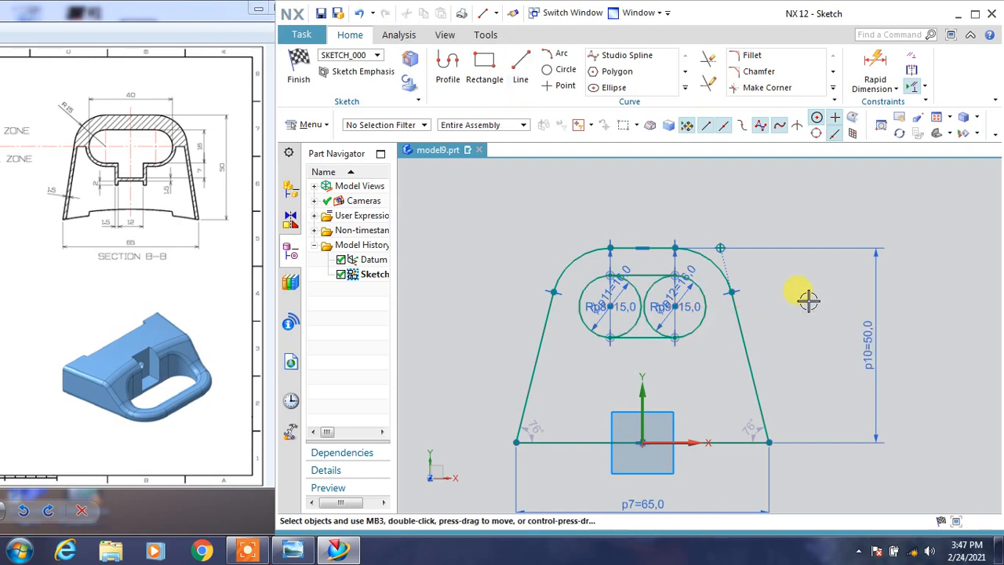
Trim away the inner half of each circle to leave a closed slot outline.
click(708, 59)
scroll(651, 290, up, 1)
click(650, 289)
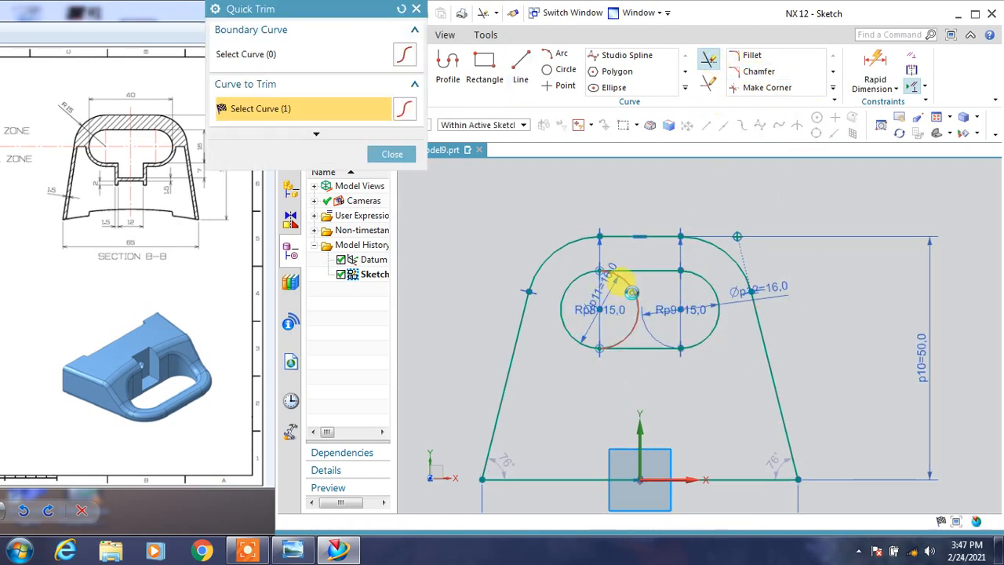
click(623, 287)
middle_click(706, 384)
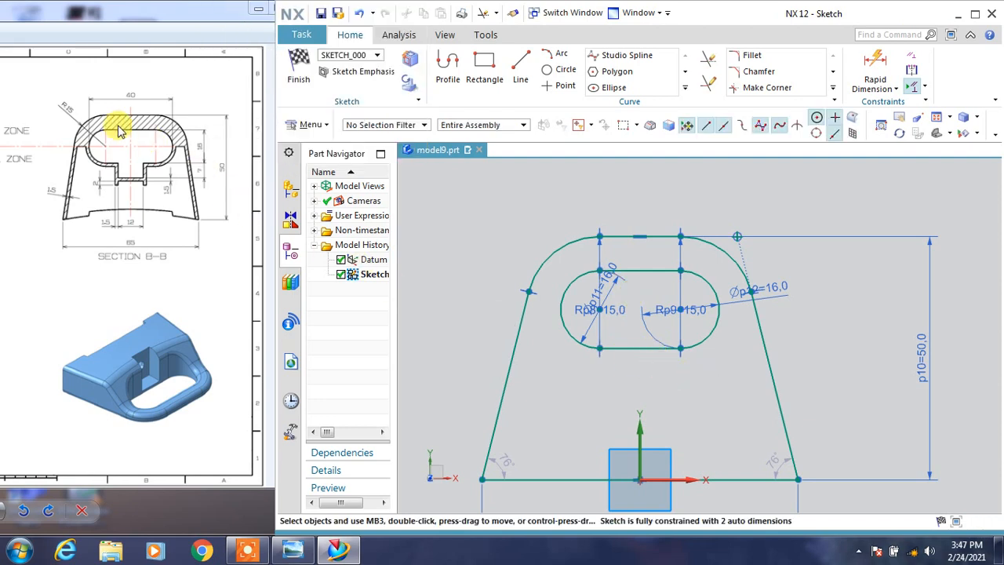
Dimension the overall width of the inner slot between its two end arcs and set it to 40.
click(875, 66)
click(705, 302)
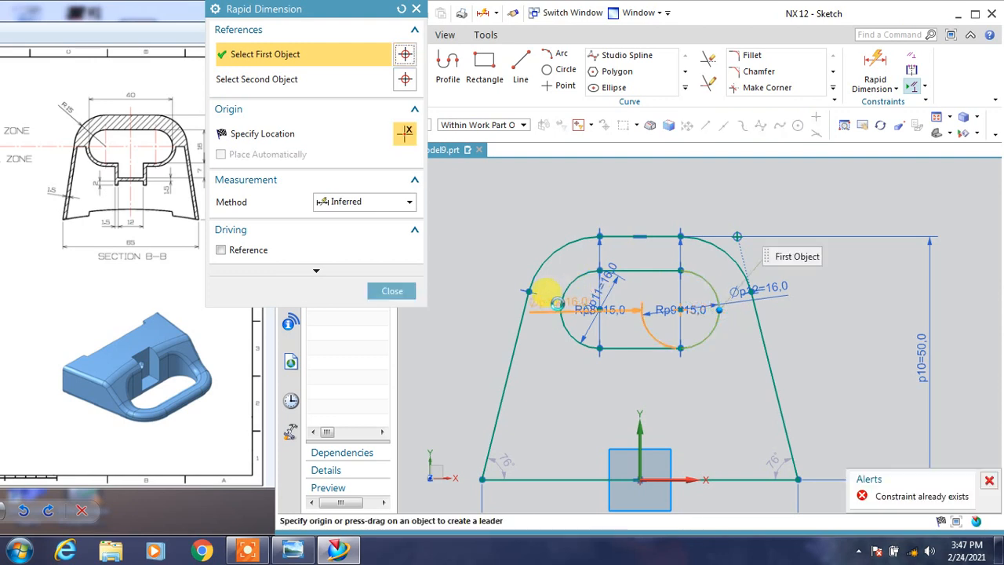
click(557, 308)
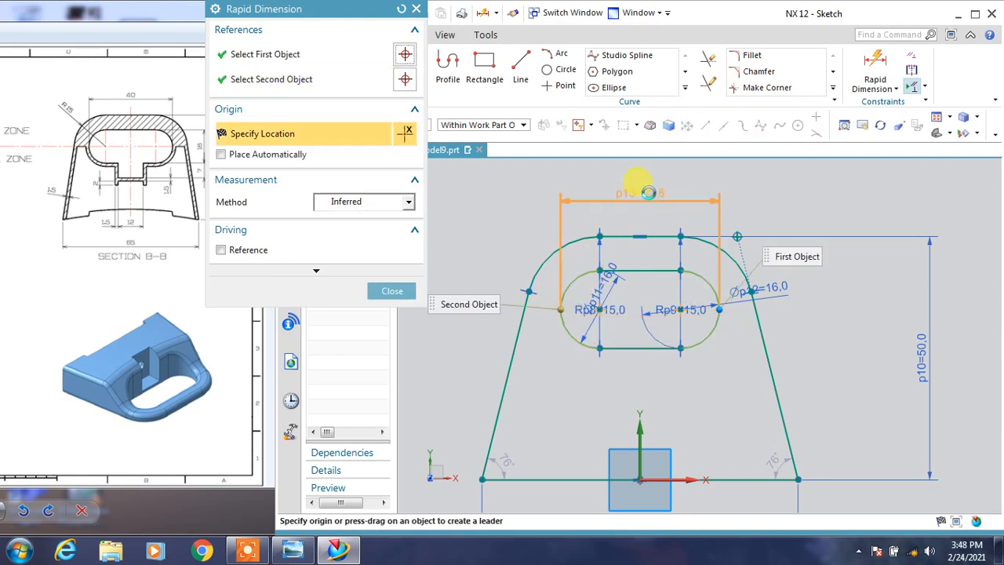
click(660, 213)
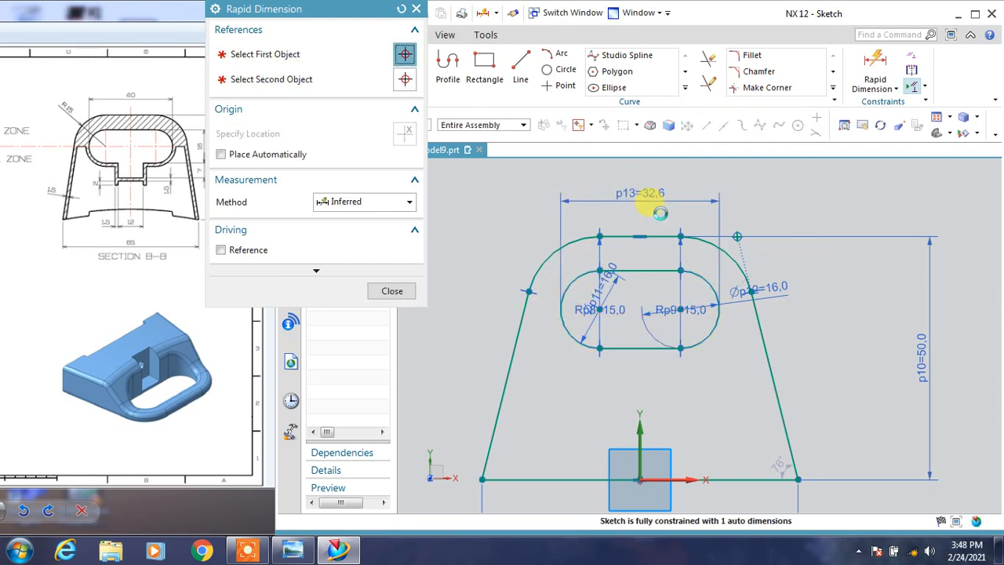
text(40)
key(Return)
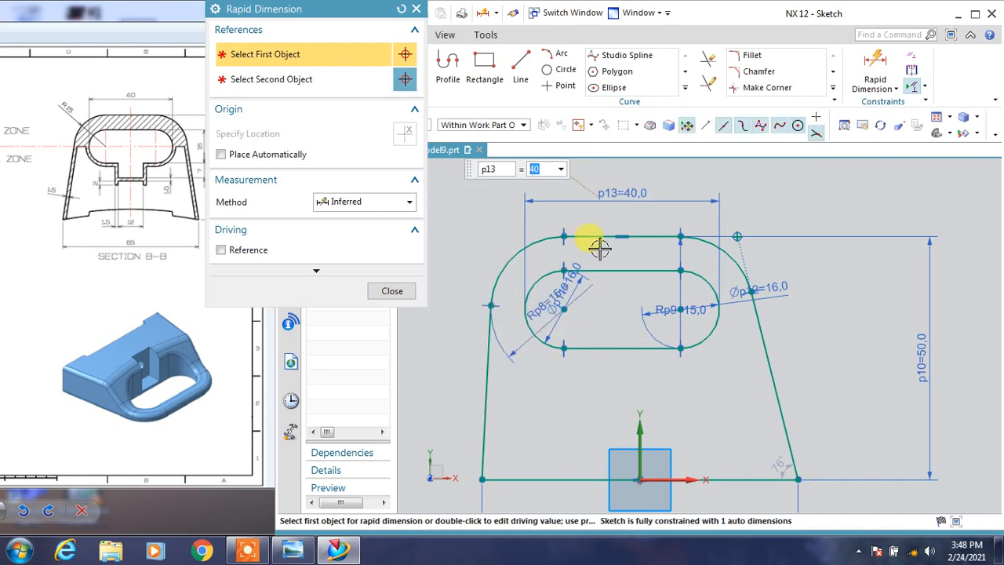
click(389, 295)
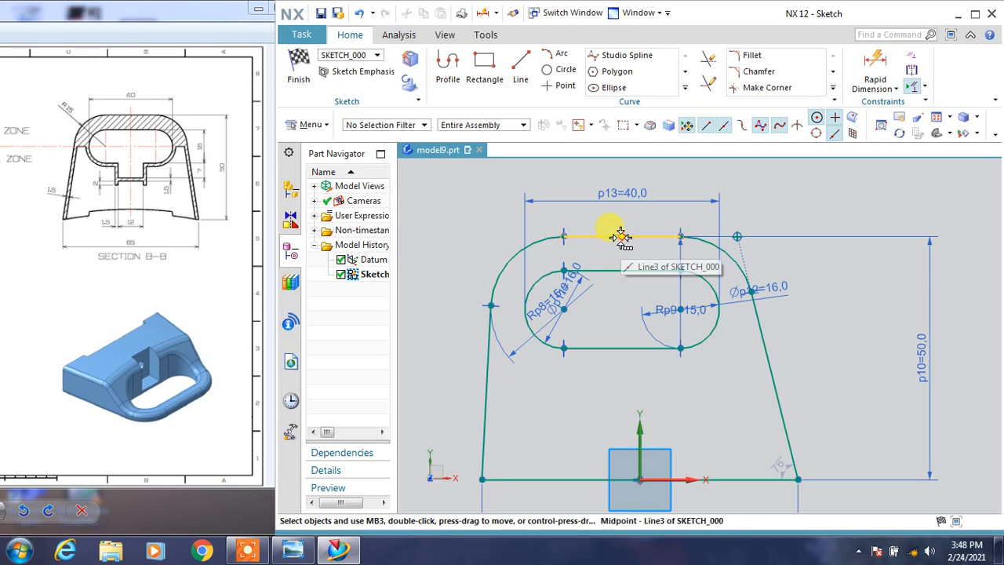
Constrain the midpoint of the profile's top line to align with the sketch's vertical axis.
drag(620, 236, 630, 234)
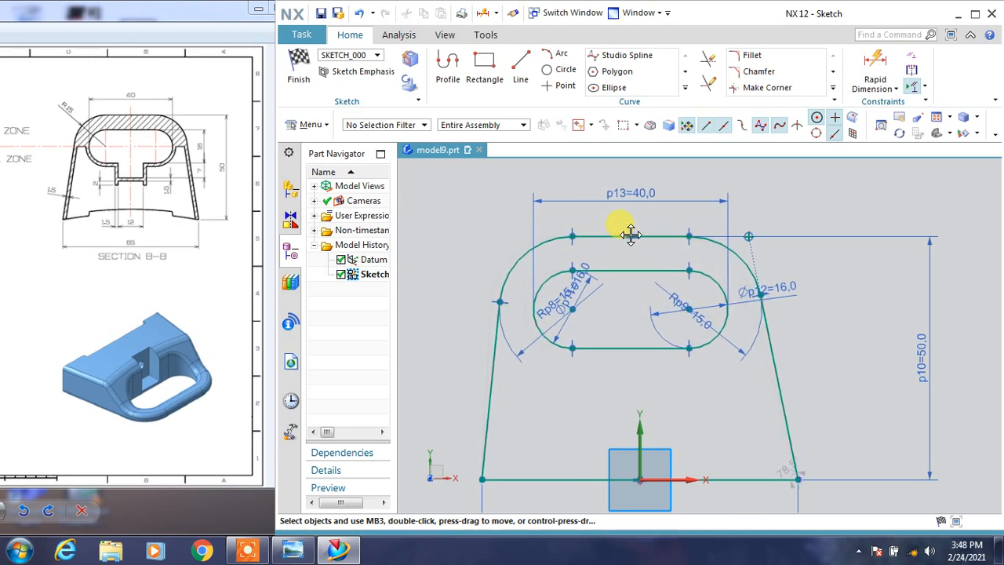
click(641, 427)
click(672, 403)
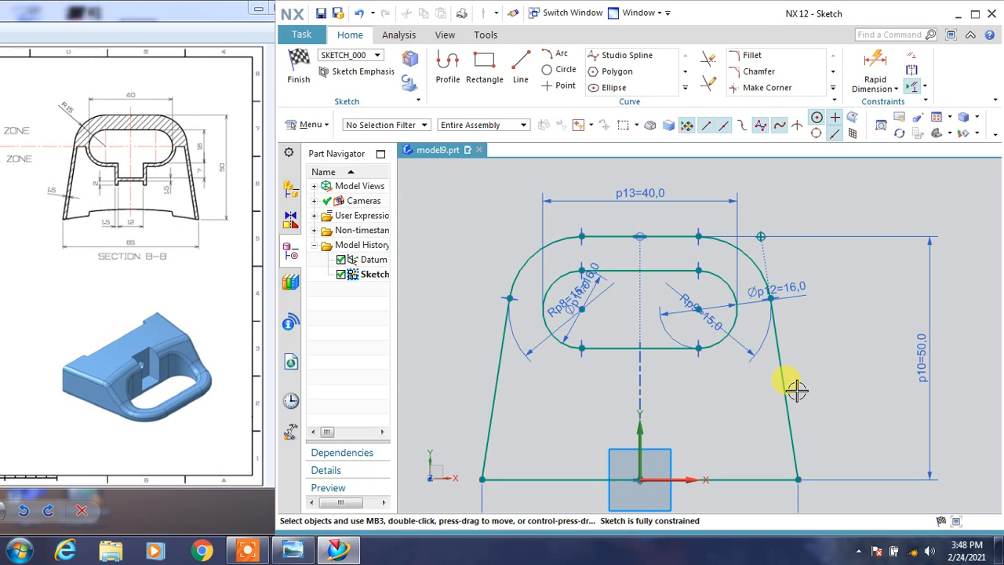
shift+middle_drag(729, 425, 753, 358)
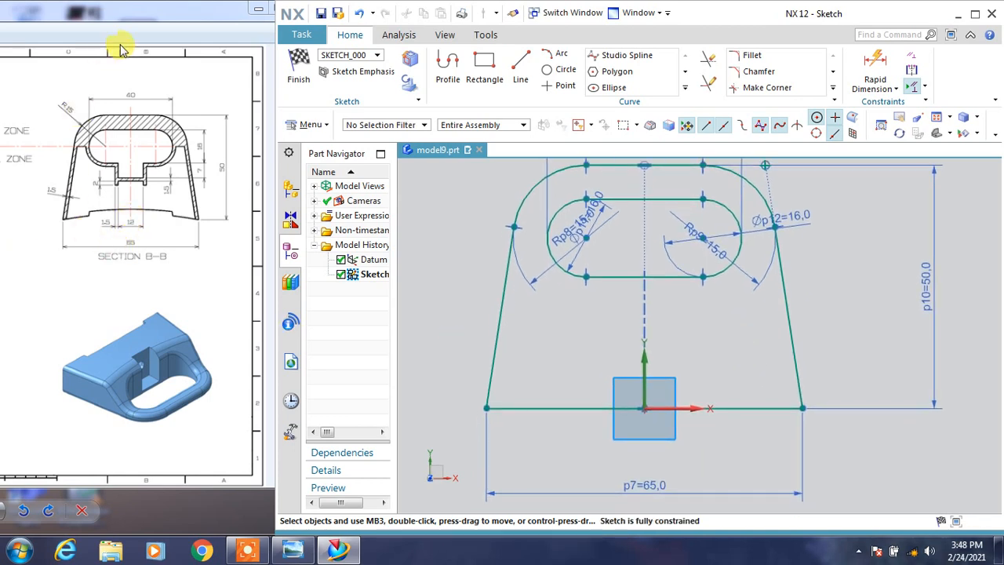
Enlarge the reference drawing to examine the front view's base details, and place that view beside the sketch.
click(272, 14)
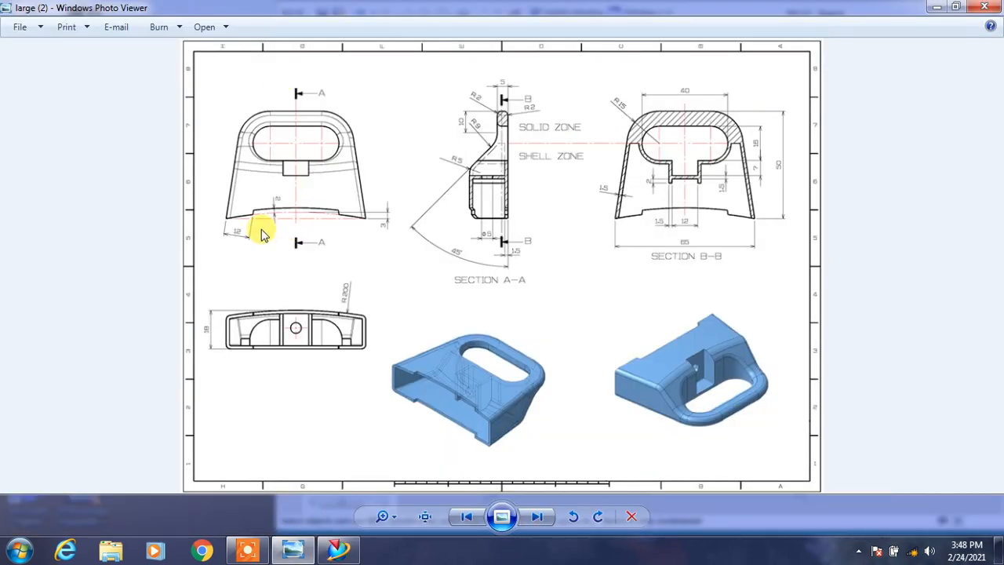
scroll(365, 243, up, 1)
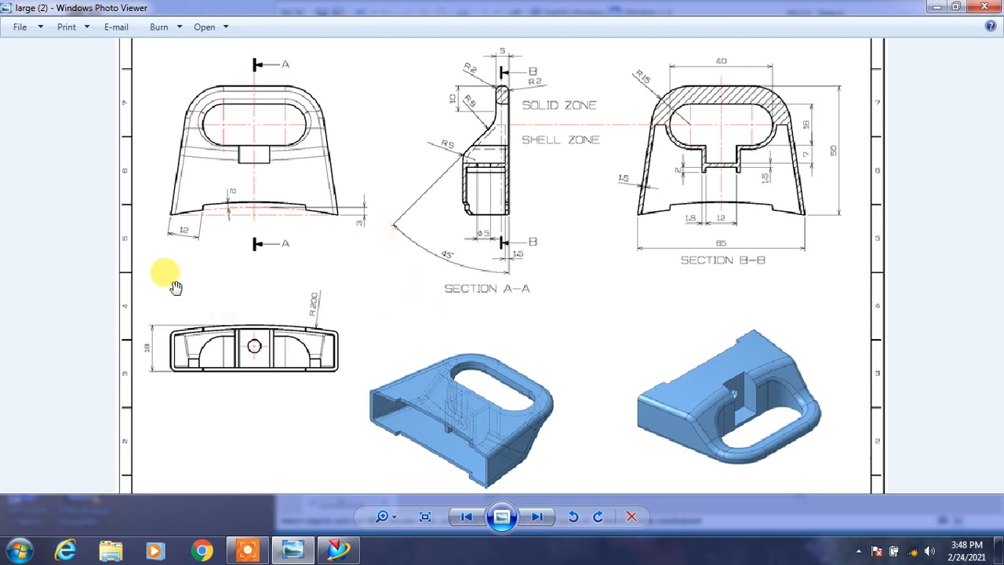
click(954, 8)
drag(115, 32, 441, 16)
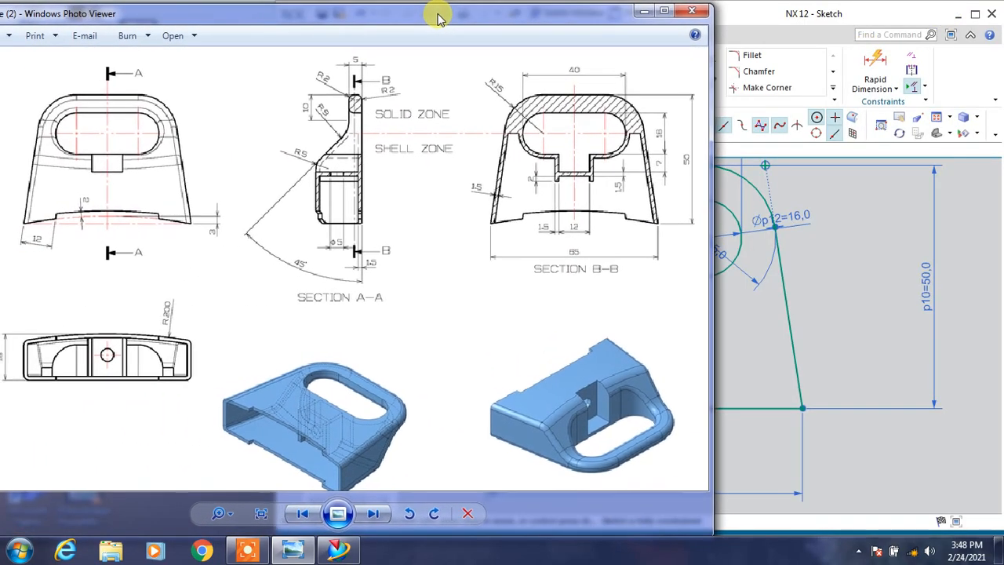
click(740, 14)
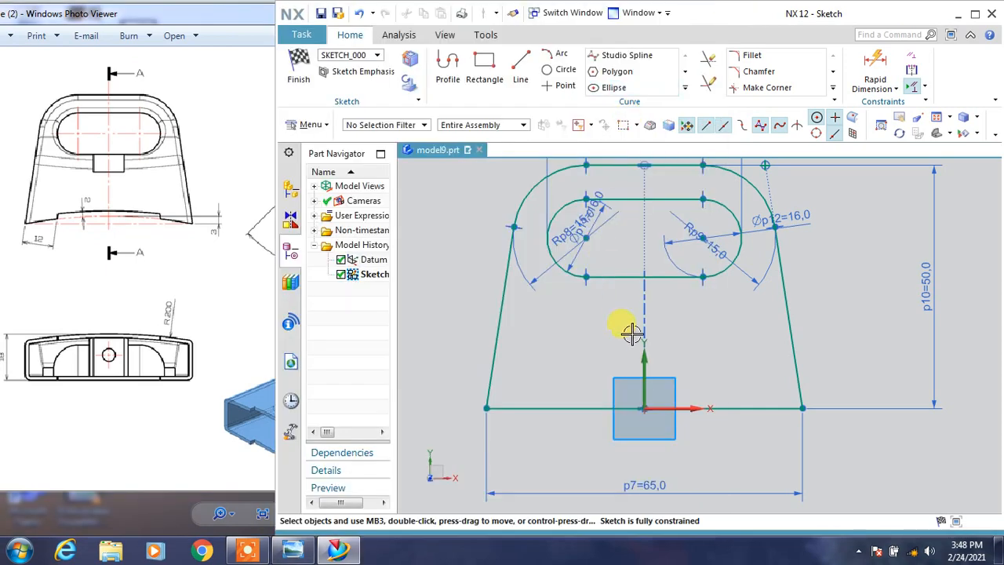
Draw a shallow three-point arc between the base line's two endpoints, bulging upward across the vertical axis.
click(559, 56)
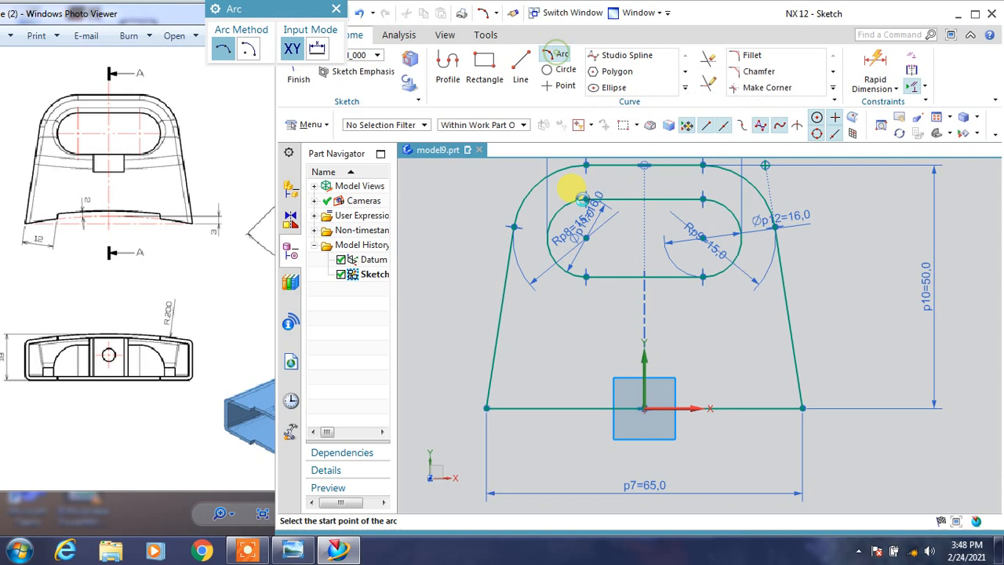
click(487, 408)
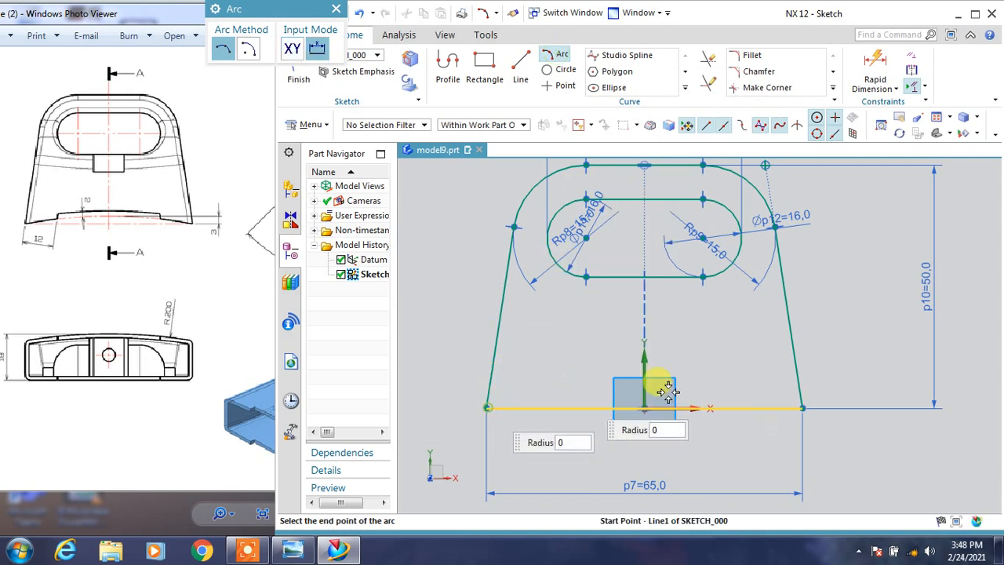
click(802, 408)
click(645, 387)
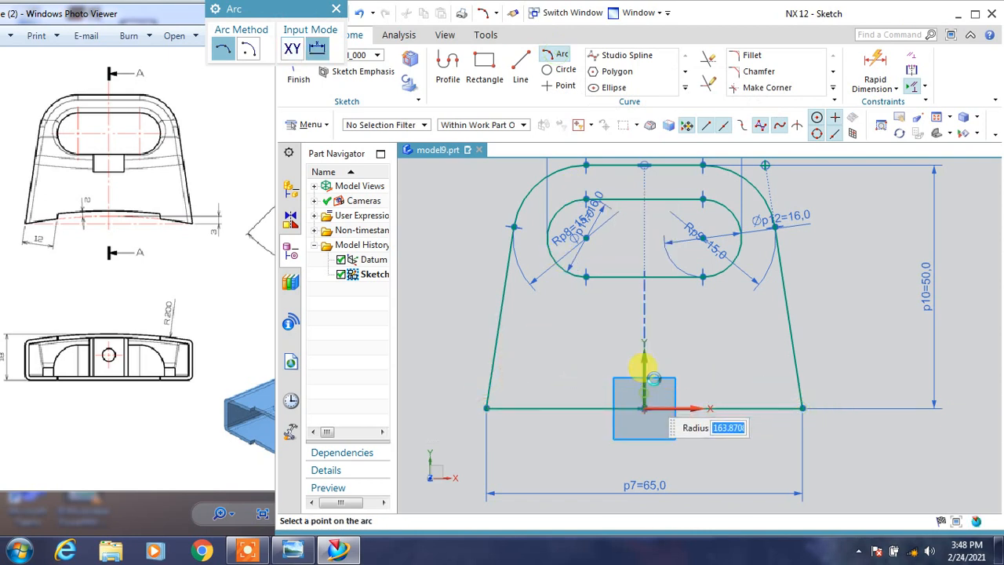
key(Escape)
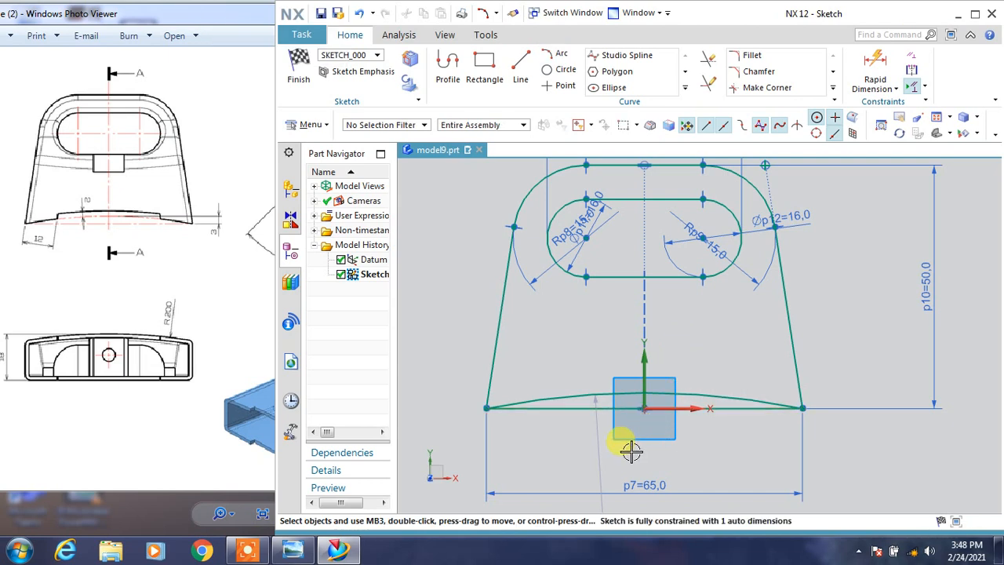
Draw a vertical line about 11 mm long crossing the arc and base line on the left half of the profile.
click(520, 66)
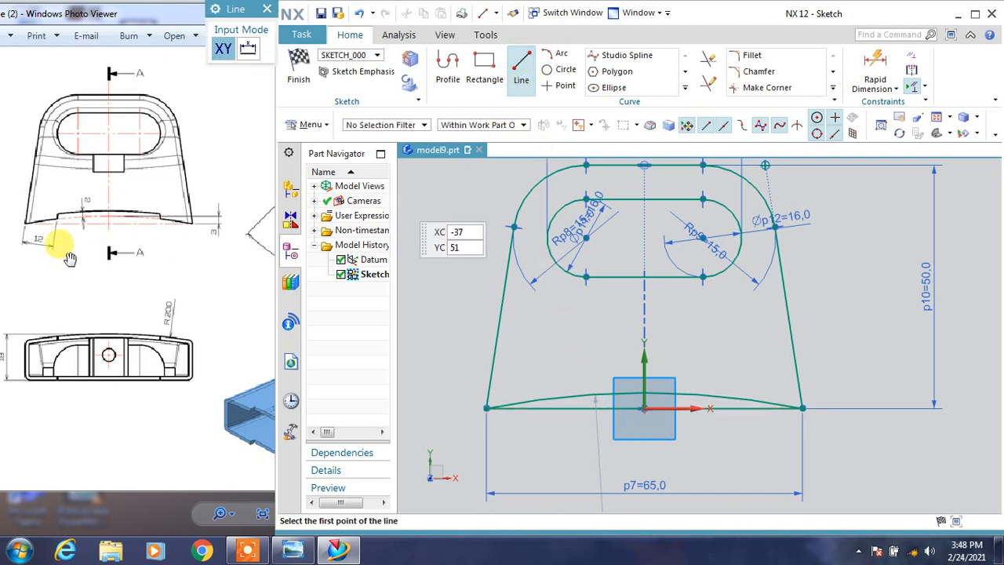
click(564, 380)
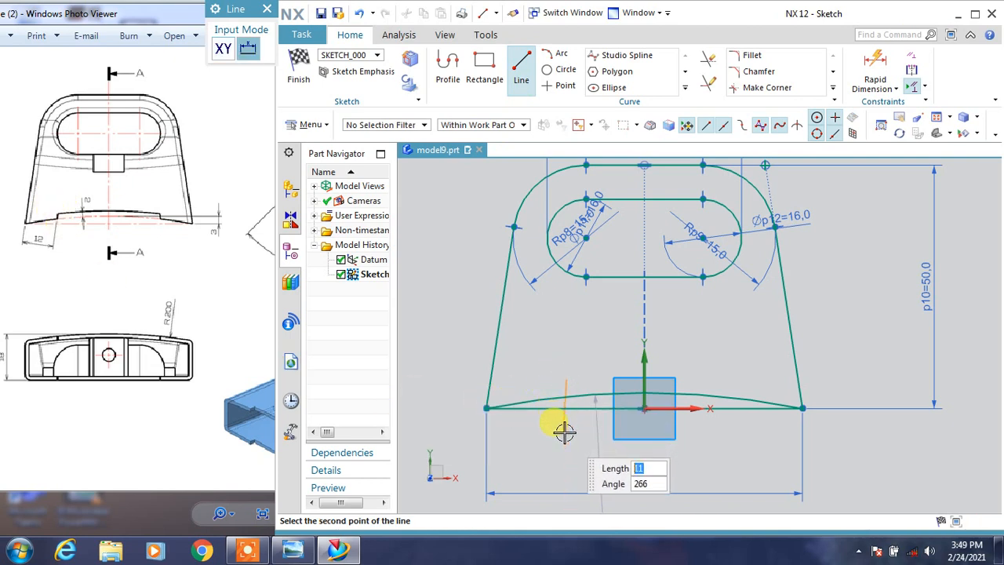
key(Return)
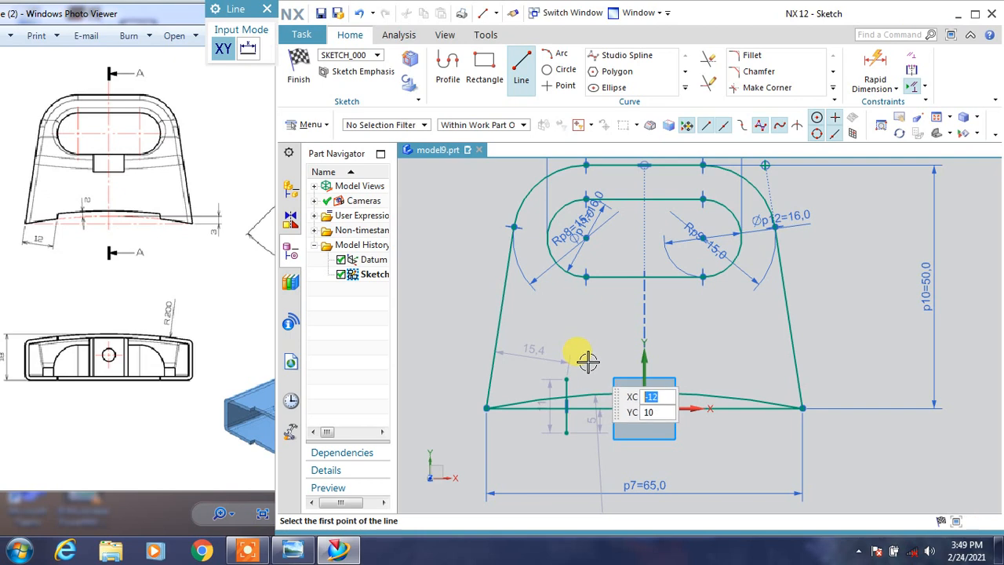
Offset the shallow base arc upward by 2 mm.
click(684, 87)
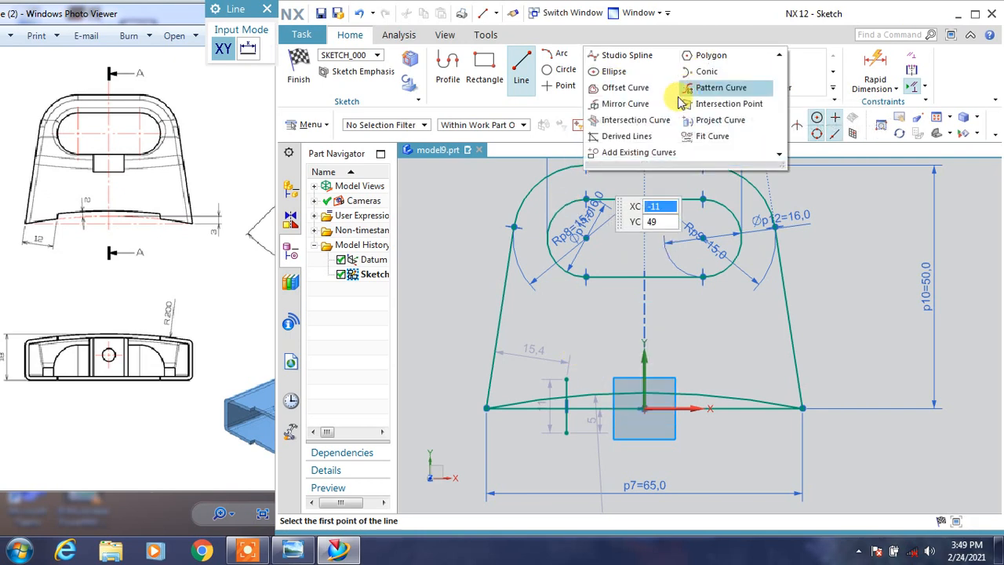
click(610, 100)
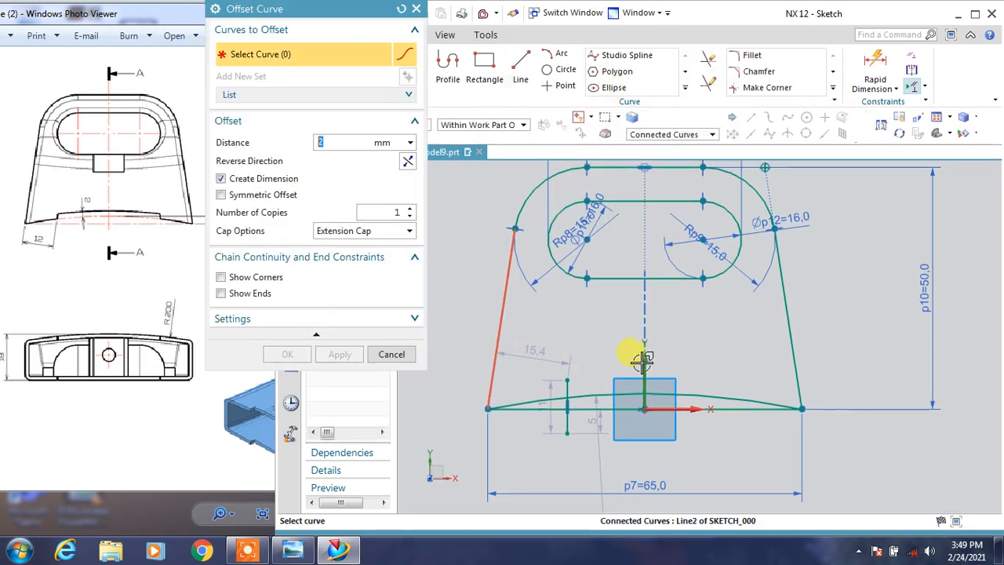
click(691, 397)
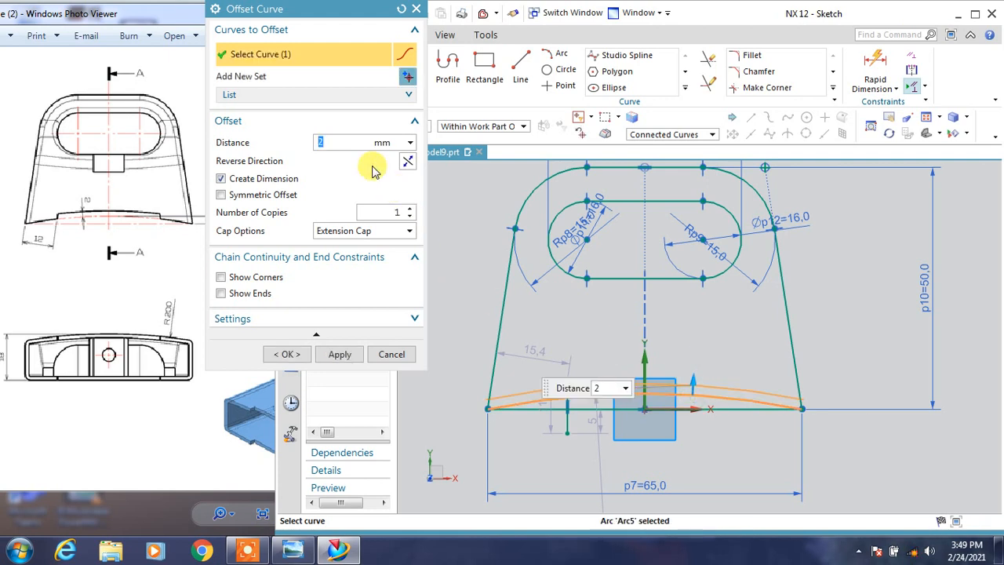
click(287, 355)
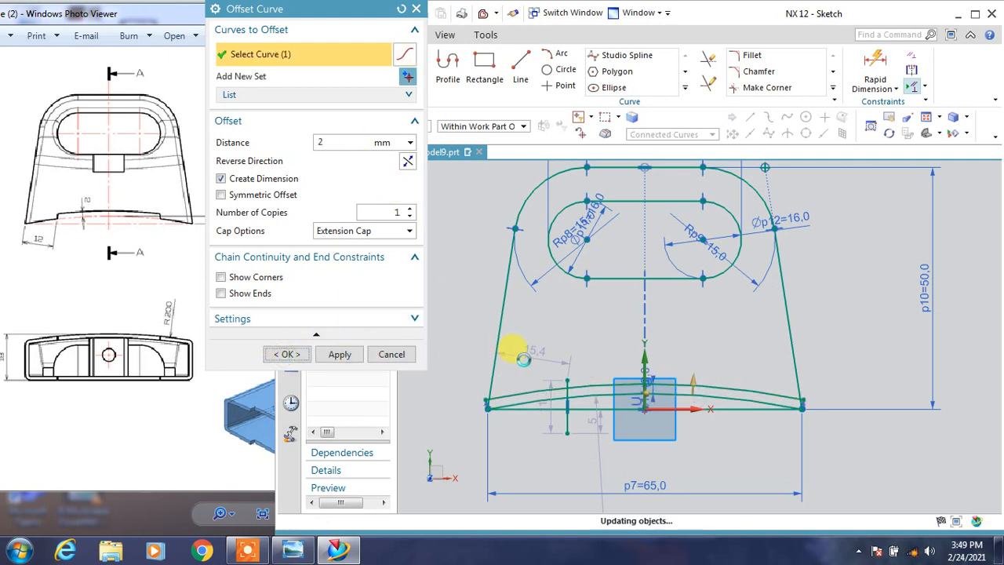
Trim the offset arc's left portion and right overhang, plus the vertical line's ends beyond the offset arc and base line.
click(709, 57)
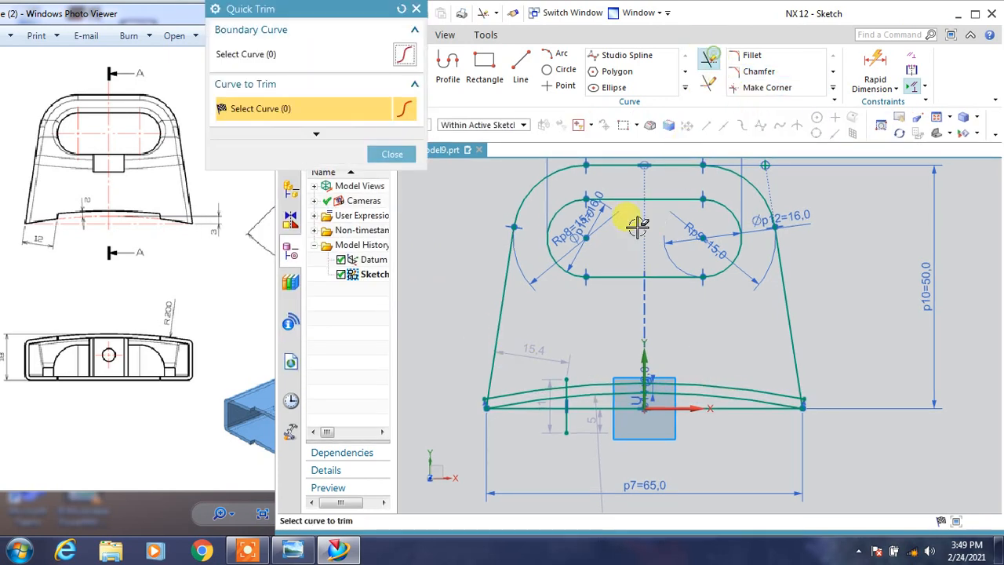
click(506, 390)
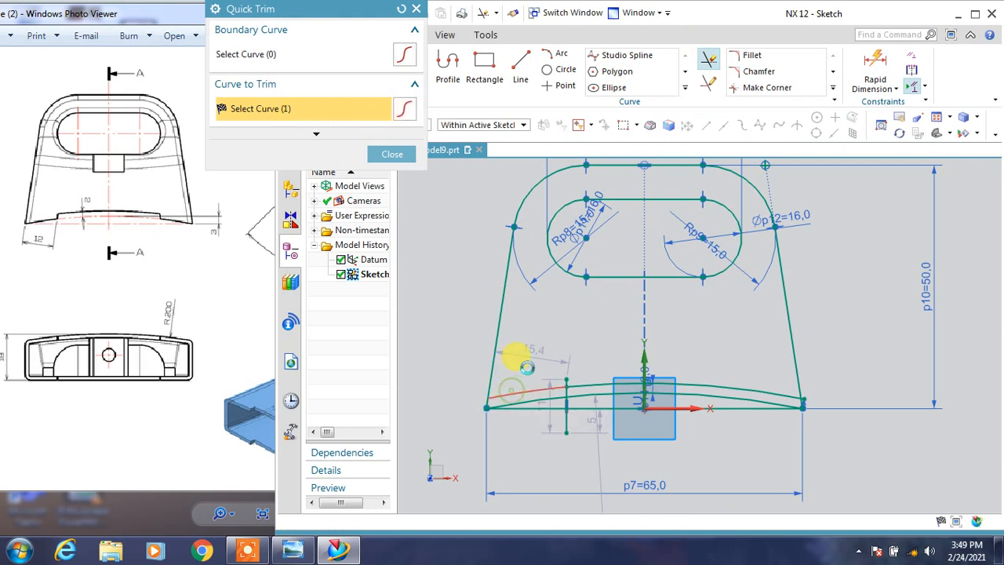
click(565, 353)
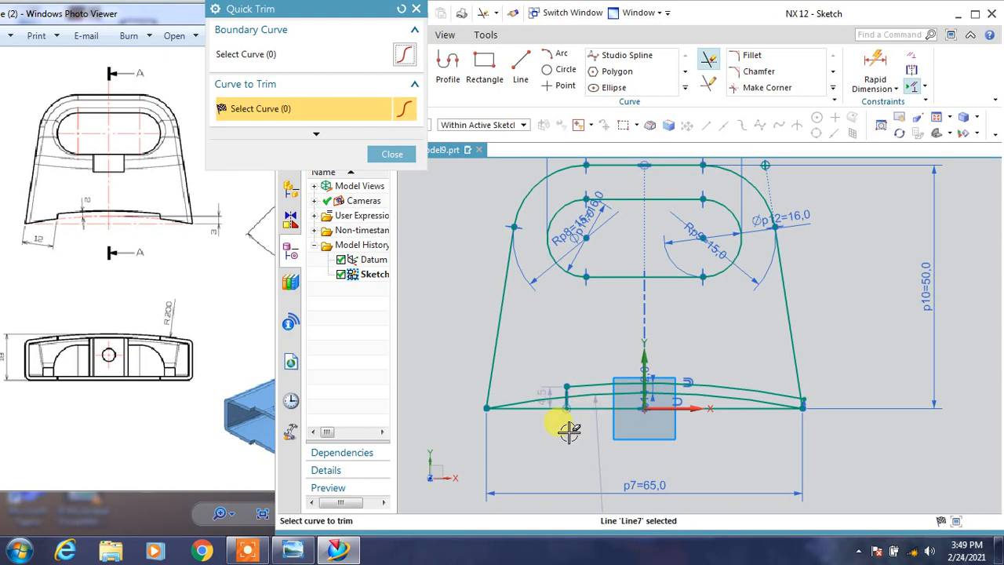
scroll(818, 398, up, 3)
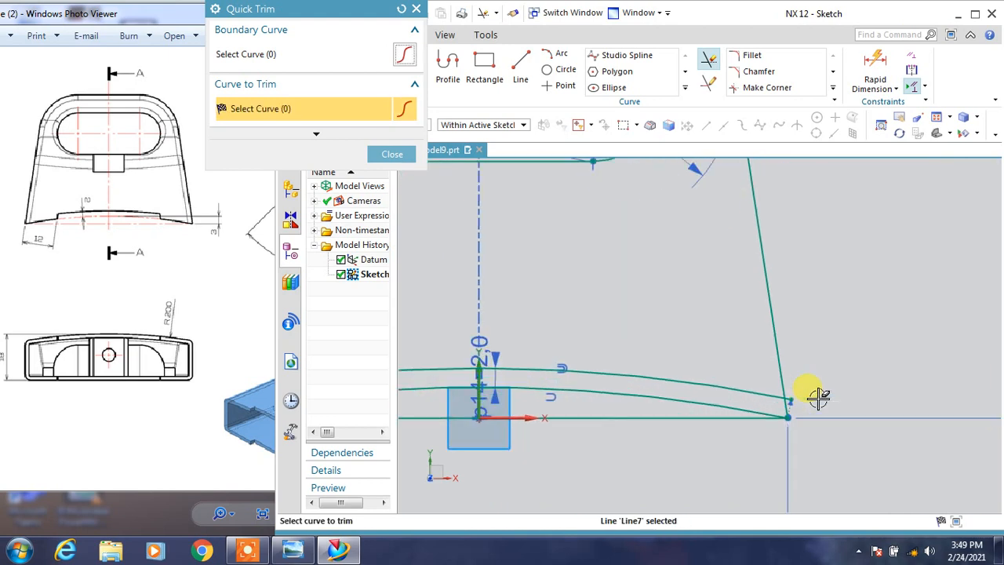
click(793, 398)
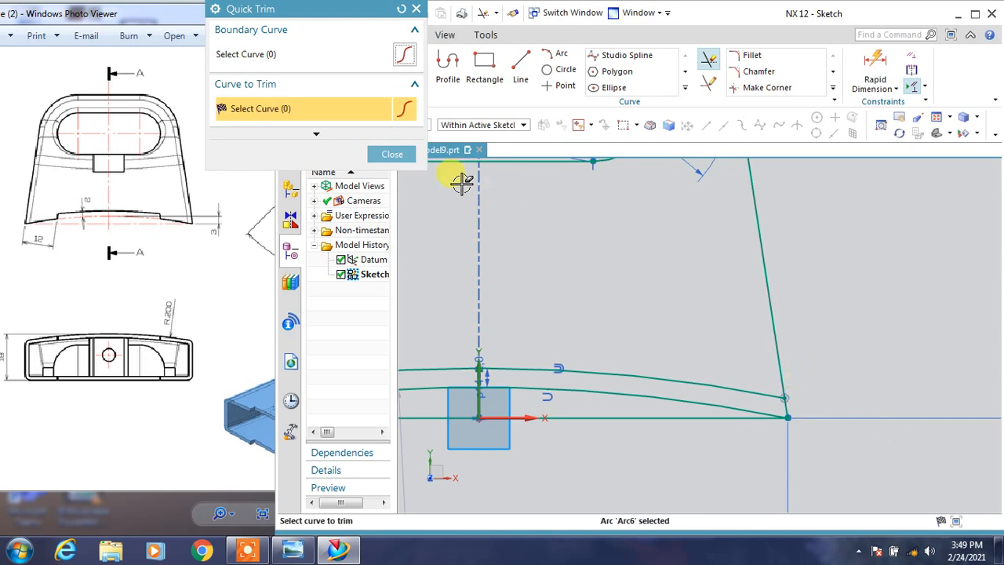
click(392, 155)
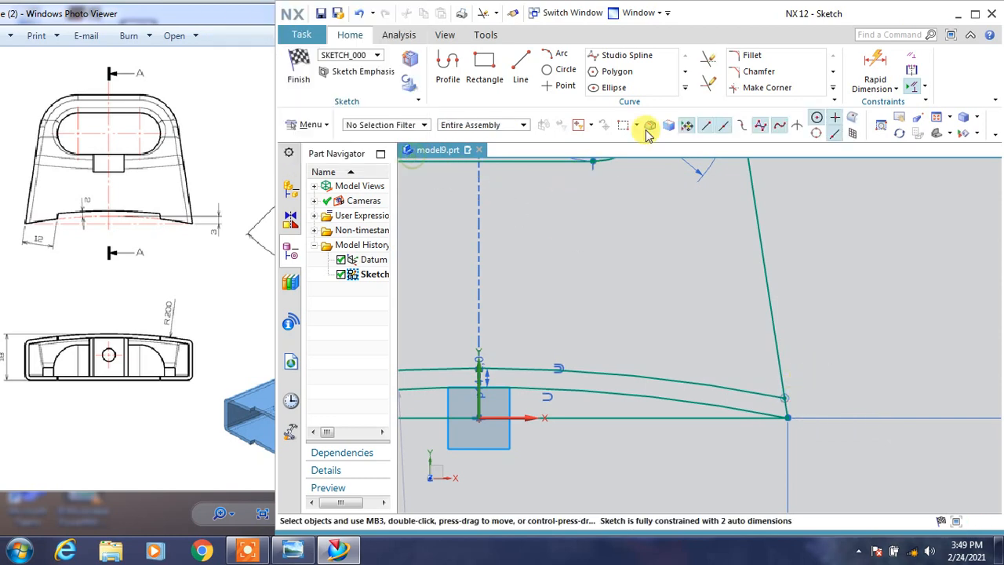
Mirror the short vertical line about the sketch's vertical axis.
click(684, 85)
click(609, 101)
scroll(646, 354, down, 3)
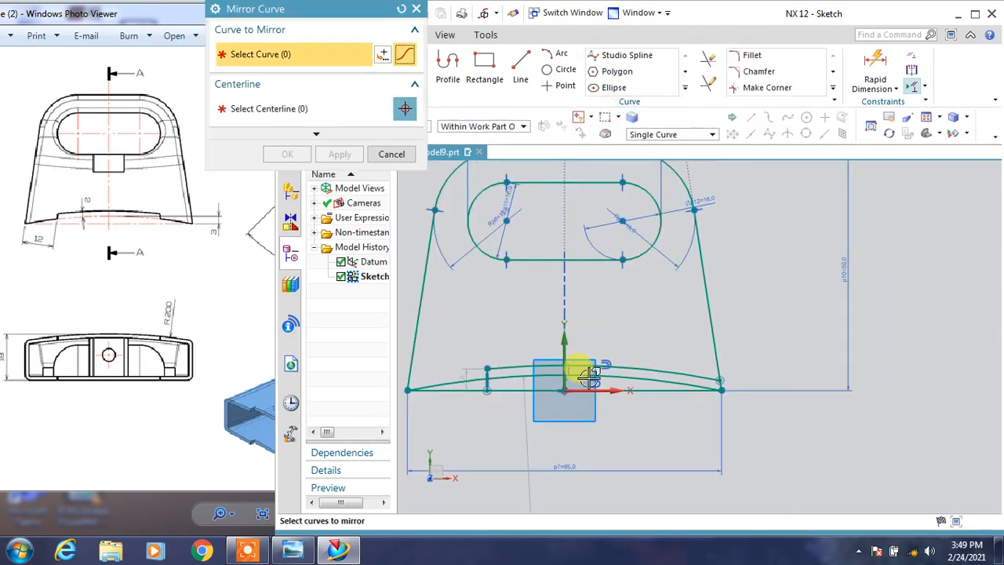
scroll(589, 376, up, 2)
click(477, 374)
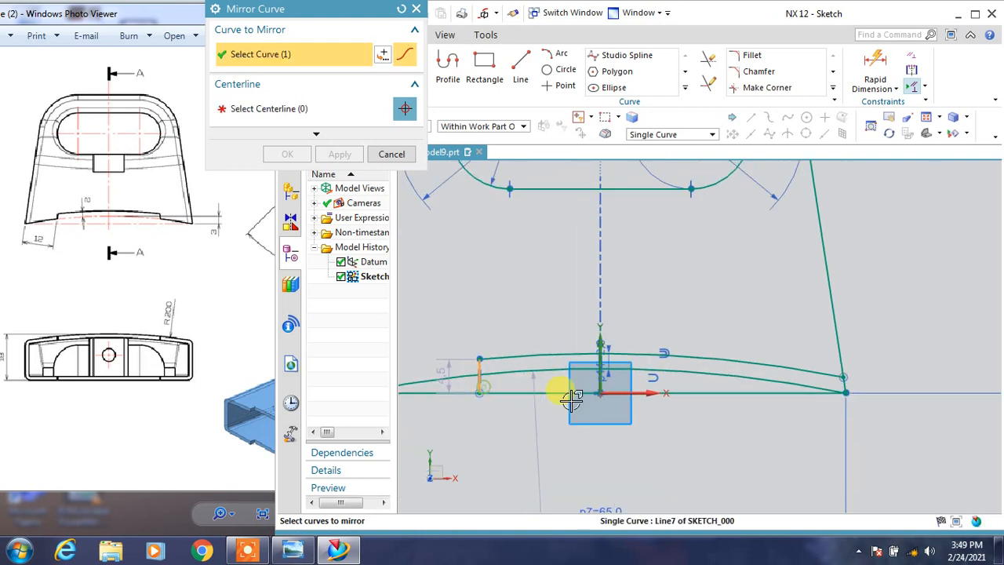
click(306, 113)
click(599, 335)
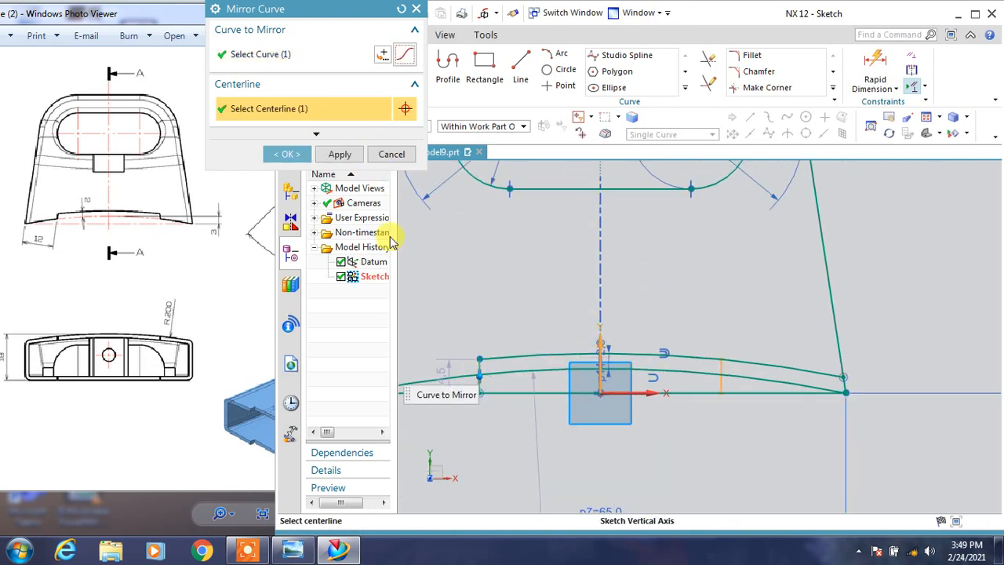
click(289, 155)
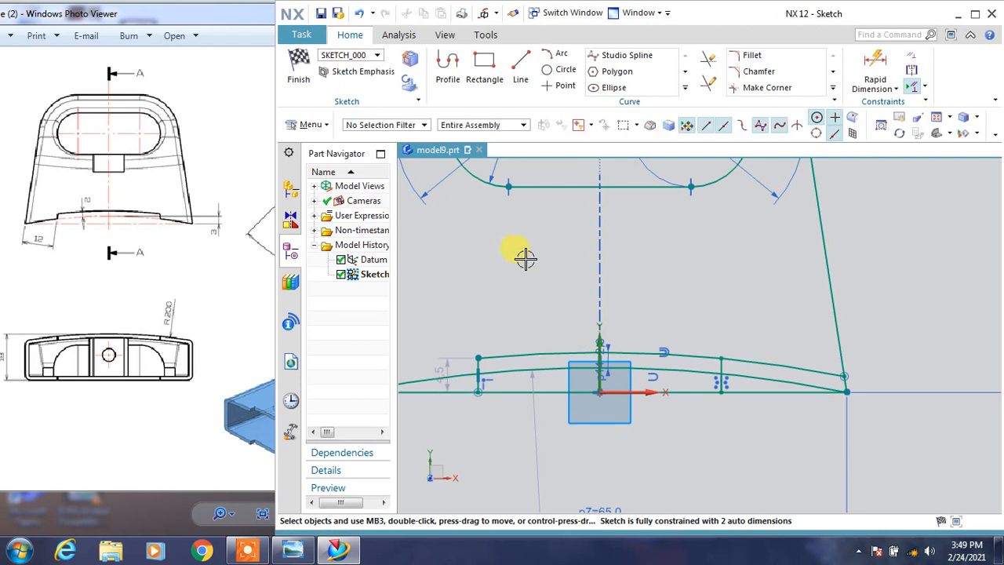
Trim the offset arc's right overhang, the lower arc between the short vertical lines, and the vertical lines' ends below that arc.
click(710, 61)
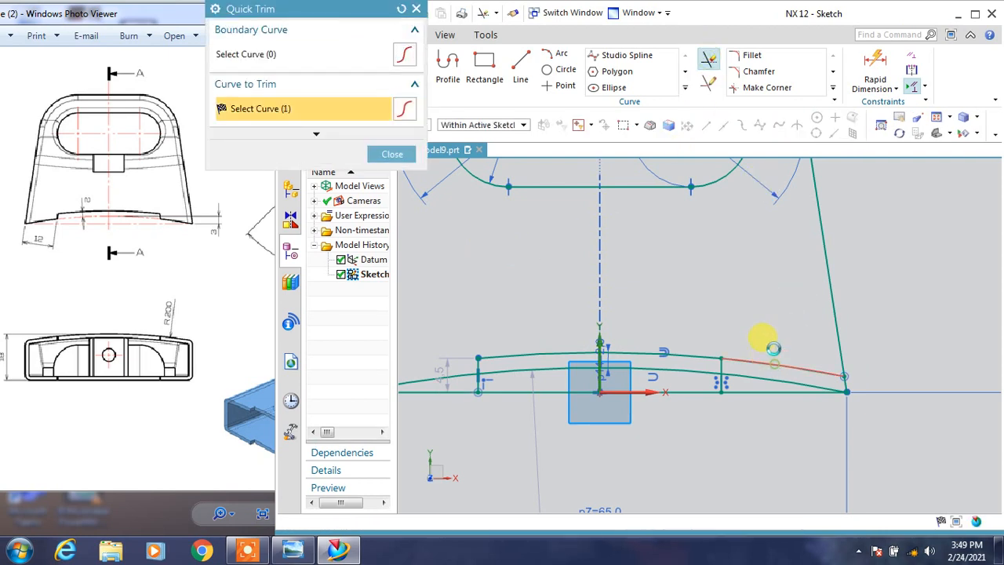
click(767, 361)
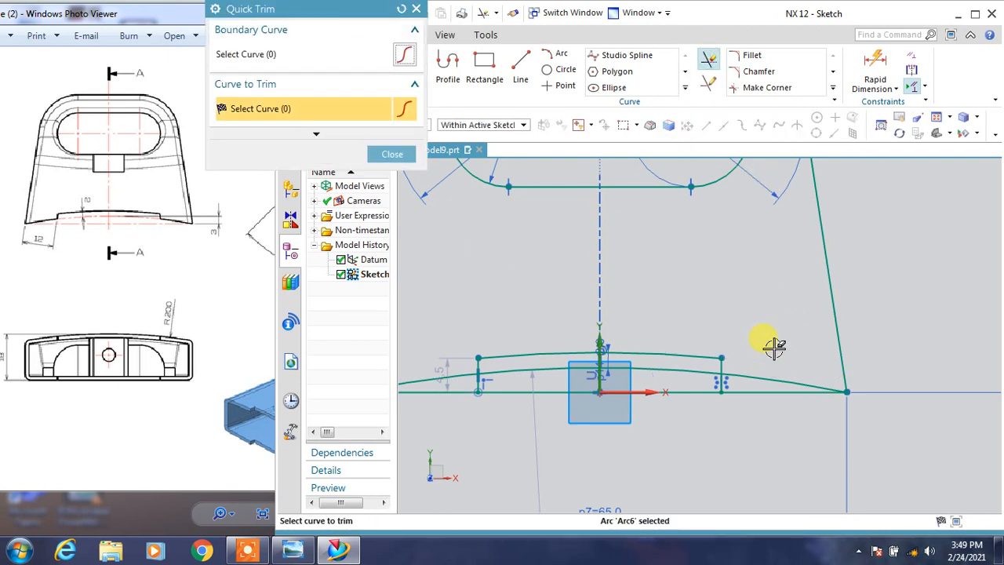
click(682, 368)
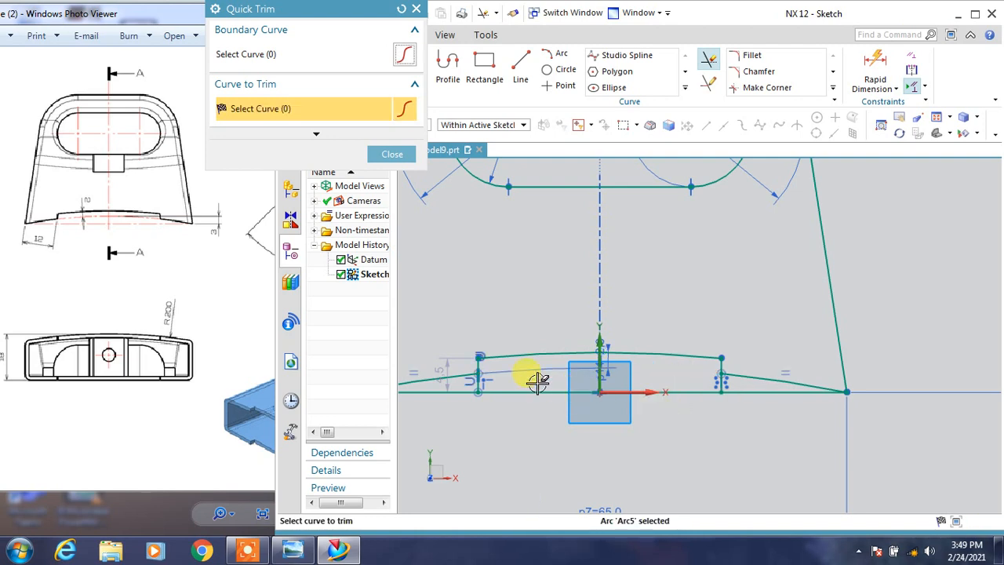
scroll(478, 376, up, 2)
click(477, 376)
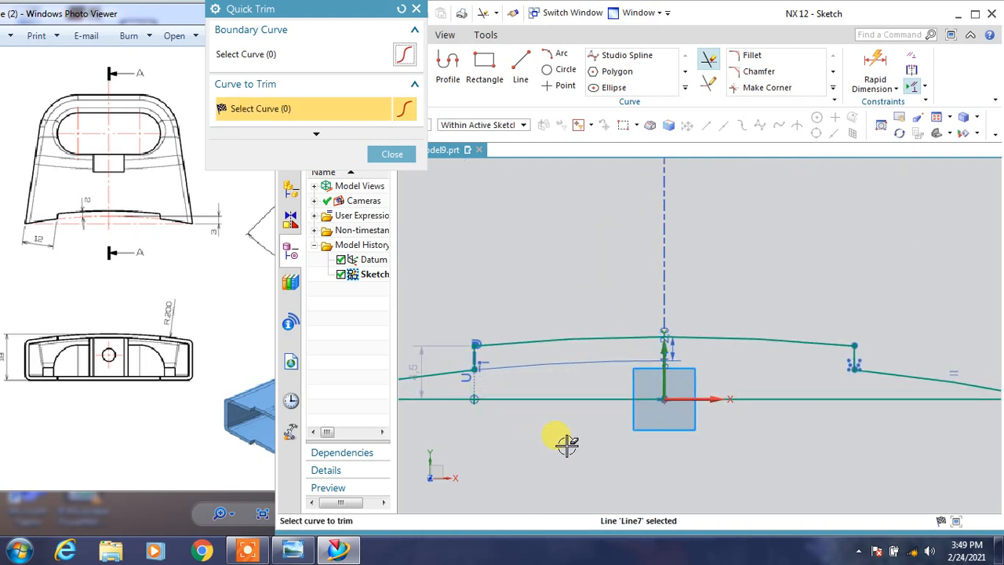
scroll(766, 437, down, 2)
middle_click(760, 455)
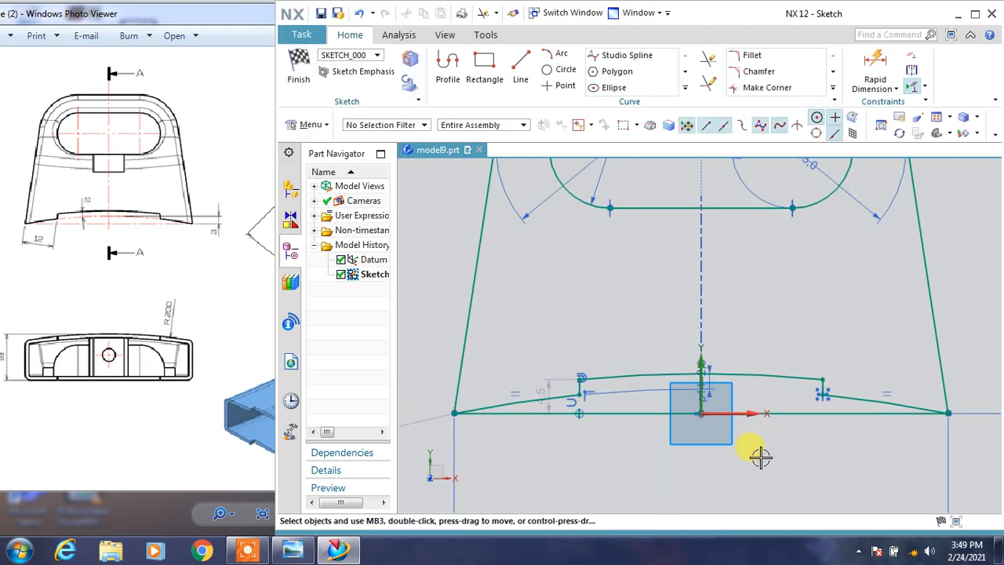
Convert the straight base line of the profile to a reference line.
click(768, 411)
click(747, 389)
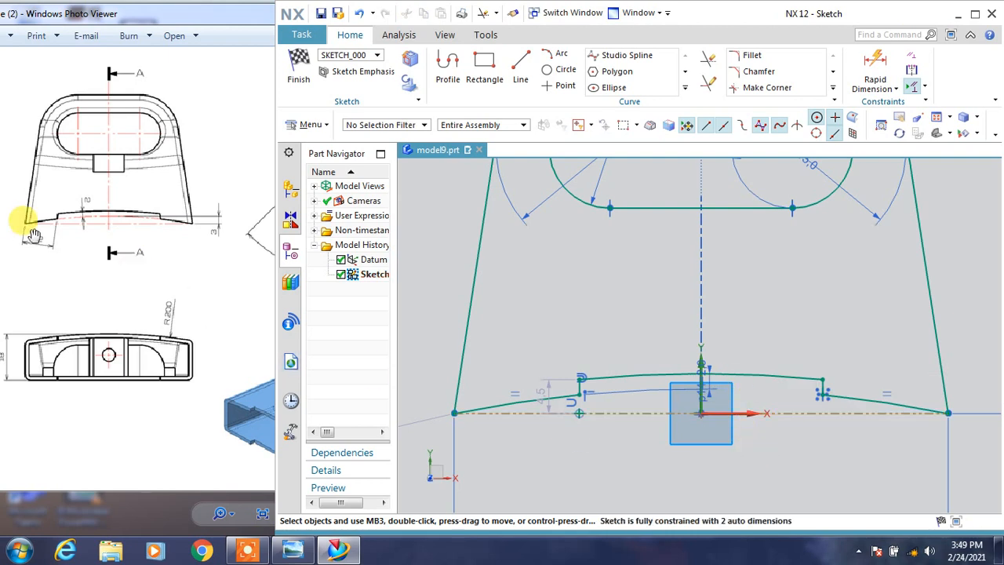
Add a 12 mm point-to-point dimension from the profile's lower left corner to the lower end of the left short vertical line.
click(874, 67)
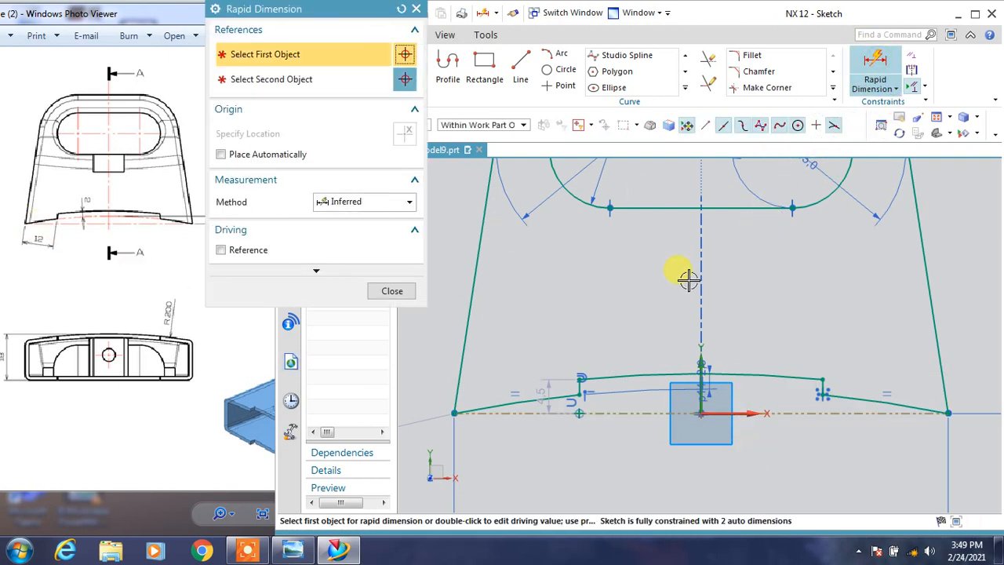
click(402, 203)
click(365, 260)
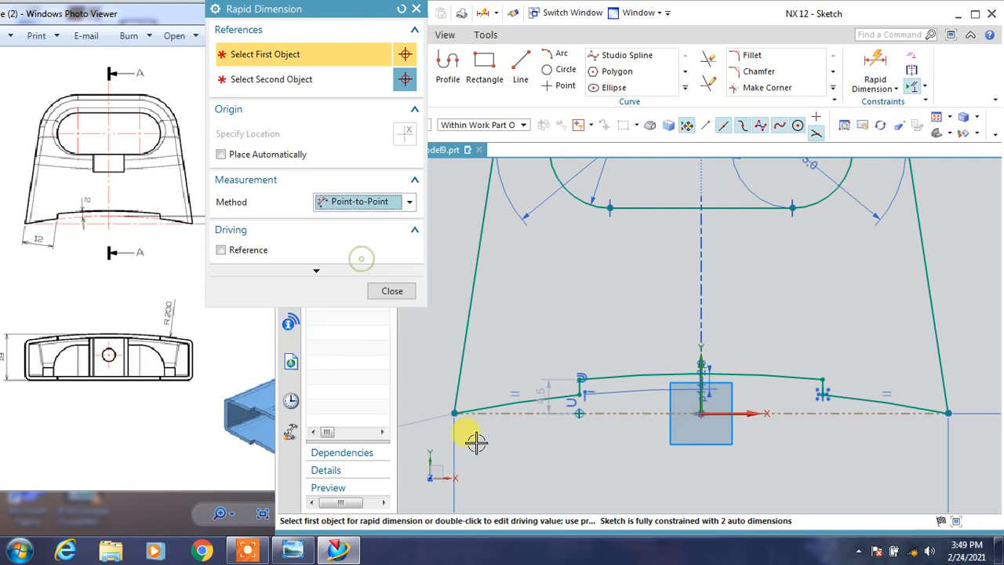
click(455, 413)
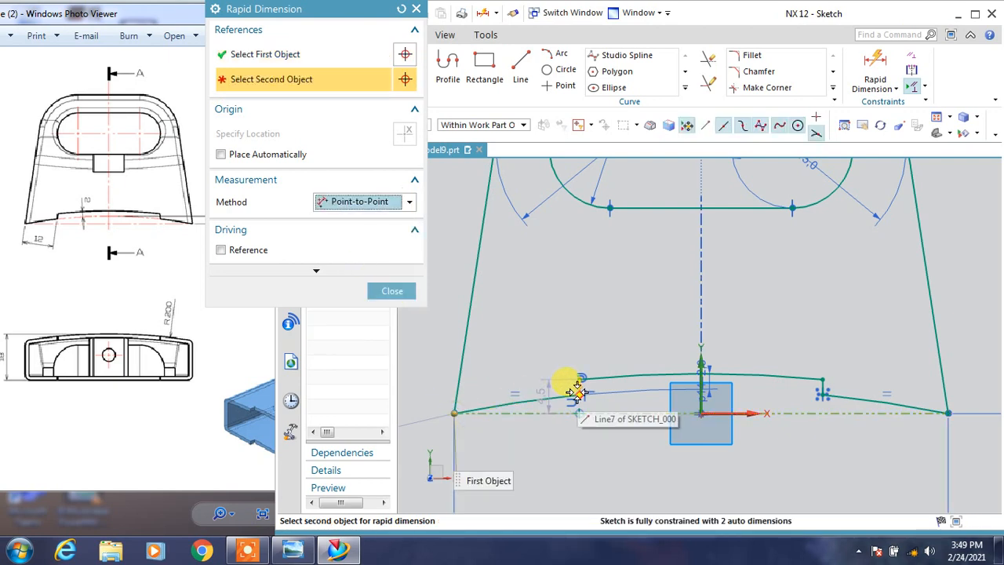
click(510, 408)
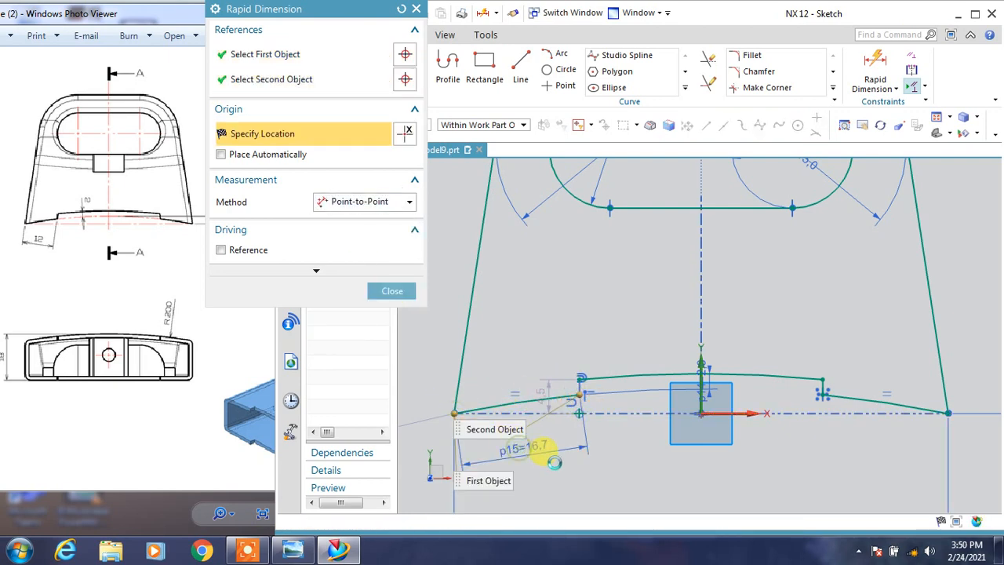
click(524, 448)
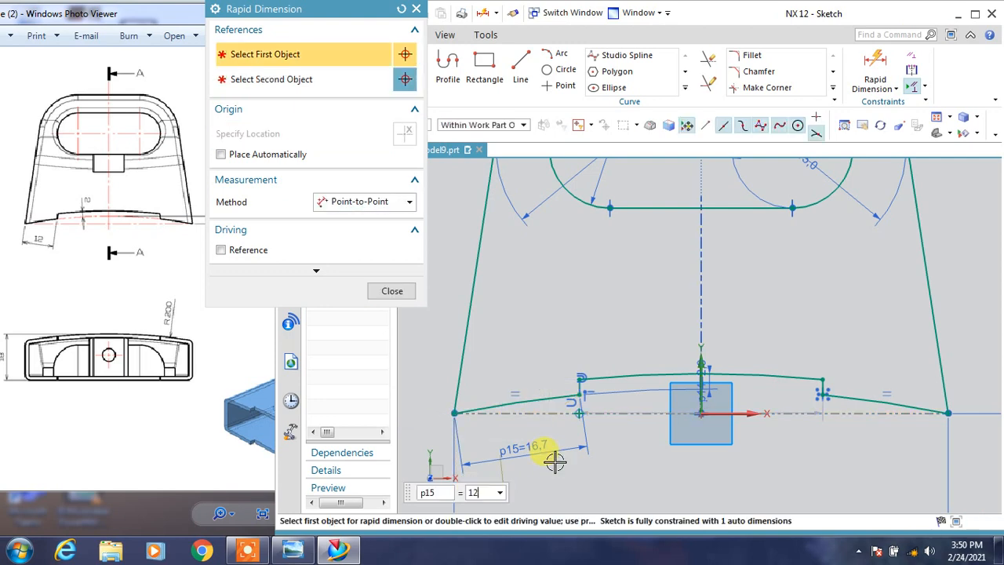
text(12)
key(Return)
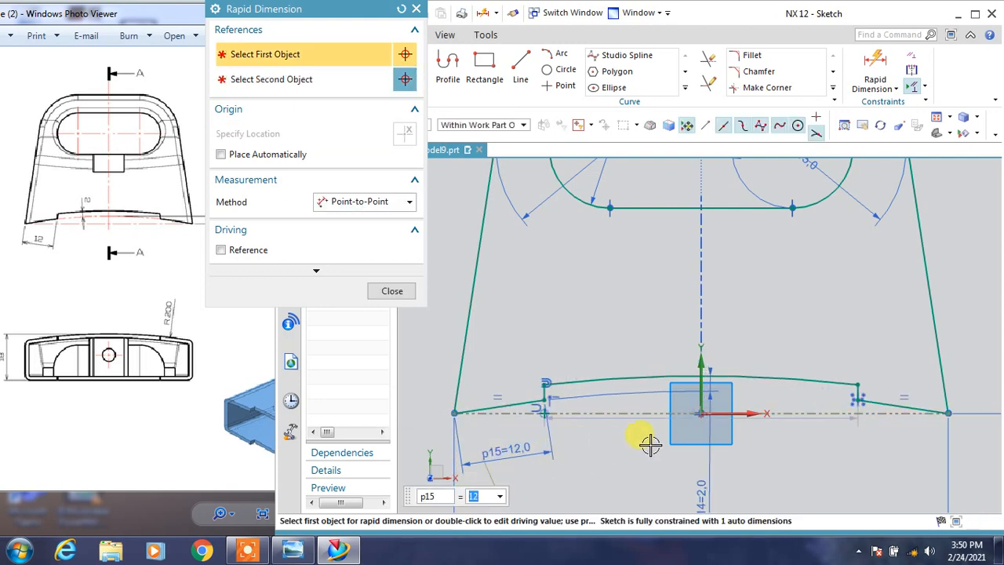
click(725, 443)
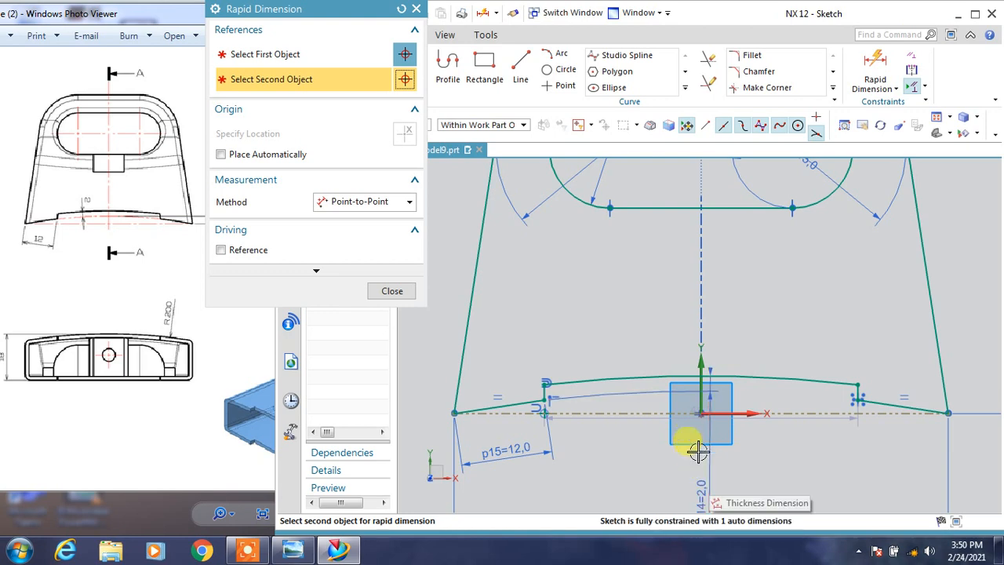
click(390, 291)
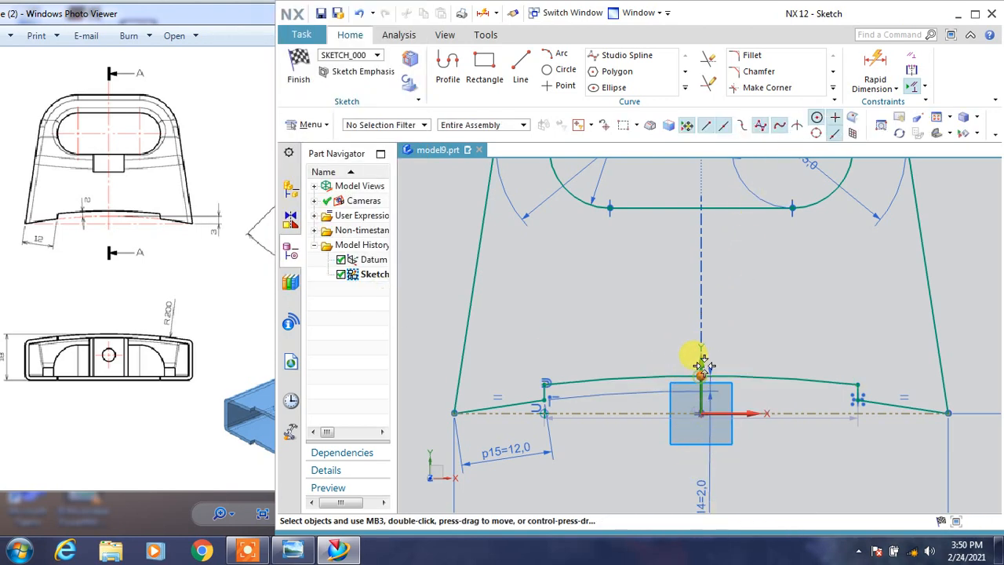
Constrain the point at the middle of the upper base arc and dimension its point-to-point height above the sketch origin.
click(702, 365)
click(731, 336)
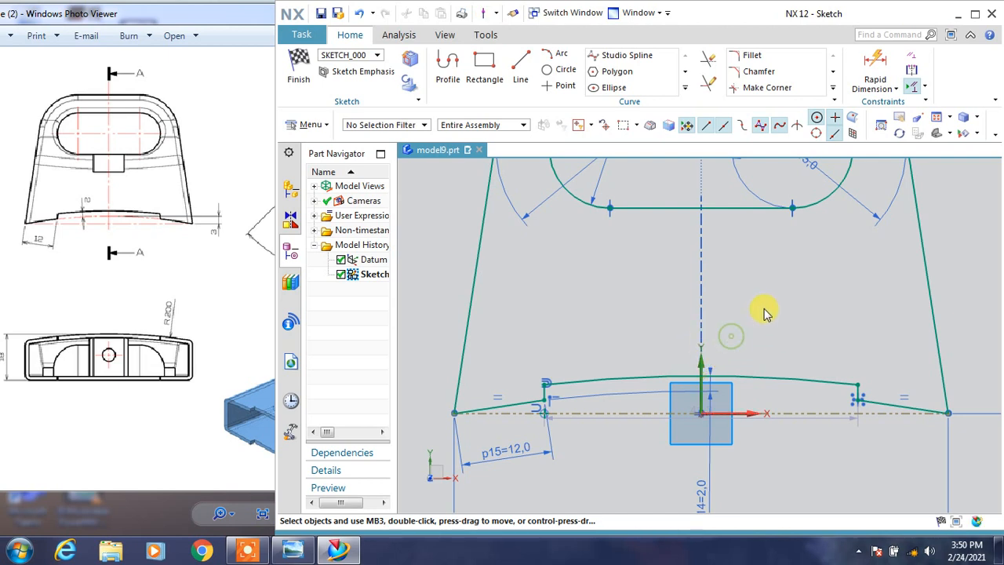
click(162, 245)
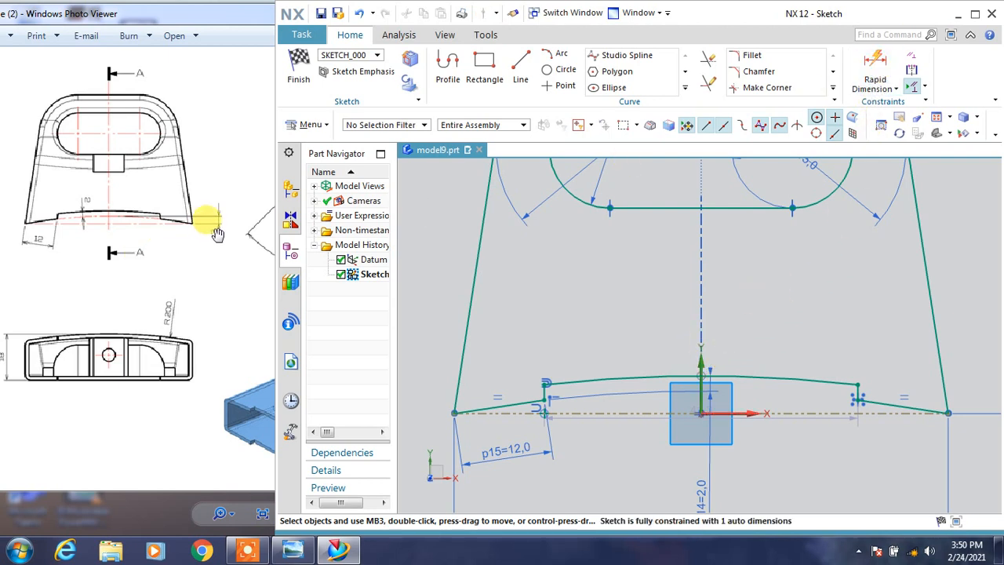
click(875, 69)
click(698, 412)
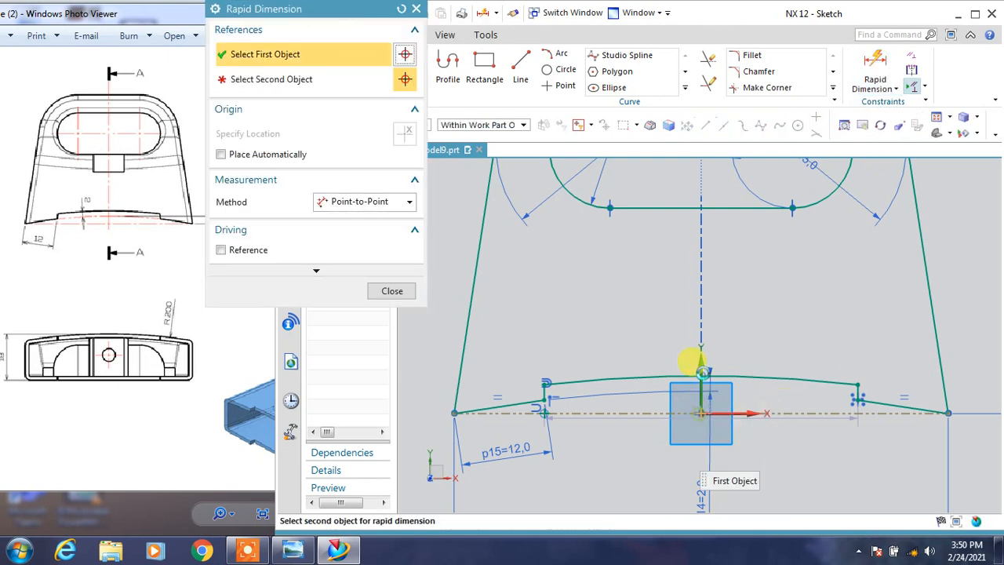
click(710, 378)
click(724, 386)
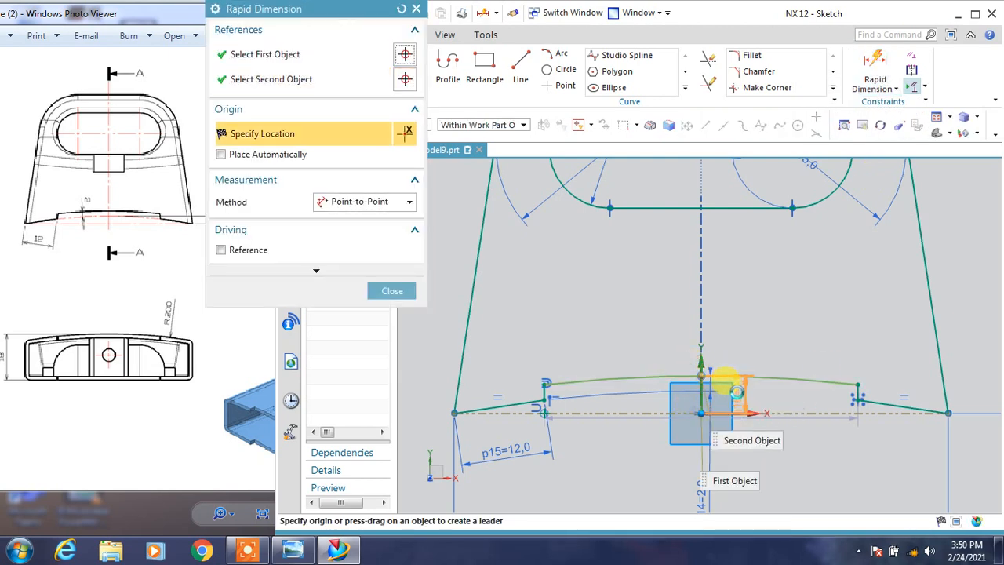
click(729, 441)
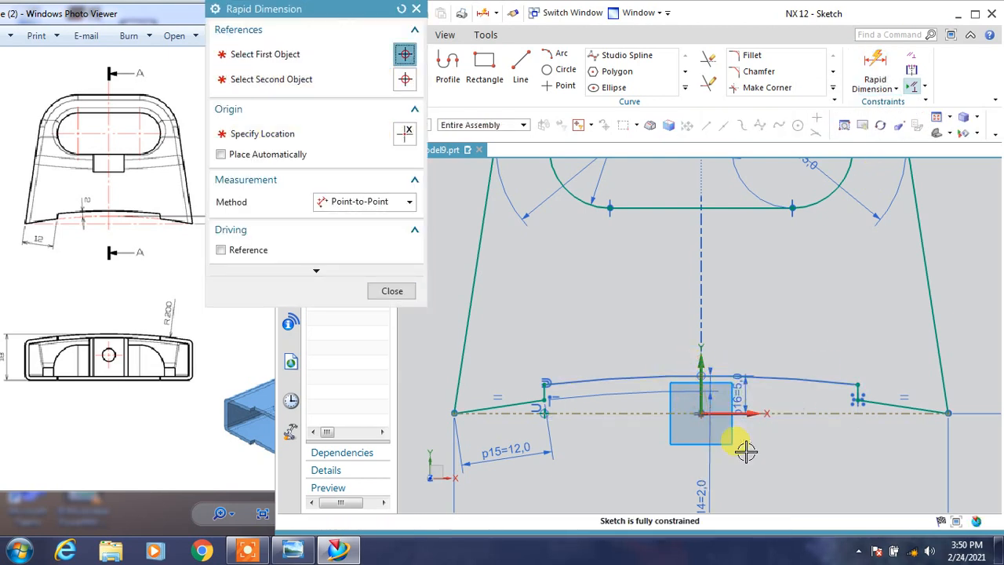
click(392, 290)
Finish the outer profile sketch and return to the 3D model.
scroll(655, 416, down, 4)
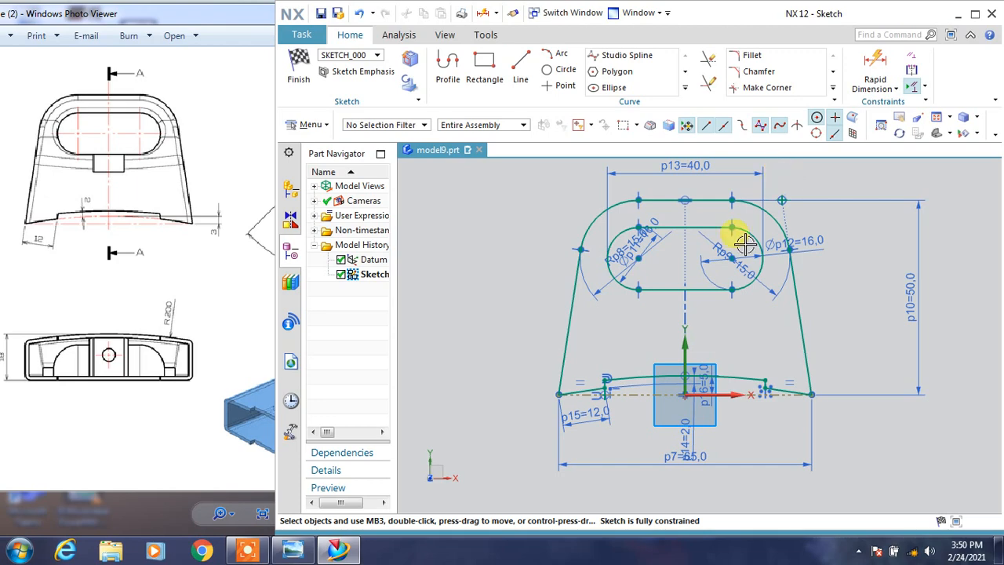
key(ctrl+q)
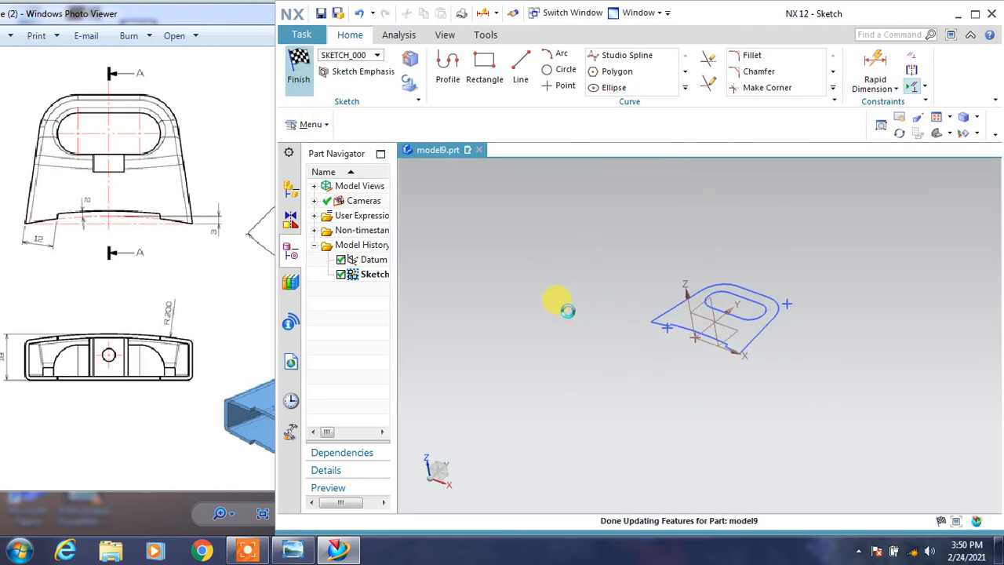
middle_drag(567, 311, 757, 313)
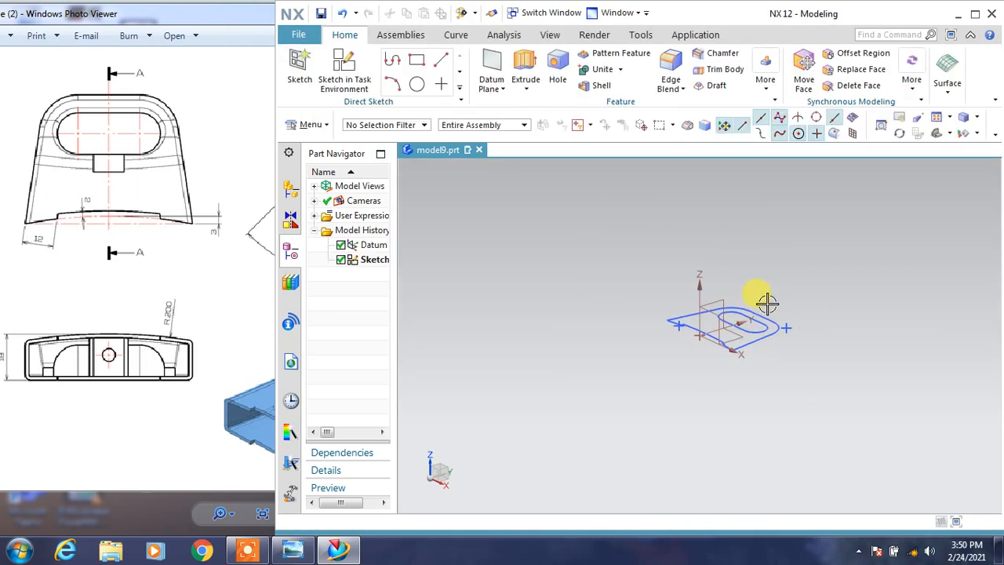
scroll(769, 302, up, 5)
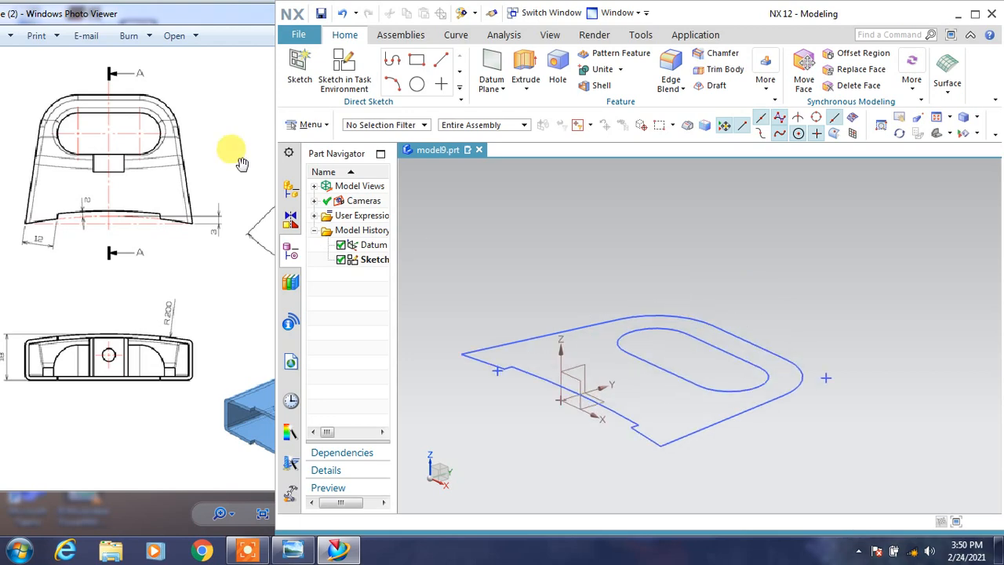
Bring Section A-A of the reference drawing into view and start a new sketch on the YZ plane of the datum coordinate system.
mouse_move(167, 17)
mouse_down()
mouse_move(190, 15)
mouse_move(78, 16)
mouse_move(217, 16)
mouse_move(188, 29)
mouse_move(157, 23)
mouse_up()
click(615, 226)
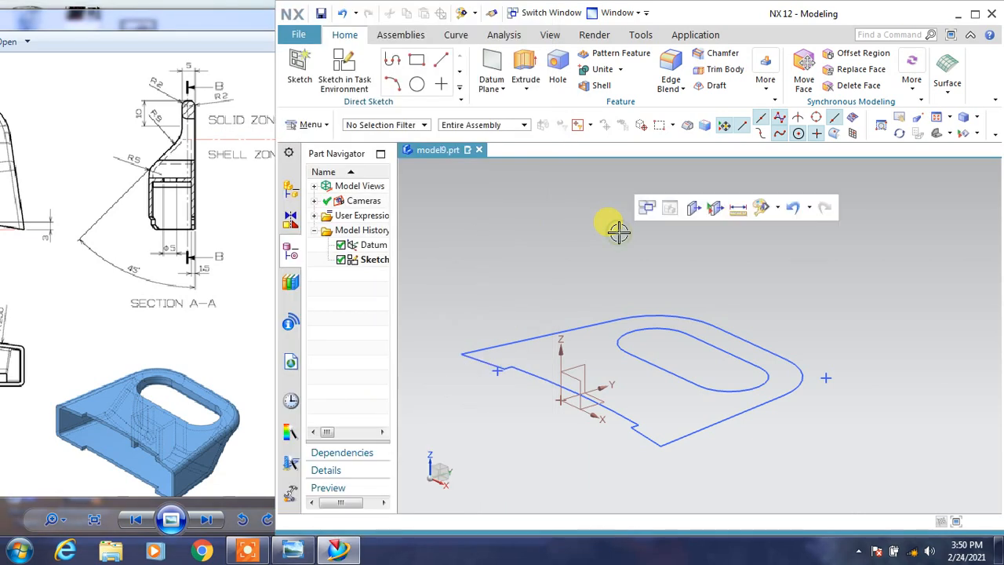
click(344, 67)
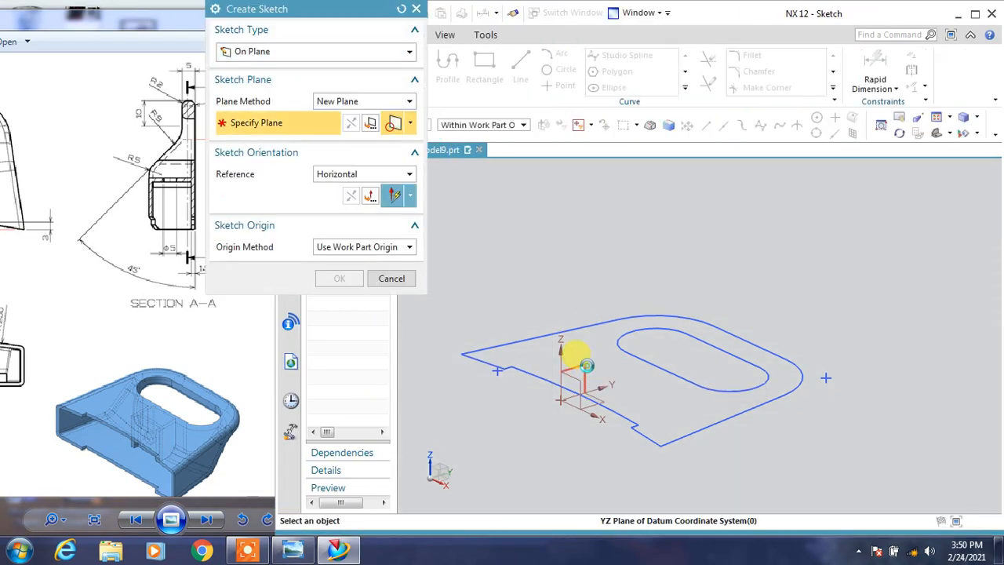
click(597, 375)
click(600, 382)
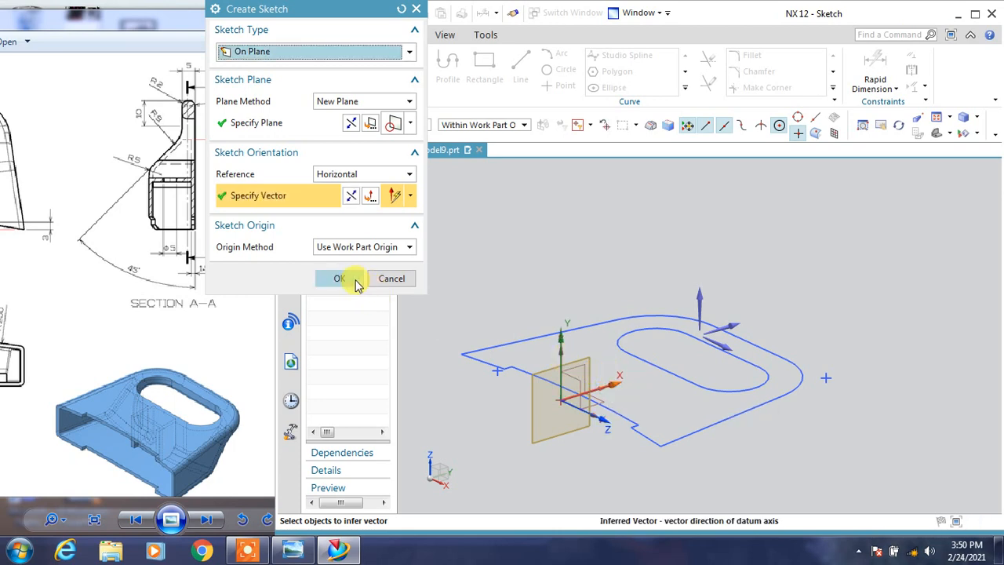
click(355, 281)
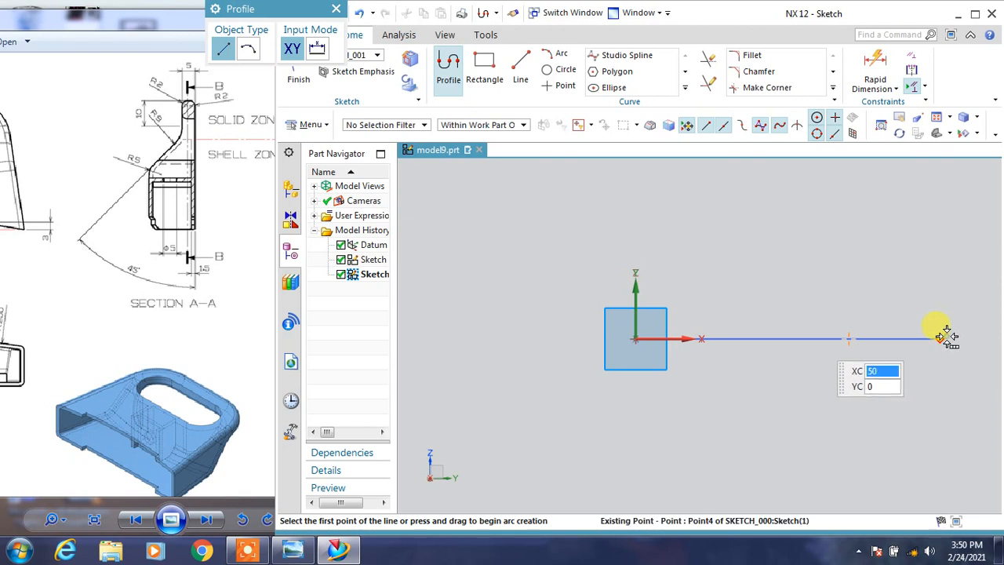
Draw a profile from the outer profile's far end: about 5 mm vertical, 13 mm horizontal, 18 mm sloped at 144°, and 23 mm horizontal lines.
click(947, 335)
click(992, 280)
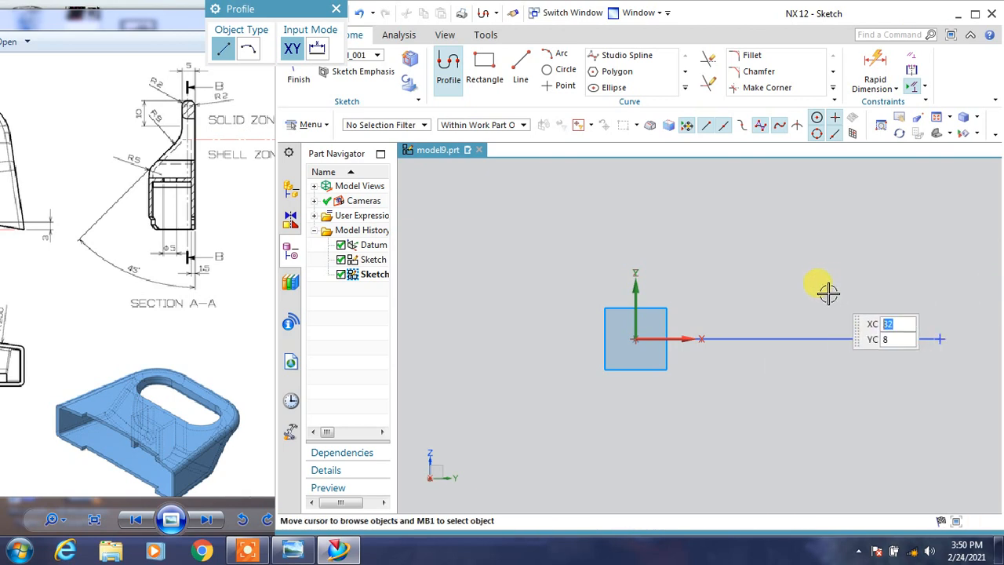
middle_drag(829, 290, 831, 305)
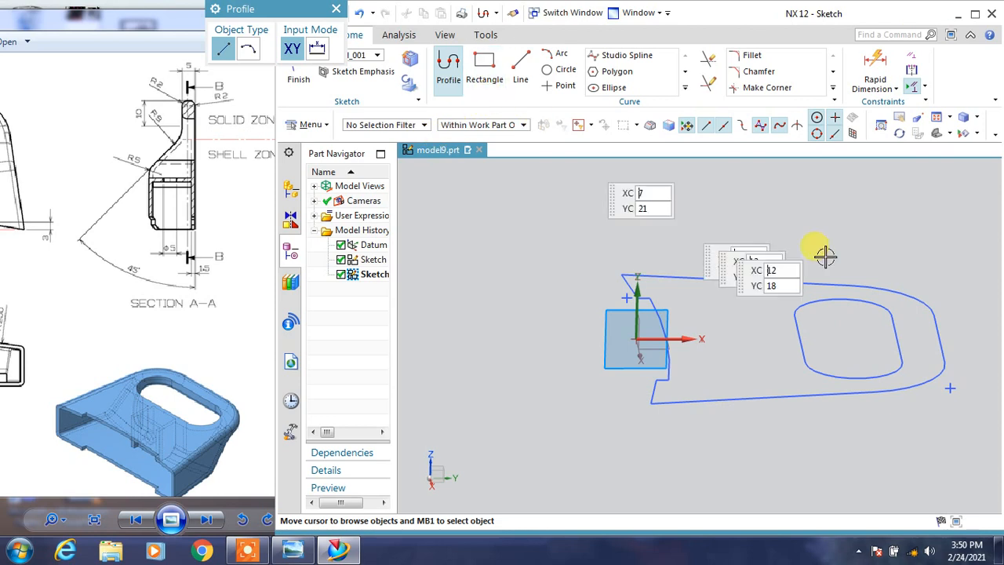
click(938, 336)
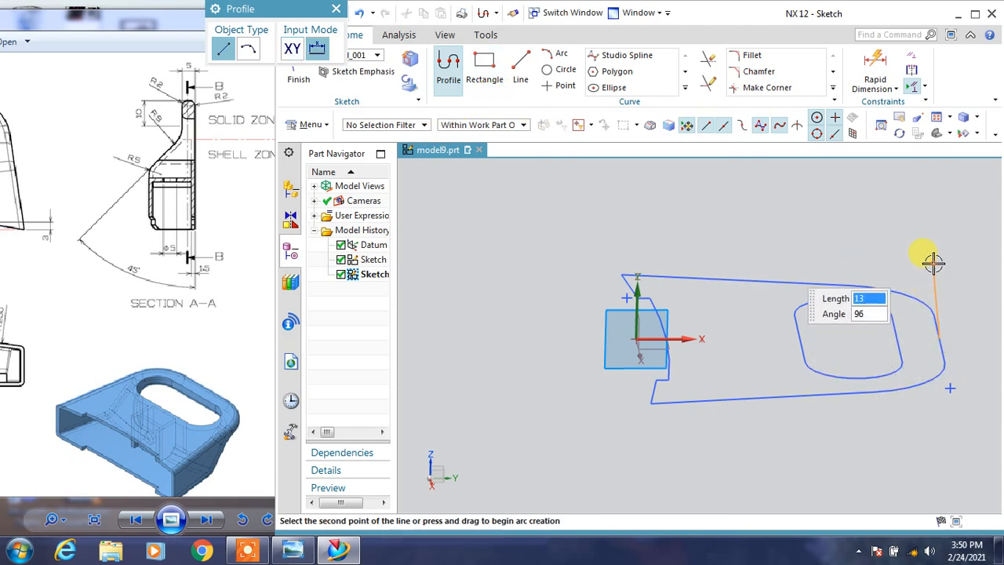
right_drag(933, 264, 911, 266)
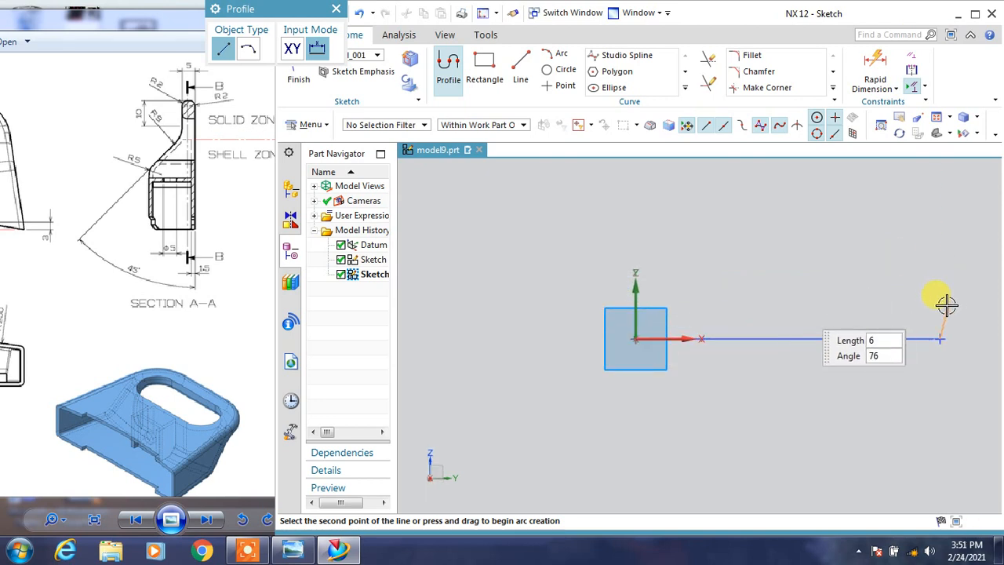
click(939, 311)
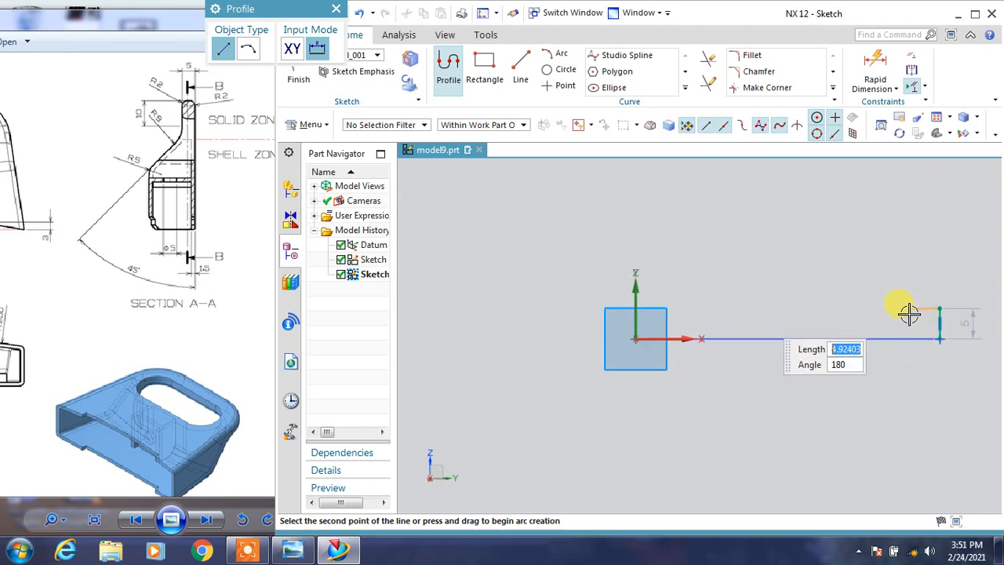
click(862, 310)
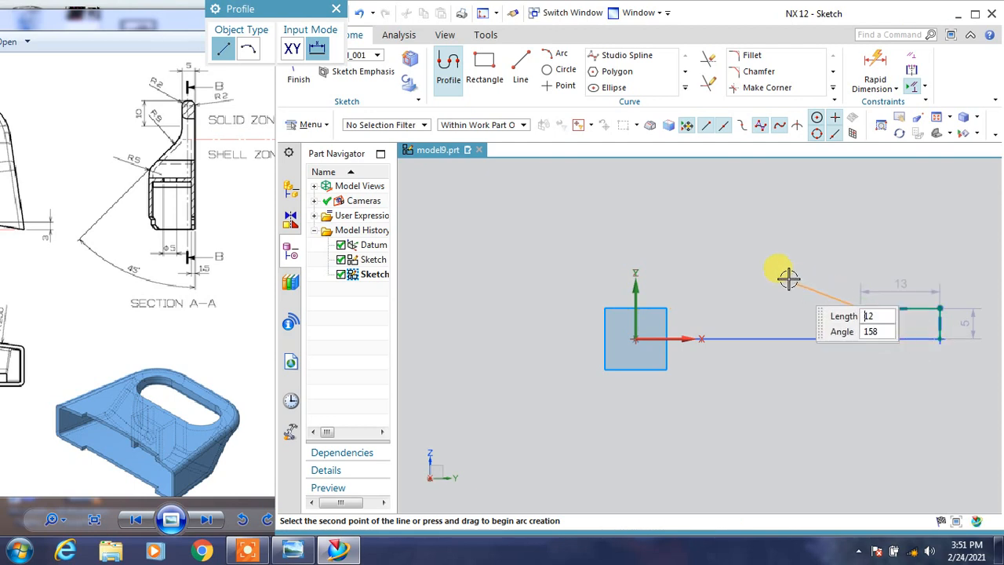
click(771, 244)
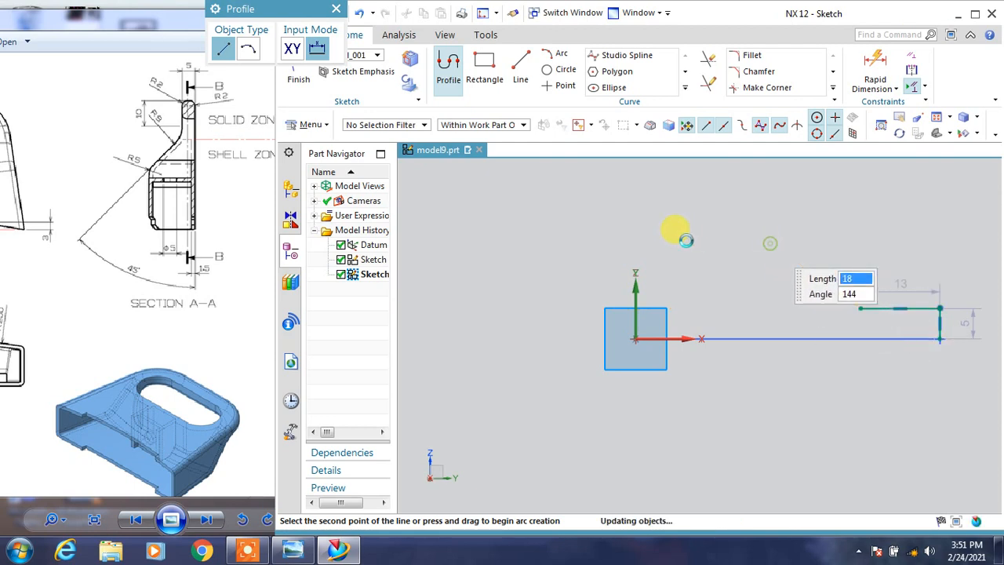
click(633, 238)
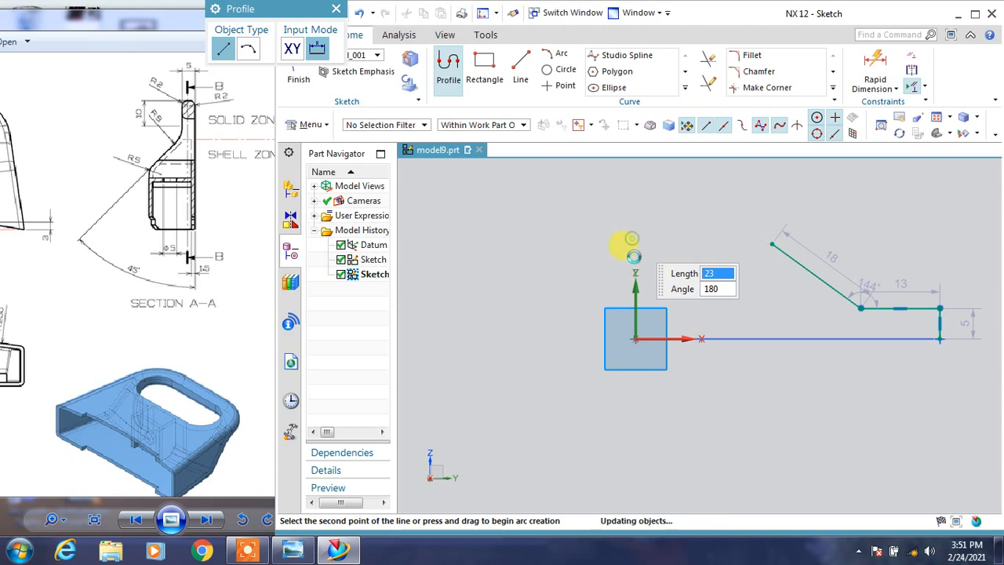
key(Escape)
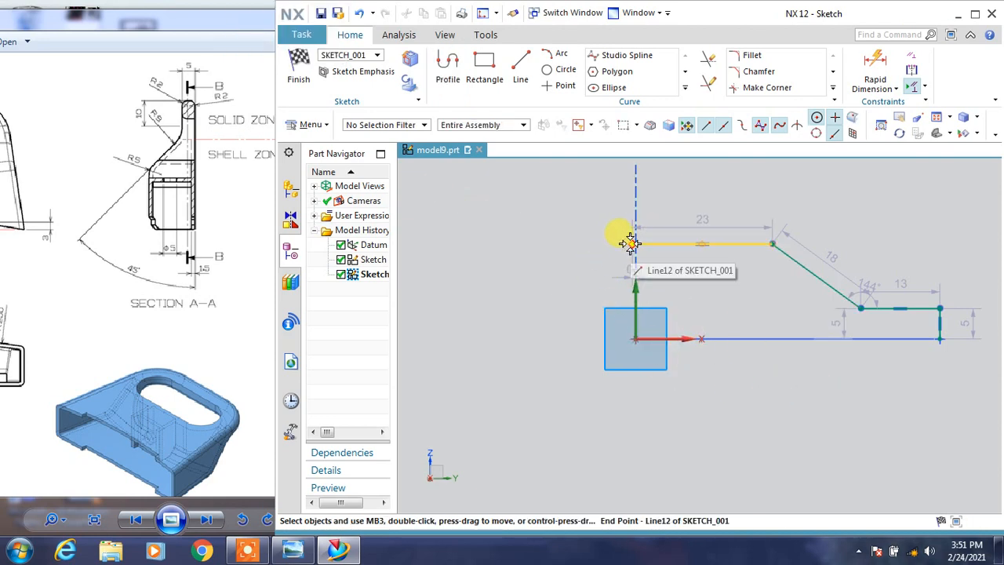
Constrain the free end of the upper horizontal line onto the vertical sketch axis.
click(631, 244)
click(636, 288)
click(664, 263)
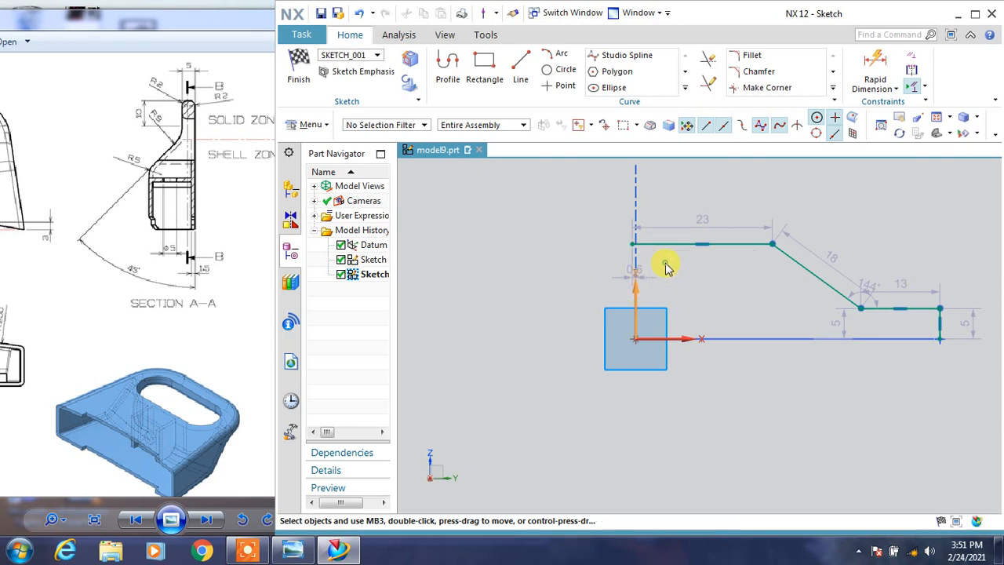
Make the short vertical line's lower endpoint coincident with the far end of the existing outer profile.
scroll(940, 359, up, 2)
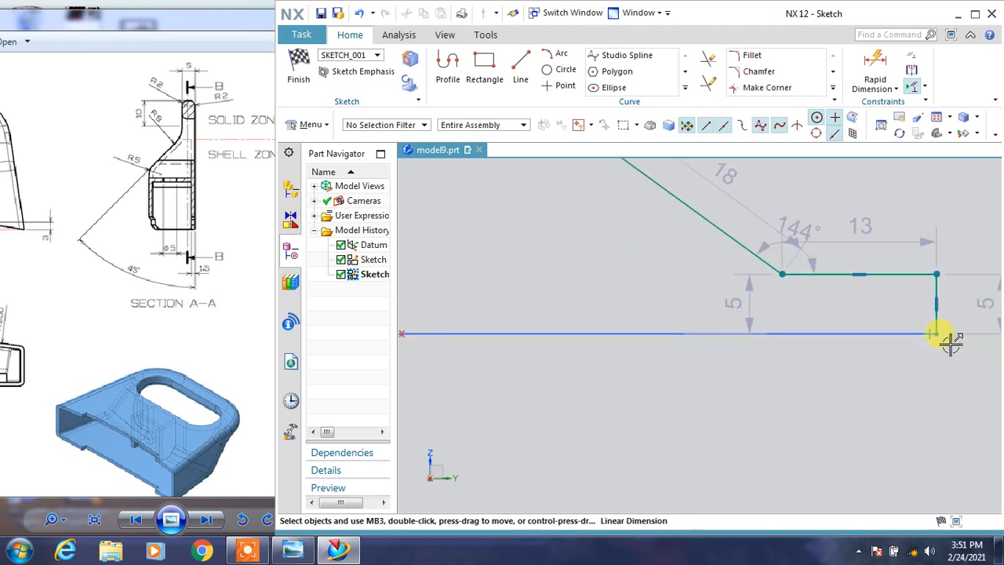
drag(947, 332, 950, 334)
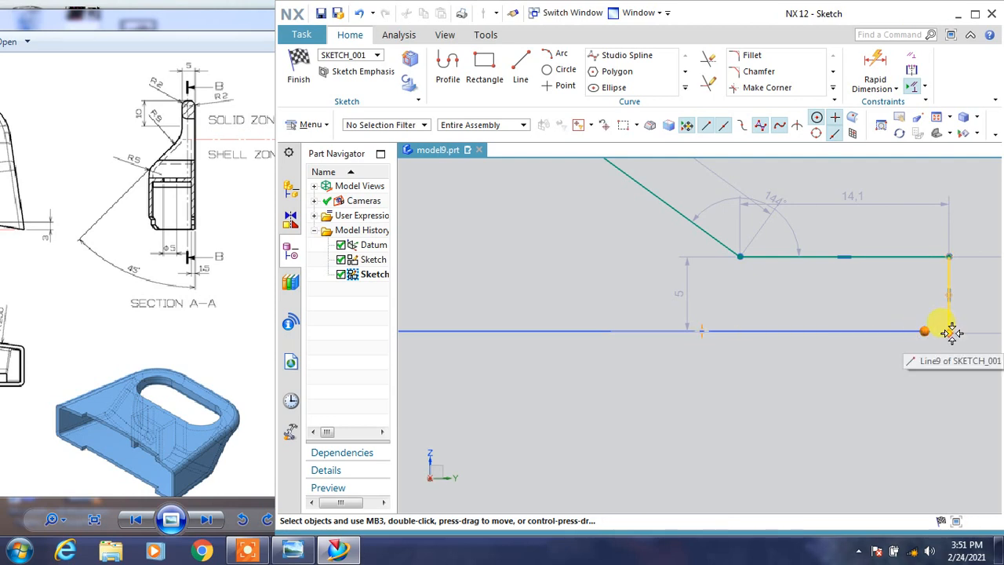
click(950, 334)
click(850, 307)
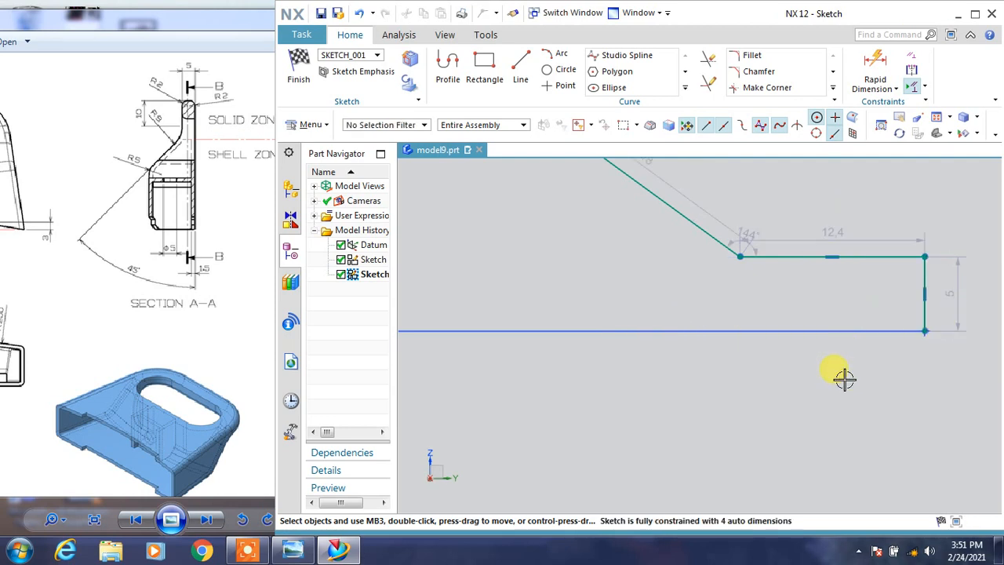
Set the short vertical line's point-to-point height dimension to 5 mm as a driving dimension.
double_click(956, 304)
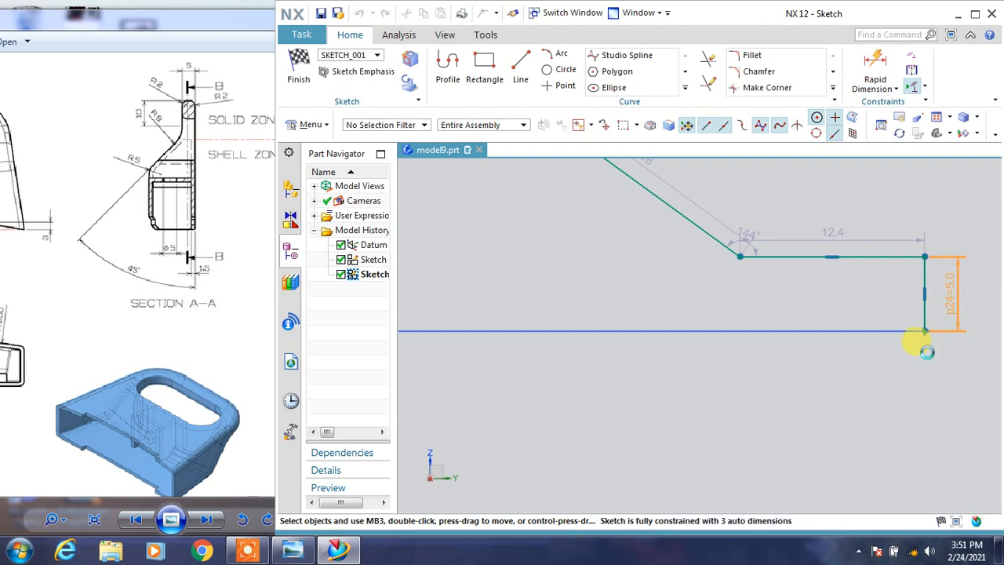
key(Return)
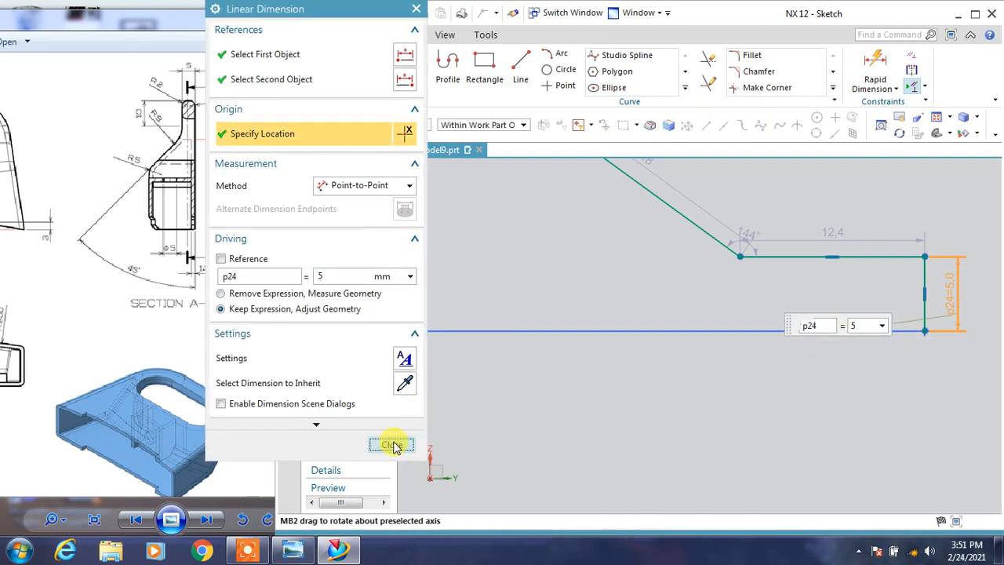
click(393, 444)
Fillet the lower corner of the sloped line with a 9 mm radius and its upper corner with a 5 mm radius.
scroll(773, 419, down, 1)
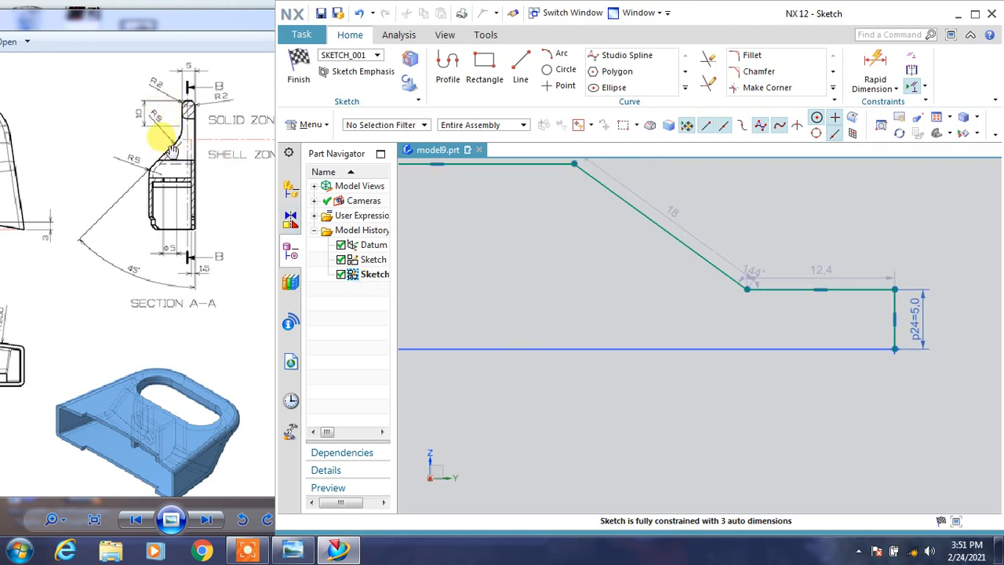
click(753, 56)
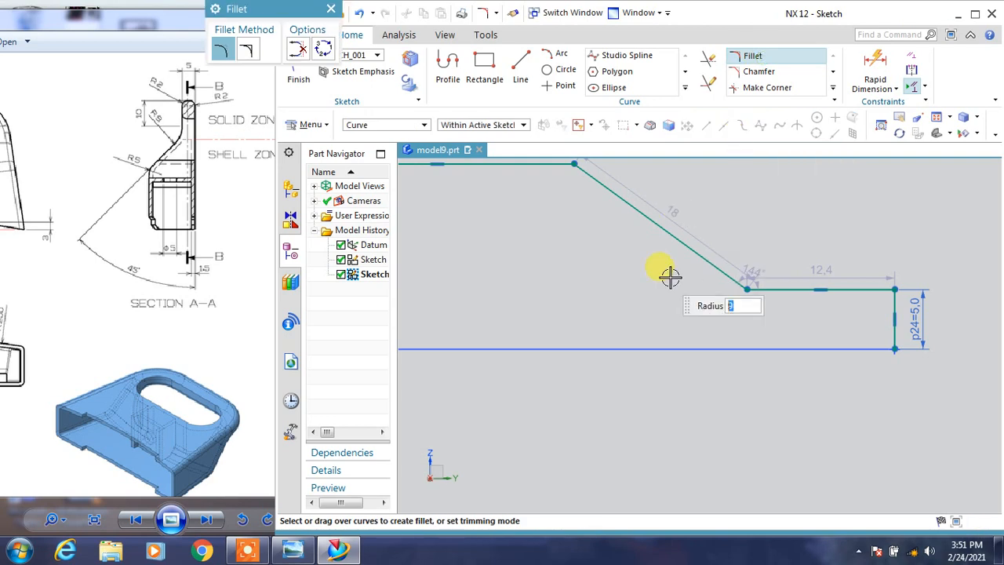
click(741, 285)
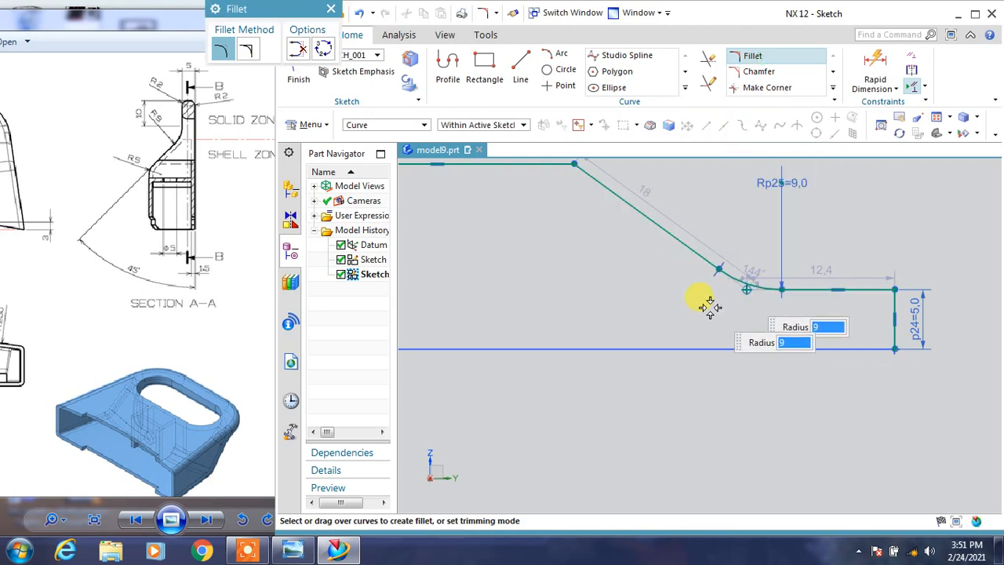
scroll(710, 313, up, 2)
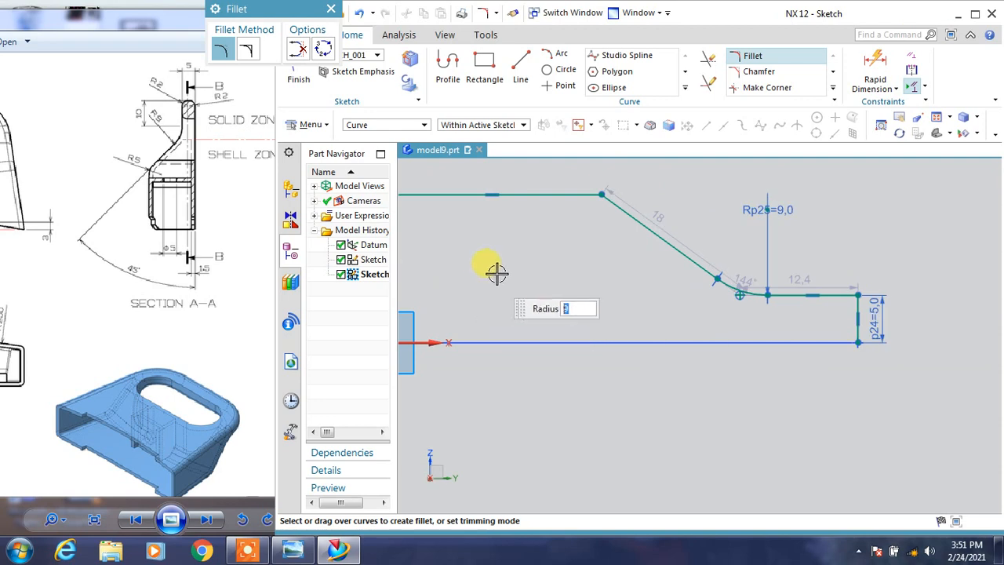
click(599, 194)
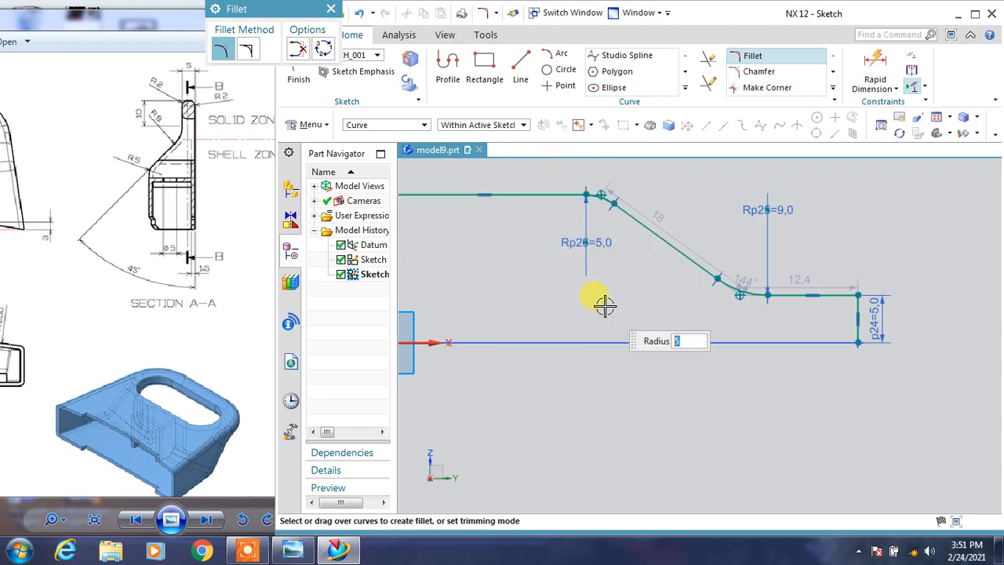
key(Escape)
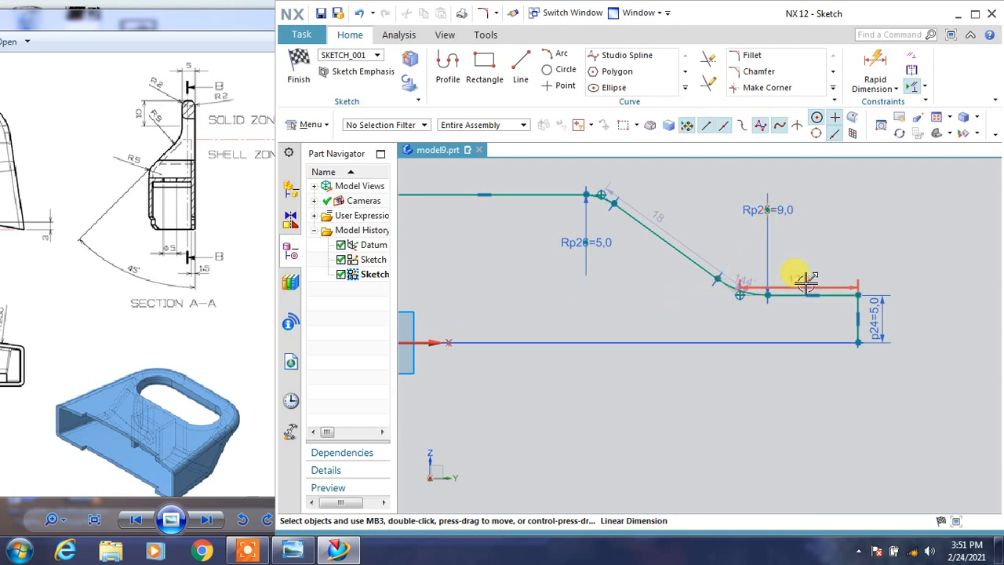
Add an inferred dimension to the lower horizontal line beside the 9 mm fillet and set it to 10 mm.
click(875, 69)
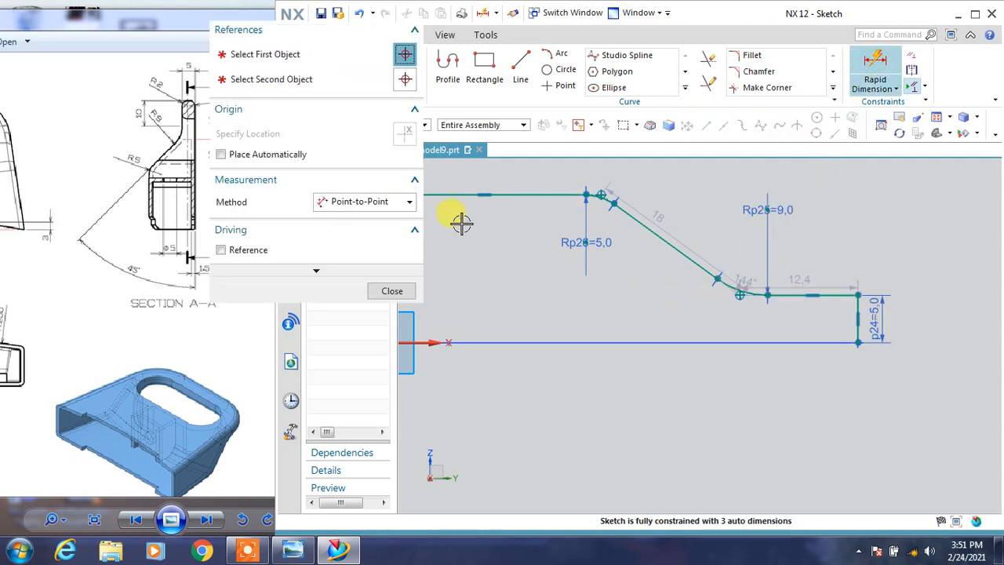
click(384, 200)
click(352, 217)
click(794, 298)
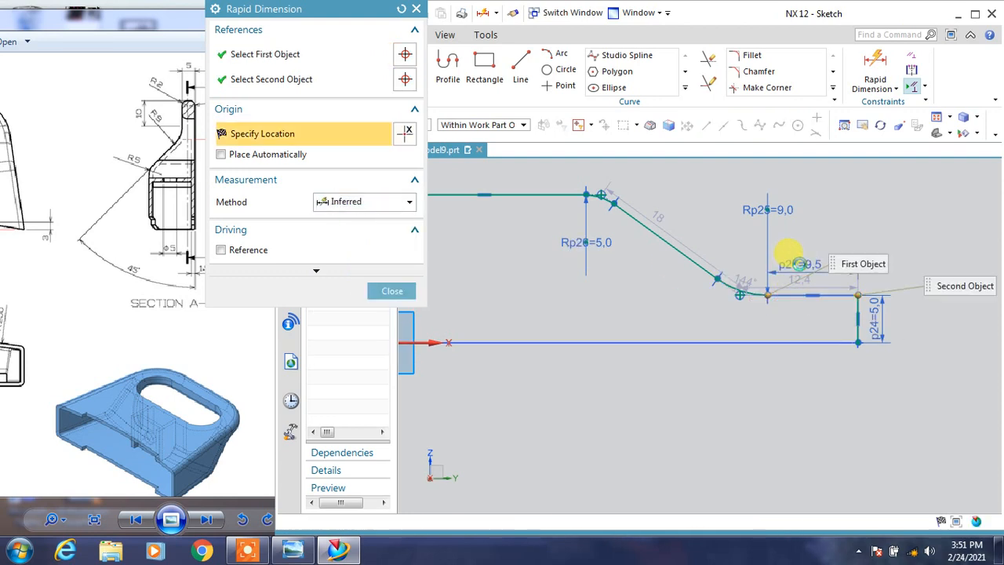
click(785, 264)
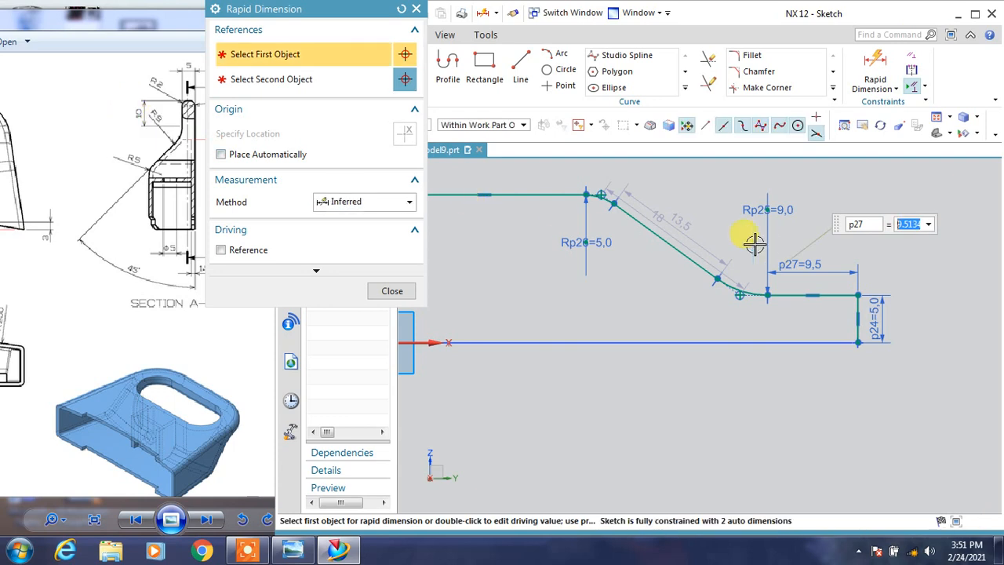
text(10)
key(Return)
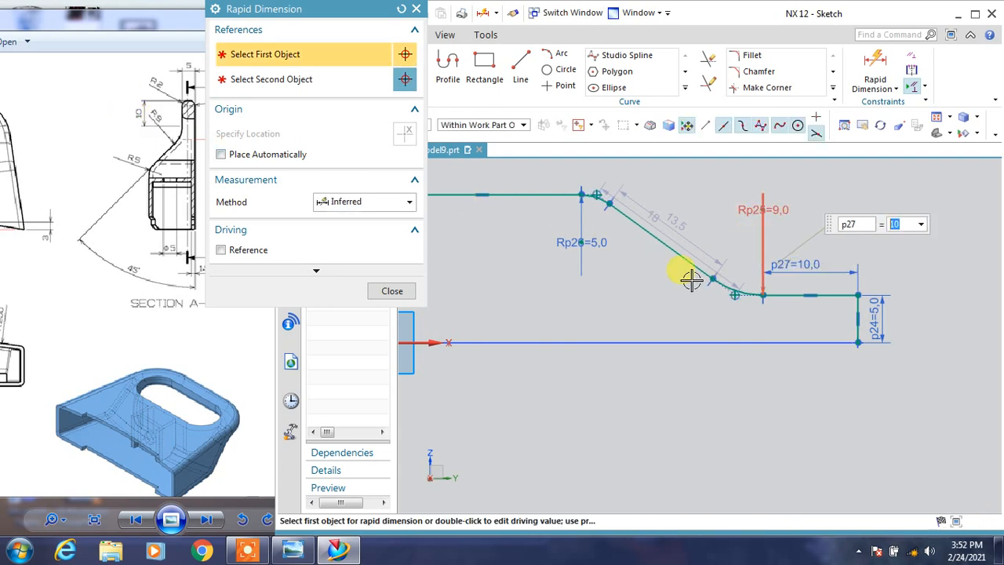
click(392, 291)
scroll(686, 400, down, 2)
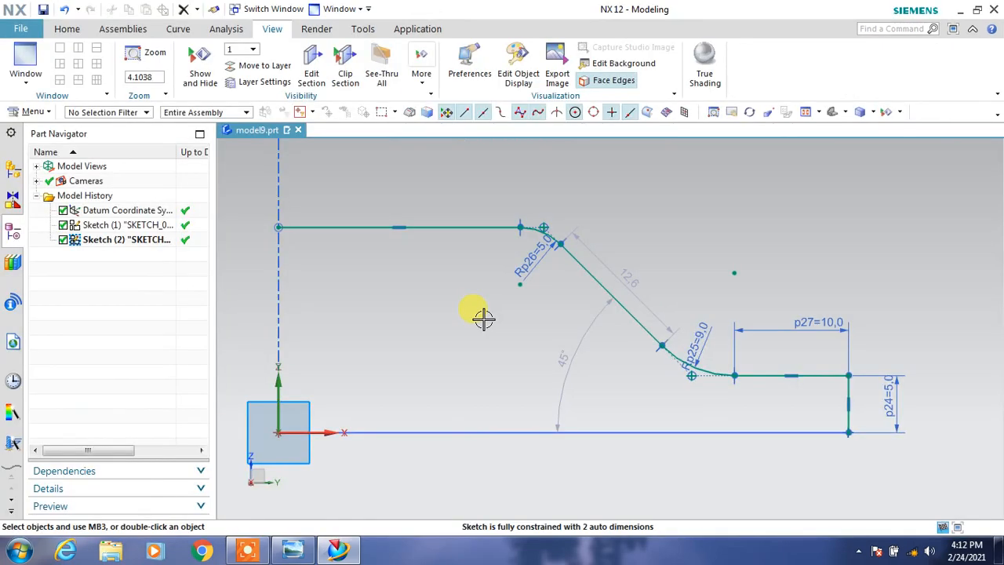
click(69, 29)
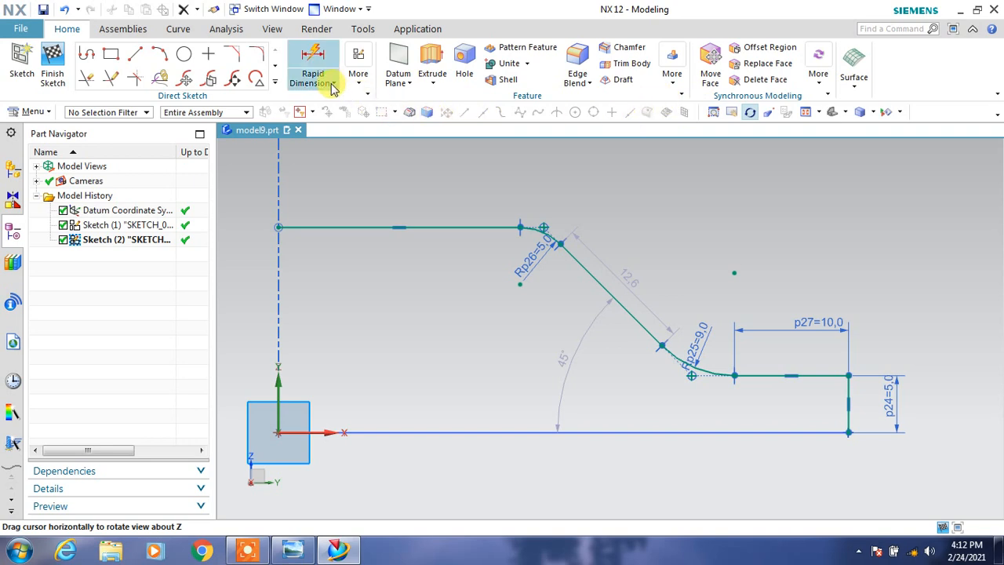
click(323, 79)
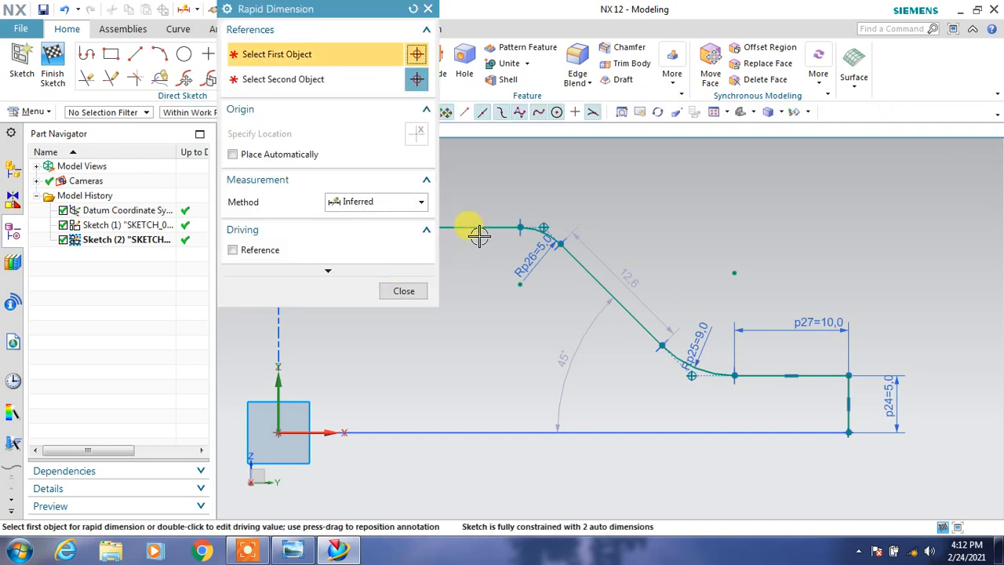
click(610, 373)
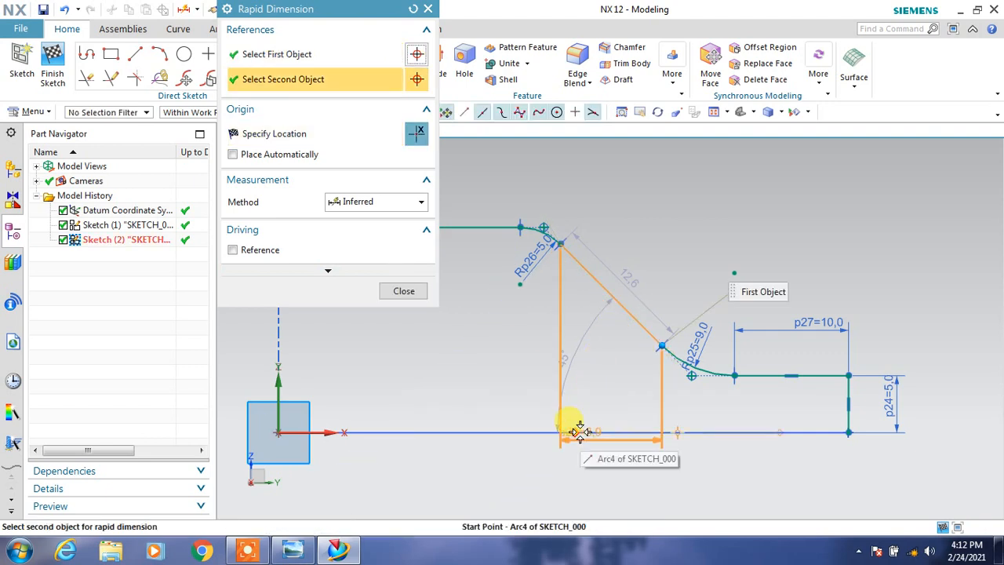
click(580, 431)
click(543, 391)
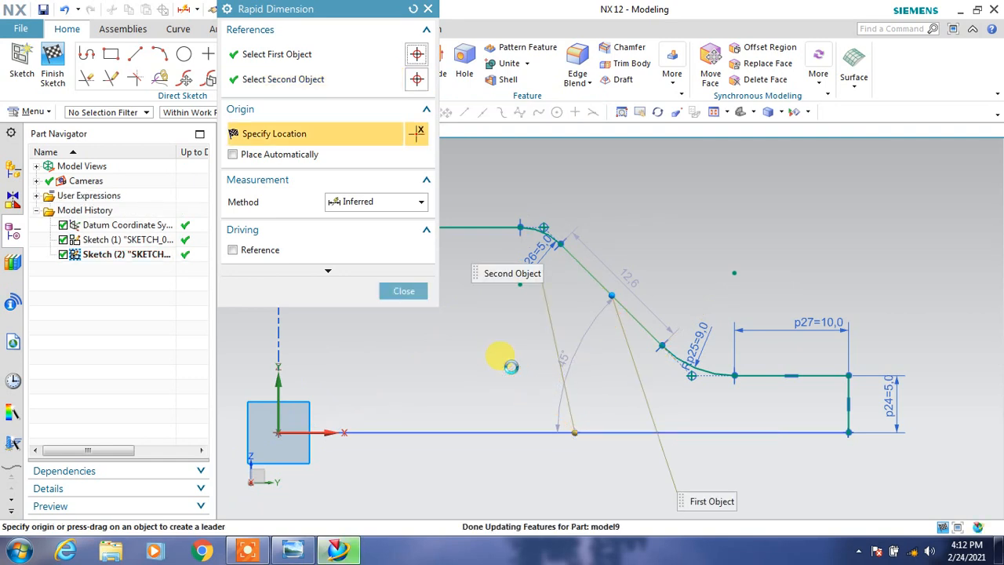
key(Escape)
Add a 45° angular dimension between the sloped line and the horizontal axis.
click(330, 82)
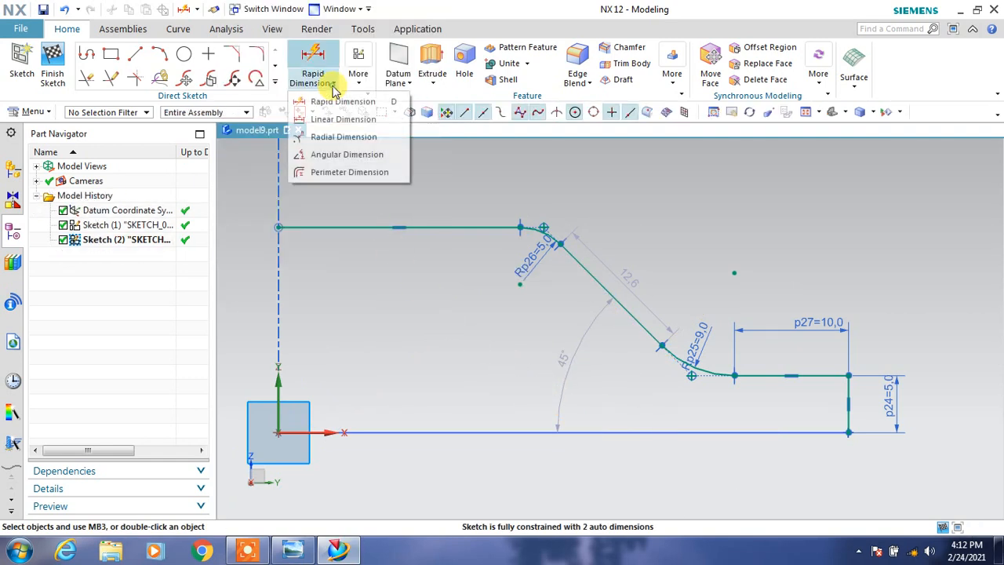
click(321, 157)
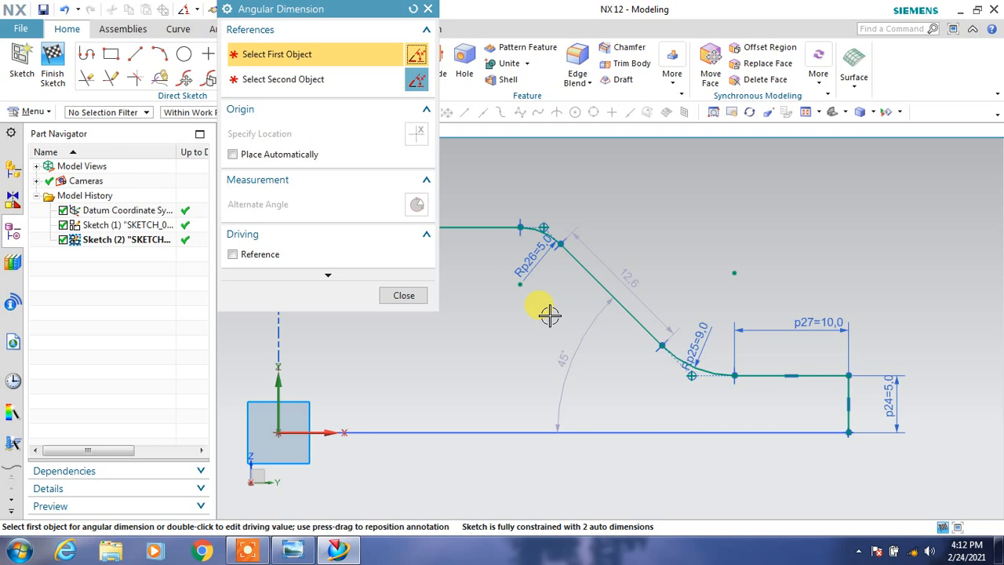
click(637, 321)
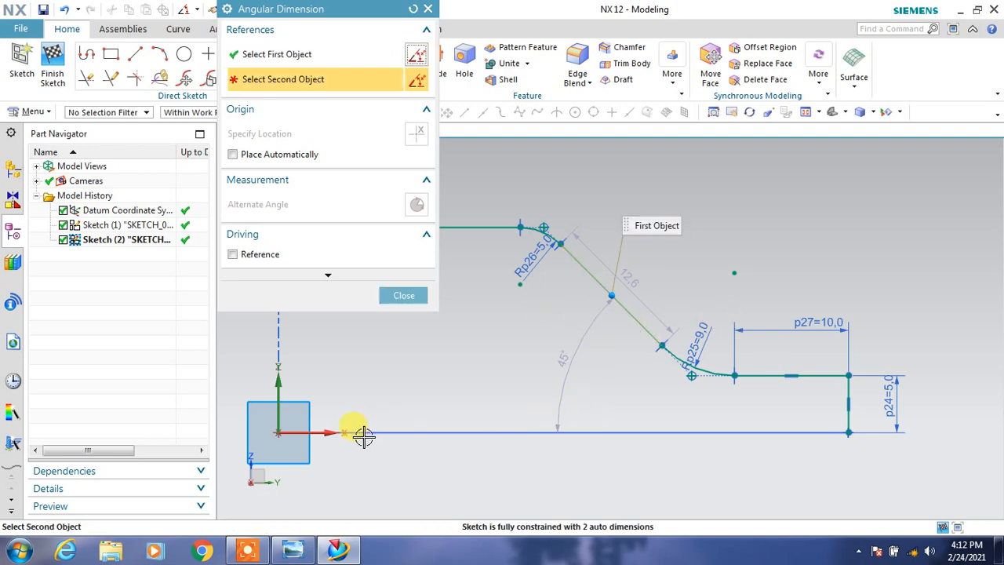
click(319, 435)
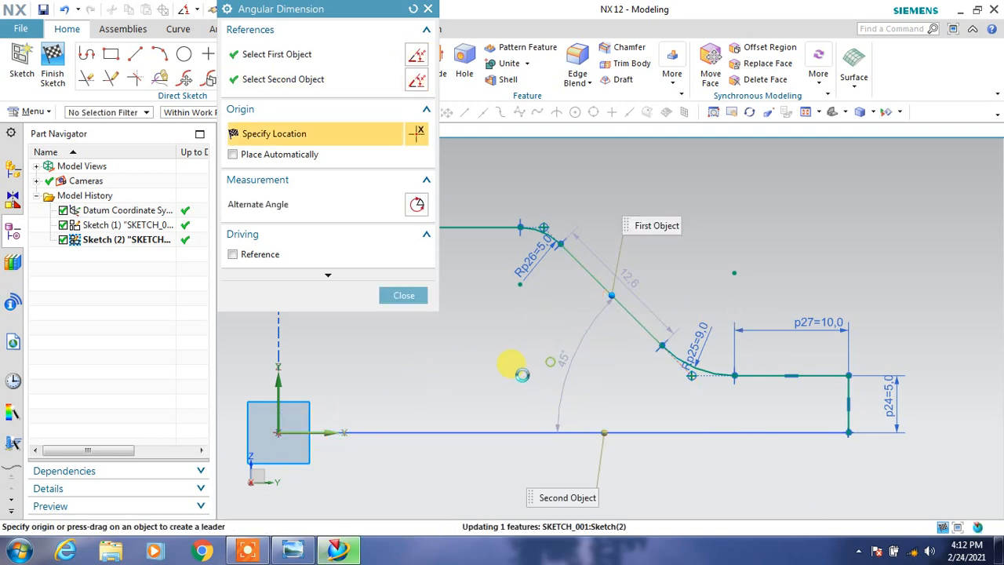
click(510, 358)
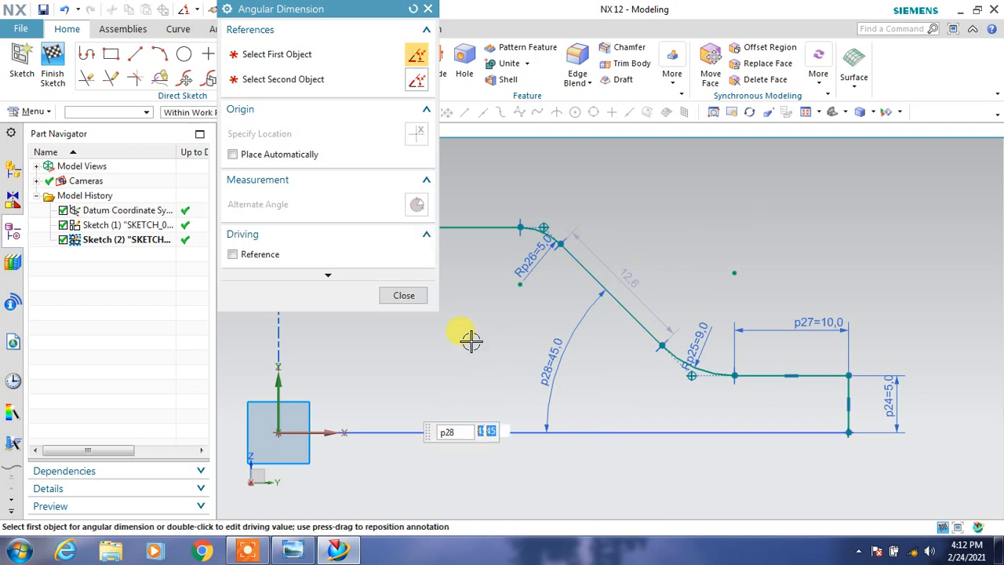
Check the overall height of the Section A-A profile in the reference drawing.
middle_click(471, 341)
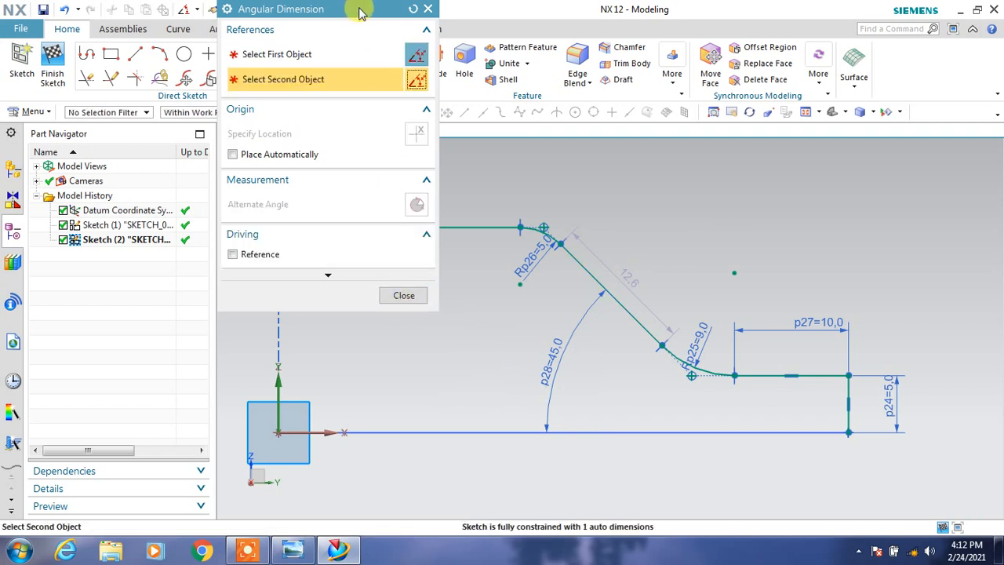
drag(360, 14, 659, 30)
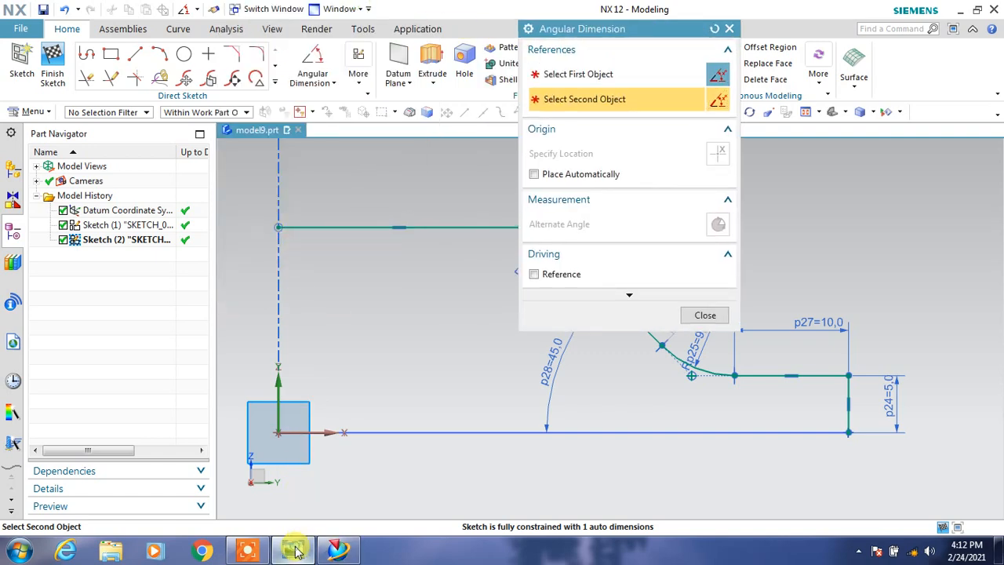
click(294, 551)
double_click(144, 10)
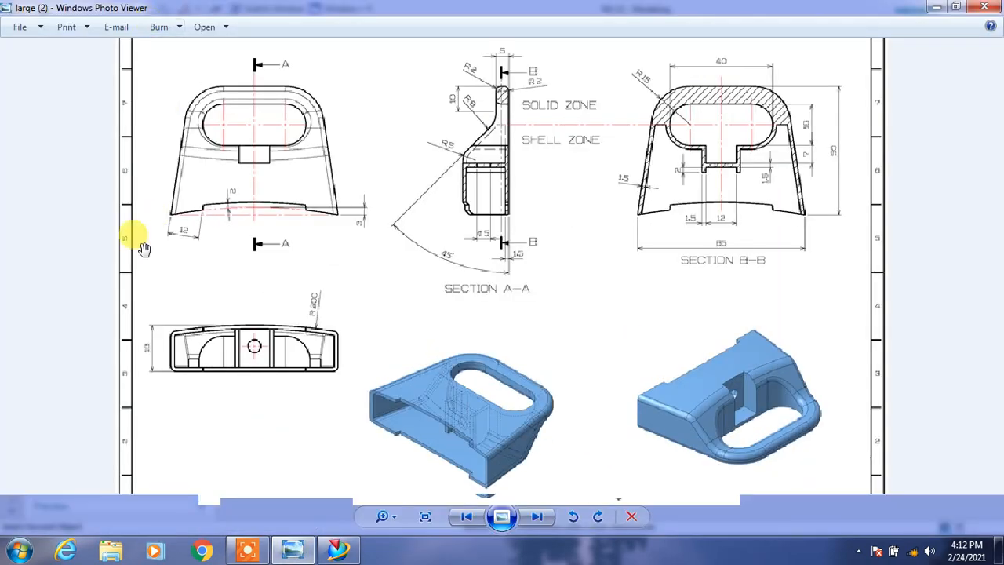
click(934, 8)
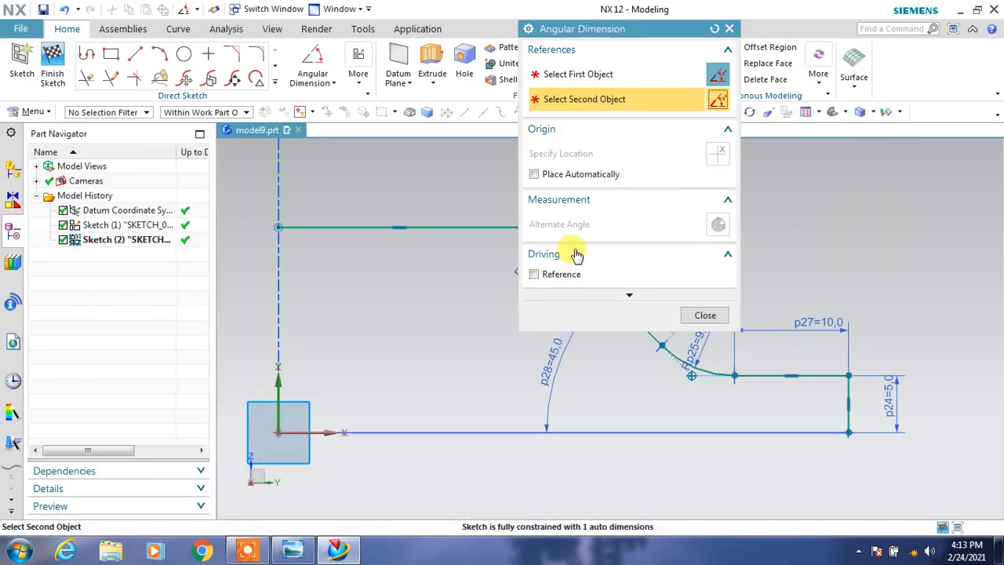
click(287, 226)
click(300, 430)
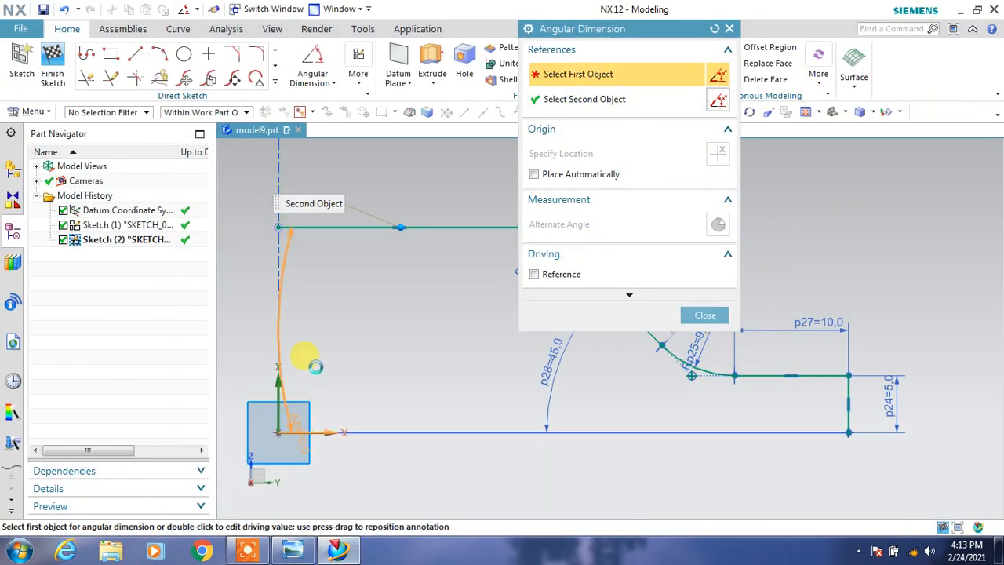
key(Escape)
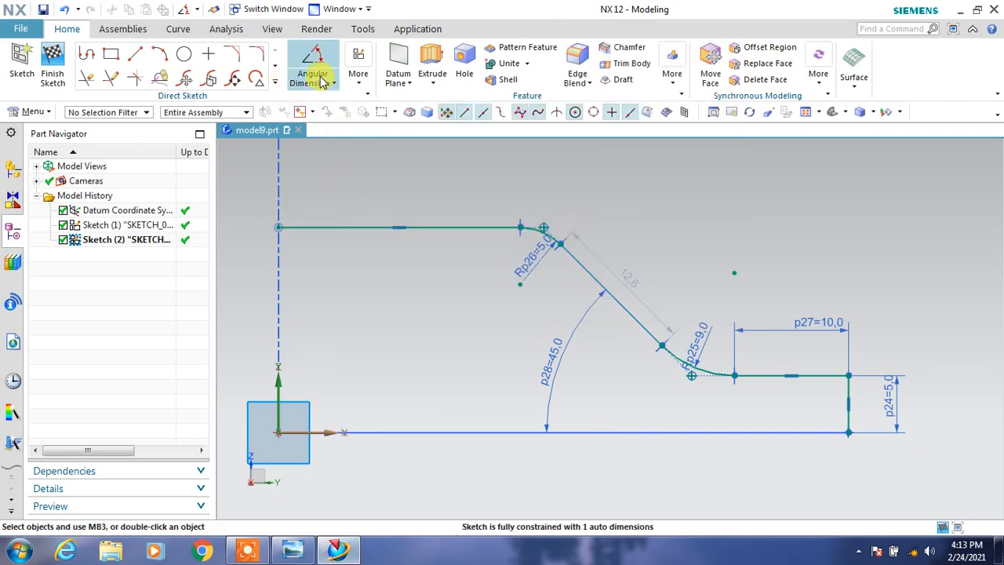
Add an inferred rapid dimension of 18 mm between the upper horizontal line's free end and the horizontal axis.
click(318, 81)
click(316, 99)
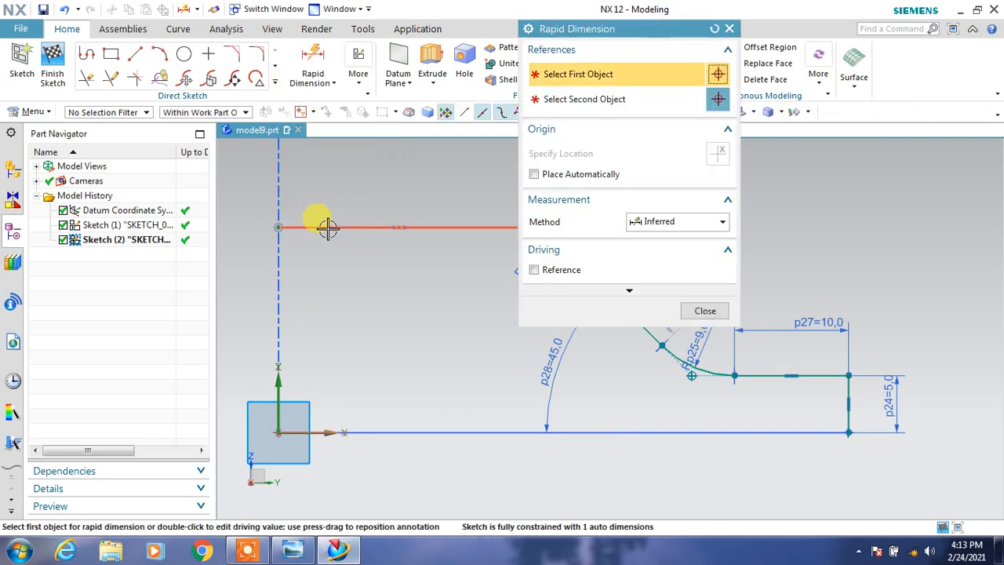
click(329, 226)
click(336, 429)
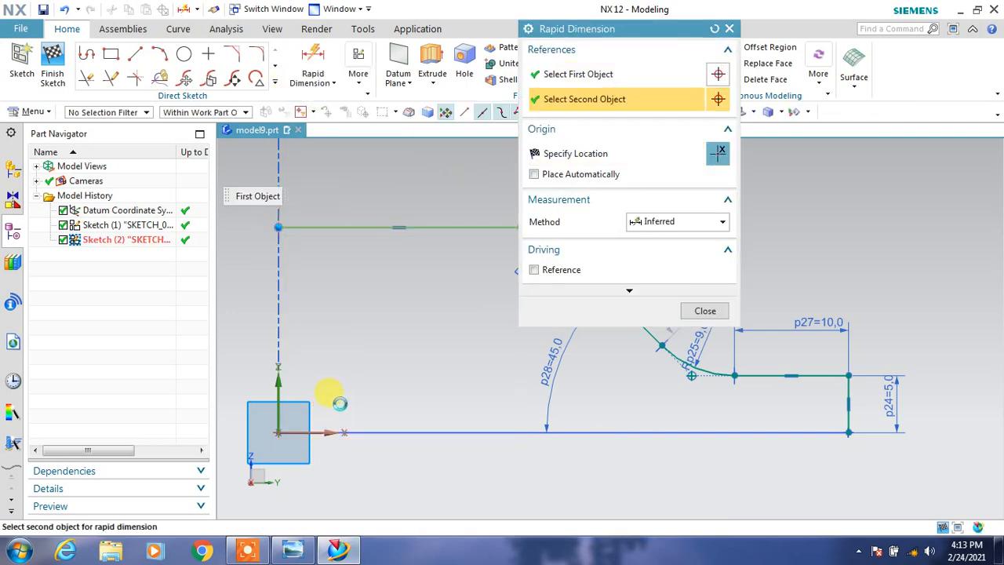
click(345, 353)
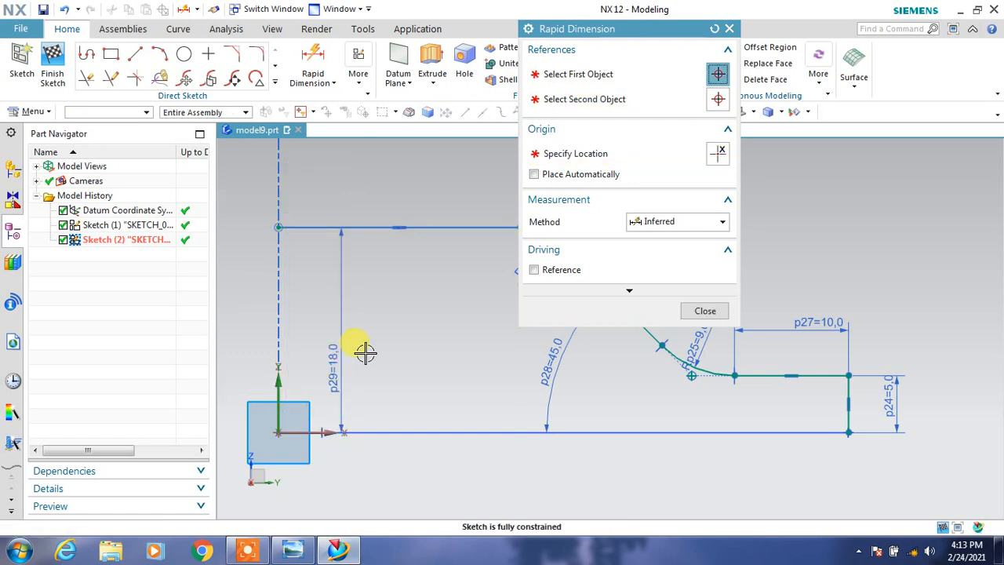
click(542, 329)
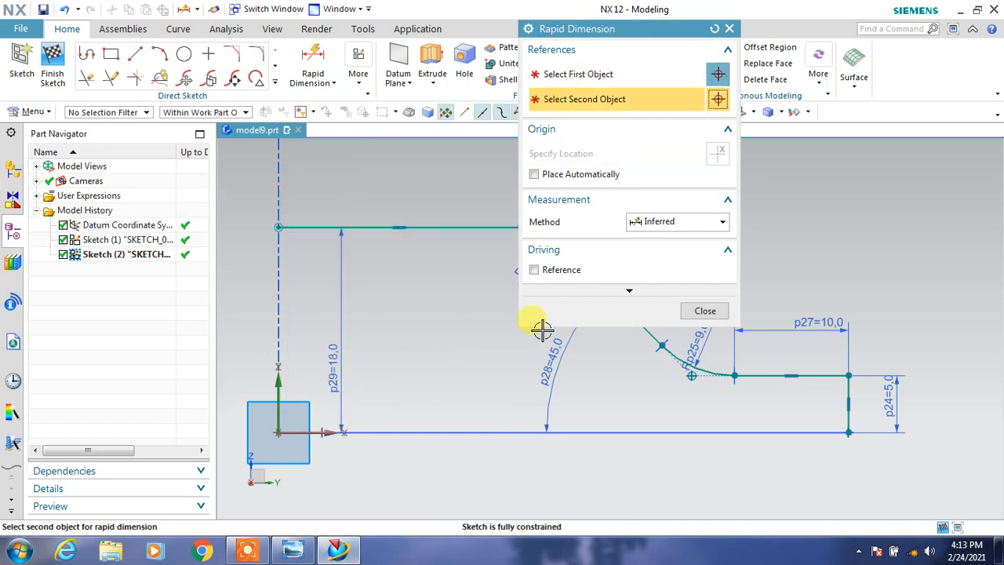
click(703, 312)
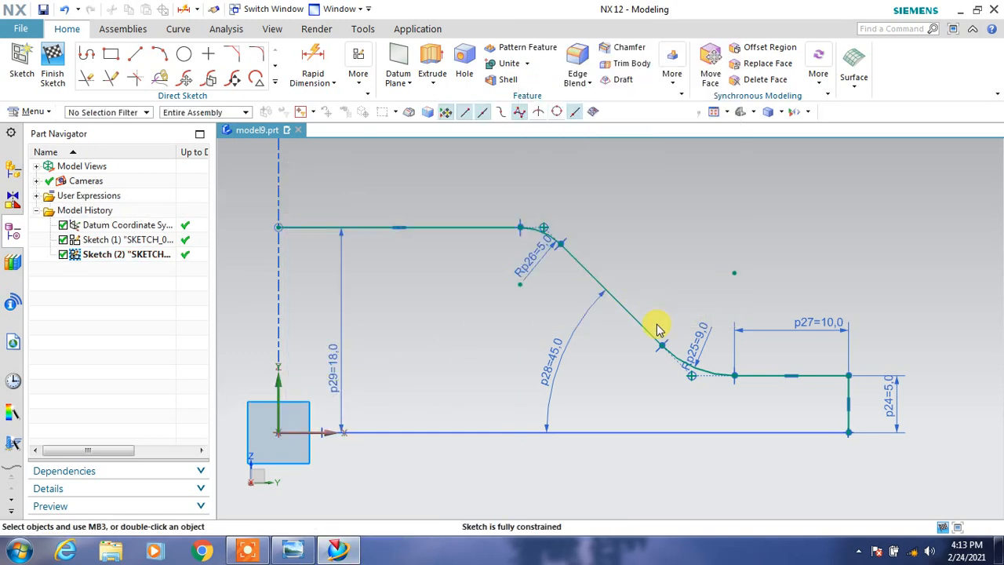
Convert the short vertical end line of the profile to a reference line and finish the sketch.
click(854, 388)
scroll(851, 389, up, 2)
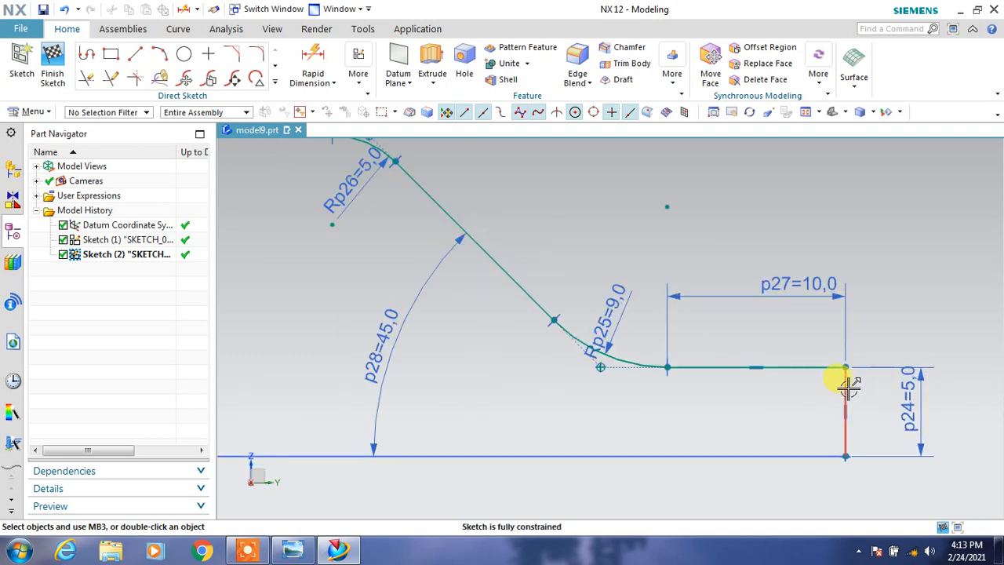
click(848, 387)
click(753, 363)
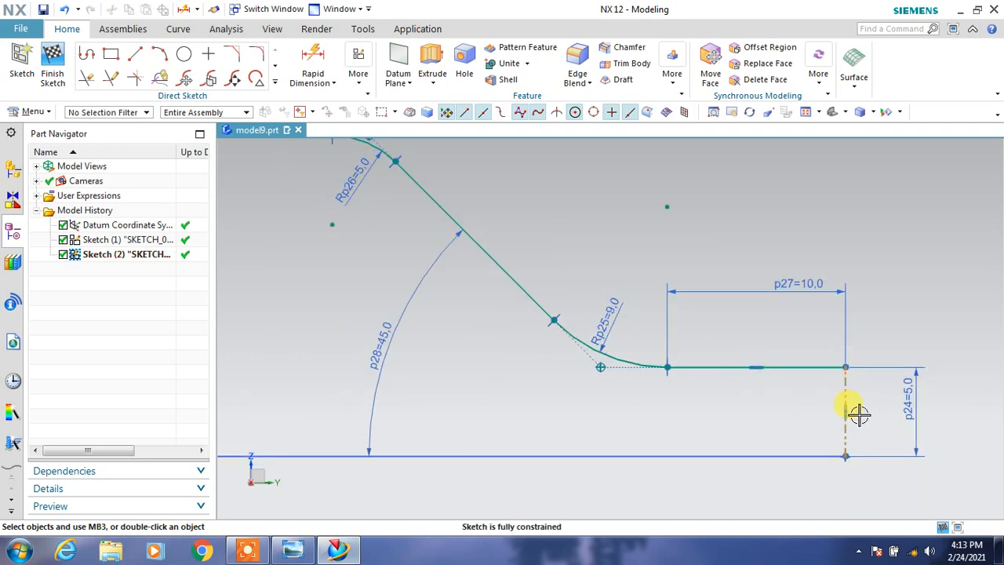
scroll(777, 422, down, 4)
click(53, 70)
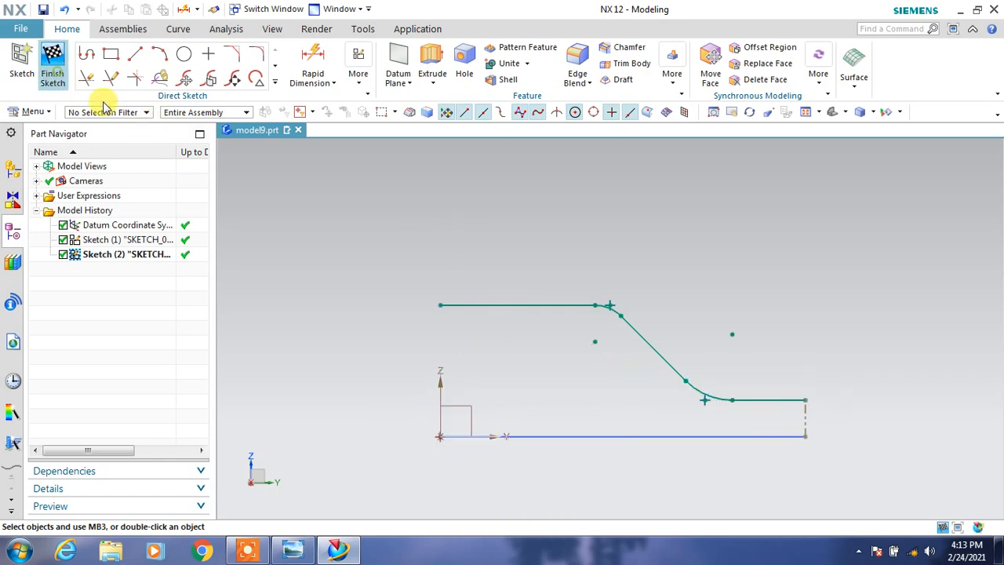
Extrude the outer outline of the first sketch from 0 to 18 mm, leaving out the inner slot.
mouse_move(512, 354)
middle_down()
mouse_move(533, 334)
mouse_move(582, 352)
mouse_move(562, 354)
mouse_move(574, 357)
mouse_move(565, 345)
mouse_move(574, 354)
middle_up()
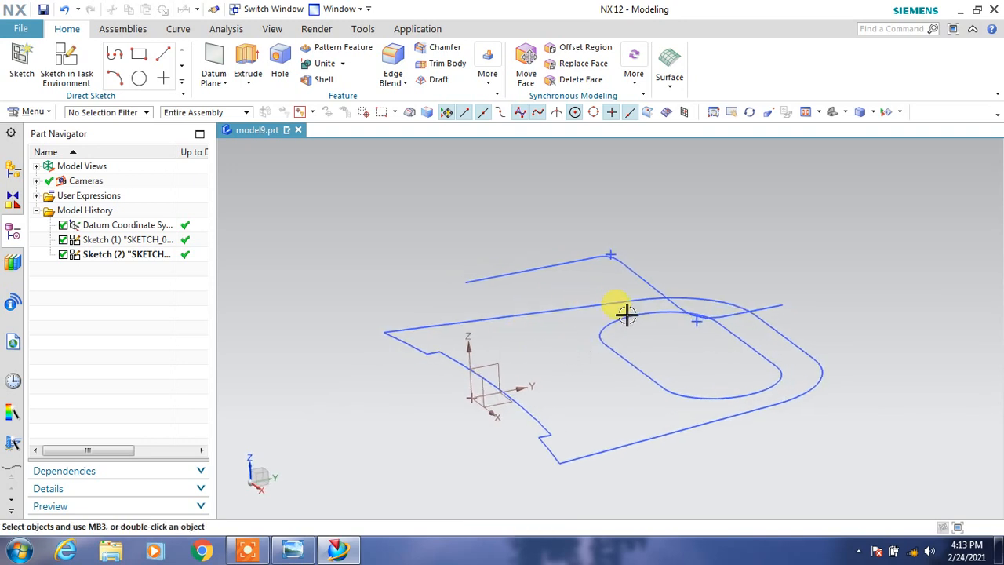
click(247, 61)
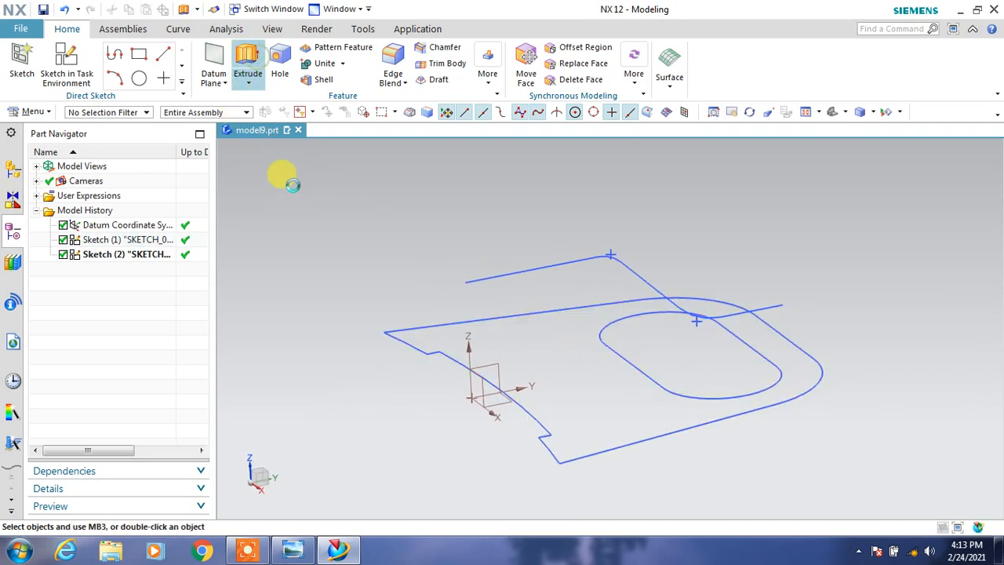
click(392, 322)
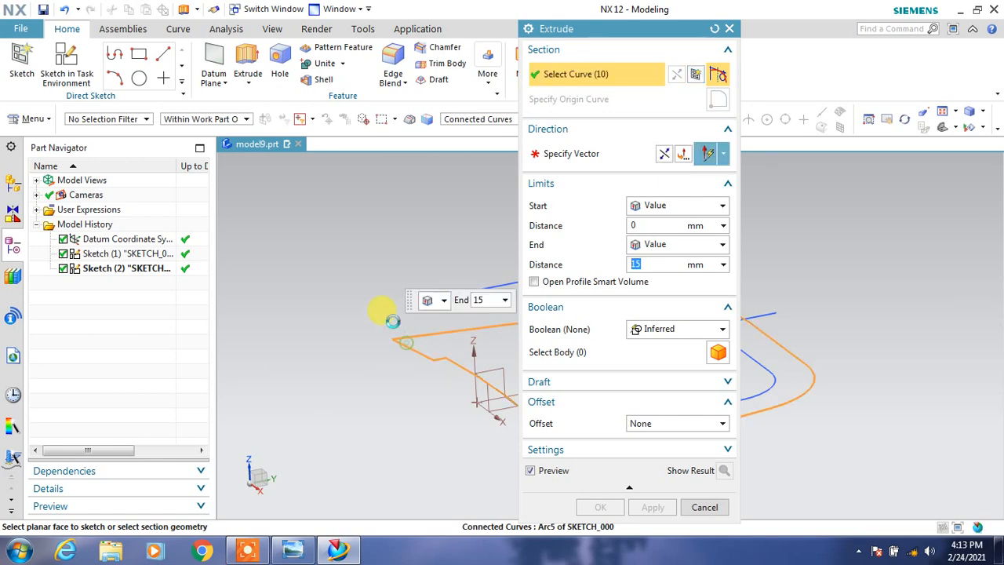
drag(590, 34, 184, 63)
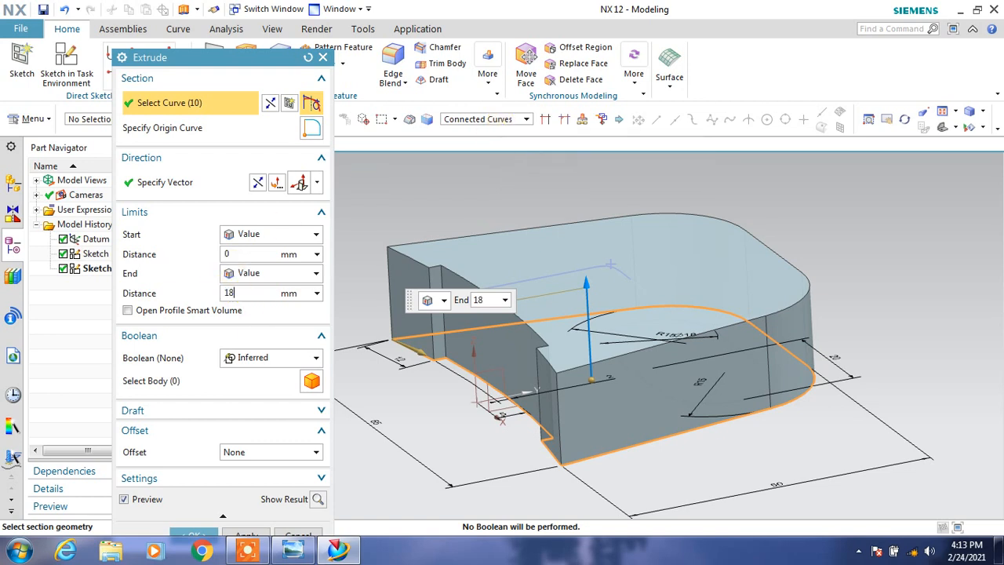
click(290, 550)
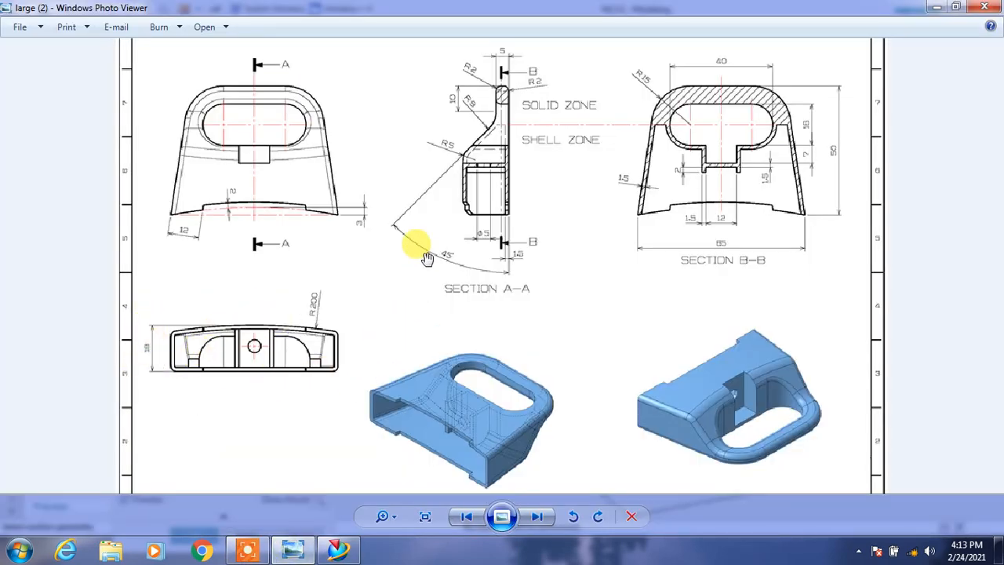
click(957, 11)
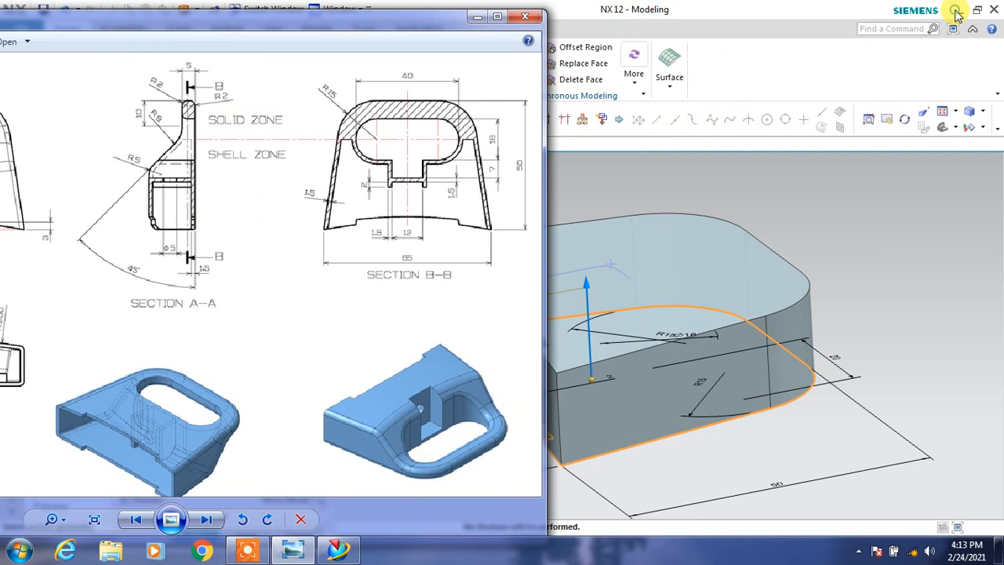
click(735, 163)
middle_drag(734, 163, 417, 318)
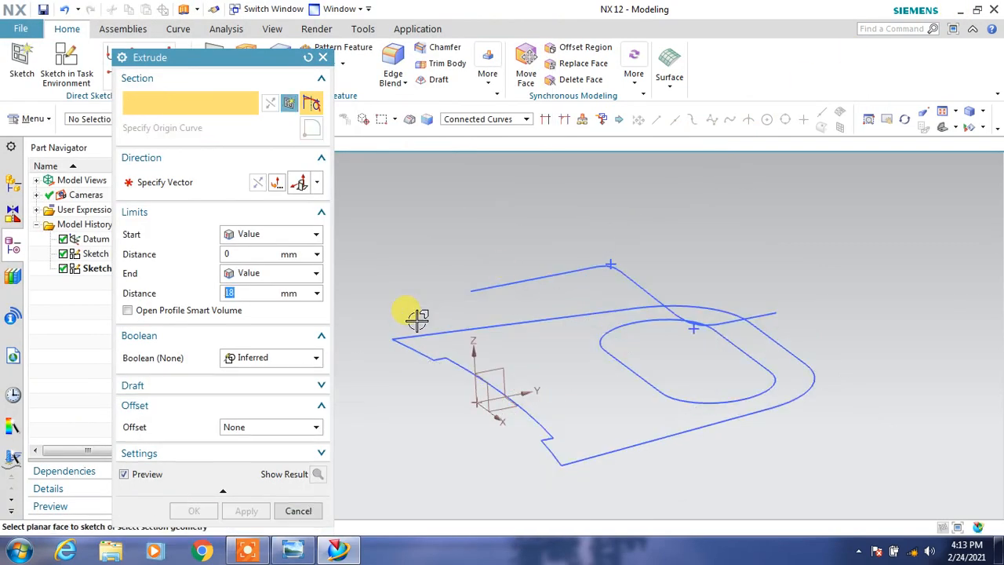
click(508, 325)
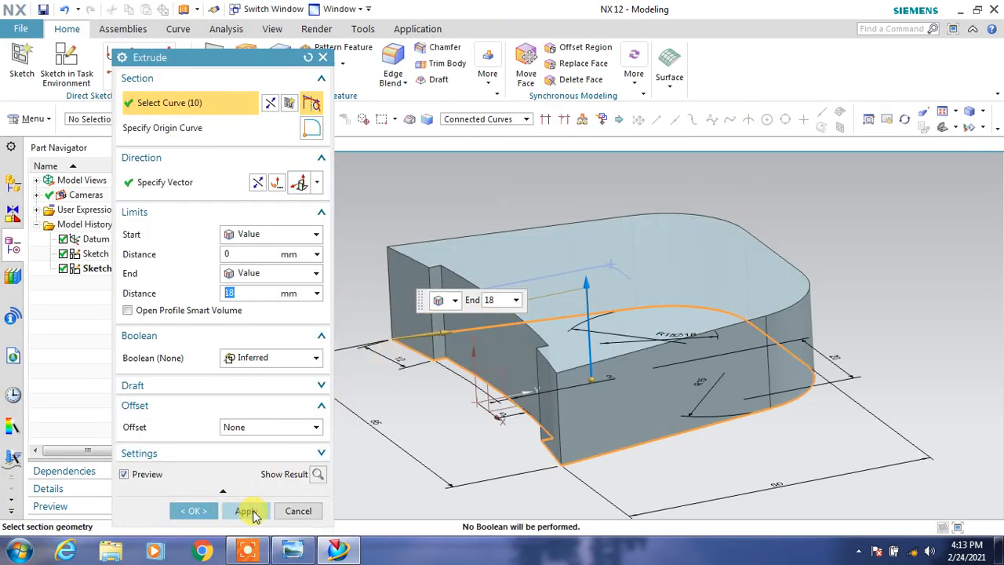
click(247, 510)
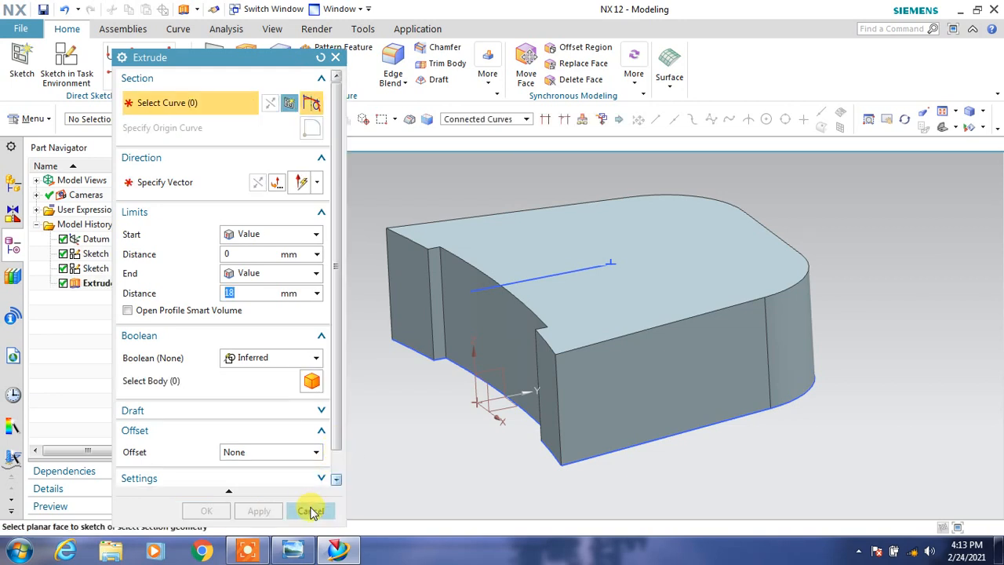
Set up an extrusion of the open side profile with a Symmetric Value distance of 38 mm.
click(487, 275)
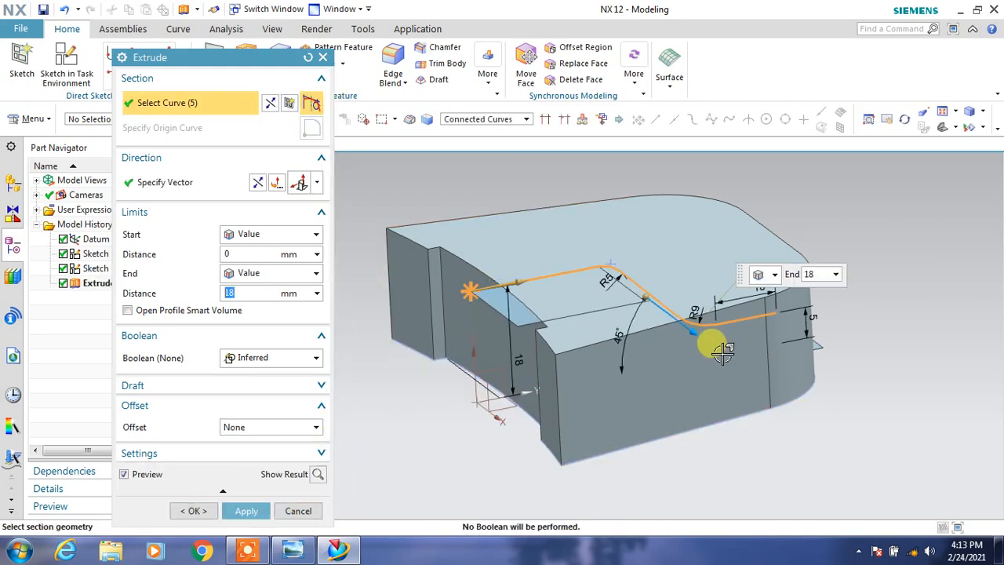
drag(701, 321, 732, 387)
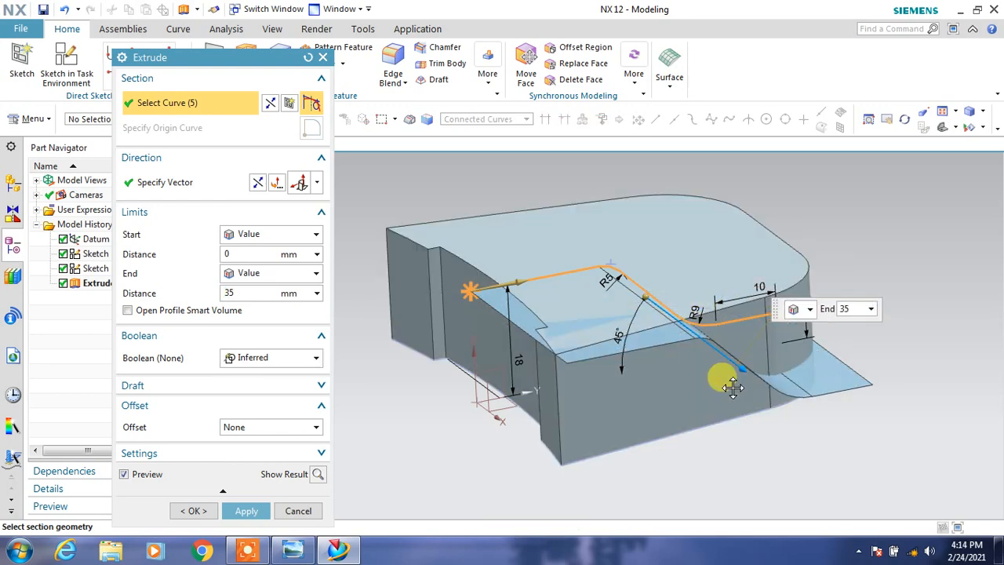
click(265, 233)
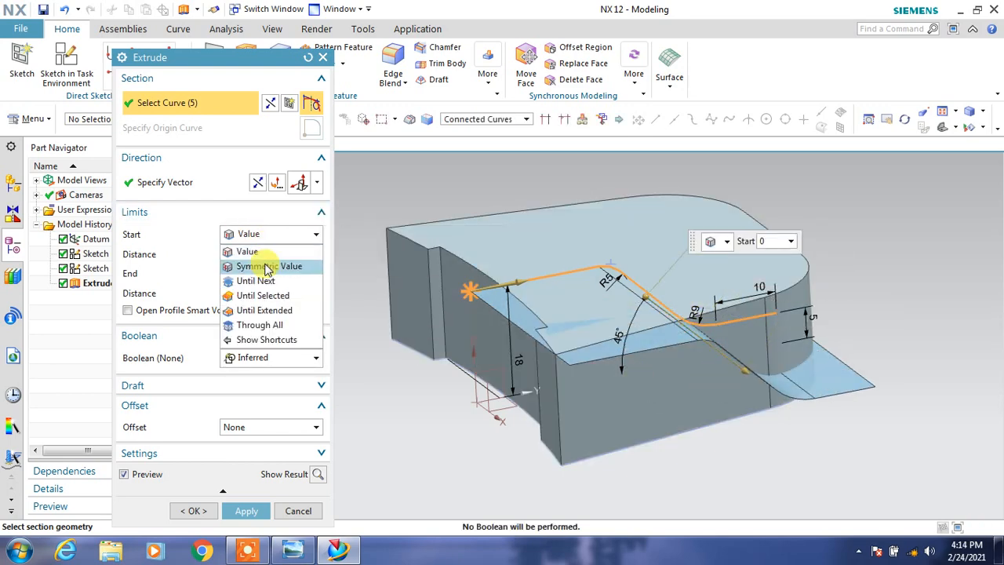
click(267, 267)
middle_drag(393, 336, 385, 353)
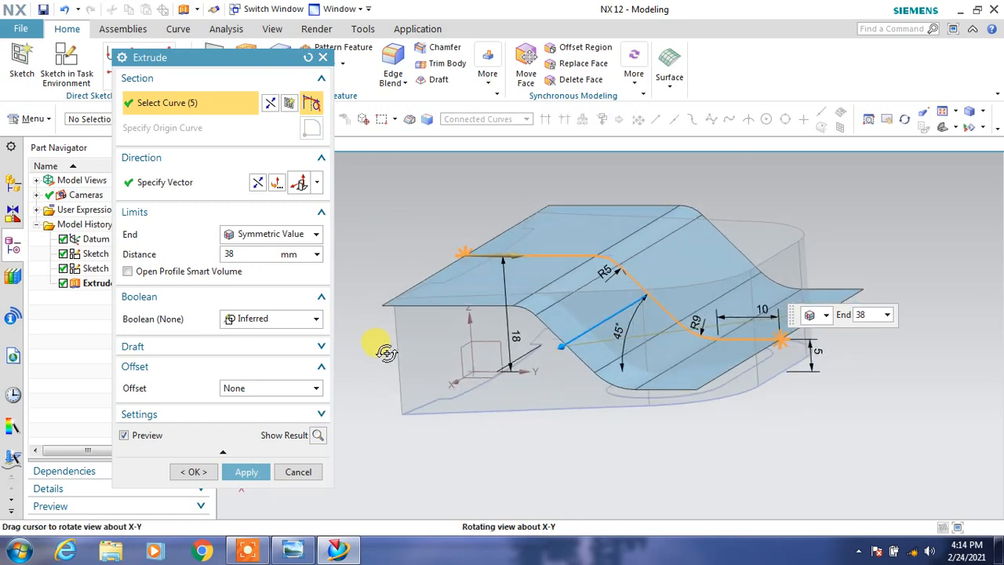
Subtract the side profile extrusion from the body using Open Profile Smart Volume and the reversed direction.
click(163, 272)
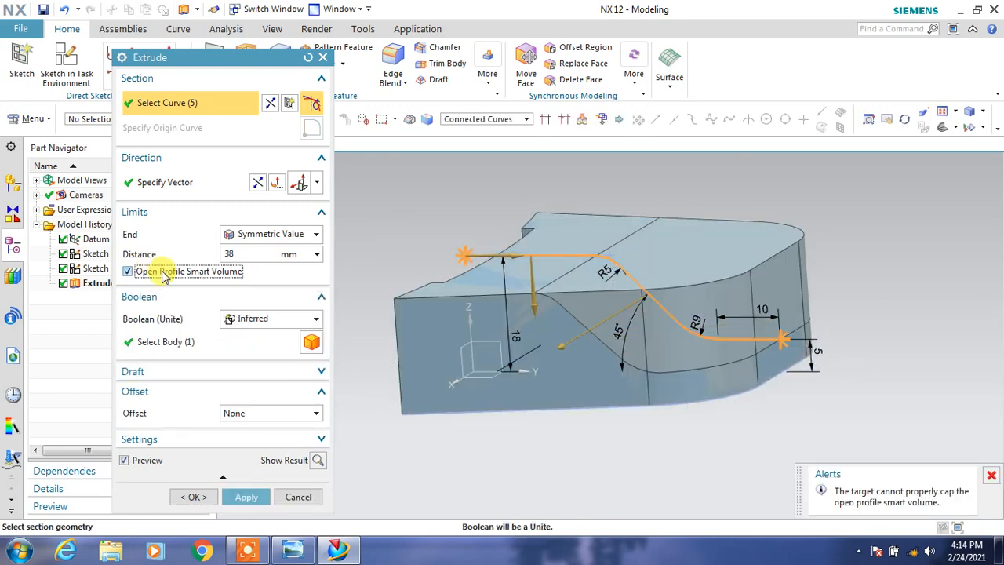
click(241, 319)
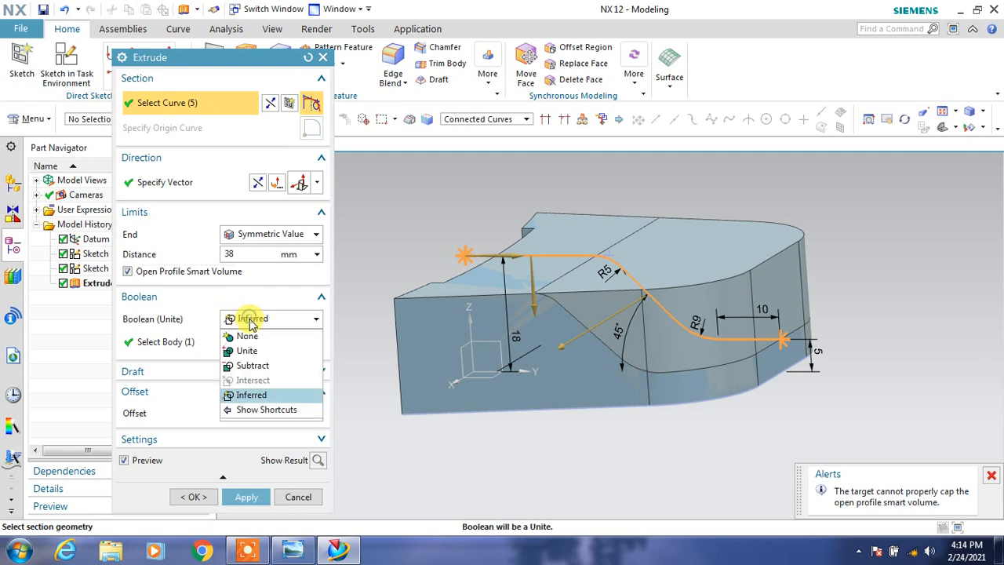
click(249, 363)
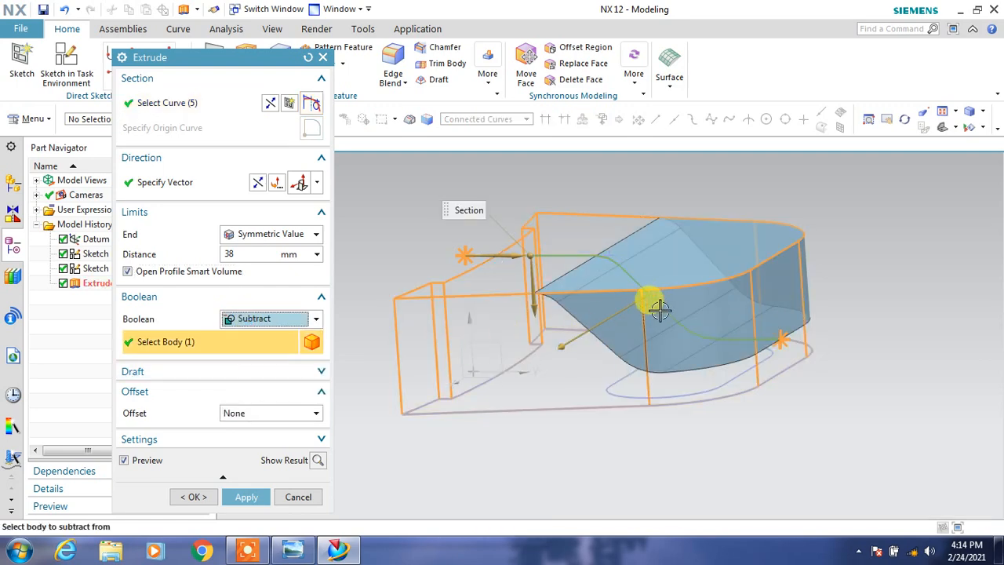
click(260, 185)
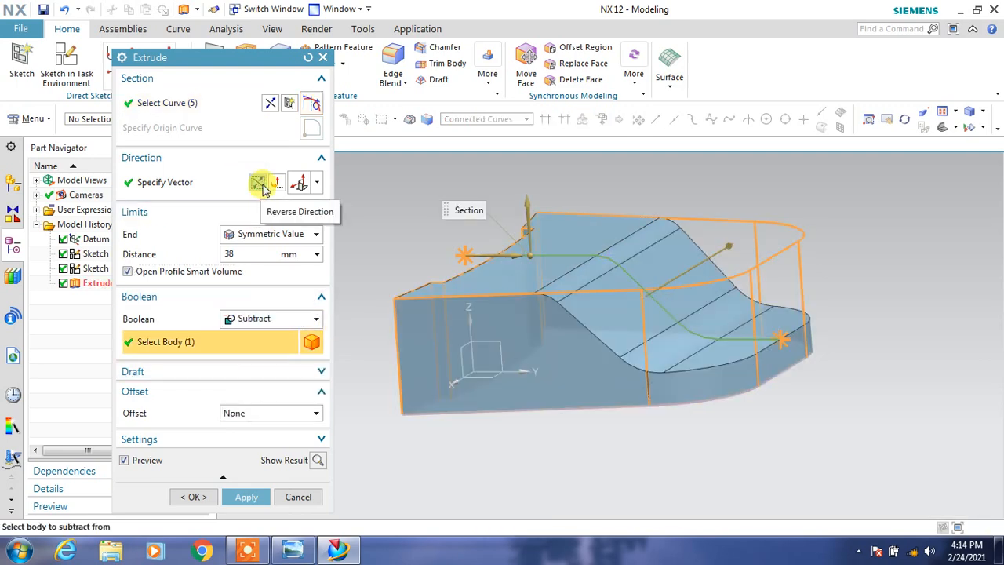
click(193, 498)
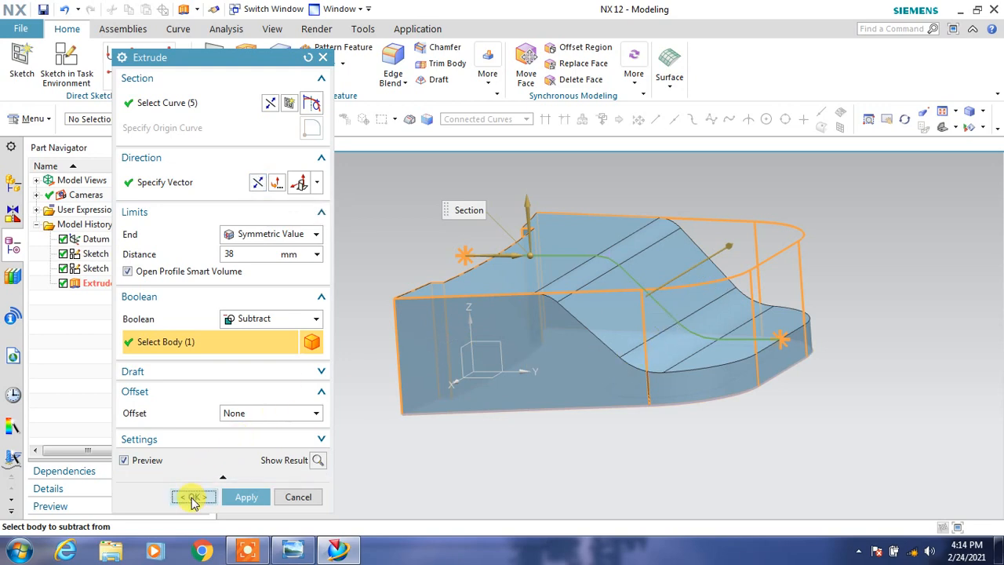
Arrange the reference drawing beside the model window and compare the part, including its underside, with it.
middle_drag(457, 441, 477, 403)
drag(689, 18, 696, 14)
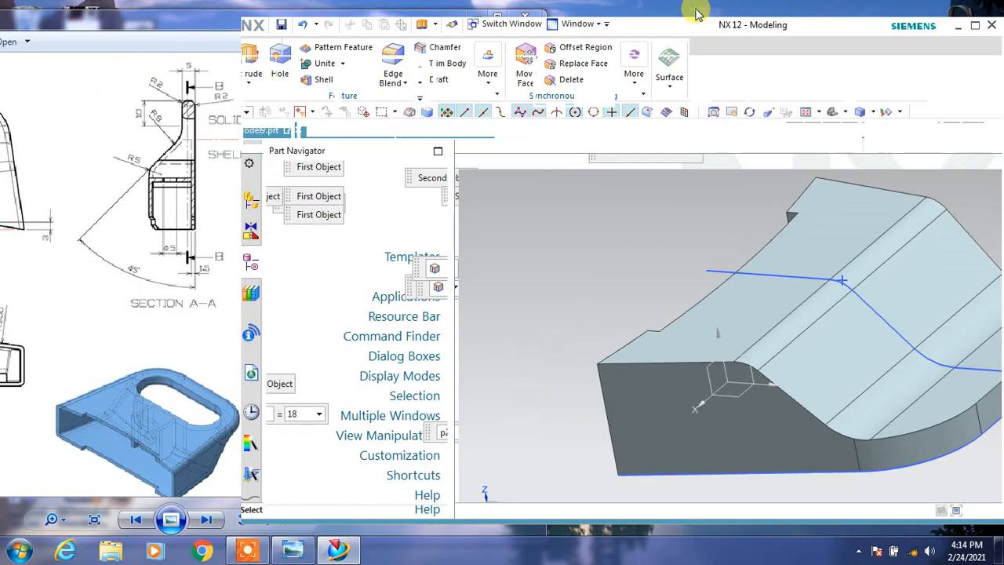
click(140, 21)
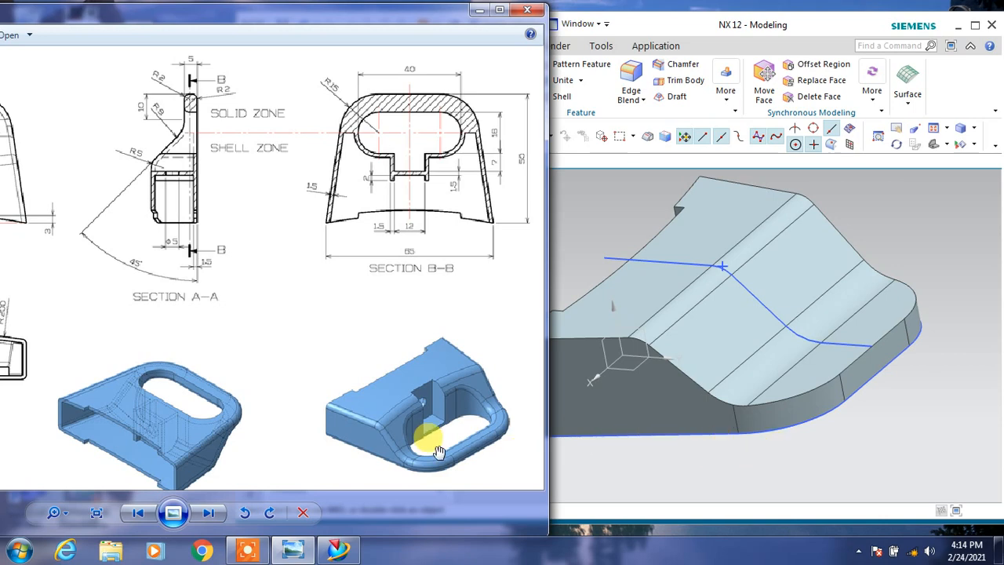
middle_drag(703, 439, 717, 404)
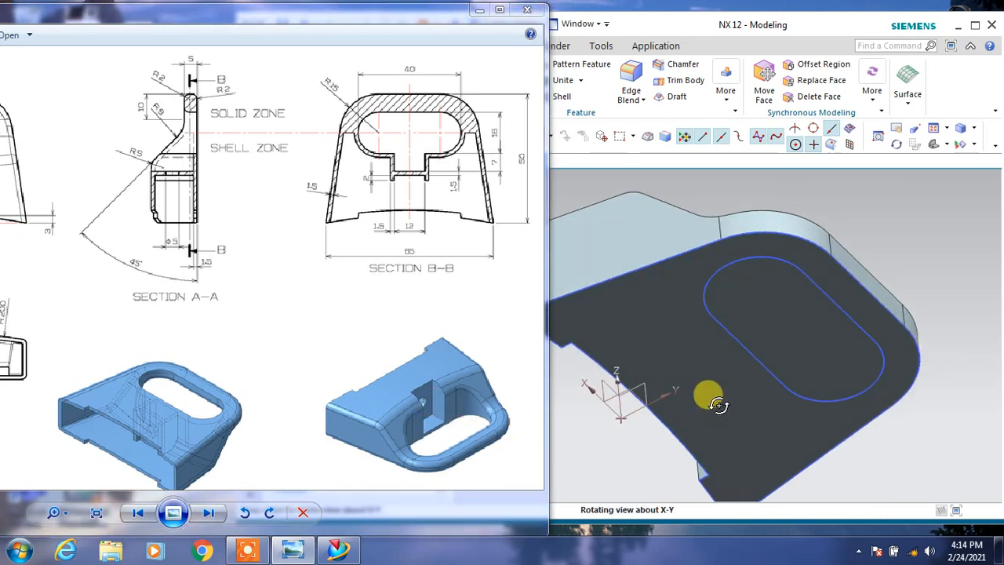
Cut the inner slot through the body by extruding its connected curves from 0 to 38 mm with Subtract.
click(634, 20)
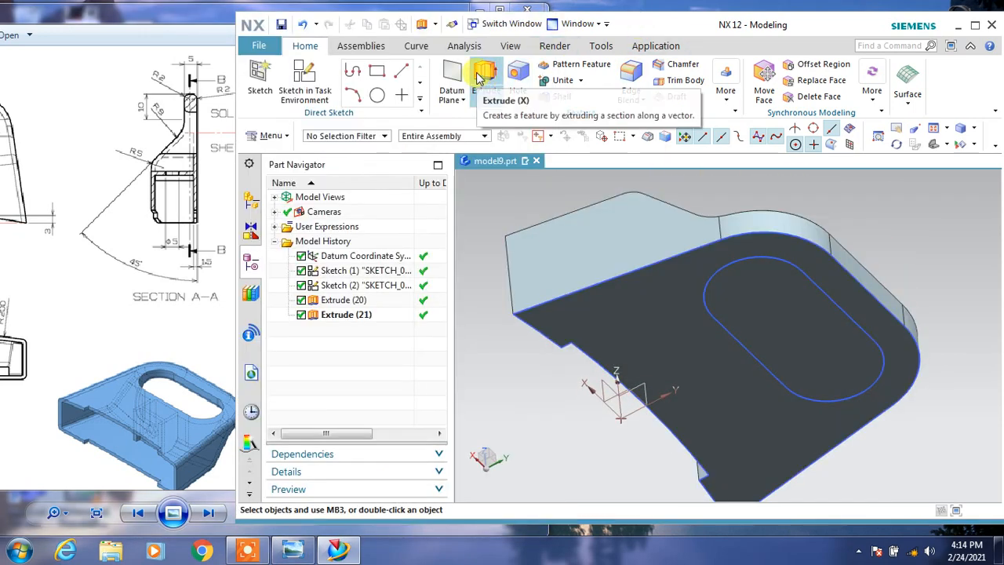
click(480, 76)
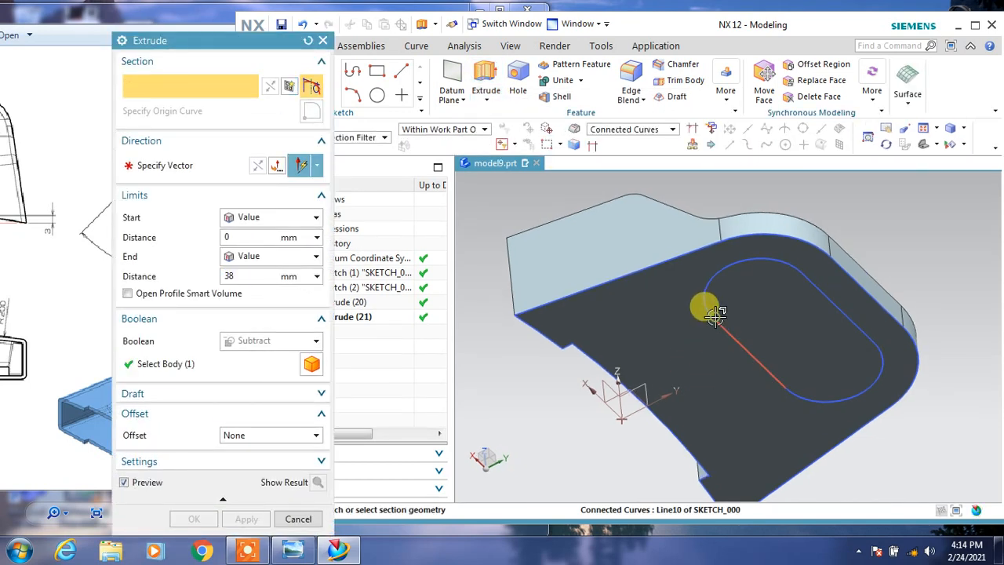
click(715, 314)
click(317, 482)
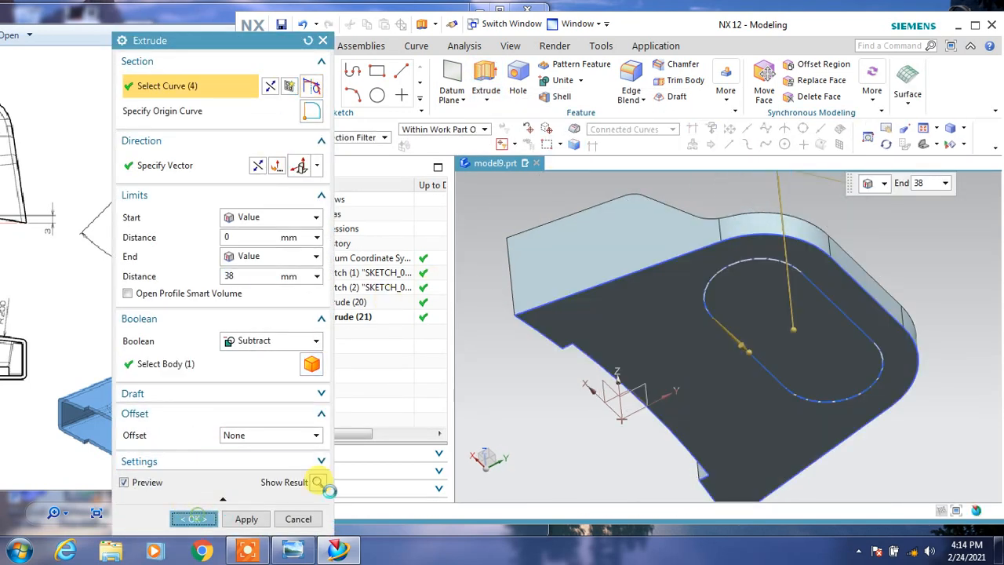
middle_click(666, 262)
mouse_move(665, 262)
middle_down()
mouse_move(636, 324)
mouse_move(657, 313)
mouse_move(643, 309)
middle_up()
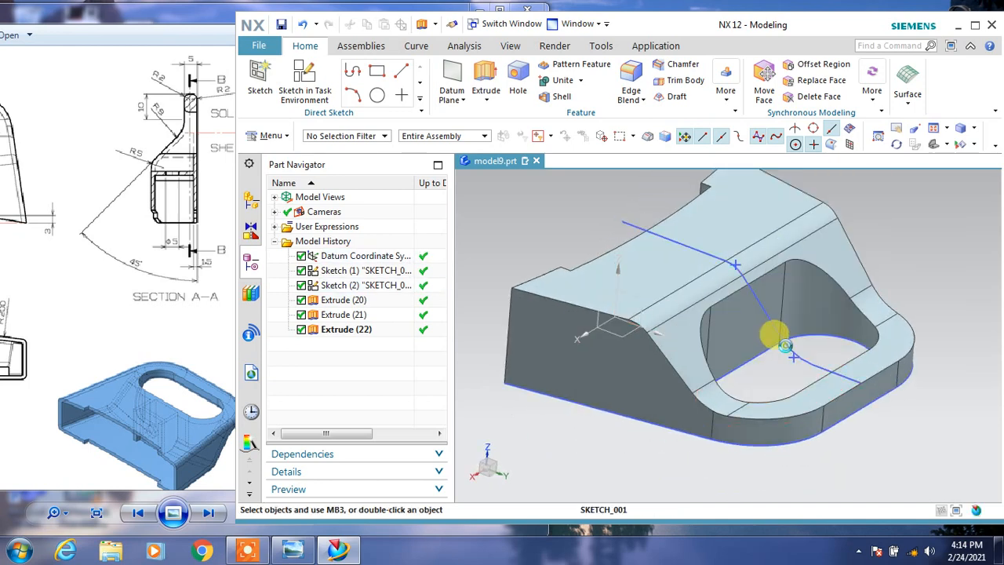
Hide both sketches and enlarge the model viewing area.
click(784, 345)
click(832, 331)
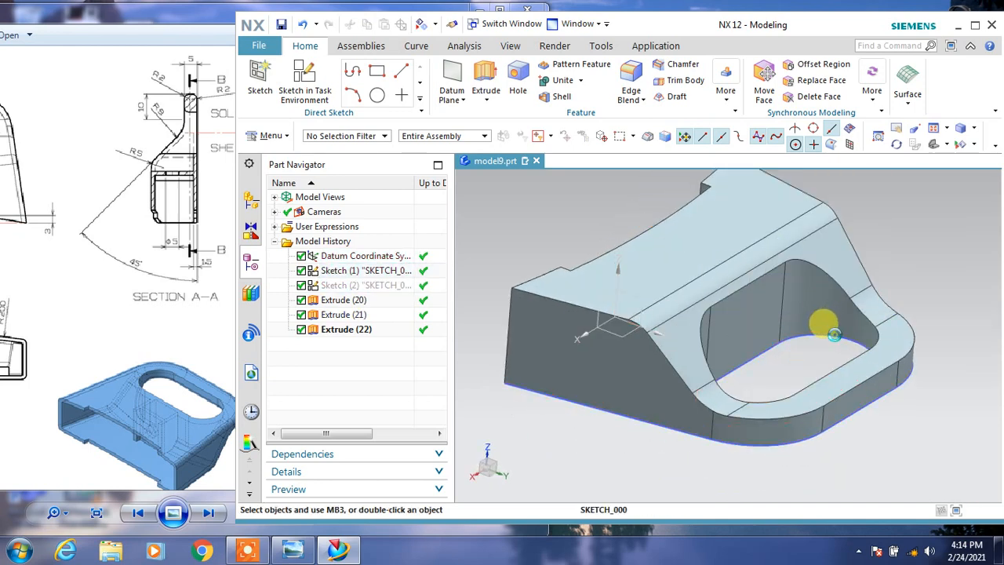
click(834, 311)
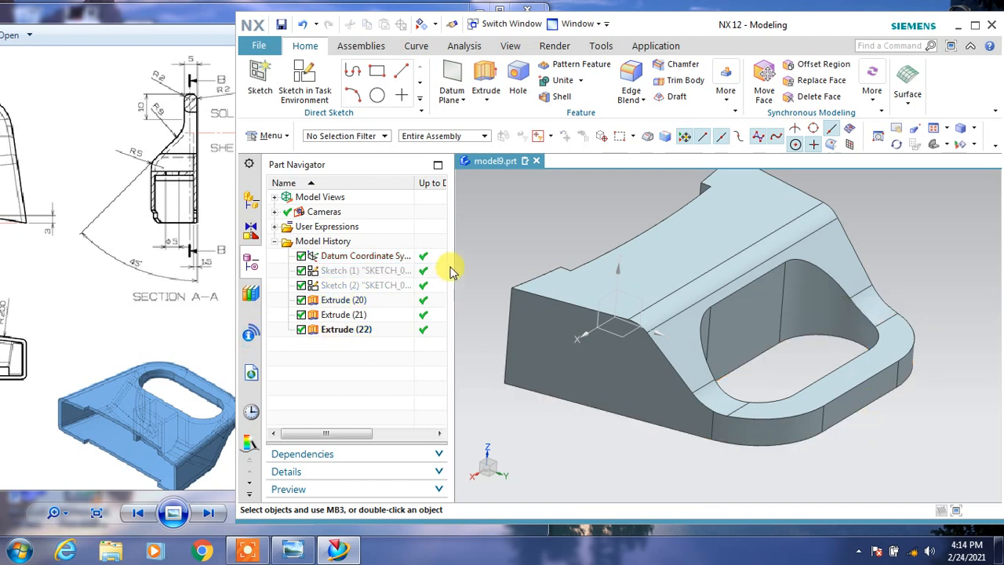
drag(451, 270, 322, 267)
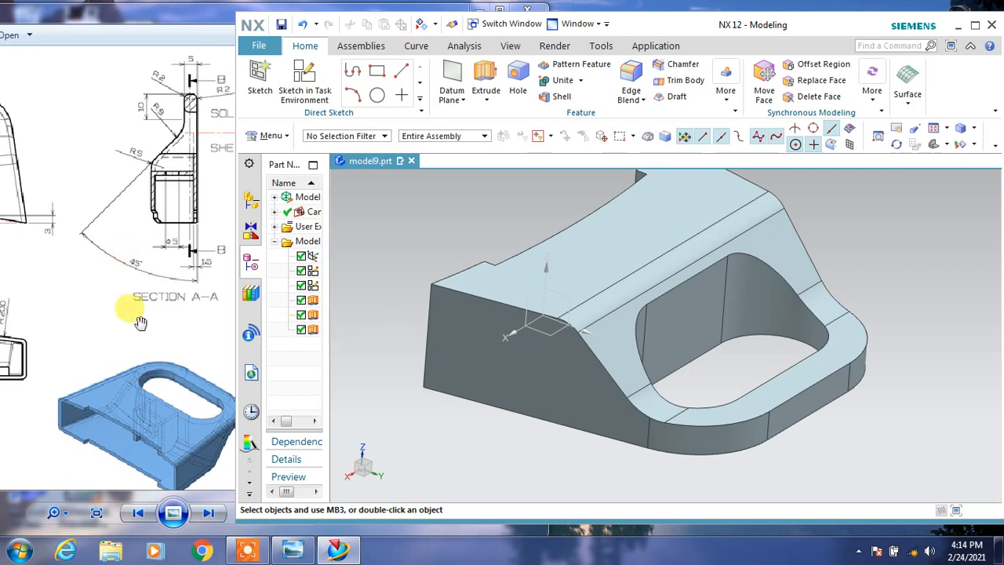
Check the reference drawing and create a sketch on the XZ datum plane with the plane direction reversed.
click(105, 278)
double_click(504, 17)
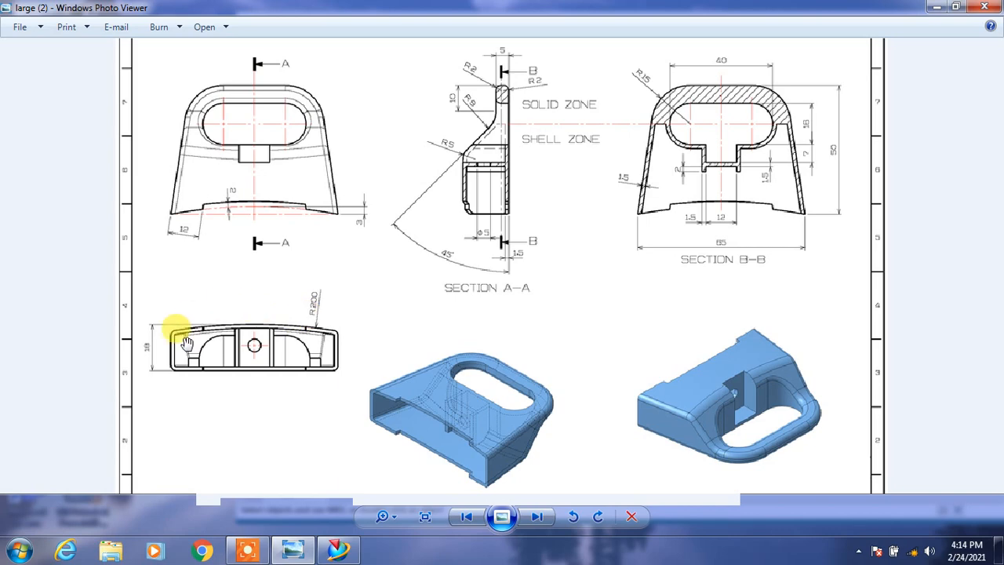
click(955, 8)
drag(812, 24, 798, 12)
middle_drag(474, 239, 553, 229)
click(314, 70)
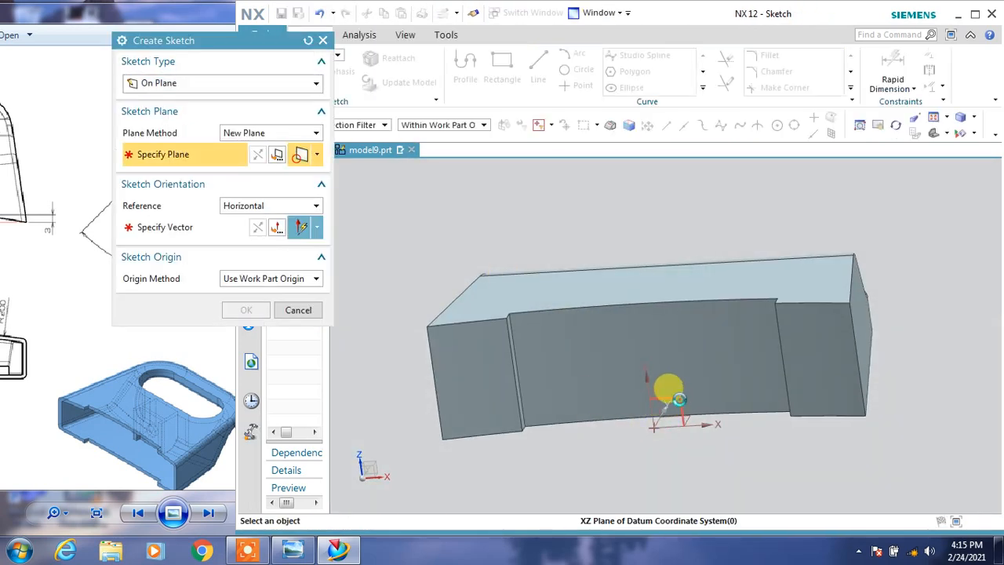
click(674, 391)
click(706, 328)
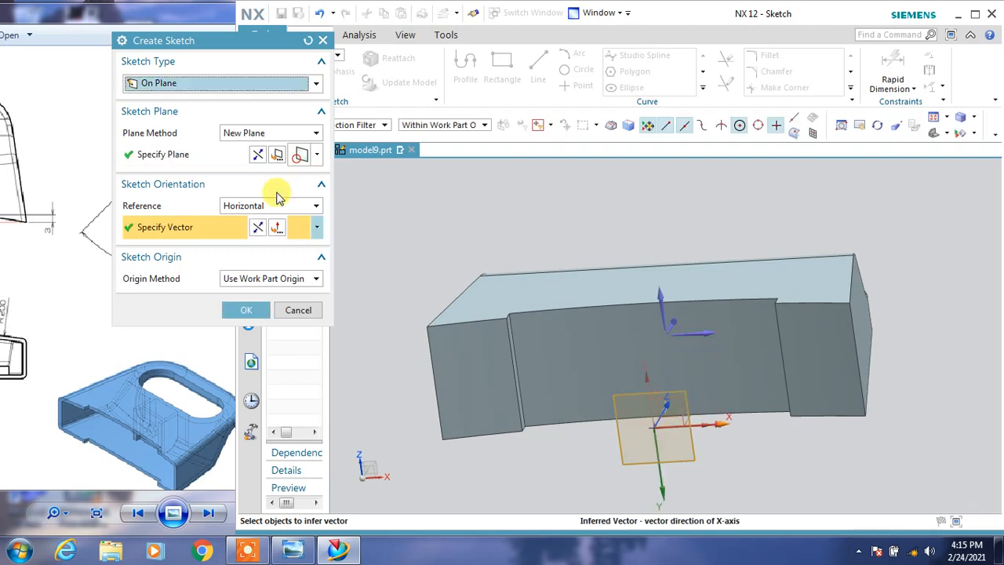
click(257, 152)
click(243, 308)
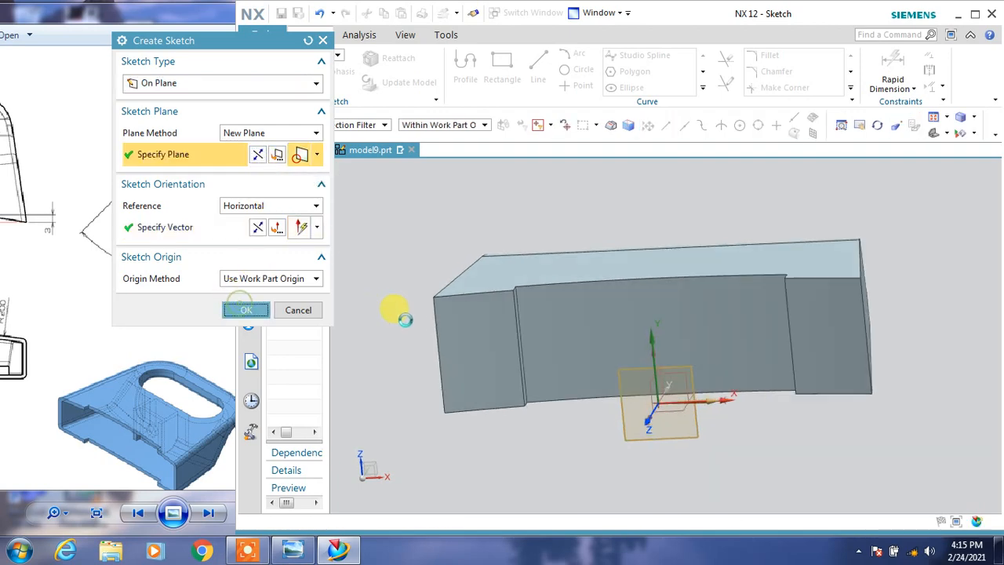
Draw a three-point arc of about 135 mm radius between the body's two outer side edges, passing through its upper edge.
drag(122, 16, 293, 14)
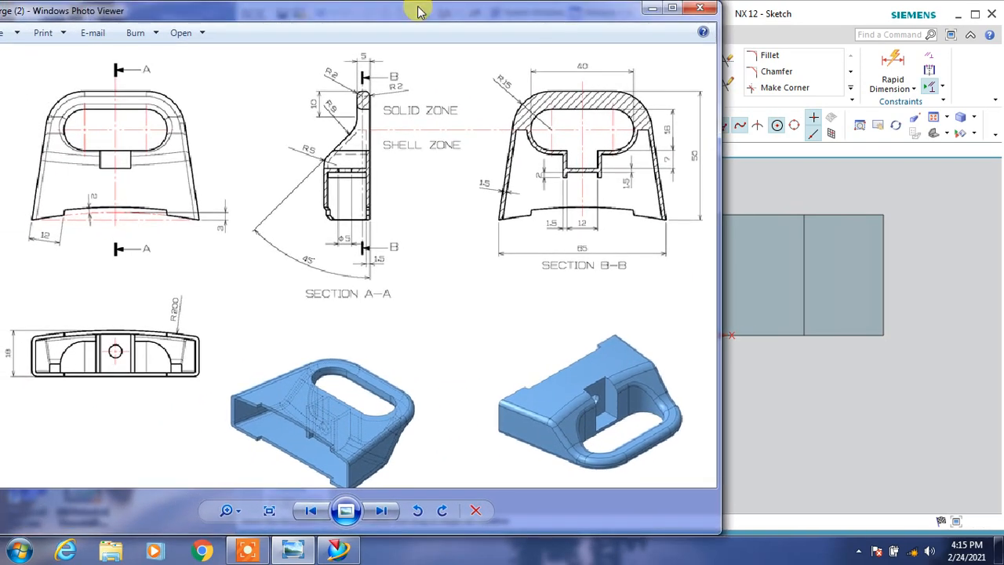
click(740, 18)
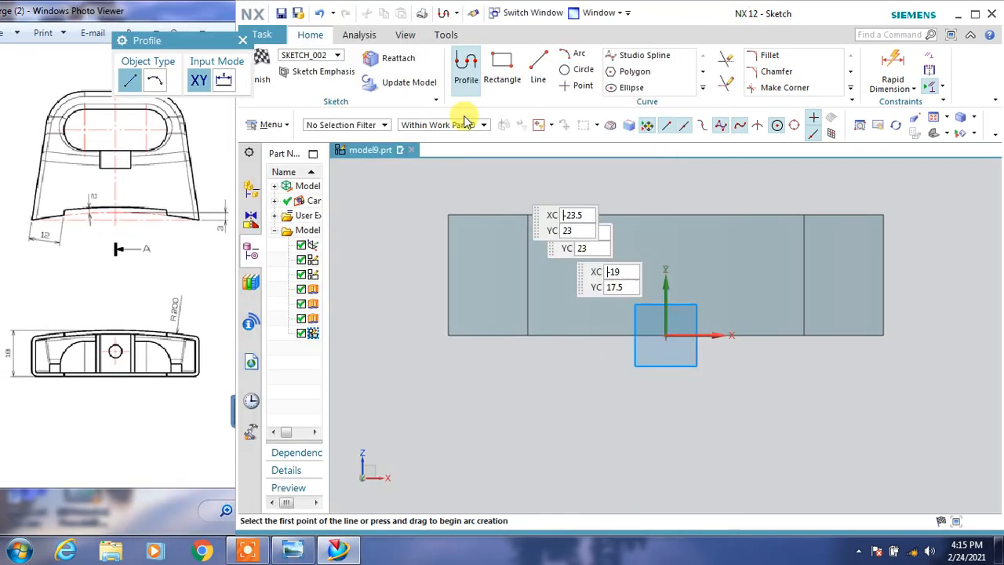
click(569, 53)
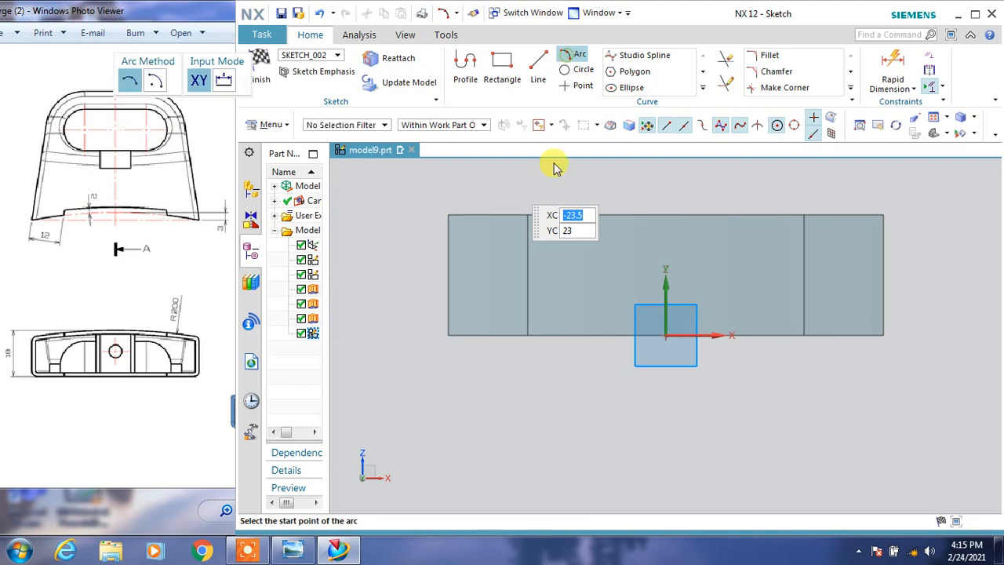
click(448, 242)
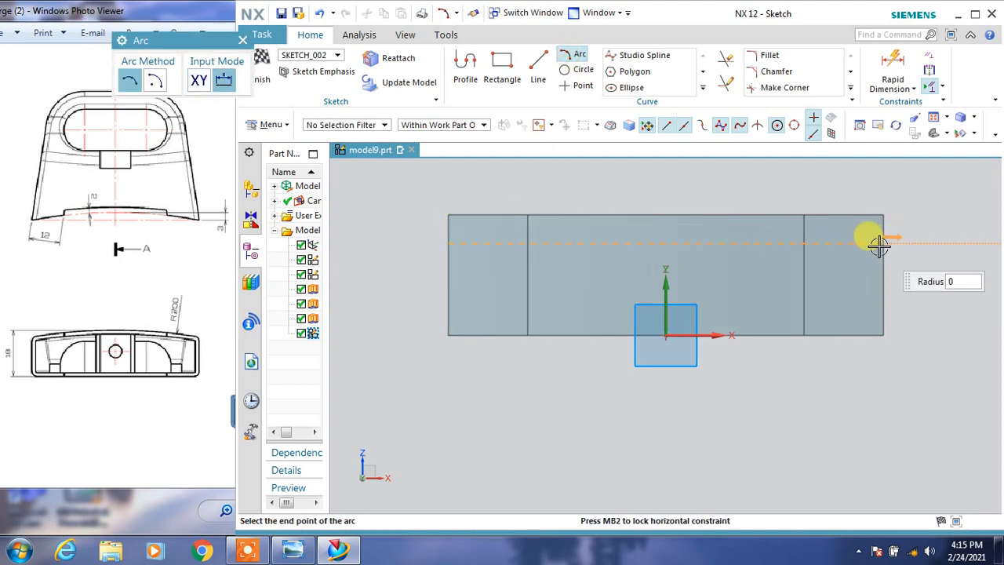
click(883, 239)
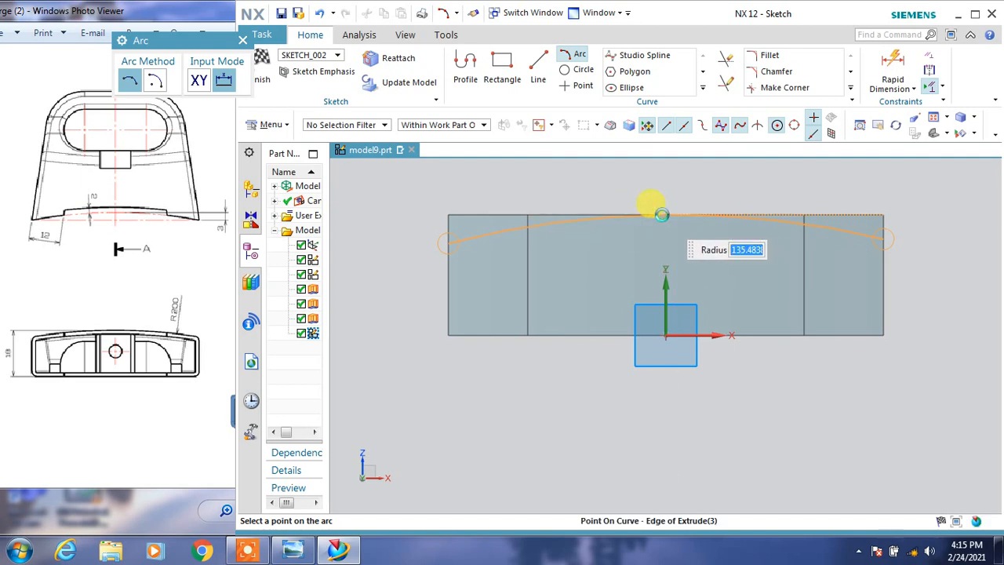
click(661, 214)
key(Escape)
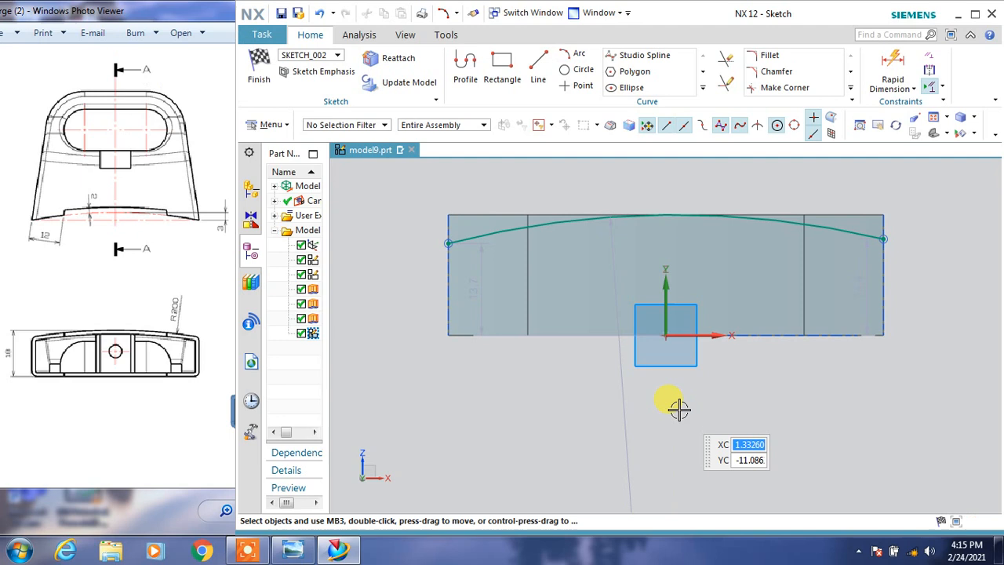
Set the arc's radial dimension to 200 mm.
double_click(628, 403)
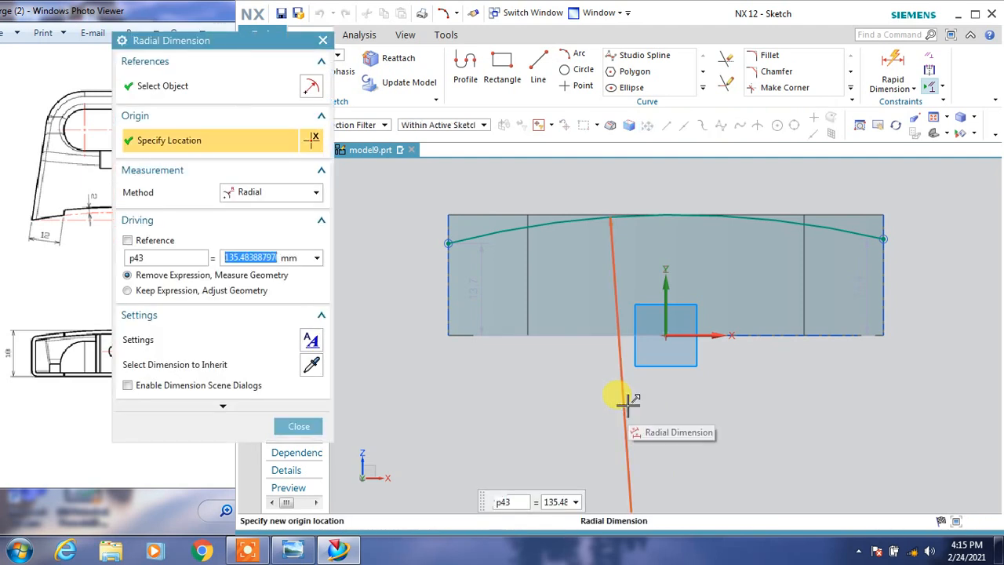
text(200)
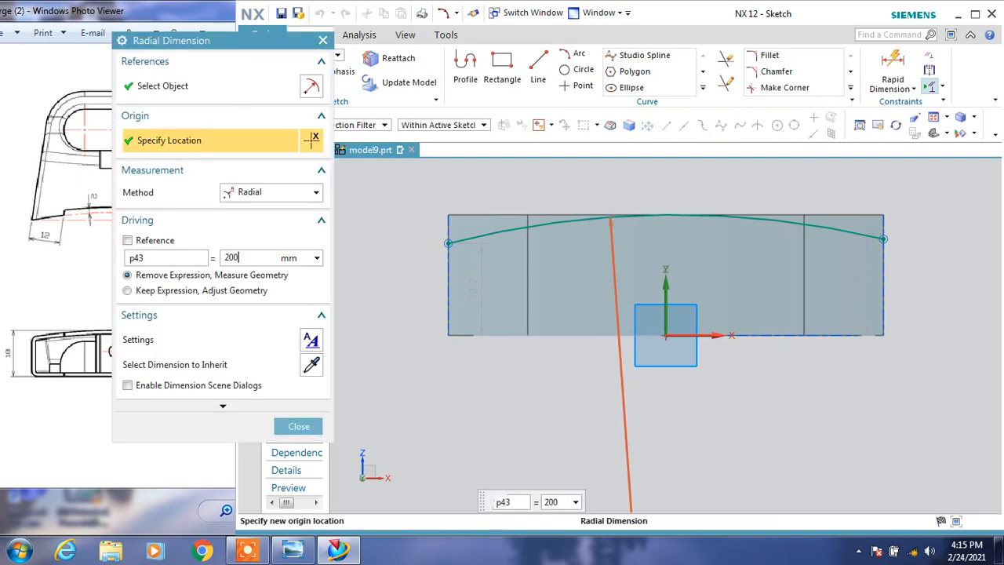
click(617, 397)
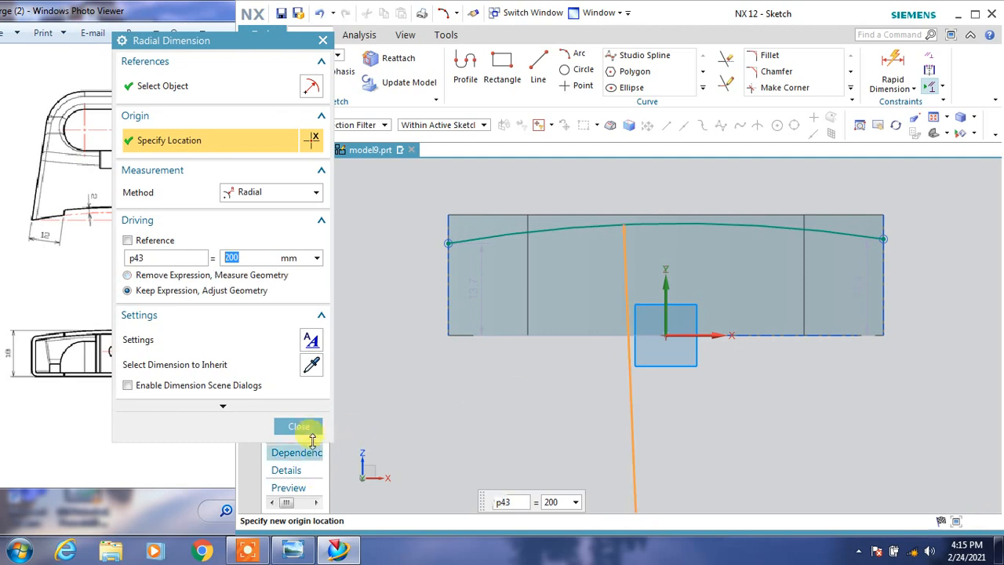
click(298, 426)
Align the arc's two endpoints horizontally.
click(448, 242)
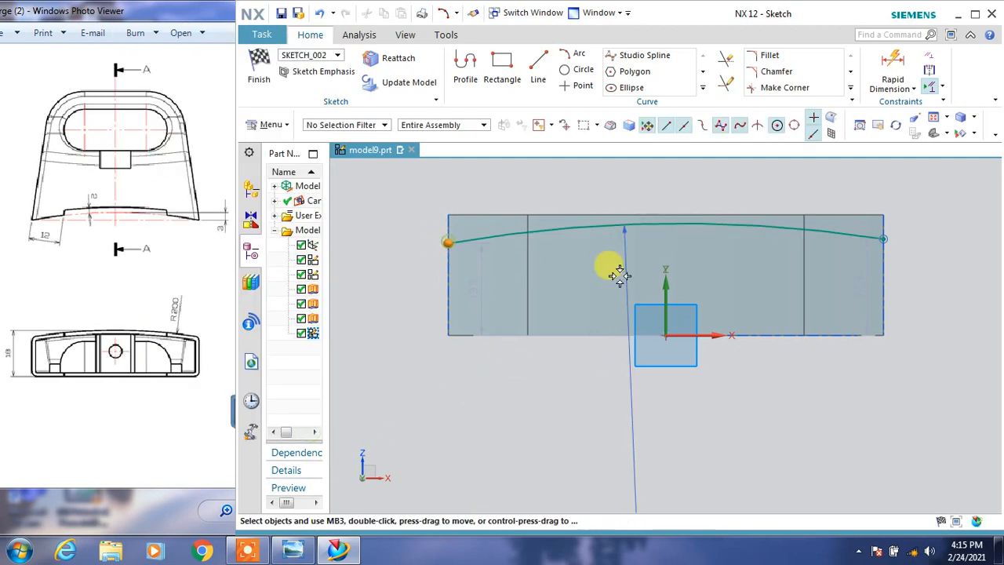
click(882, 239)
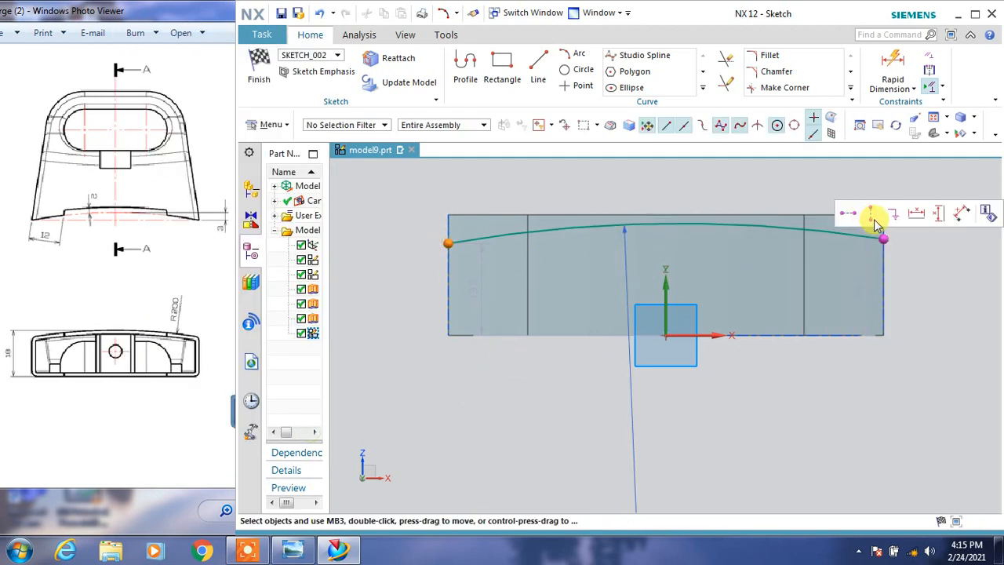
click(860, 216)
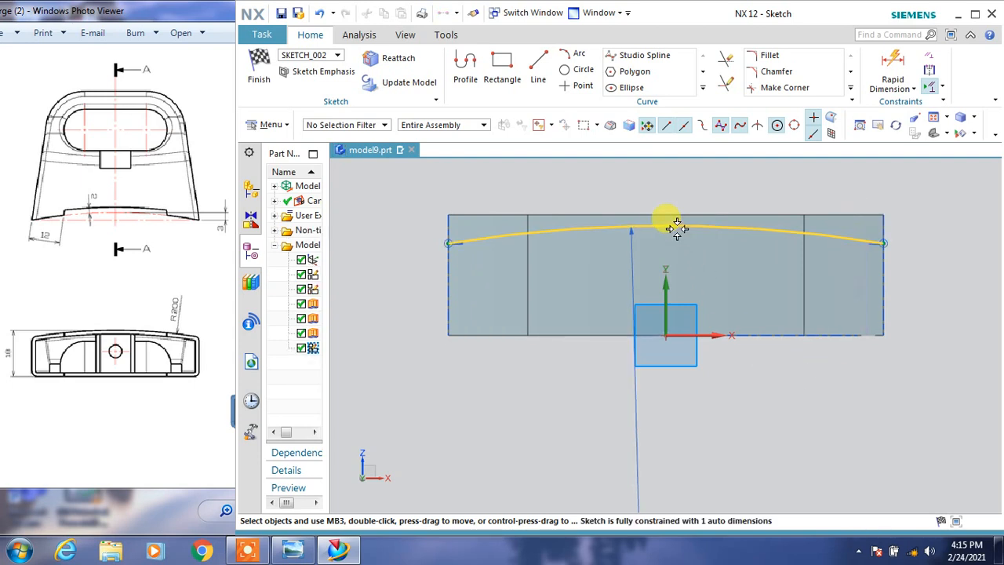
click(771, 225)
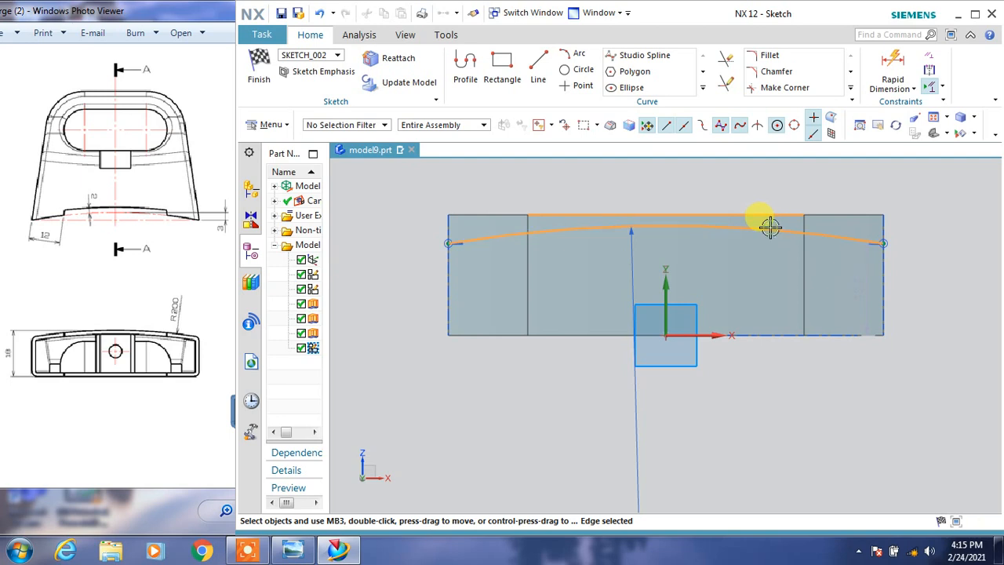
key(Escape)
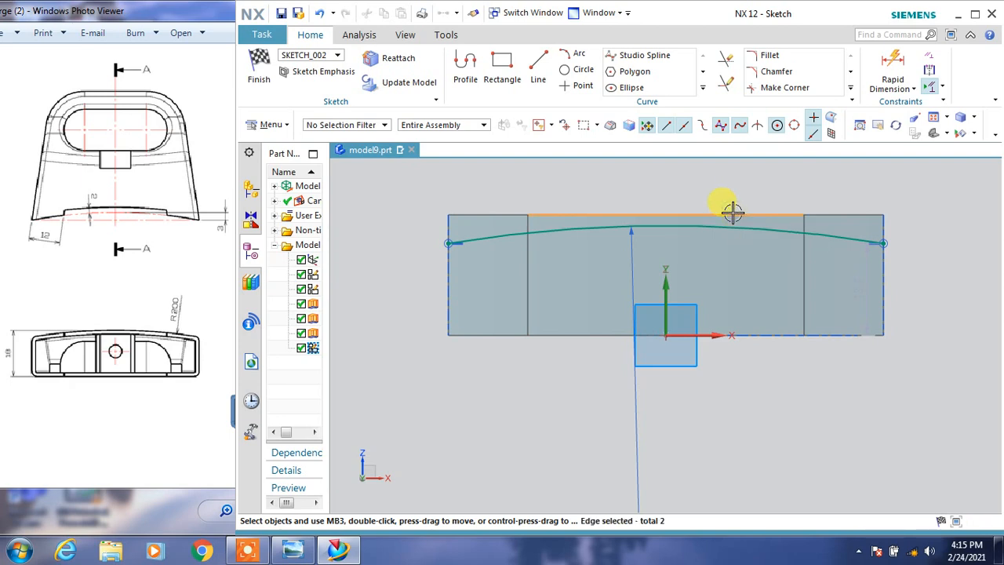
click(731, 227)
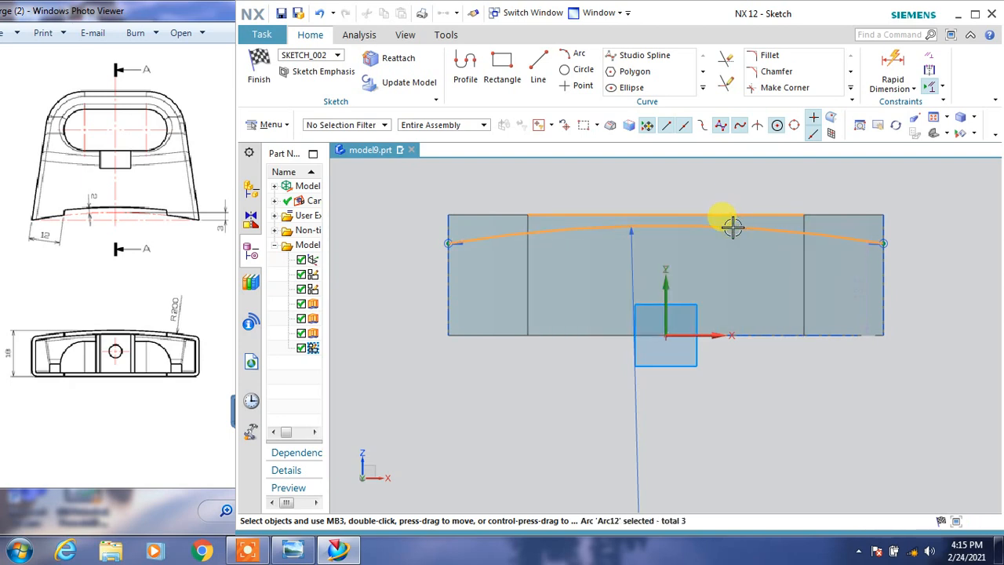
key(Escape)
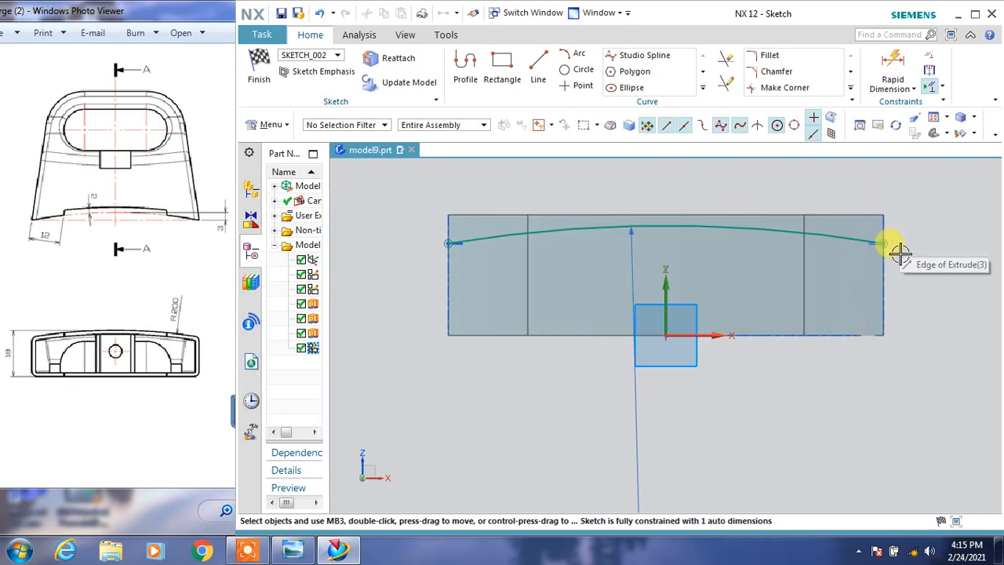
Try to apply a Coincident geometric constraint between the arc's midpoint and the body's upper edge.
click(665, 225)
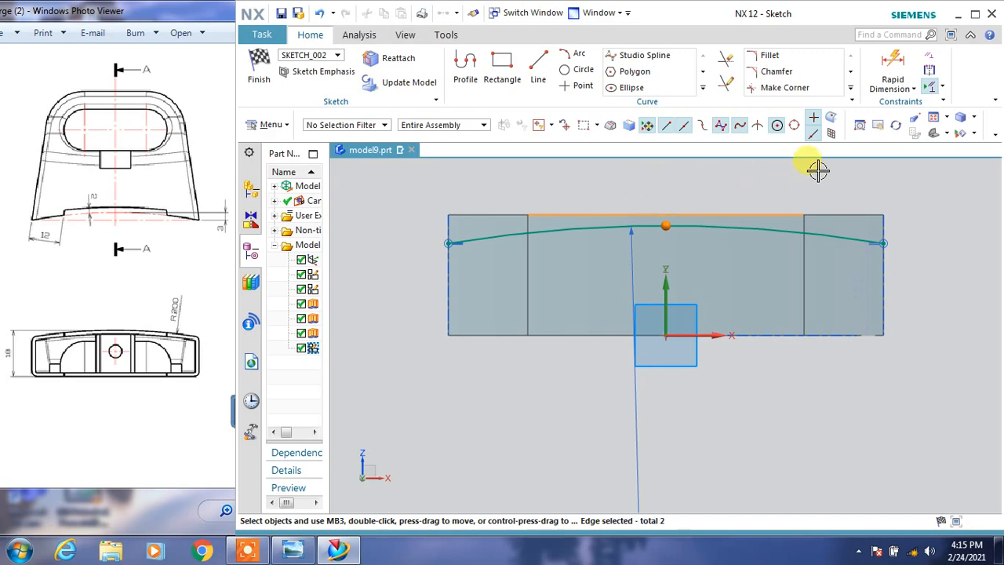
click(929, 69)
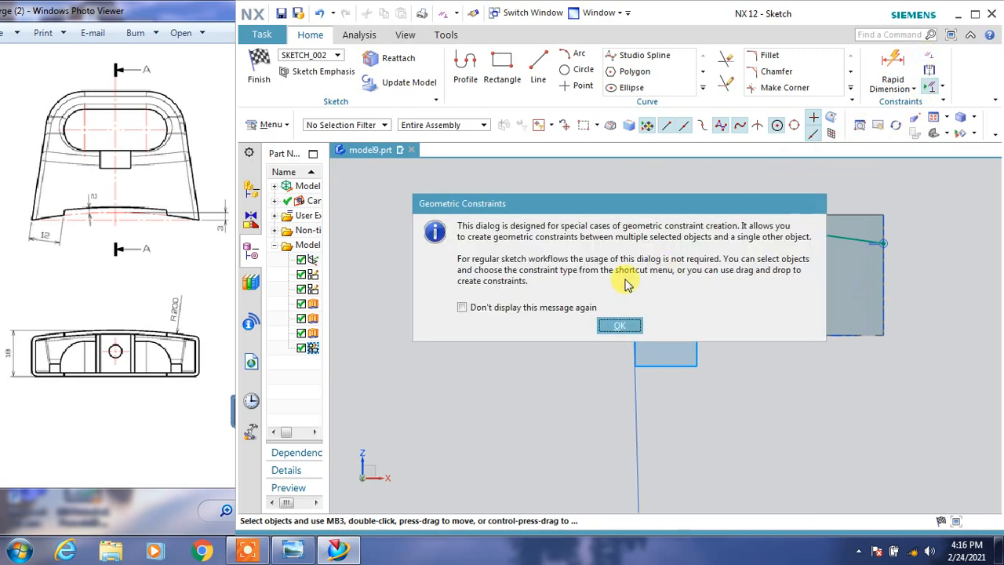
click(619, 325)
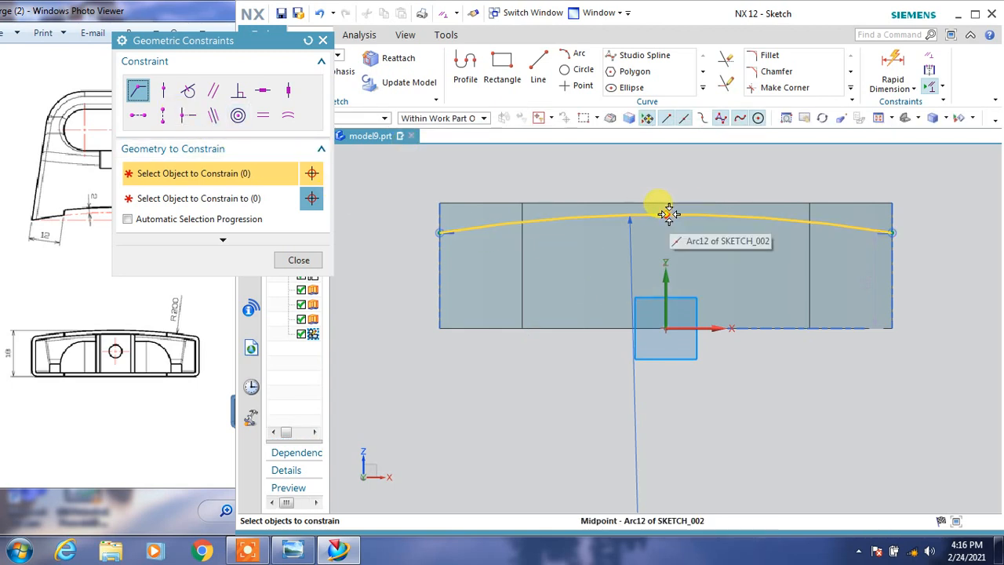
click(666, 213)
click(665, 199)
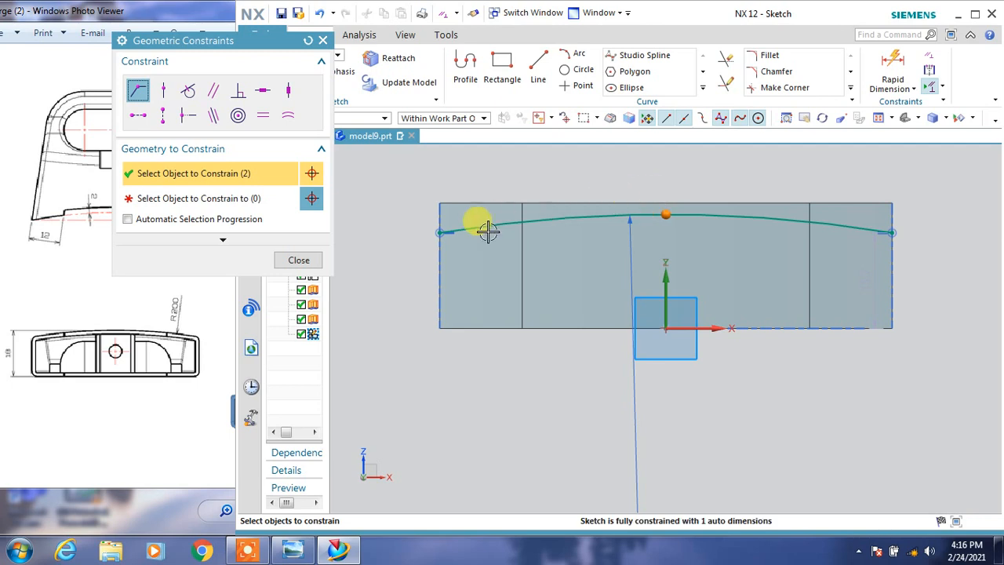
click(269, 200)
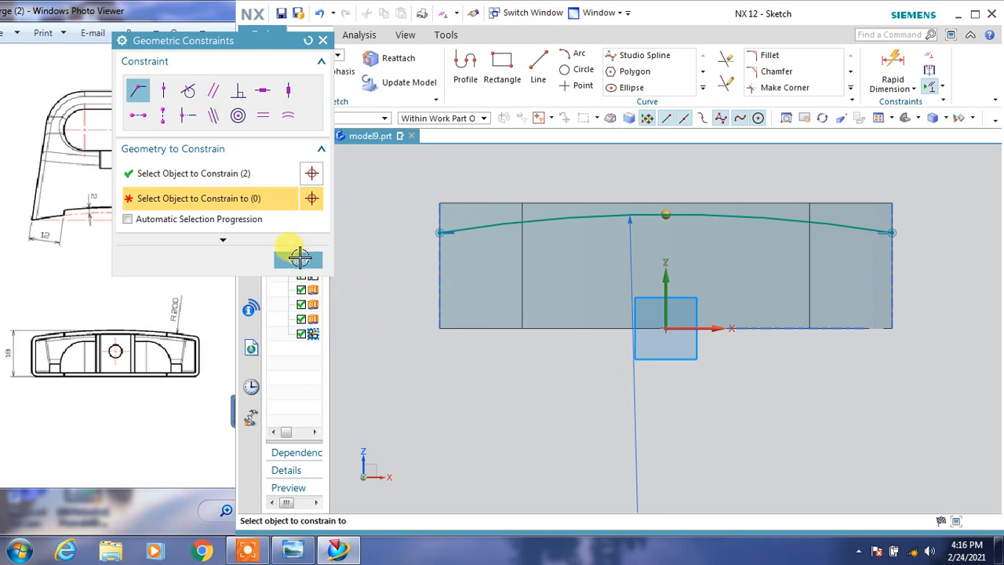
click(298, 259)
Move the arc up until its midpoint meets the body's upper edge.
middle_drag(587, 314, 596, 323)
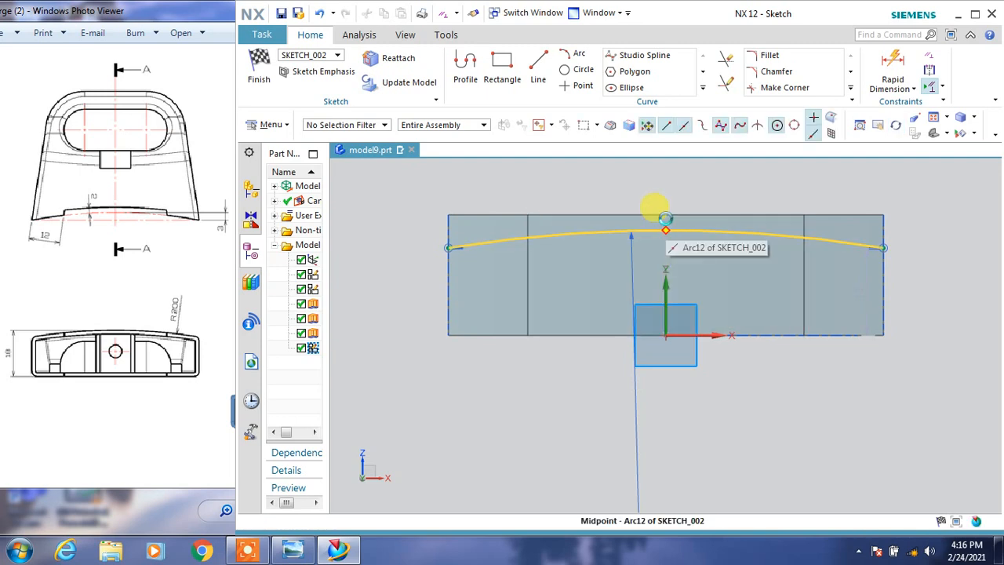
click(669, 226)
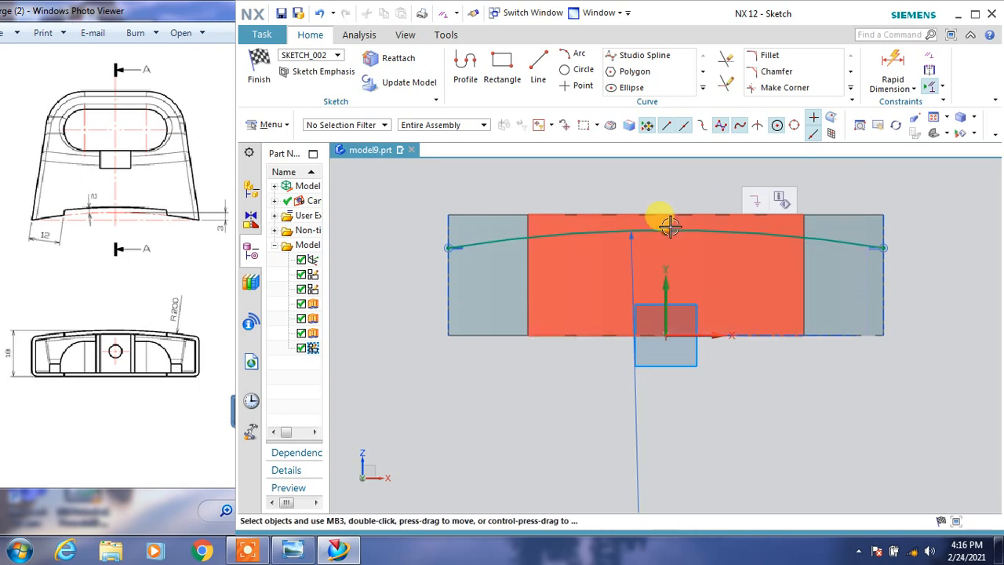
drag(668, 226, 658, 208)
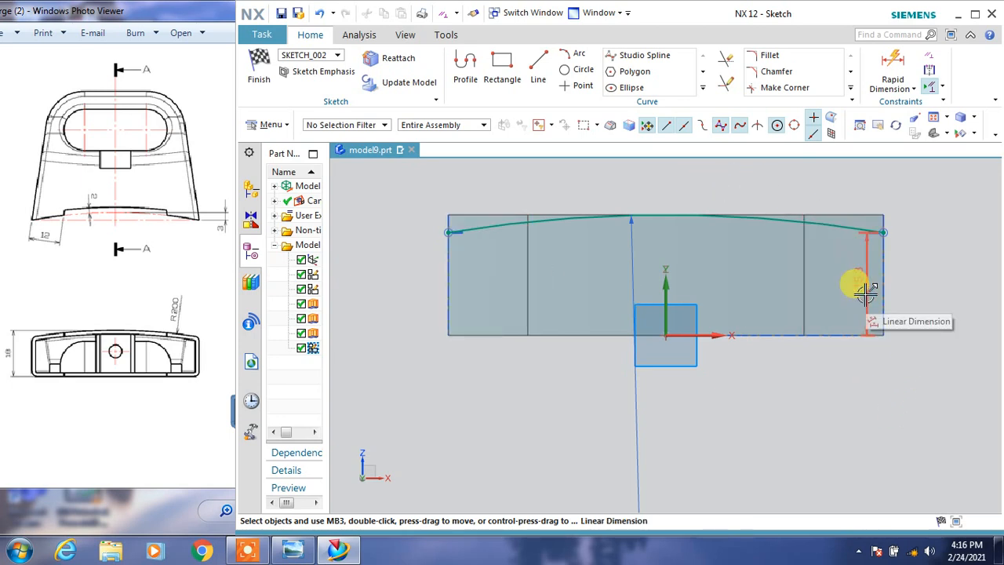
click(887, 231)
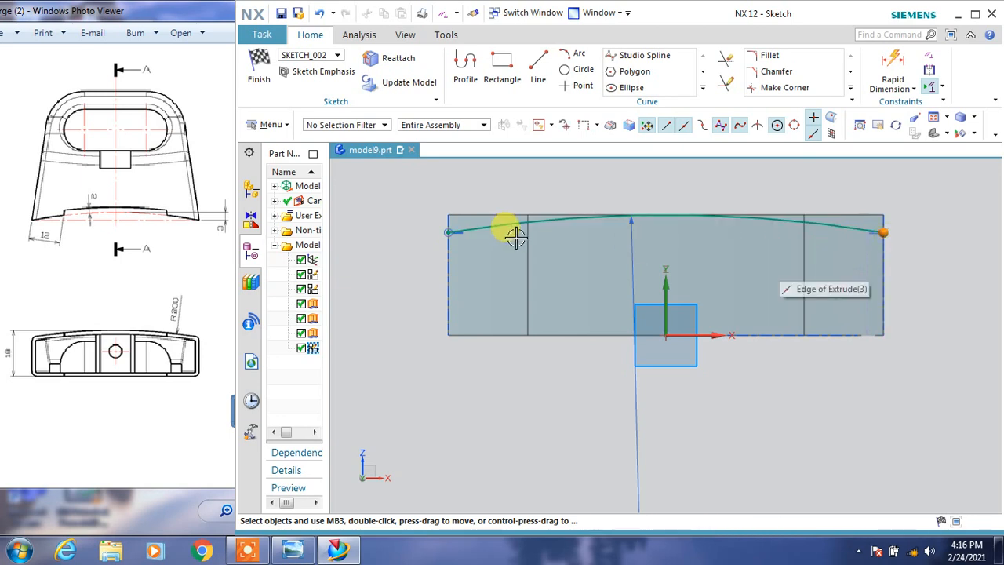
click(448, 232)
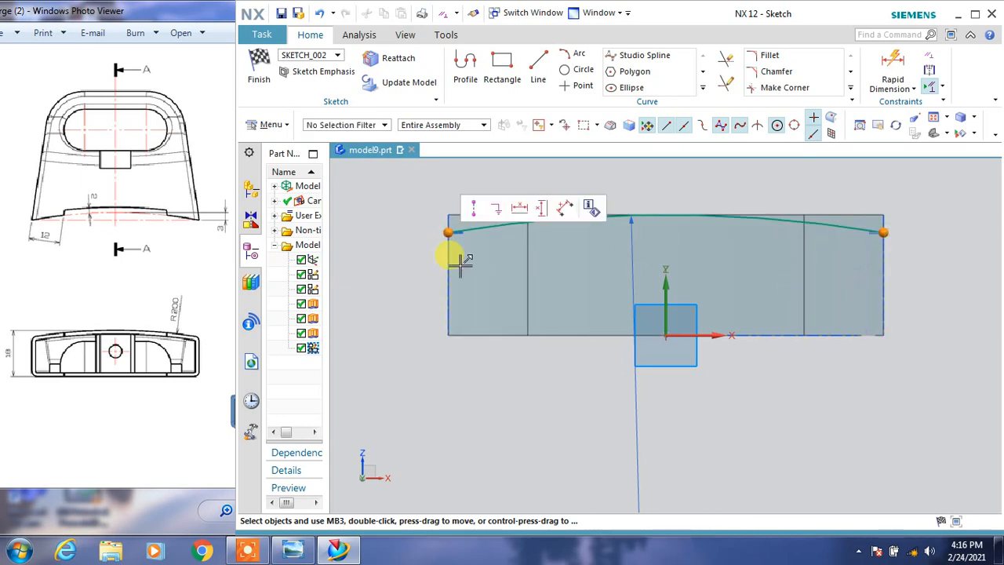
click(841, 393)
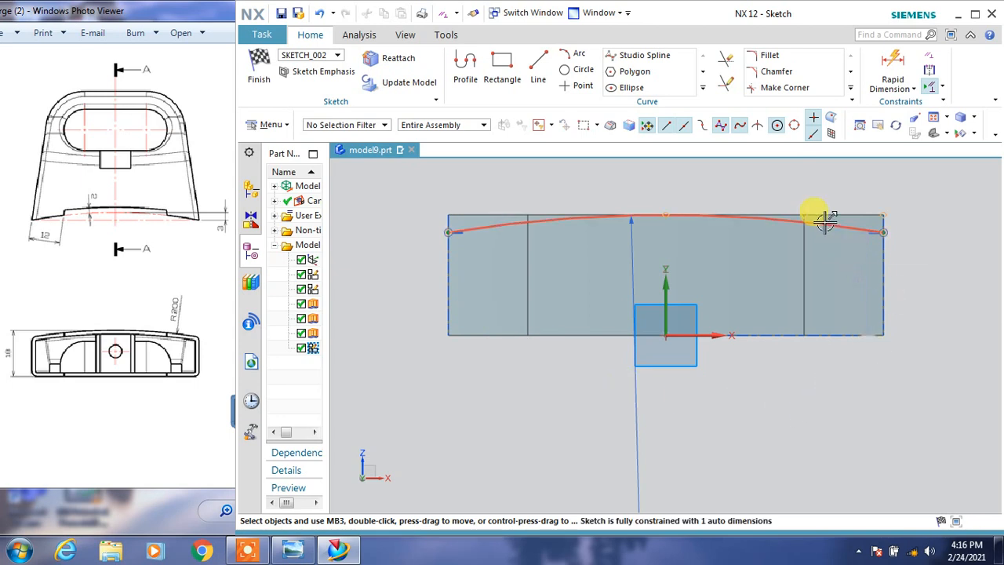
Move the arc above the body, set a 0 mm dimension between its midpoint and the body's upper edge, and finish the sketch.
mouse_move(824, 222)
mouse_down()
mouse_move(823, 264)
mouse_move(826, 205)
mouse_up()
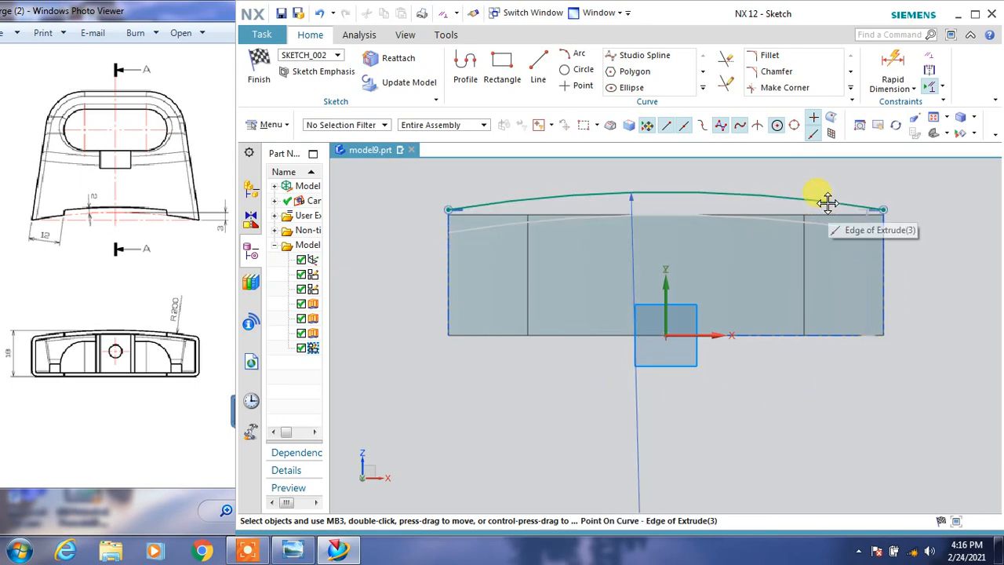
click(665, 193)
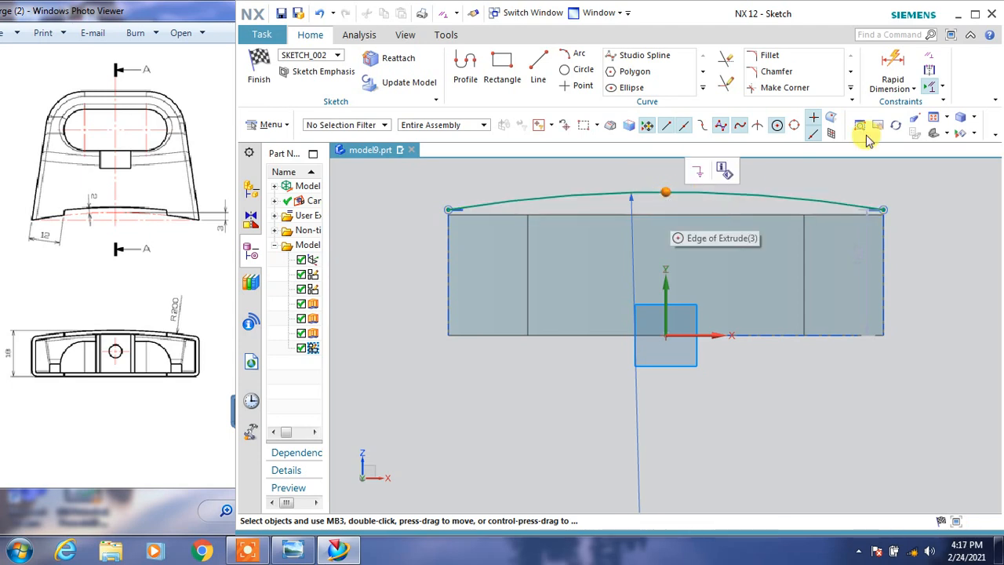
click(891, 69)
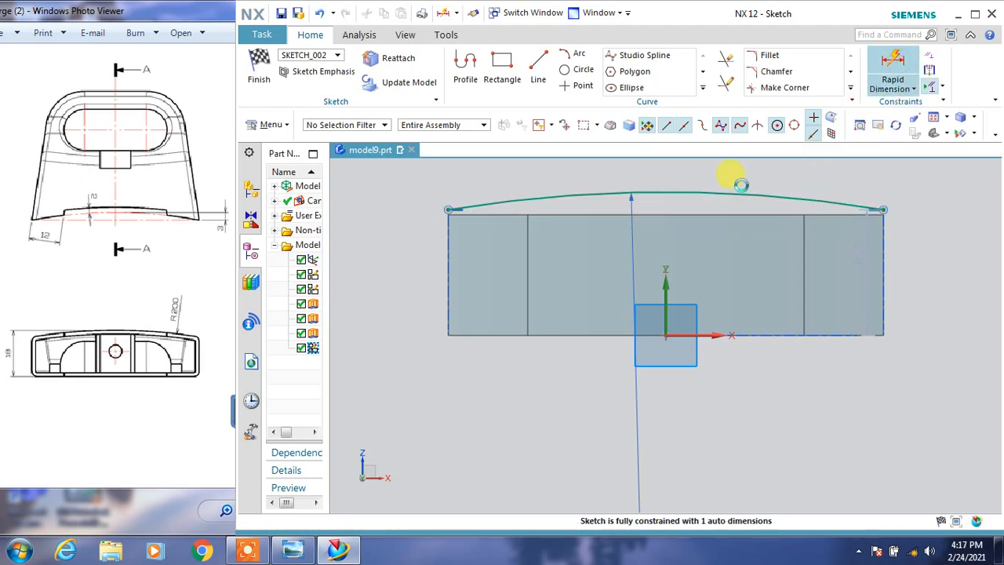
click(665, 191)
click(659, 213)
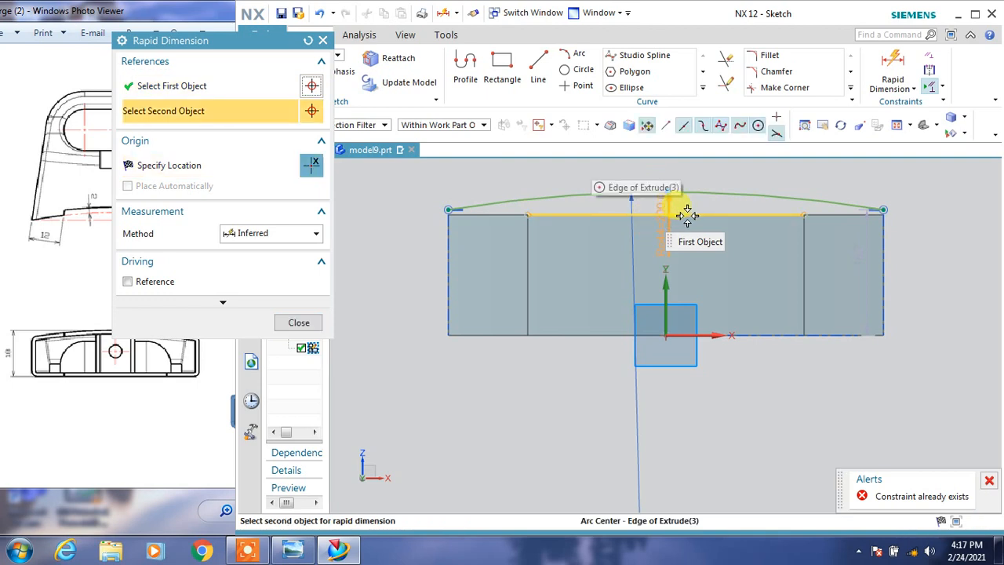
click(685, 209)
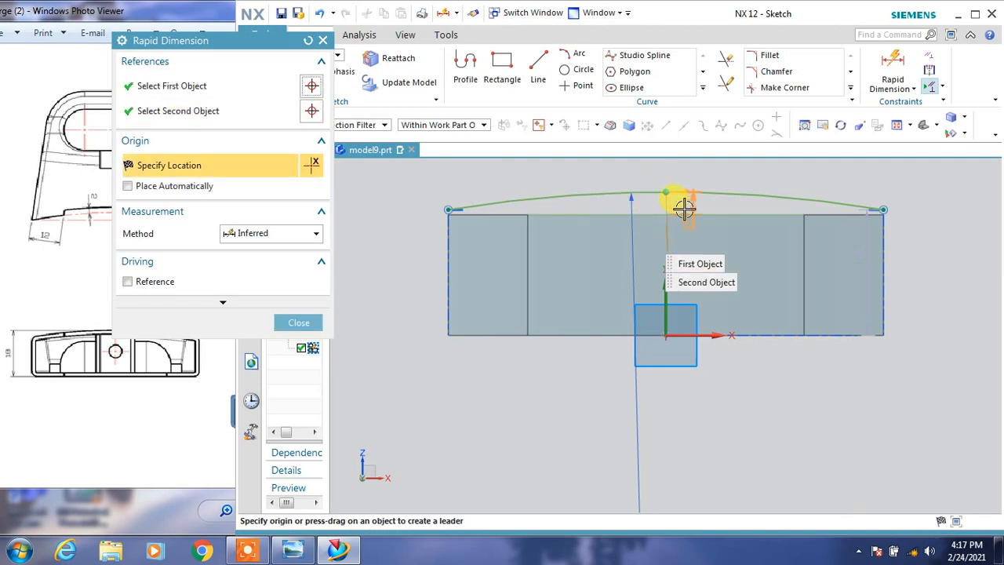
click(685, 206)
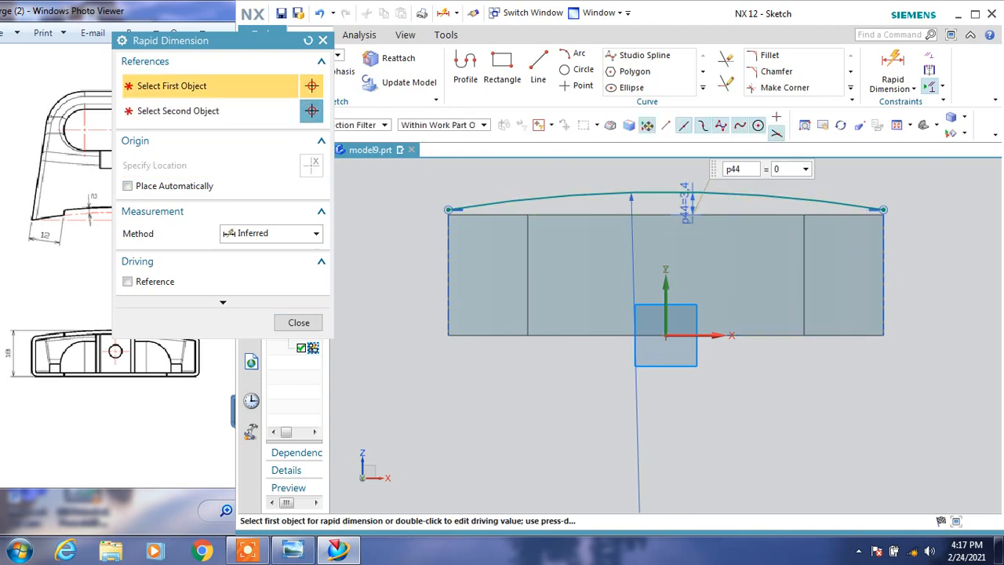
text(0)
key(Return)
click(292, 322)
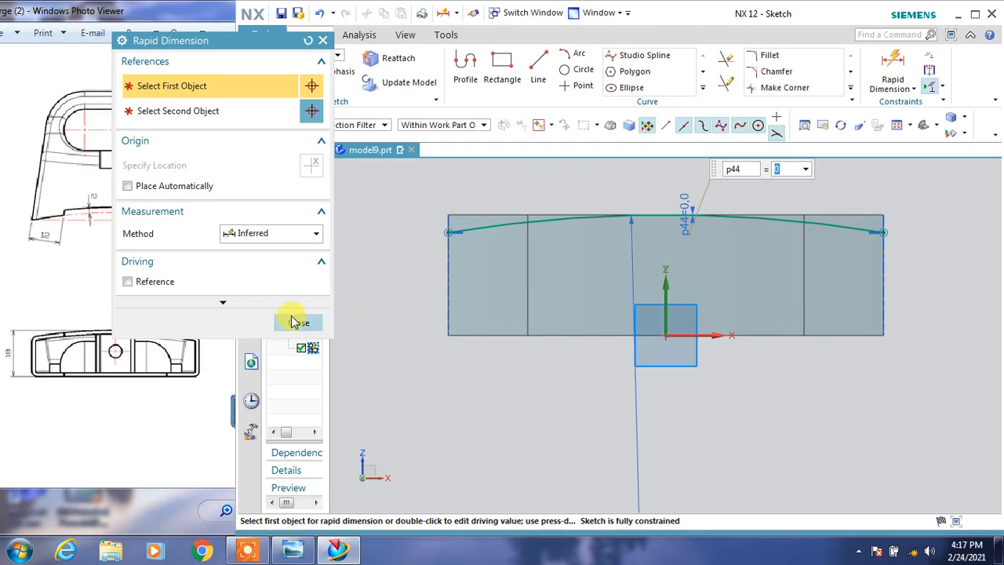
click(261, 68)
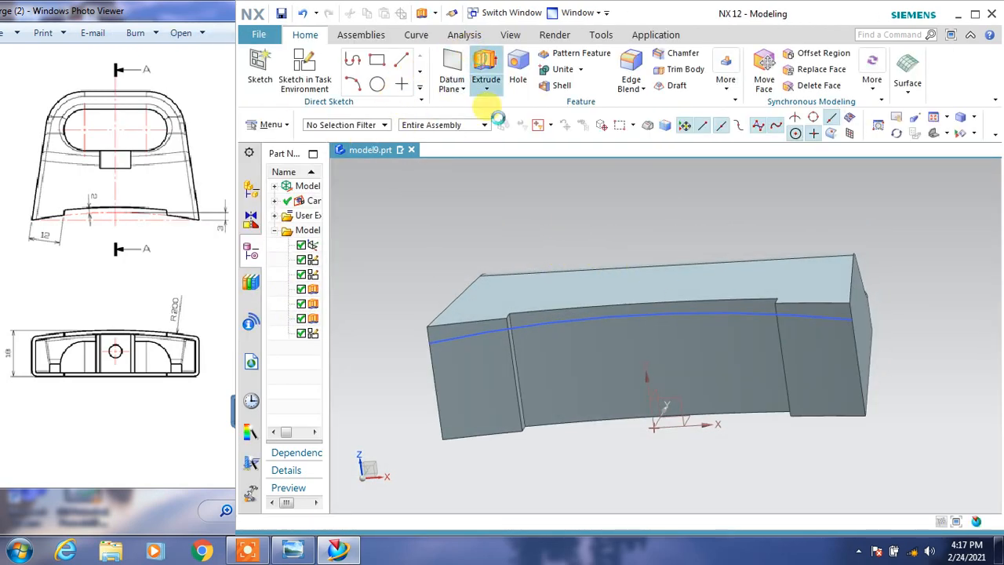
Extrude the R200 arc 38 mm through the body in the reversed direction as a Subtract with Open Profile Smart Volume enabled.
click(486, 98)
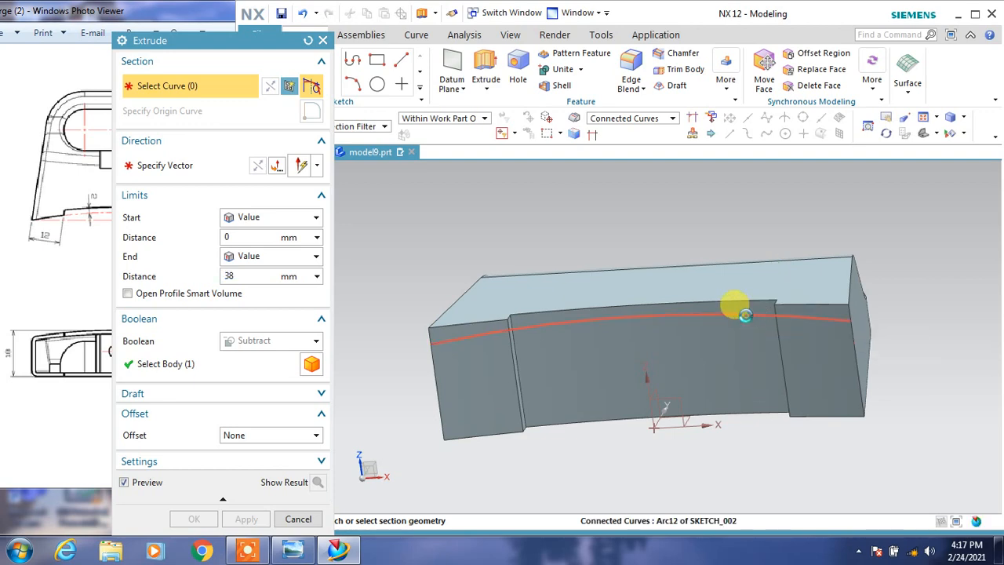
click(744, 315)
middle_drag(858, 369, 852, 390)
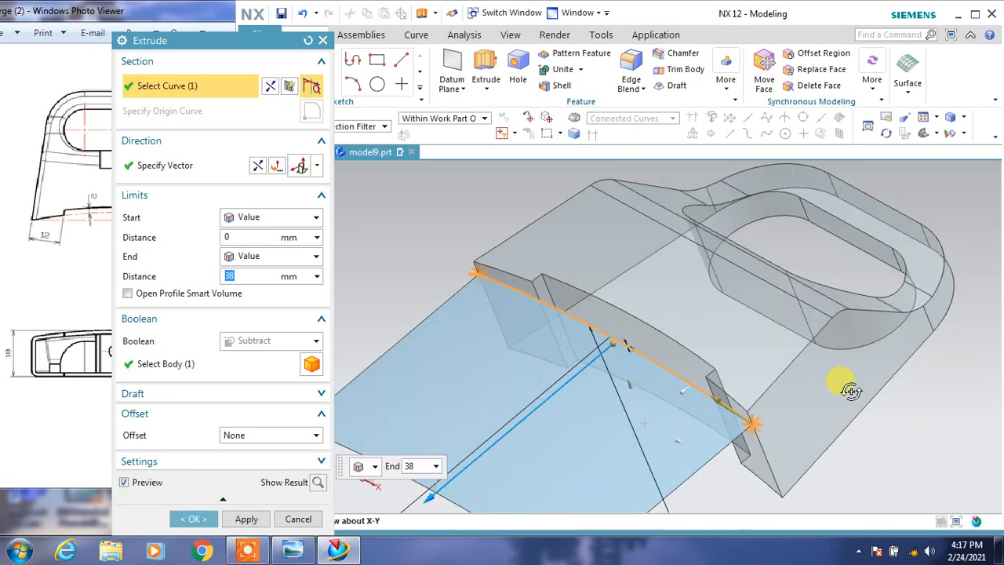
click(256, 165)
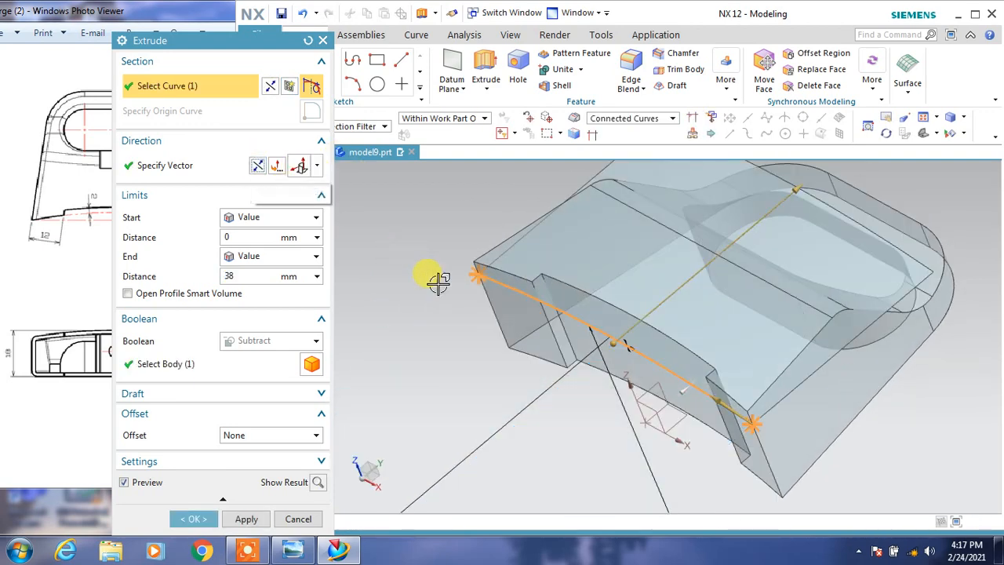
click(163, 292)
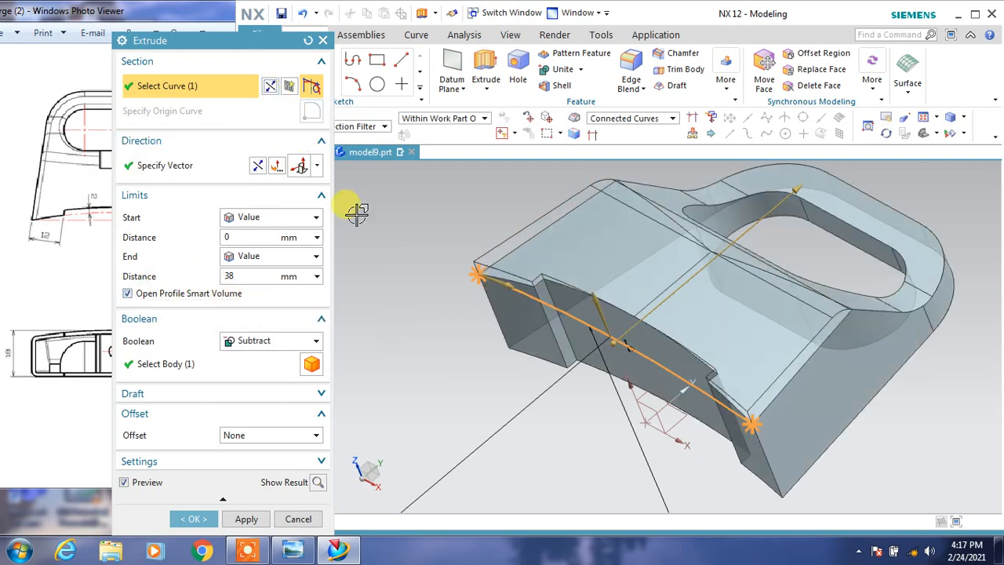
middle_drag(610, 384, 350, 456)
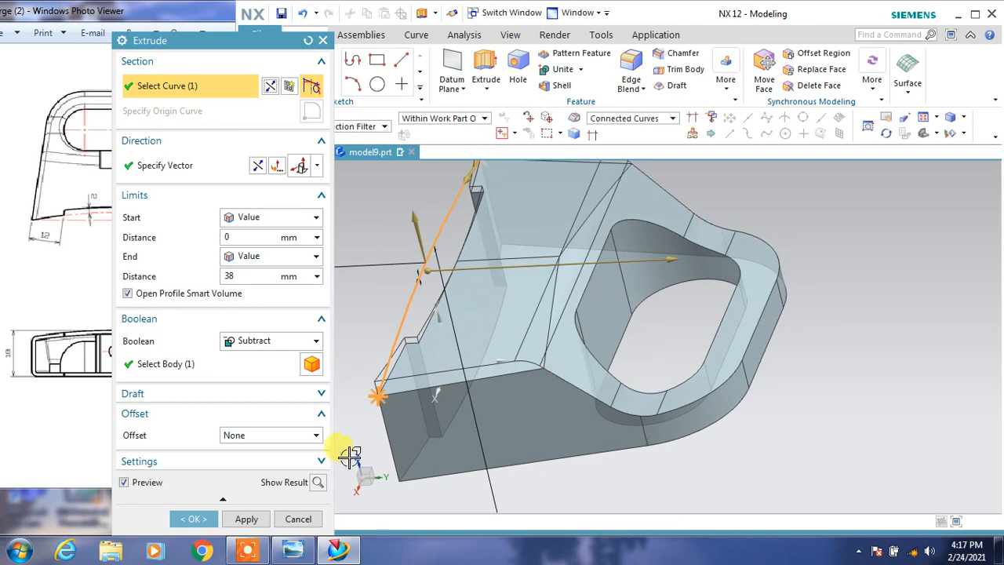
click(192, 519)
middle_drag(717, 381, 748, 408)
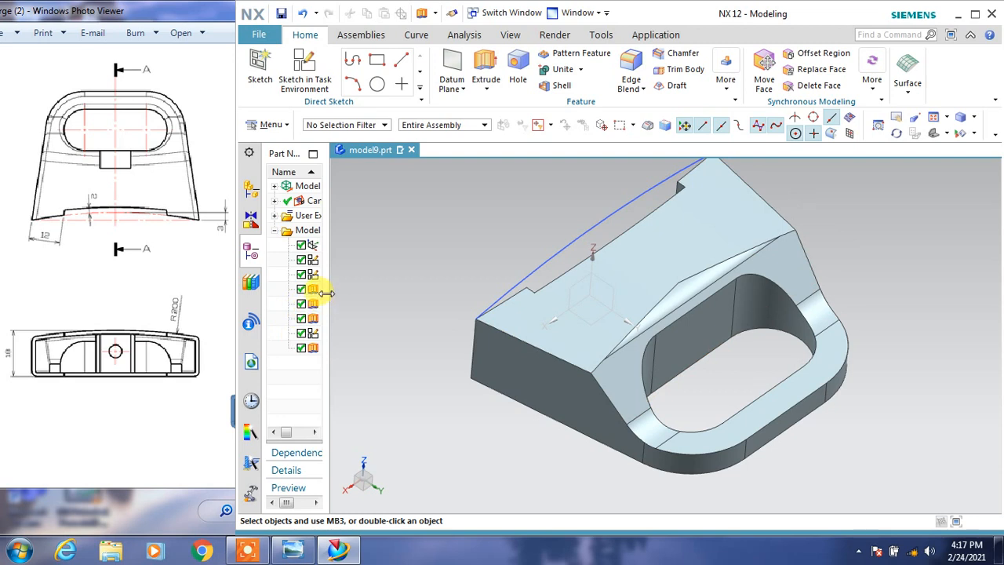
Suppress the new arc extrude and delete the rounded face between the body's upper face and the sloped face.
drag(326, 293, 386, 271)
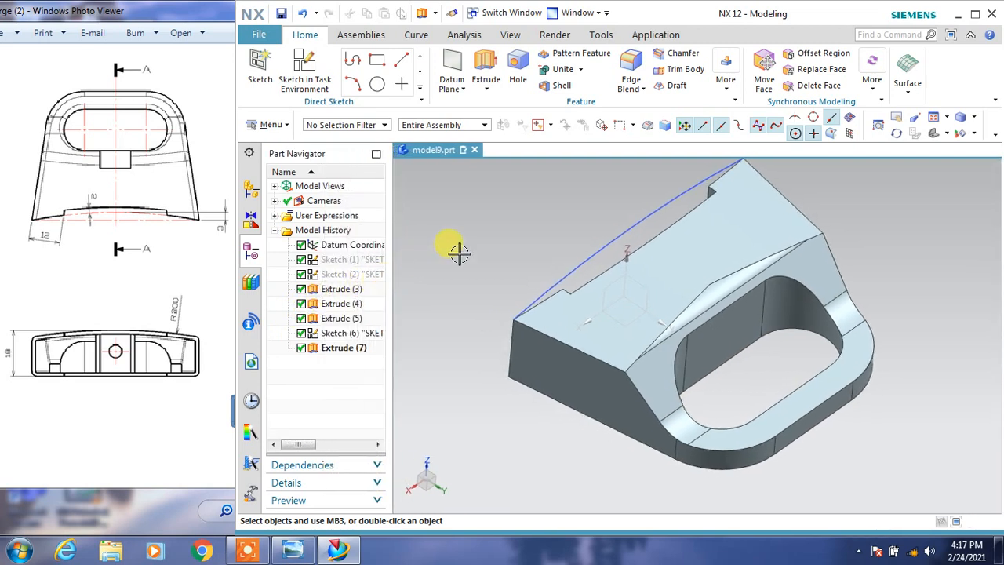
click(302, 348)
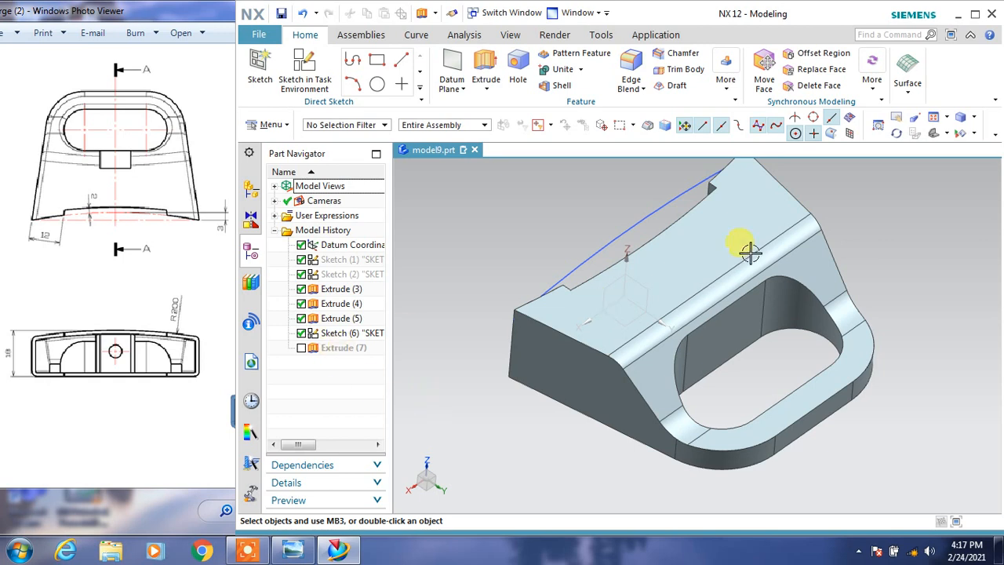
click(814, 88)
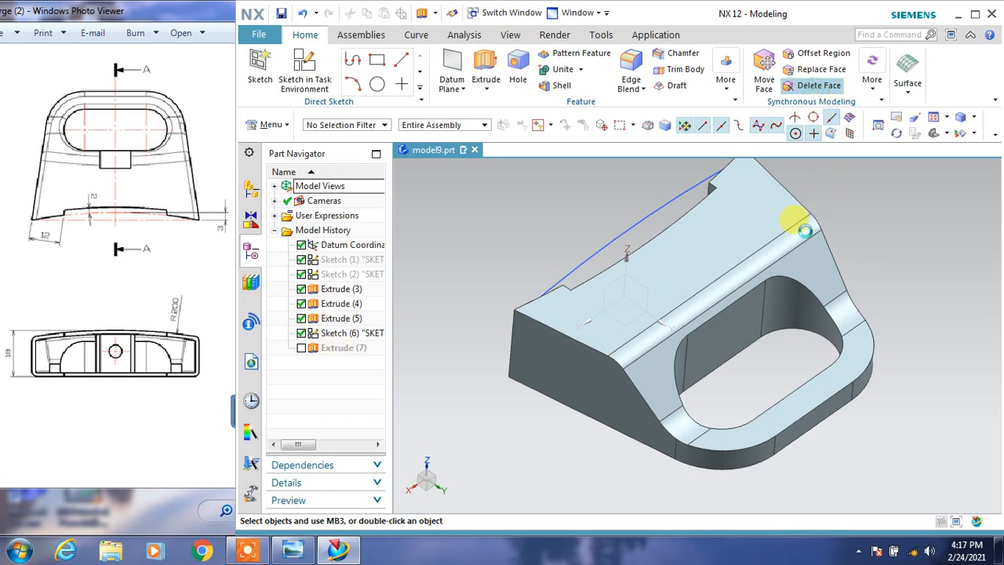
click(795, 225)
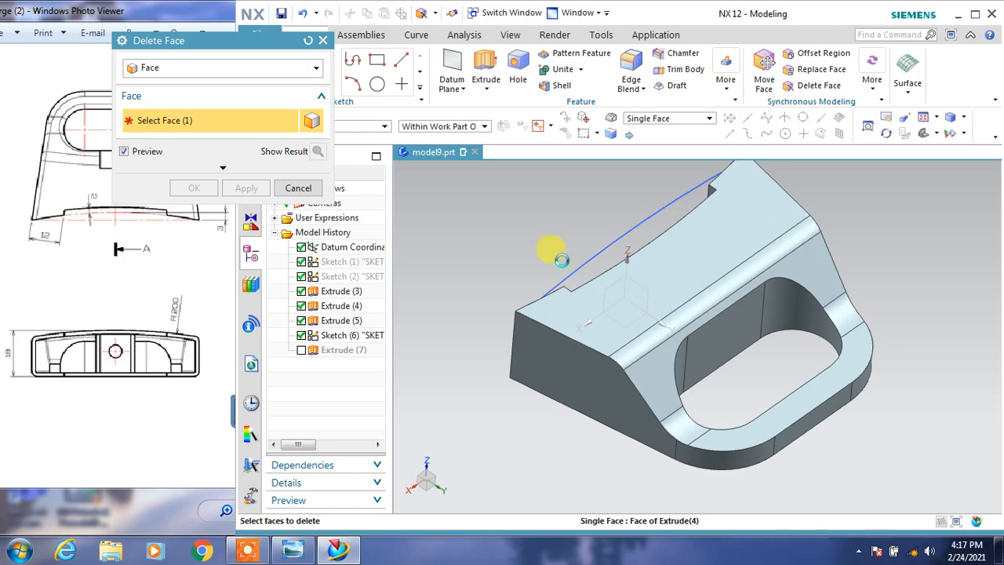
click(194, 189)
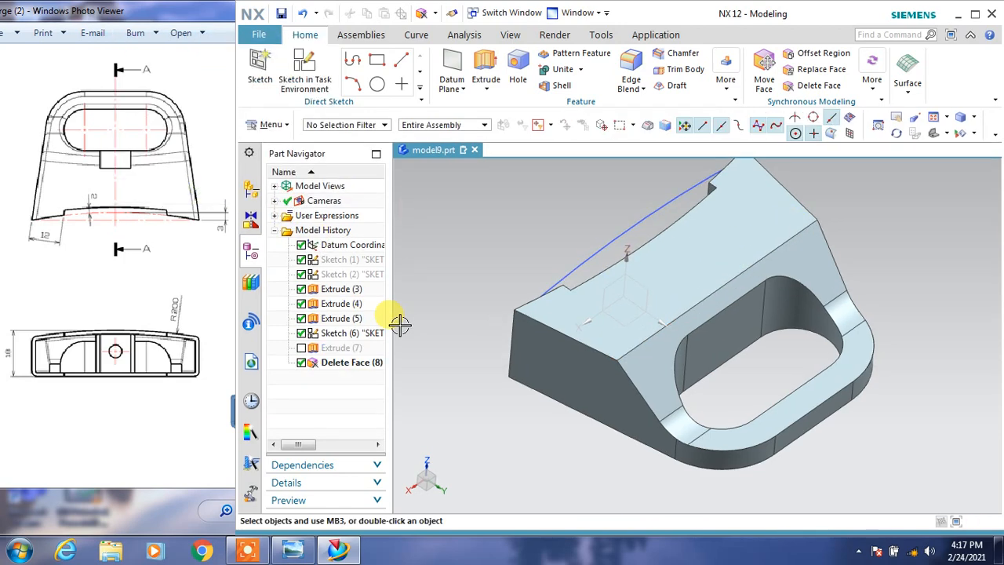
Reorder the suppressed arc extrude after the Delete Face feature in the model history and unsuppress it.
drag(324, 349, 314, 376)
click(301, 362)
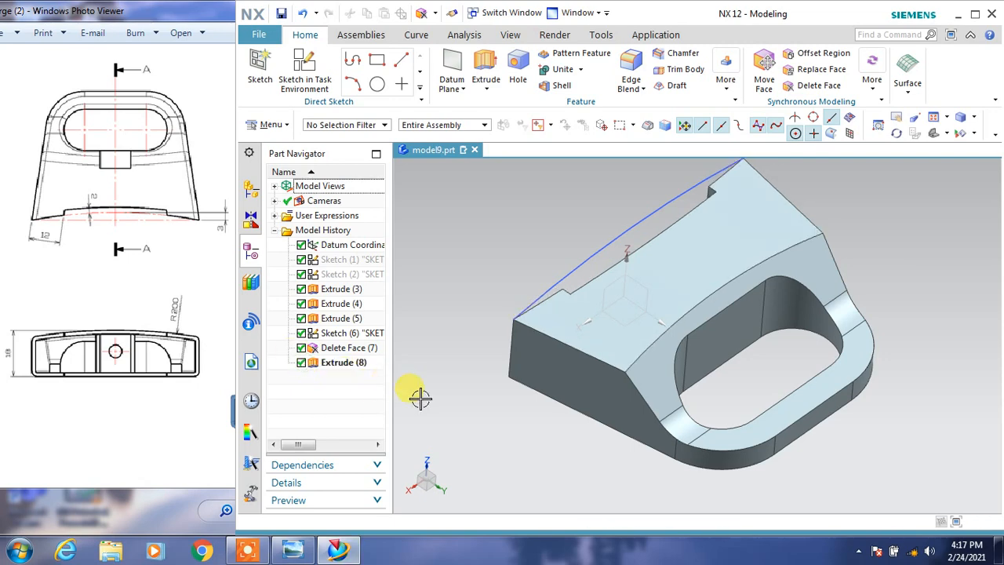
mouse_move(773, 392)
middle_down()
mouse_move(768, 366)
mouse_move(757, 372)
mouse_move(774, 385)
middle_up()
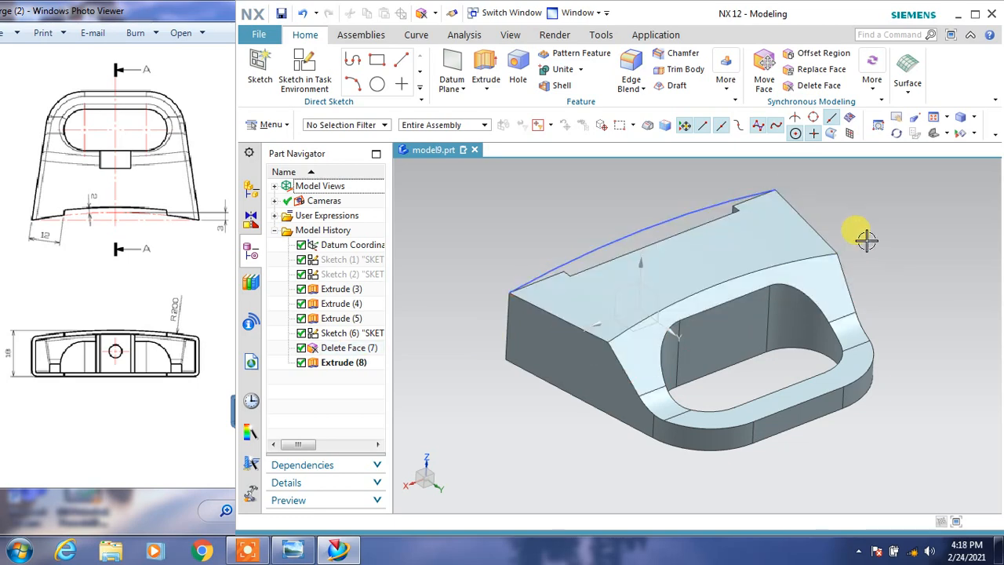
Check the reference drawing and apply a 5 mm edge blend to the curved edge between the upper and sloped faces.
click(174, 219)
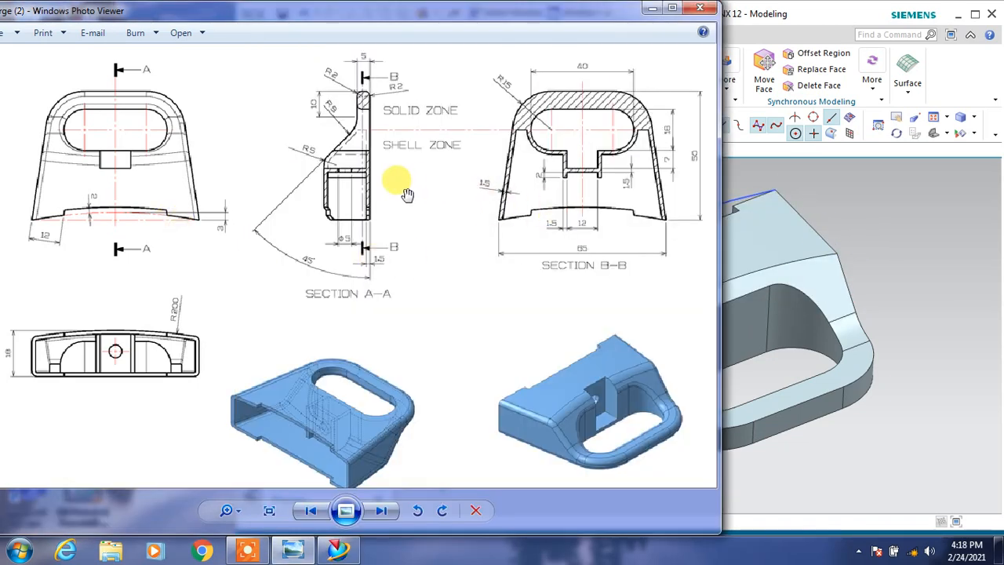
click(781, 177)
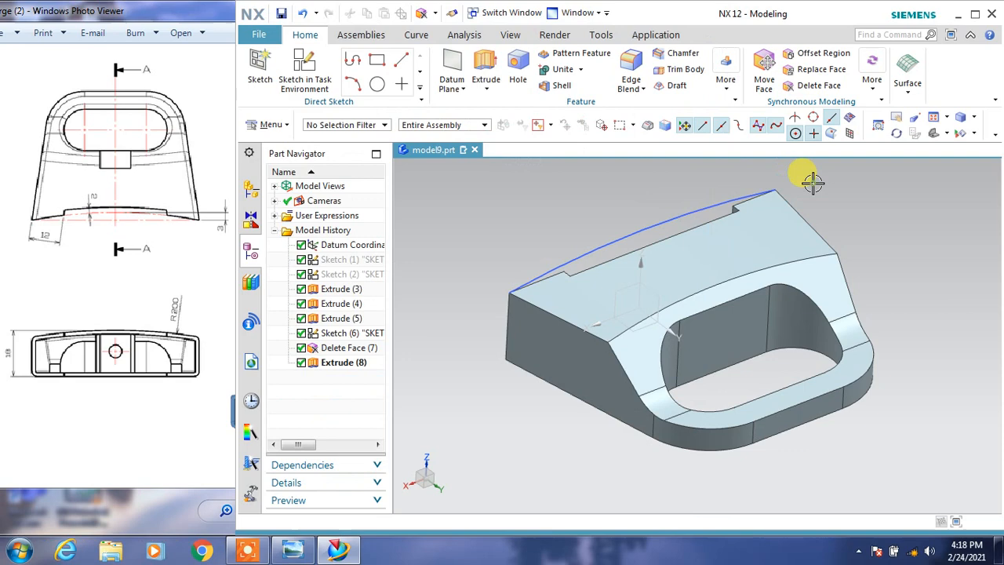
click(648, 73)
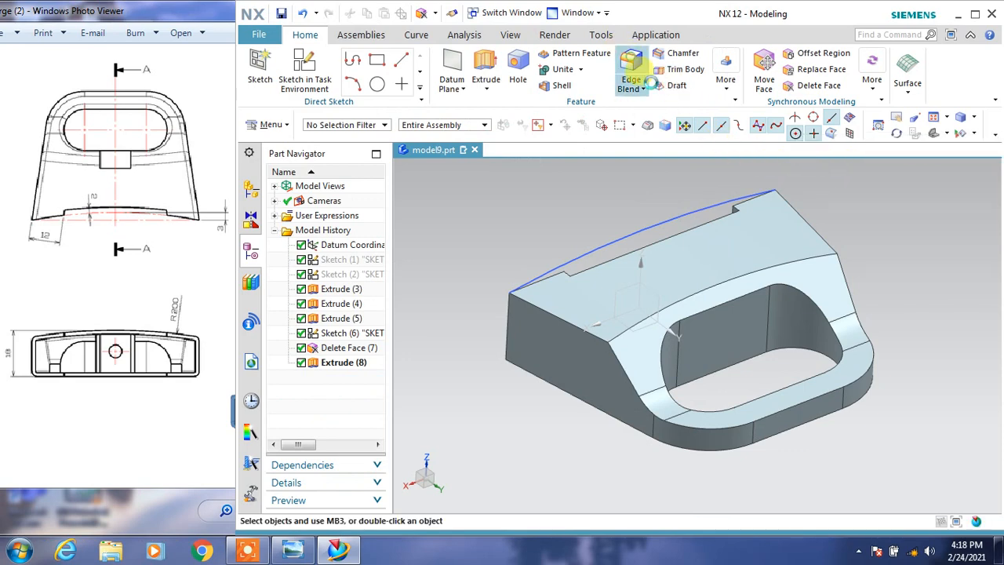
click(700, 290)
text(5)
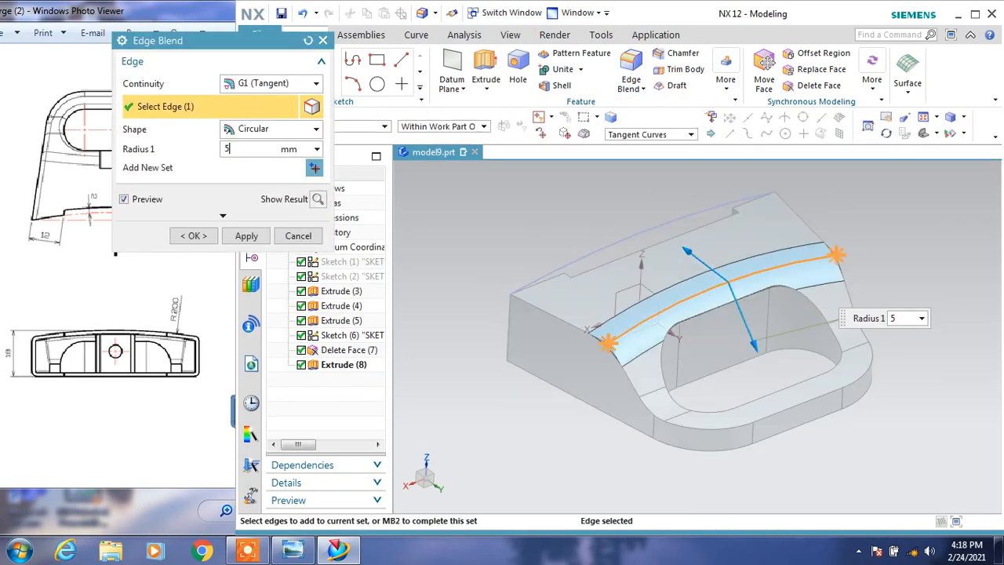
key(Return)
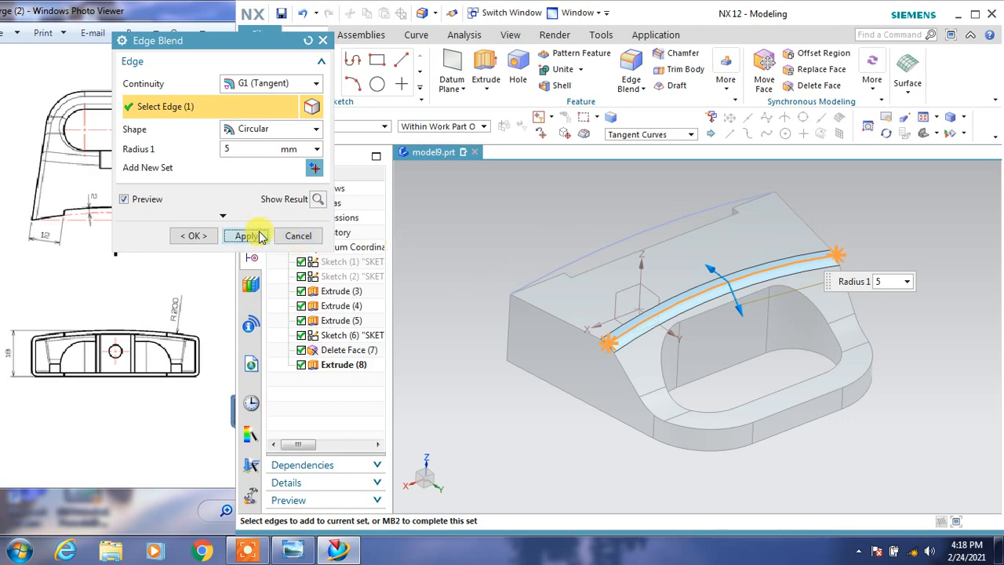
click(261, 237)
Check the drawing's radii and apply a 2 mm edge blend to the upper edges of the handle slot and the body's outer contour.
click(152, 269)
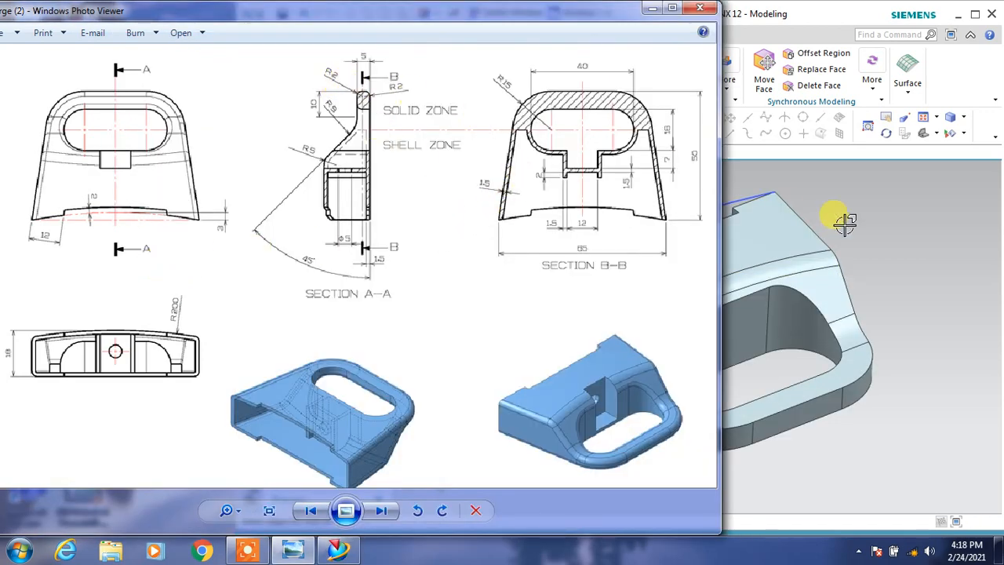
click(905, 233)
click(836, 330)
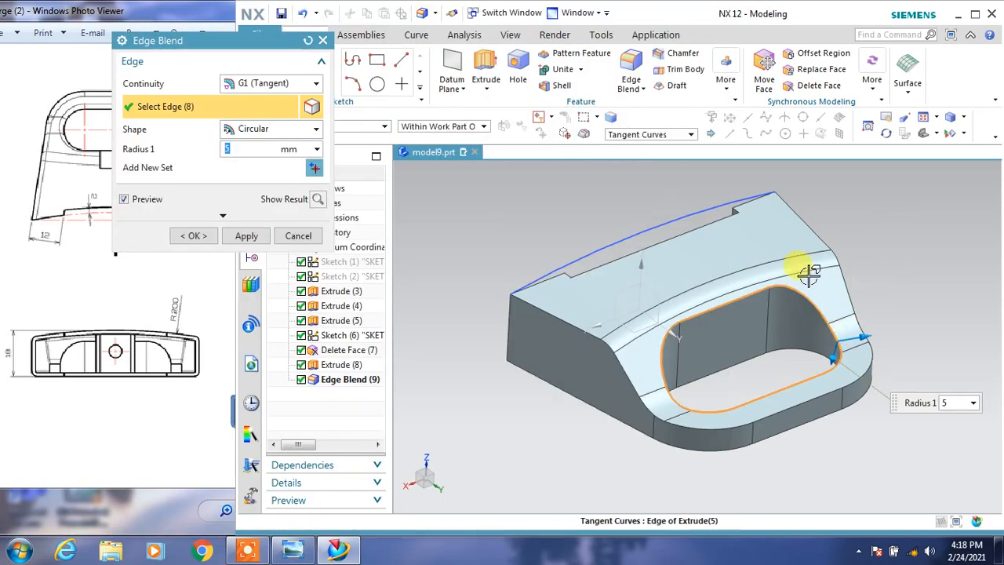
text(2)
key(Return)
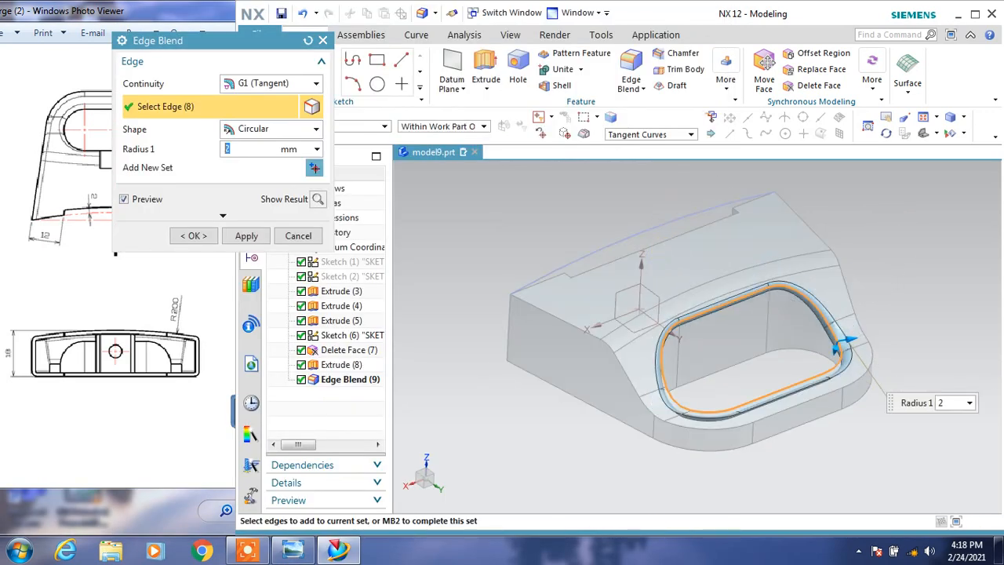
click(851, 292)
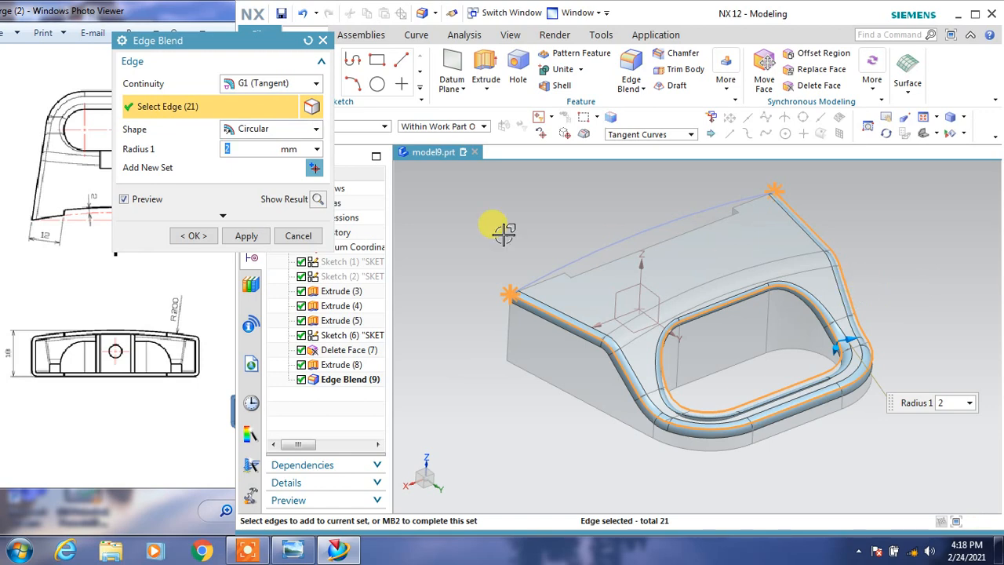
click(246, 236)
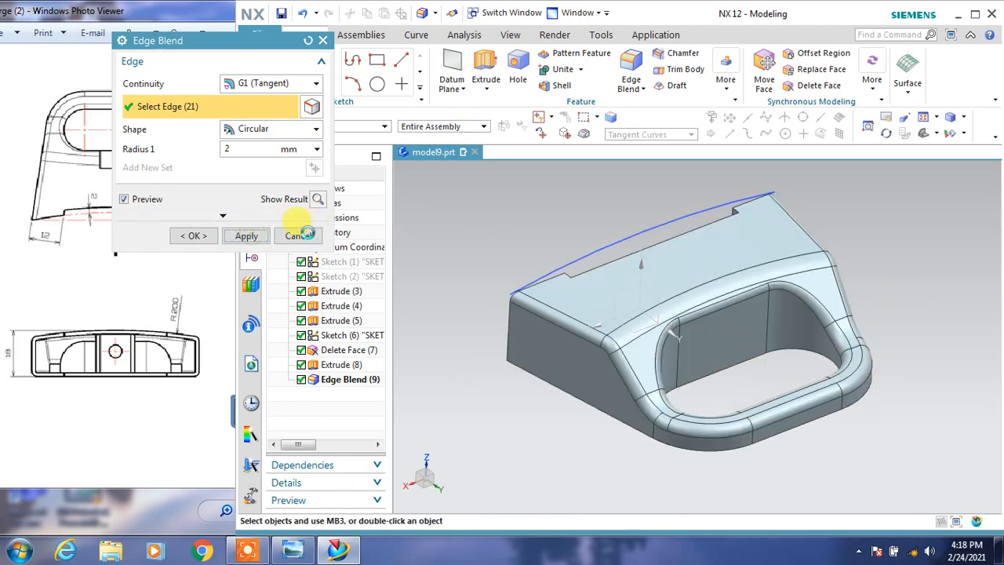
click(298, 236)
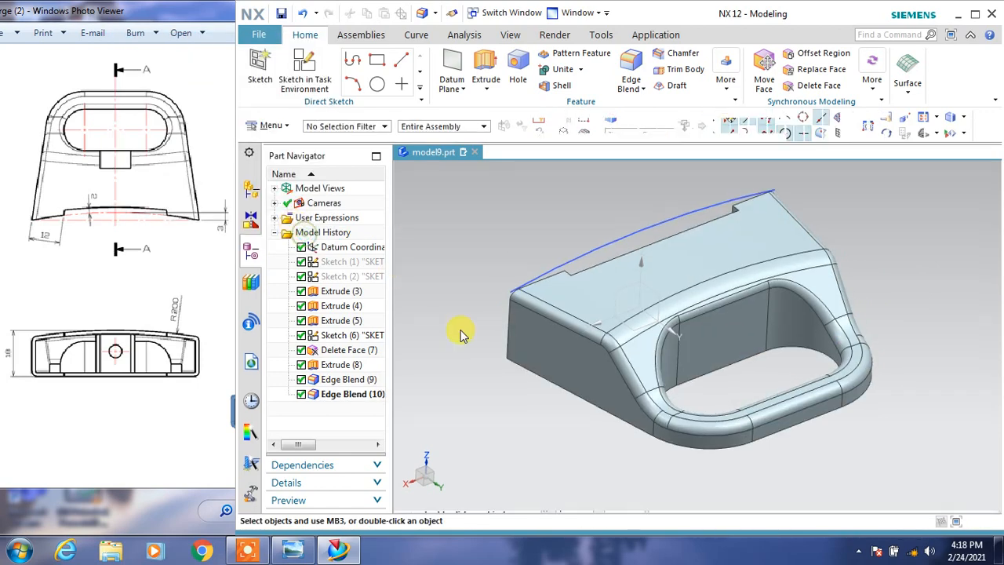
middle_drag(465, 381, 479, 398)
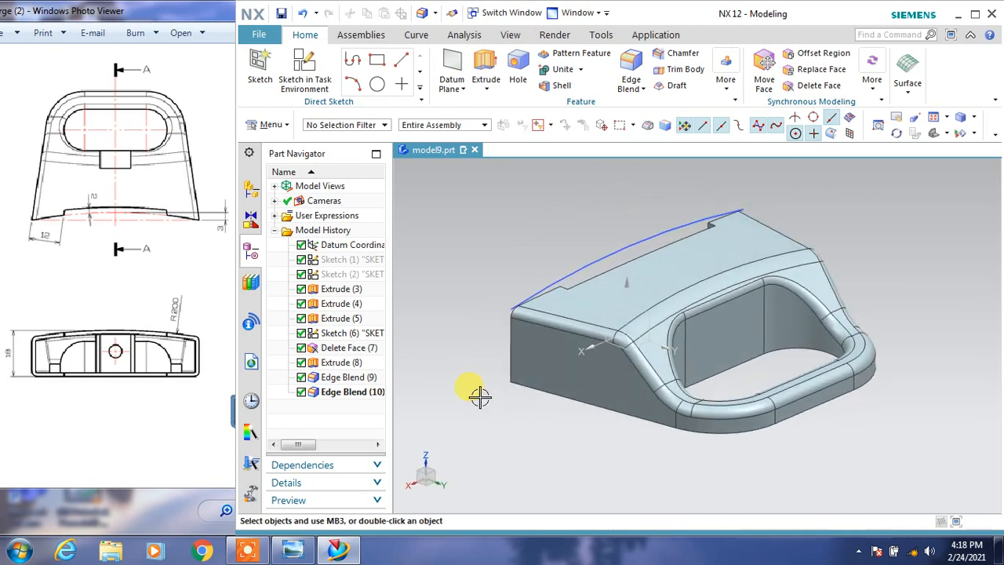
Switch to the reference drawing in Windows Photo Viewer to examine the remaining features.
click(141, 280)
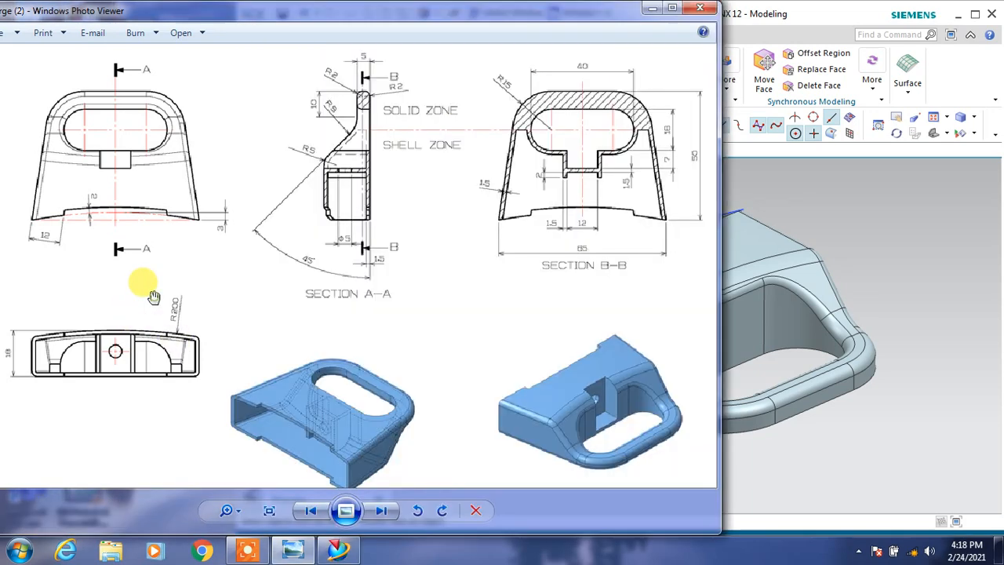
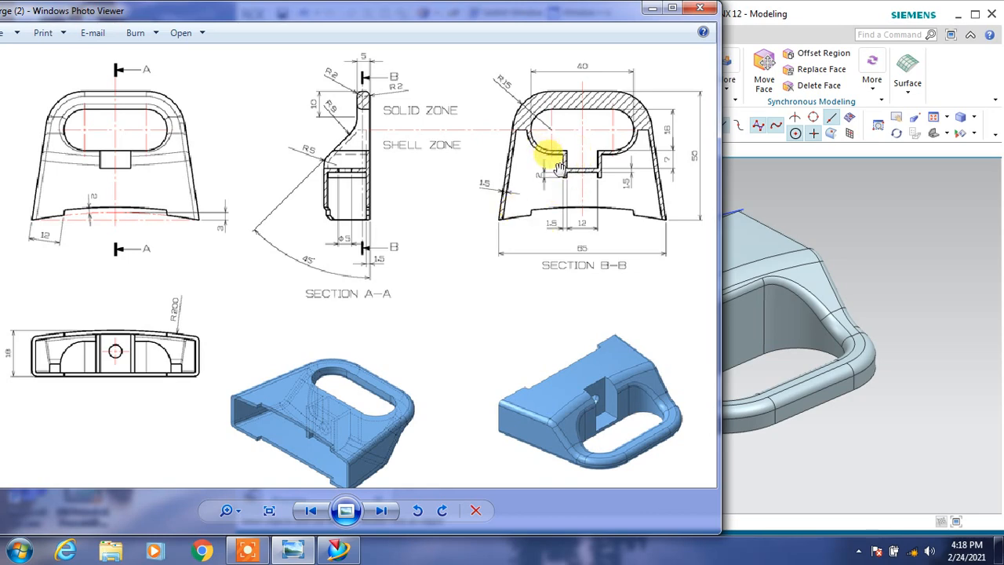
Switch to NX and create a sketch on the datum XY plane with the Y axis as the horizontal reference.
click(766, 190)
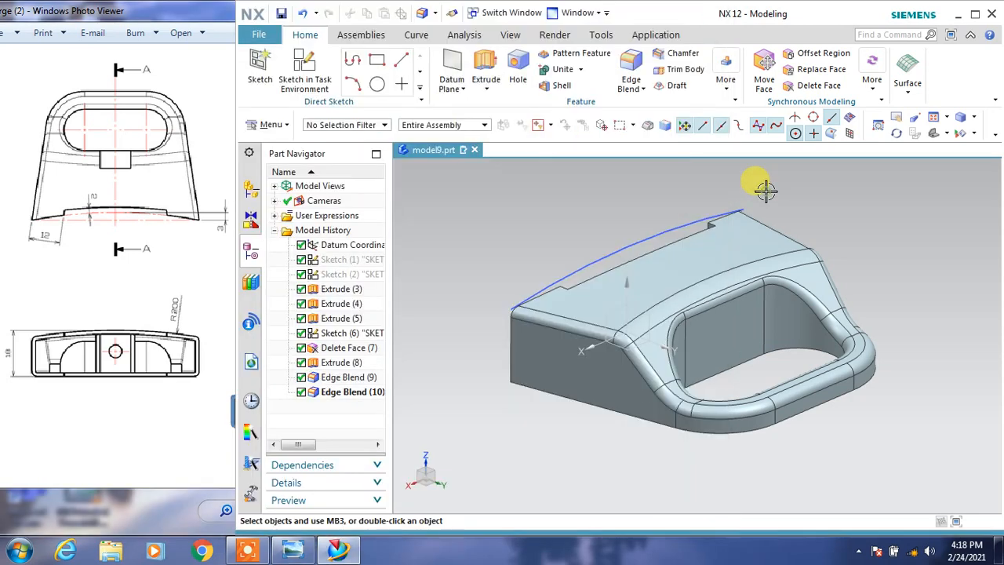
click(304, 70)
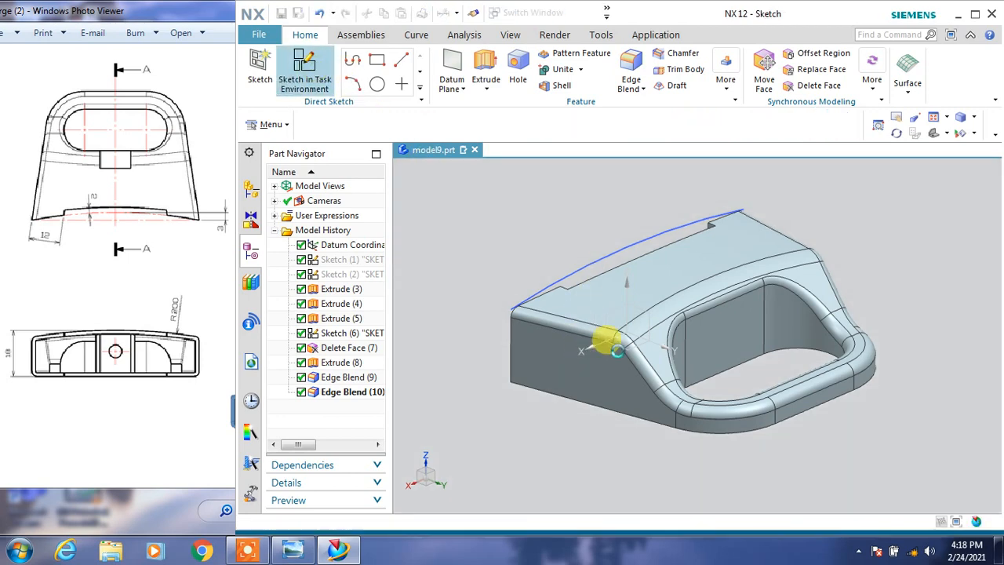
click(606, 339)
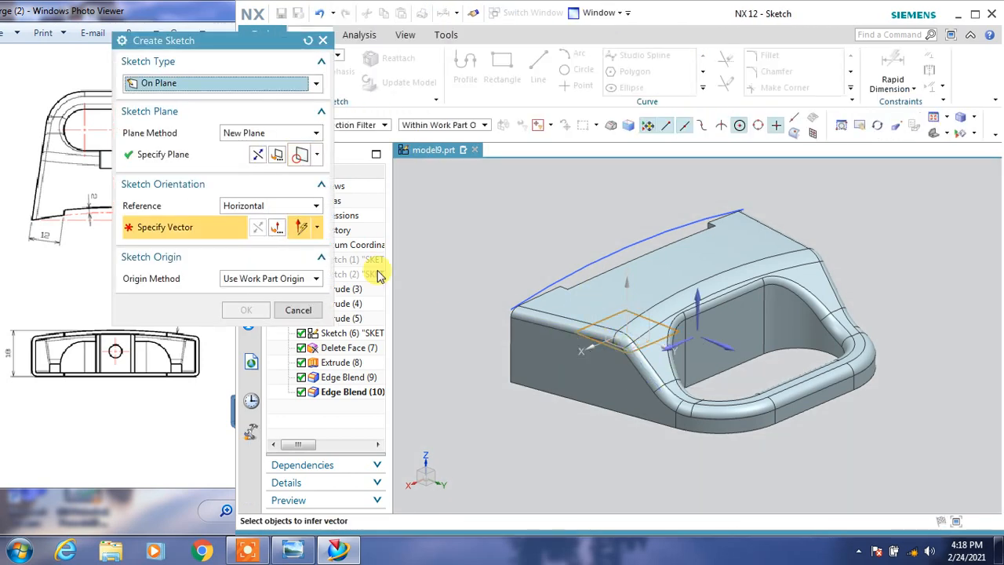
click(695, 341)
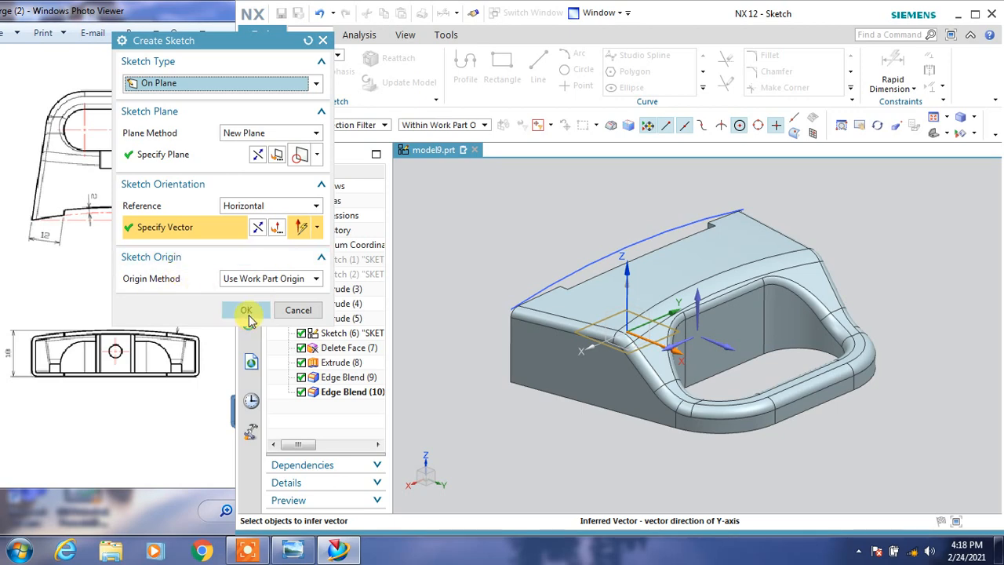
click(247, 311)
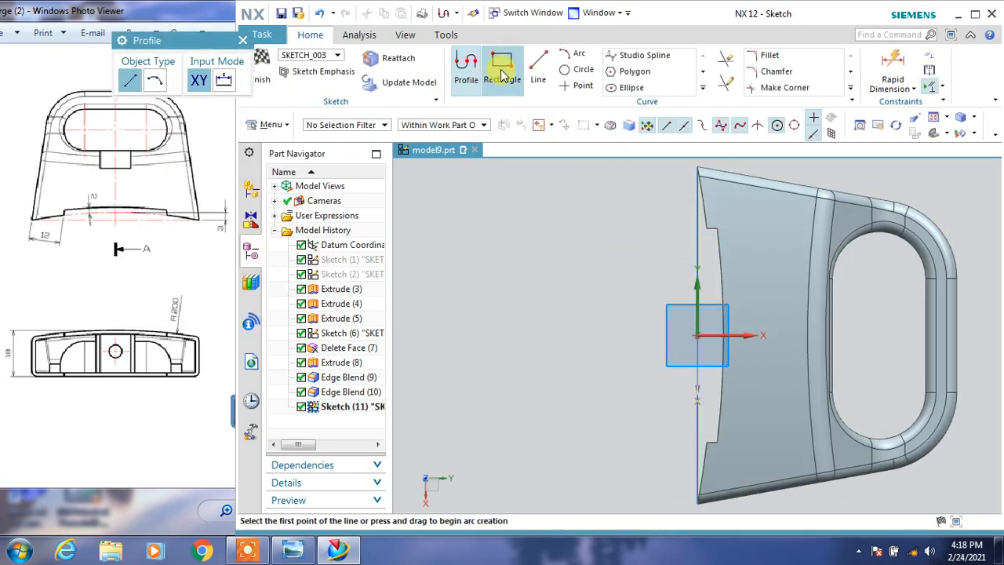
Check the notch in the reference drawing and sketch a rectangle about 9 by 13 mm overlapping the slot's straight inner edge.
click(503, 75)
drag(145, 15, 53, 14)
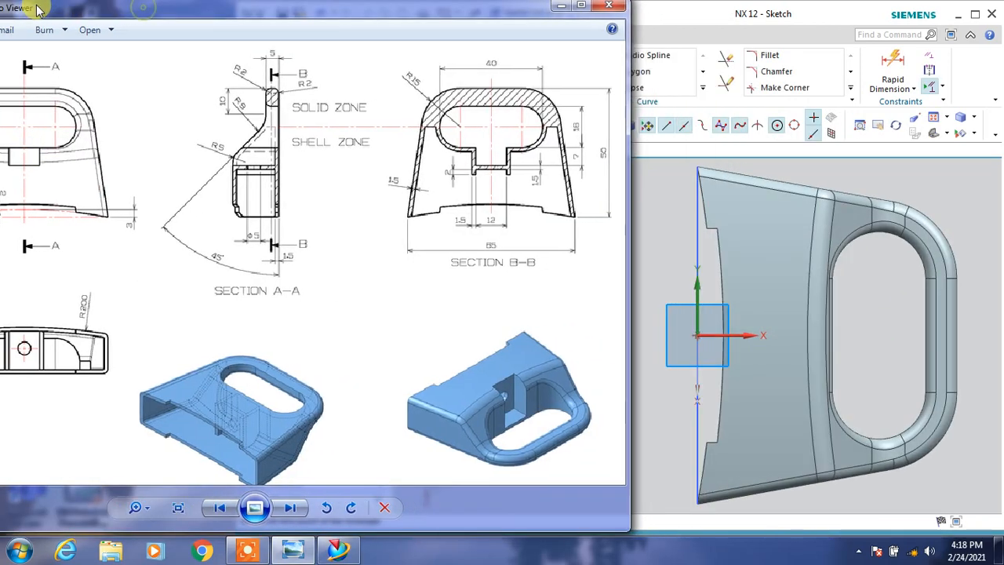
drag(463, 23, 149, 16)
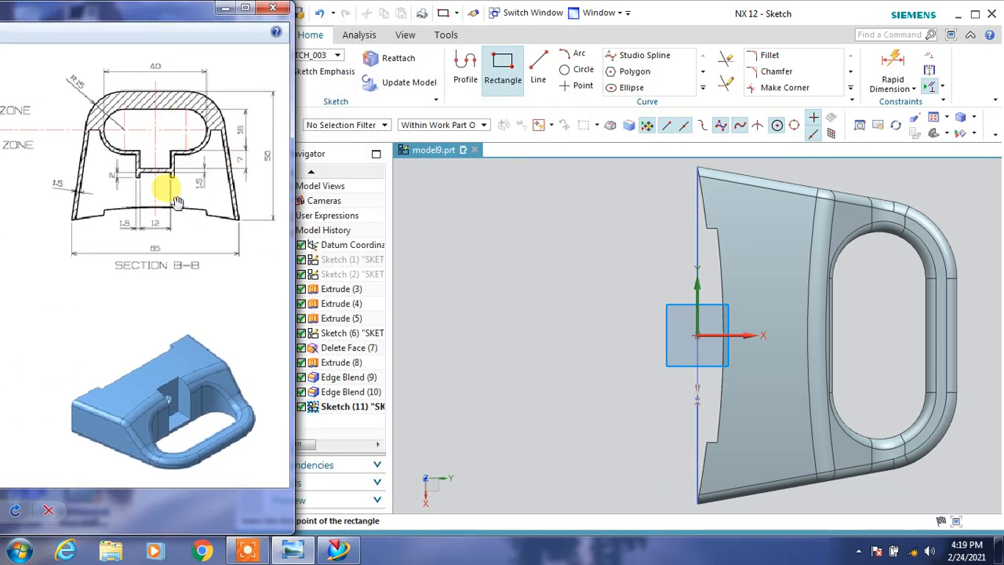
click(789, 316)
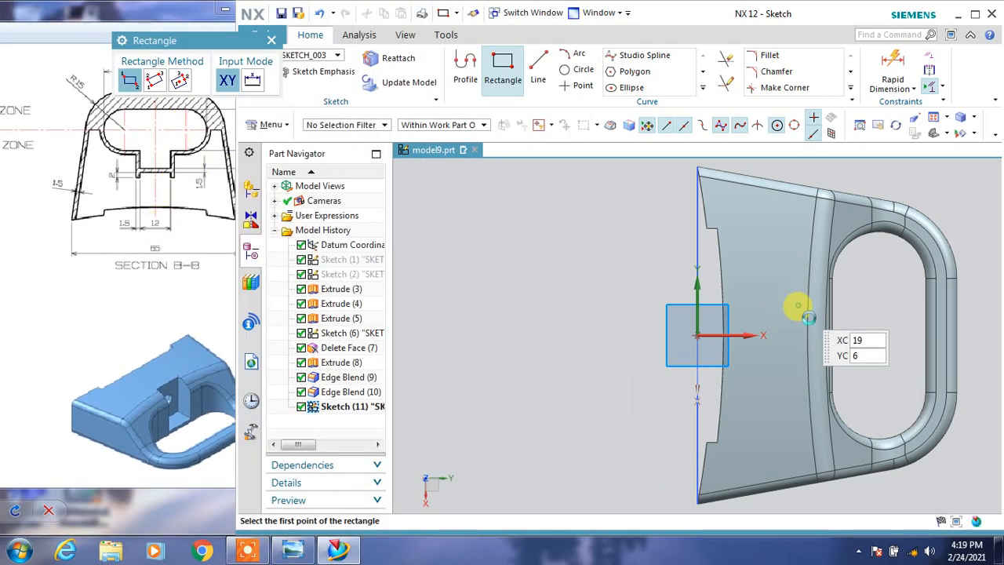
click(796, 304)
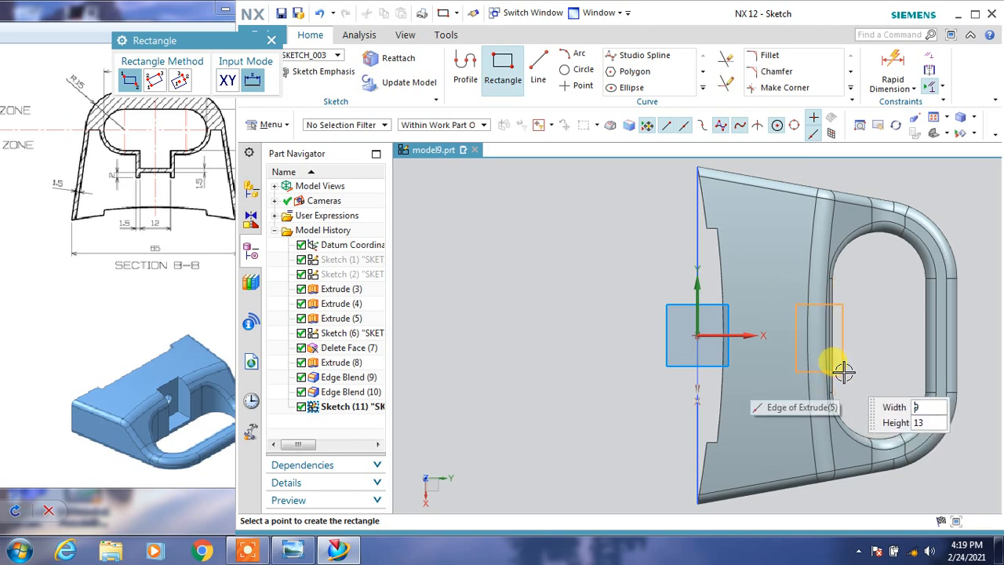
click(866, 335)
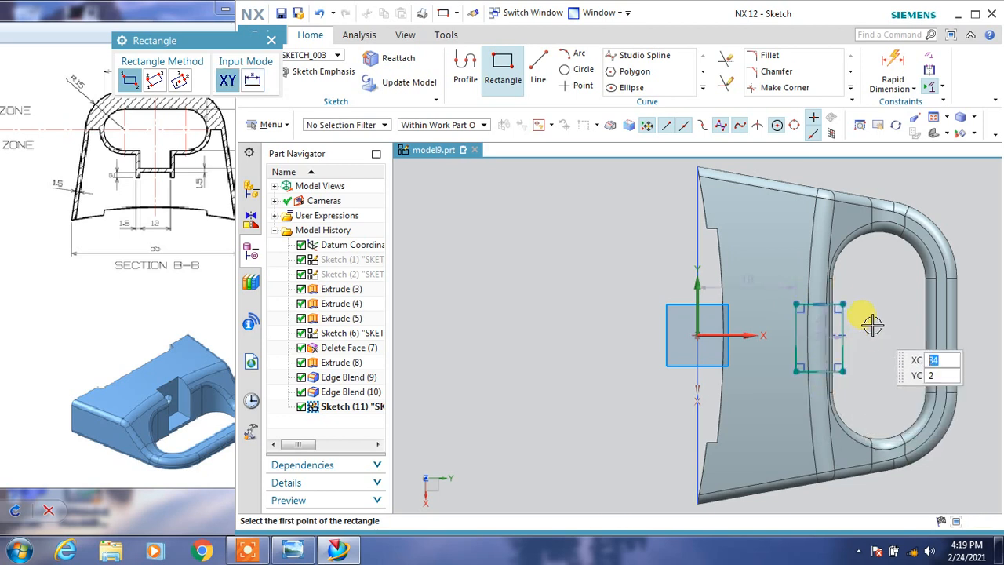
key(Escape)
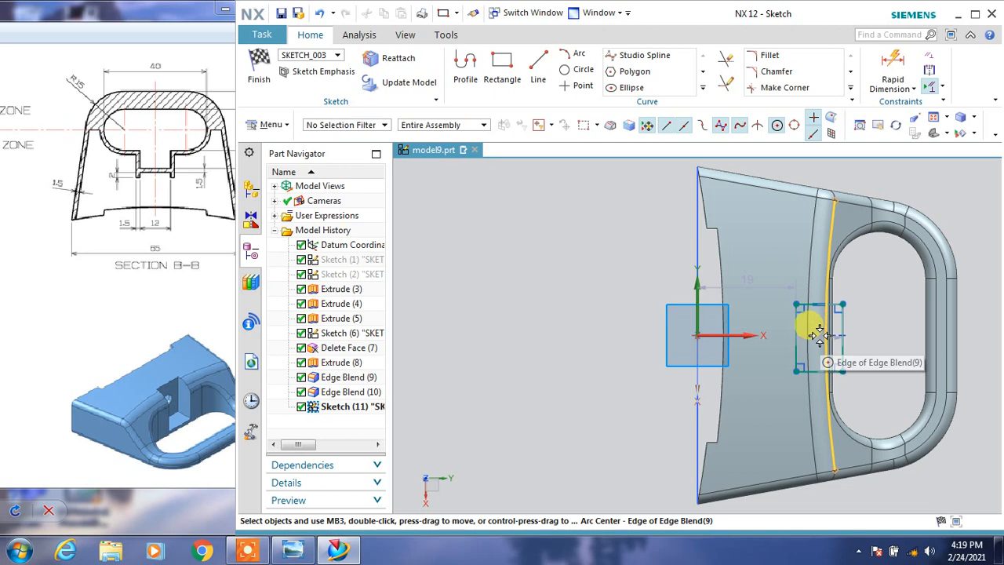
Set the rectangle's size to 12 mm along the slot edge and 7 mm perpendicular to it.
scroll(816, 335, up, 3)
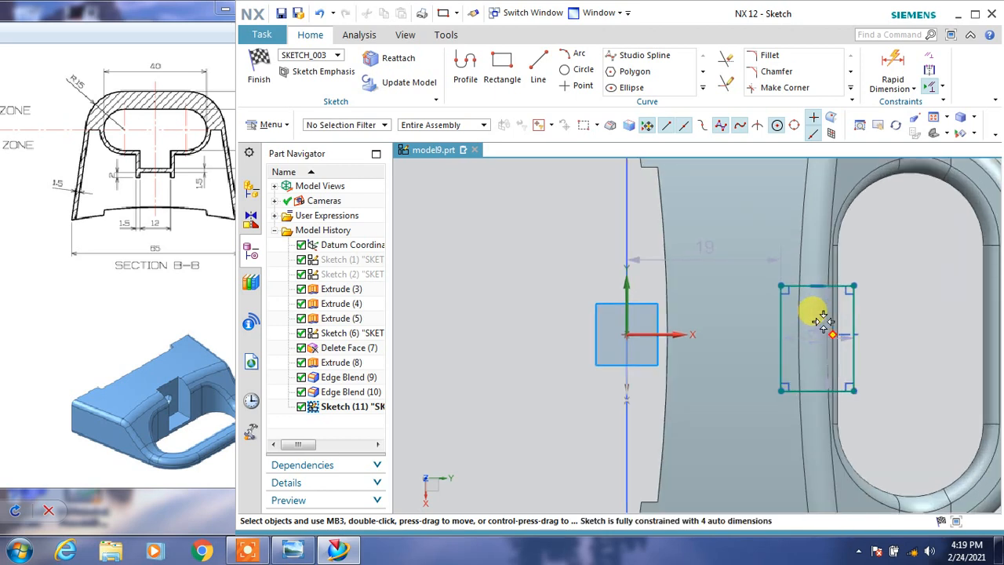
click(812, 322)
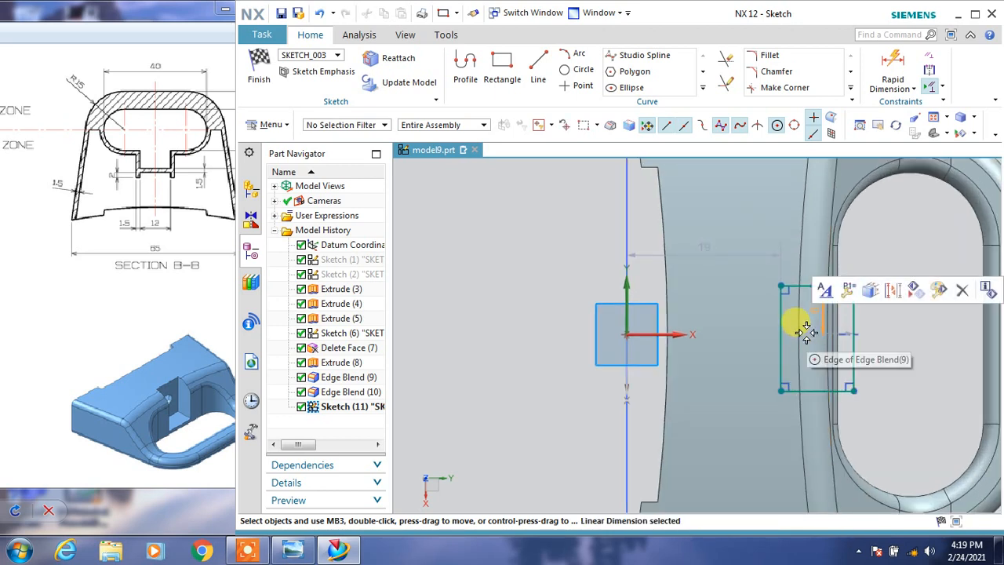
double_click(813, 335)
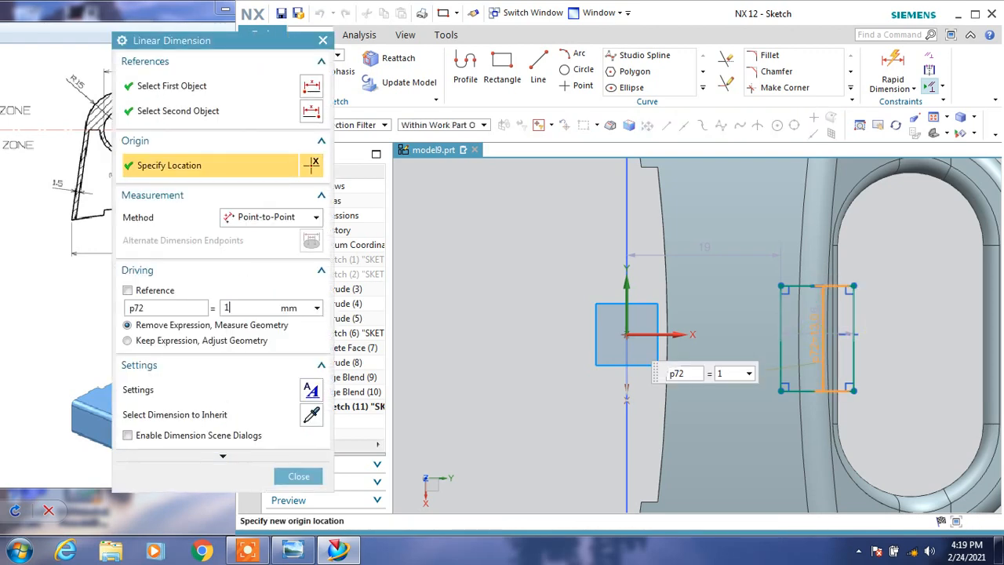
text(12)
key(Return)
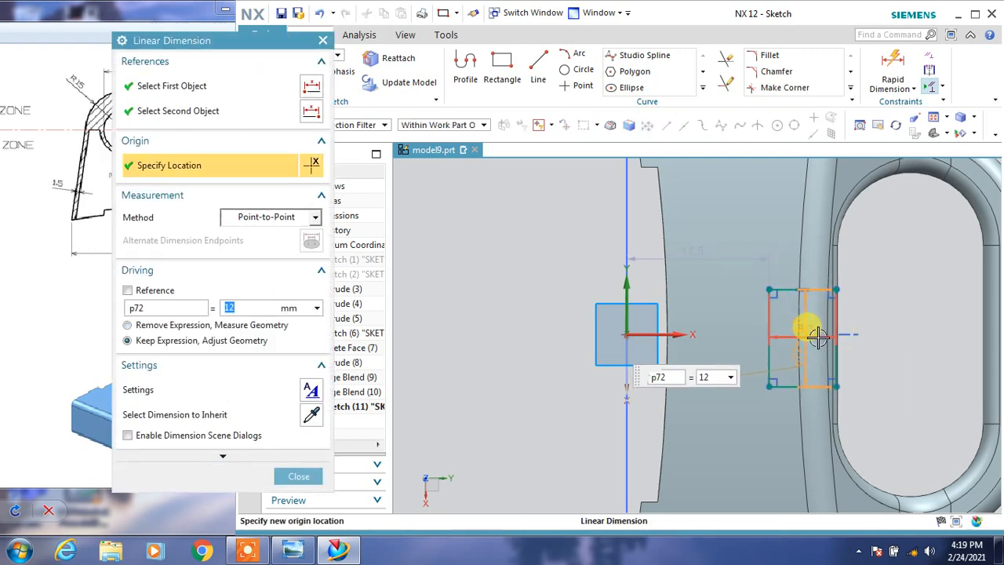
double_click(818, 337)
text(7)
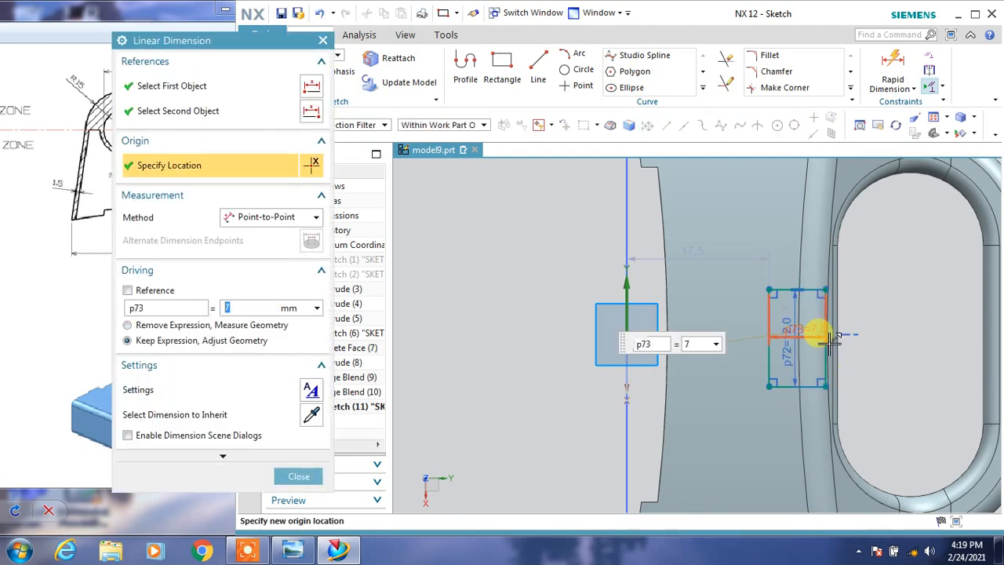
click(313, 476)
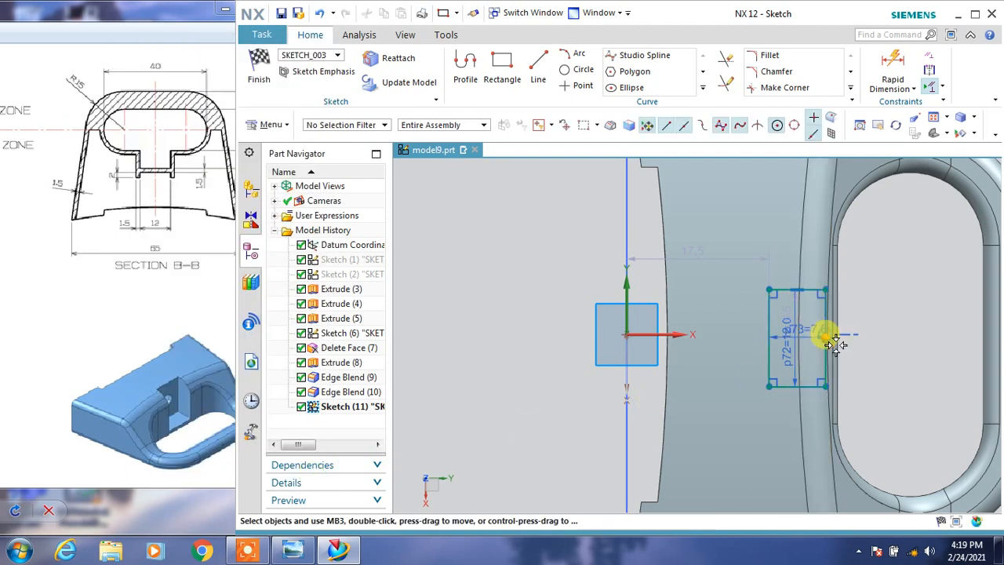
Constrain the midpoint of the rectangle's slot-side edge to the handle slot's straight edge and finish the sketch.
click(825, 335)
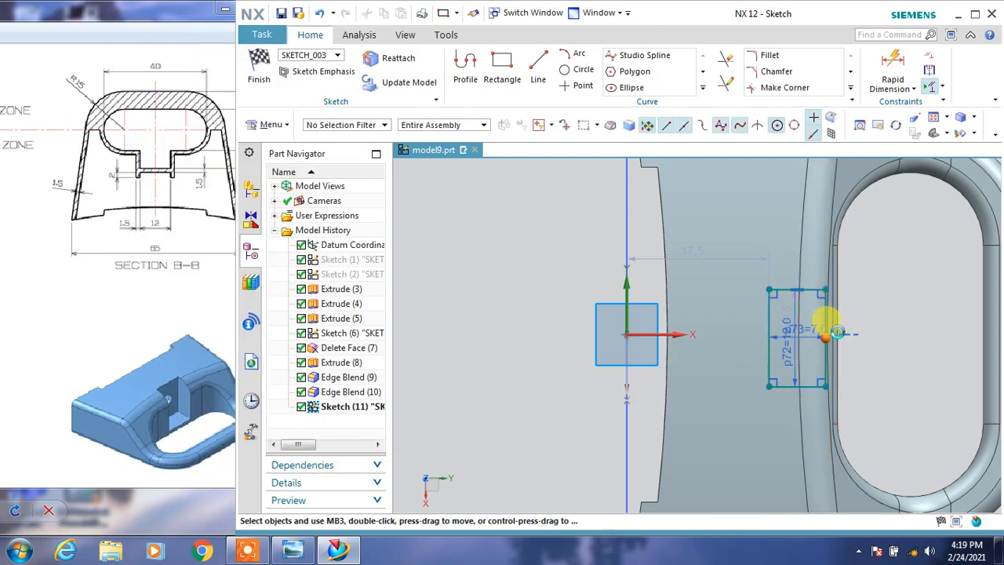
click(835, 329)
click(849, 307)
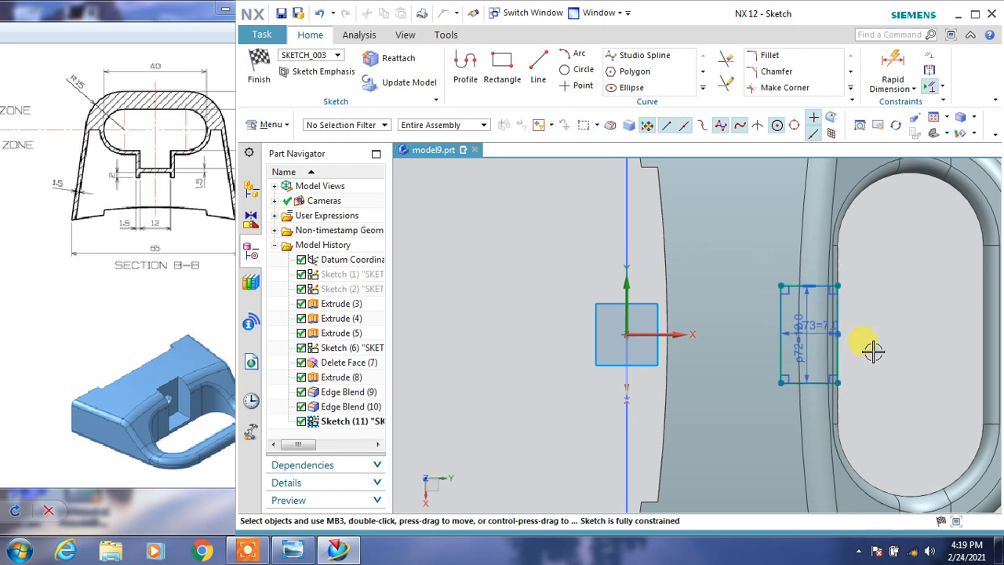
scroll(872, 353, down, 3)
click(258, 68)
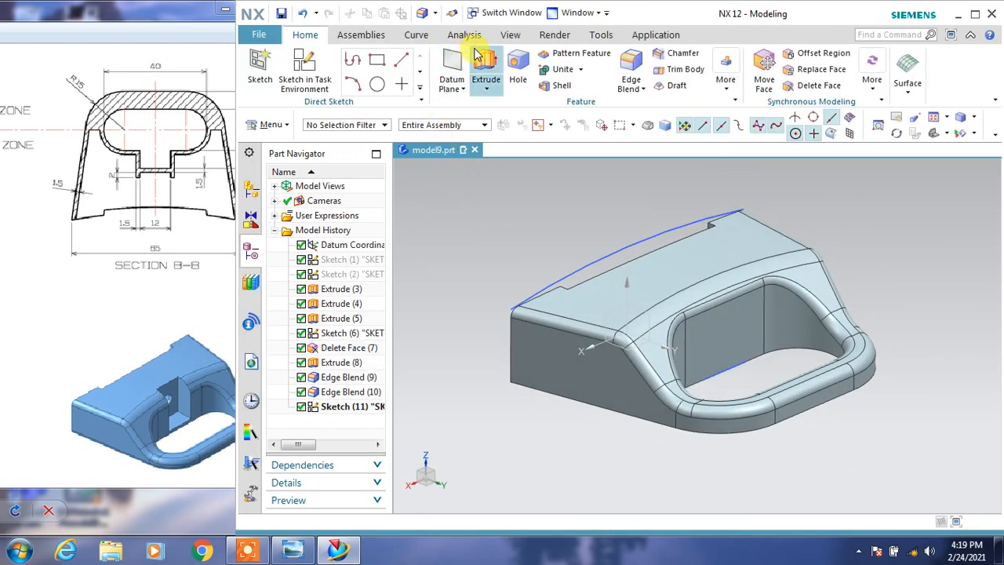
Check the section views and extrude the rectangle as a Subtract cut through the body from 1.5 mm to 29 mm.
click(484, 65)
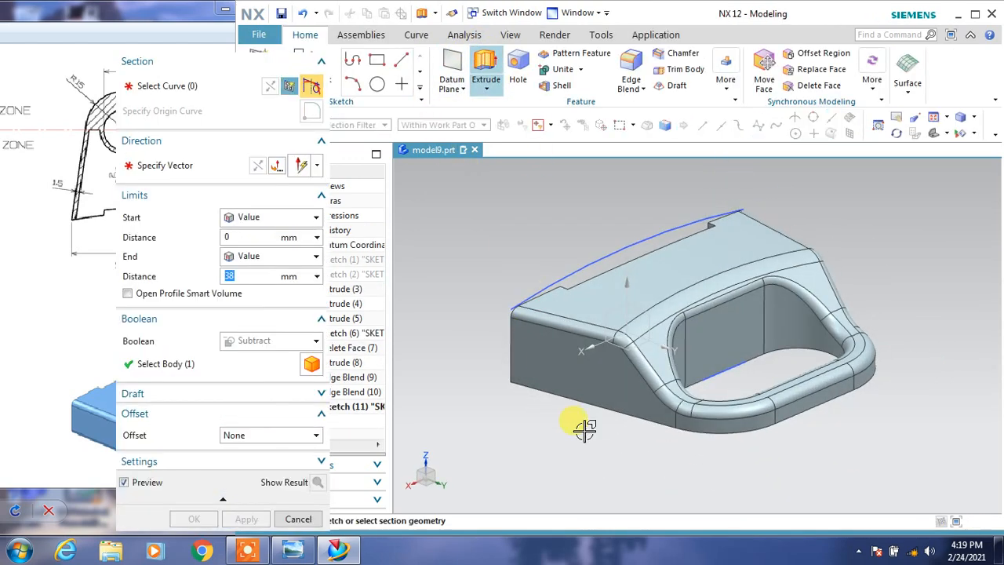
click(719, 375)
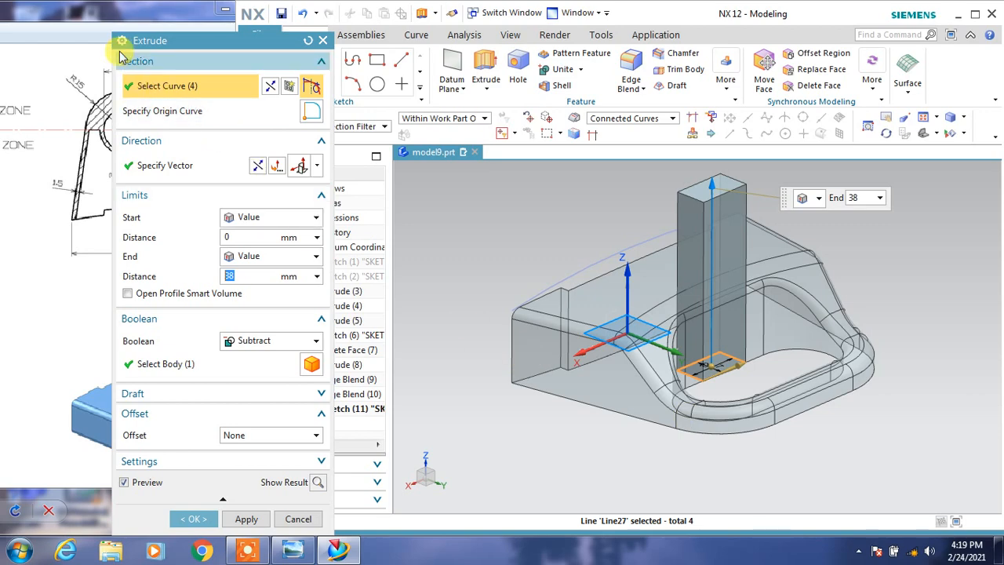
click(108, 36)
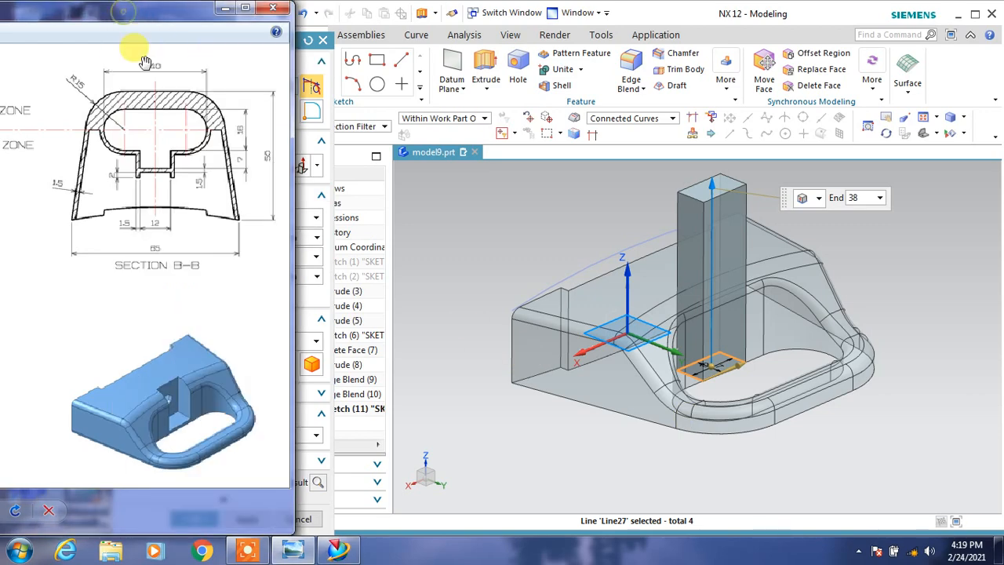
click(247, 11)
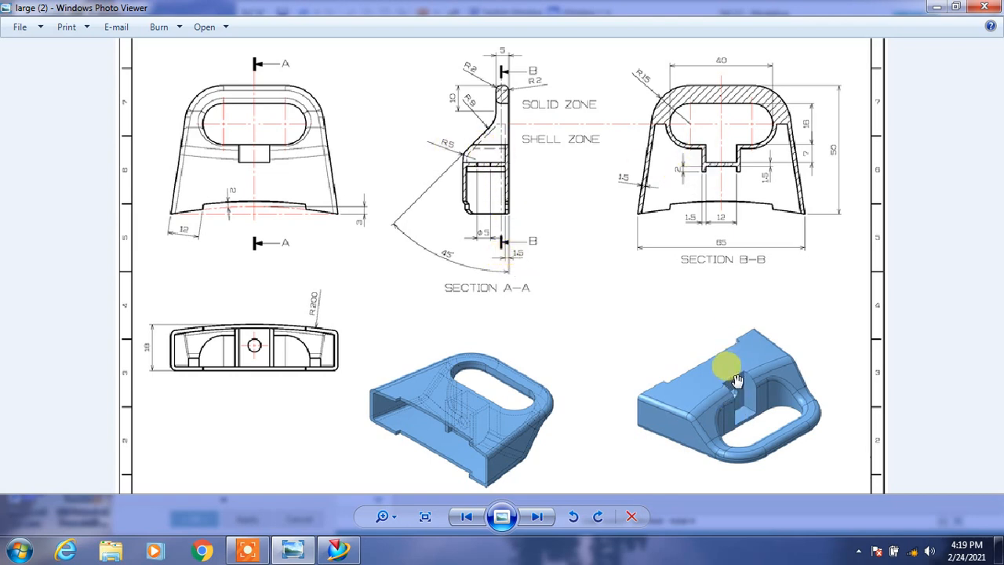
click(950, 8)
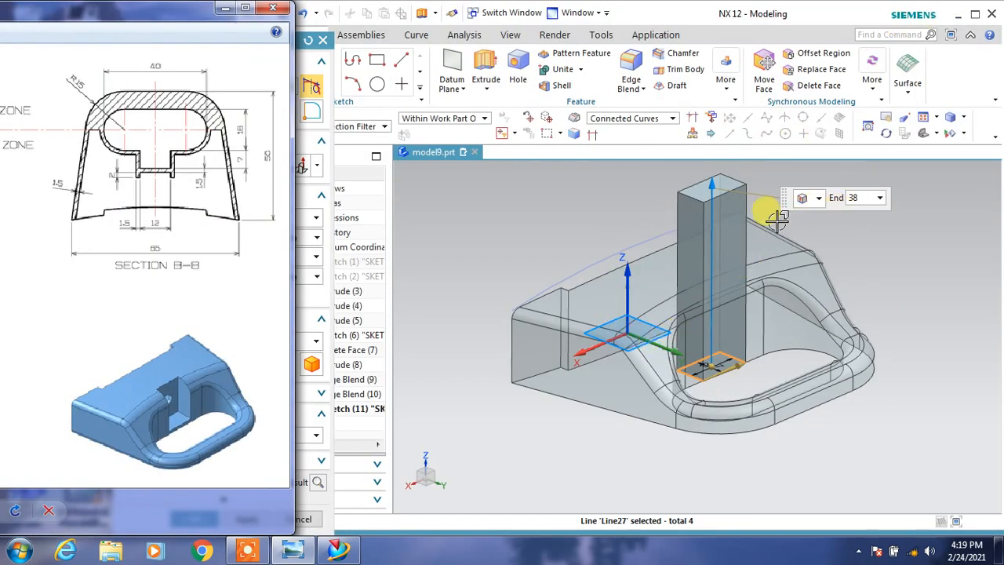
click(298, 51)
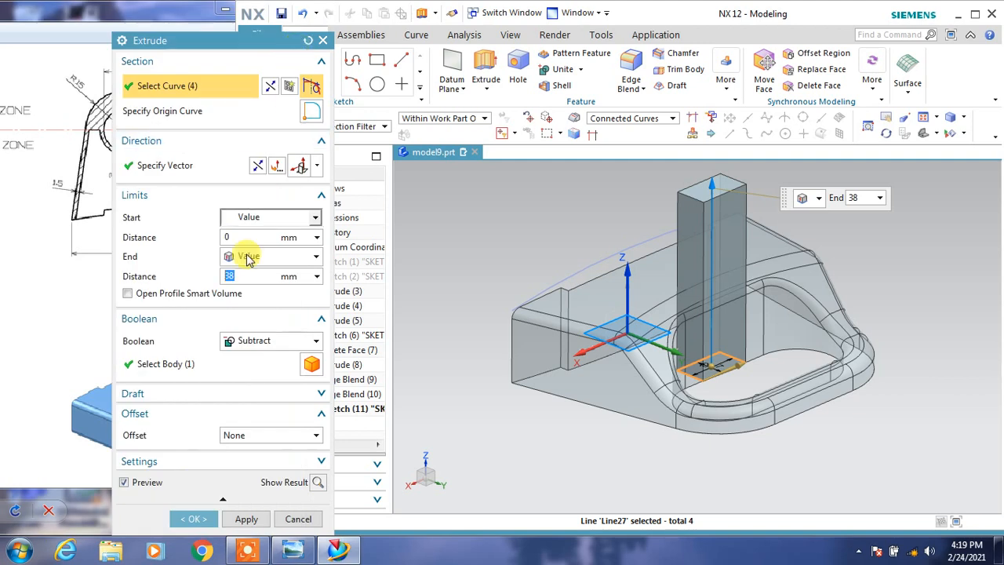
click(247, 238)
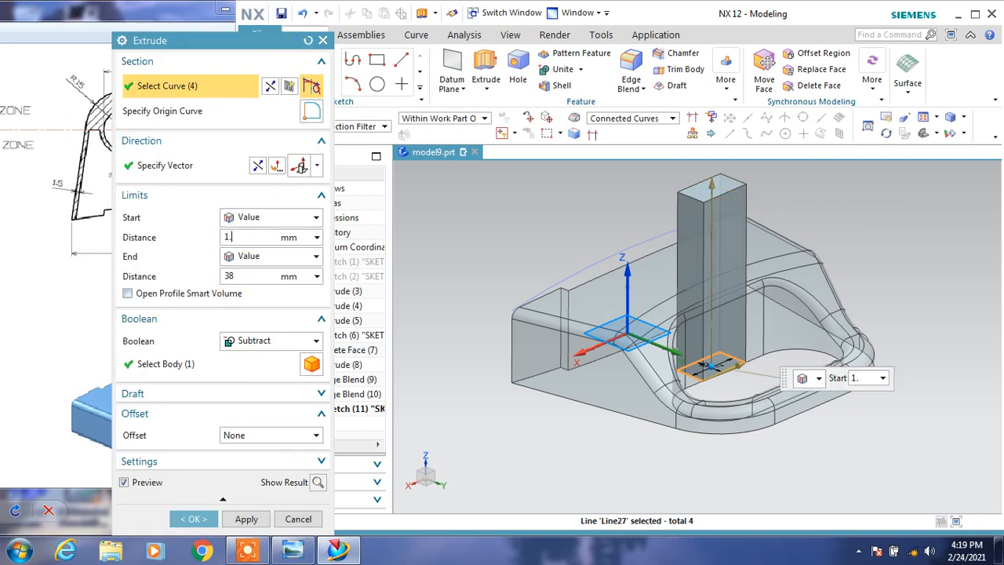
text(1.5)
click(238, 275)
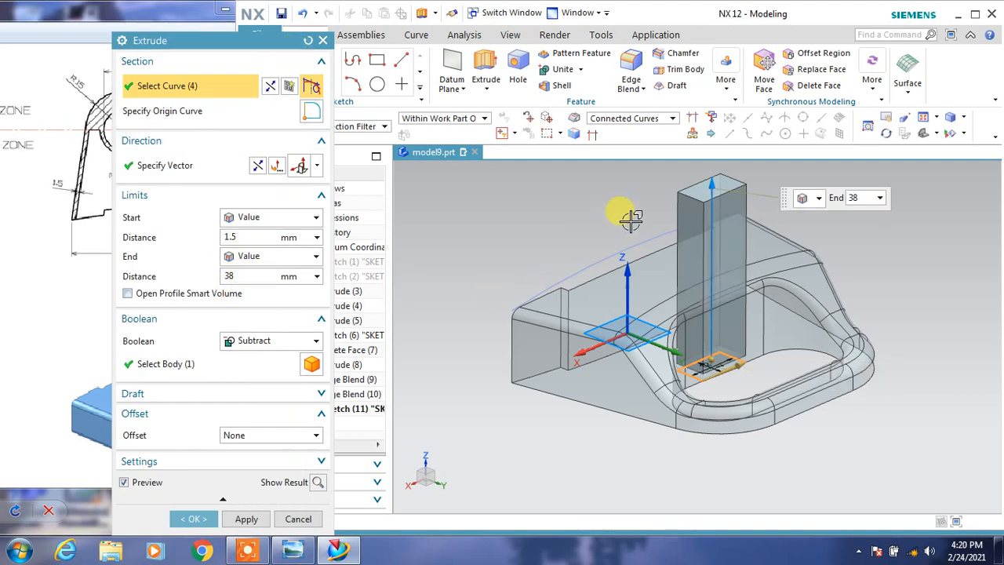
drag(711, 189, 712, 229)
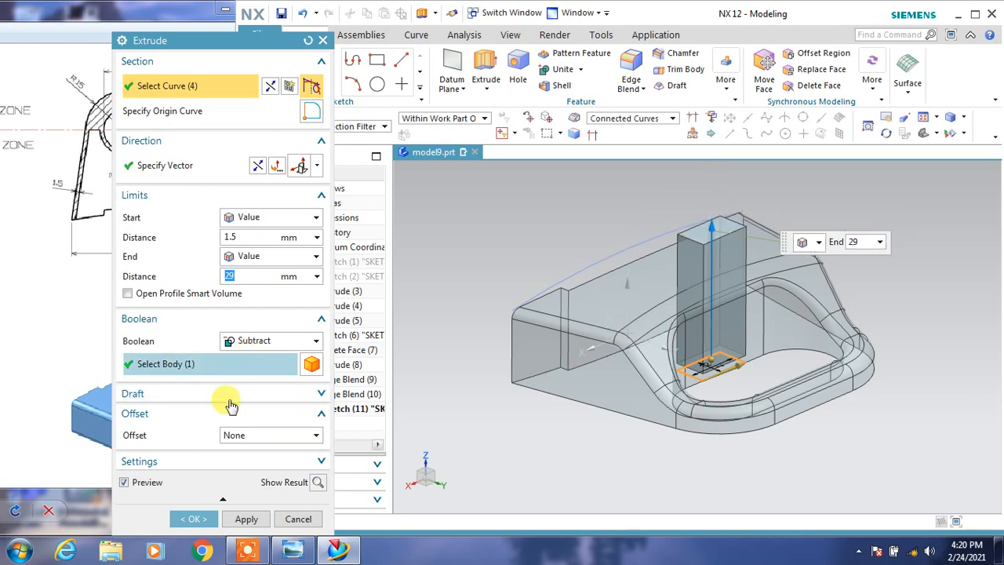
click(188, 515)
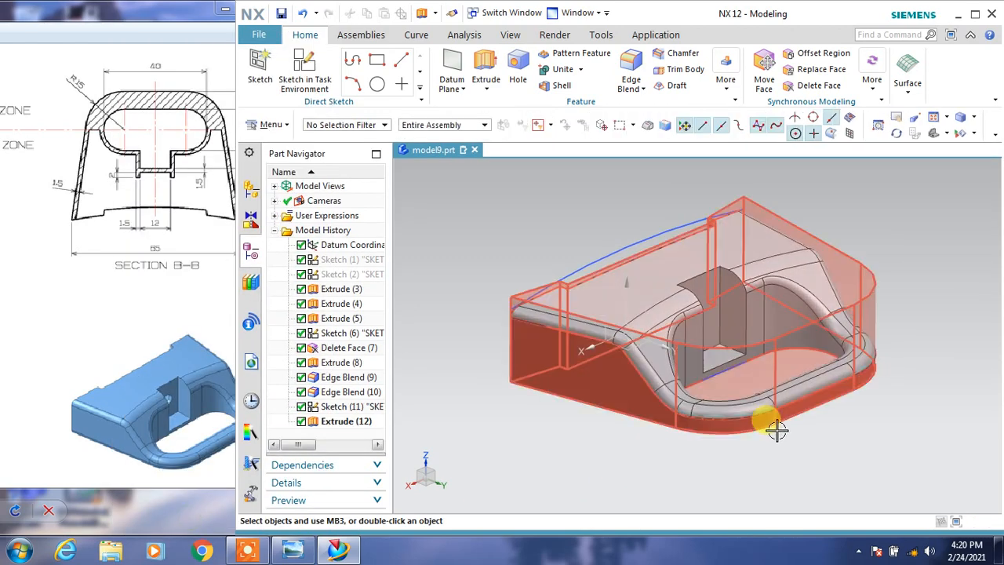
Check the reference drawing and blend the tangent chain of outer edges along the body's underside with a 2 mm radius.
middle_drag(773, 426, 770, 451)
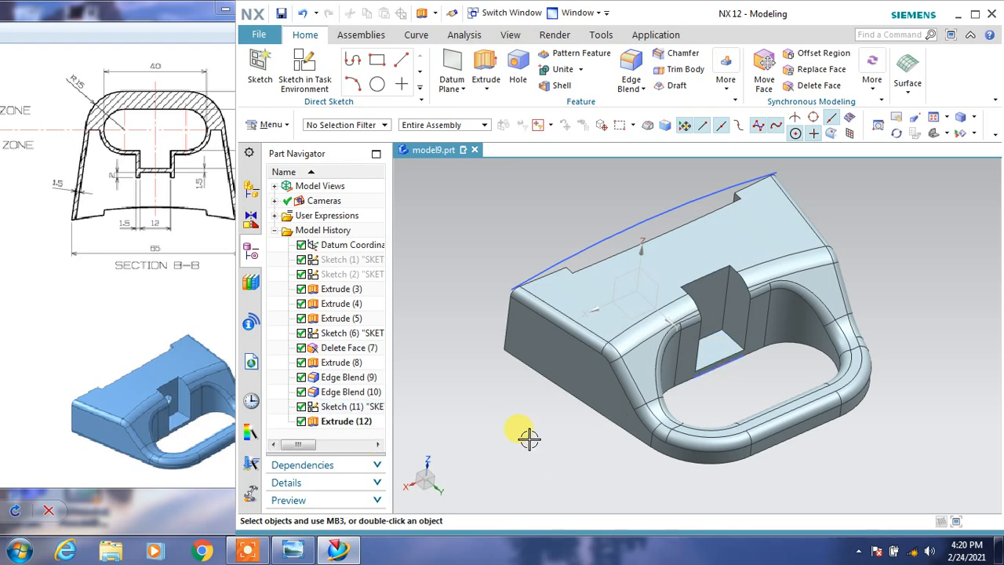
middle_drag(529, 437, 549, 430)
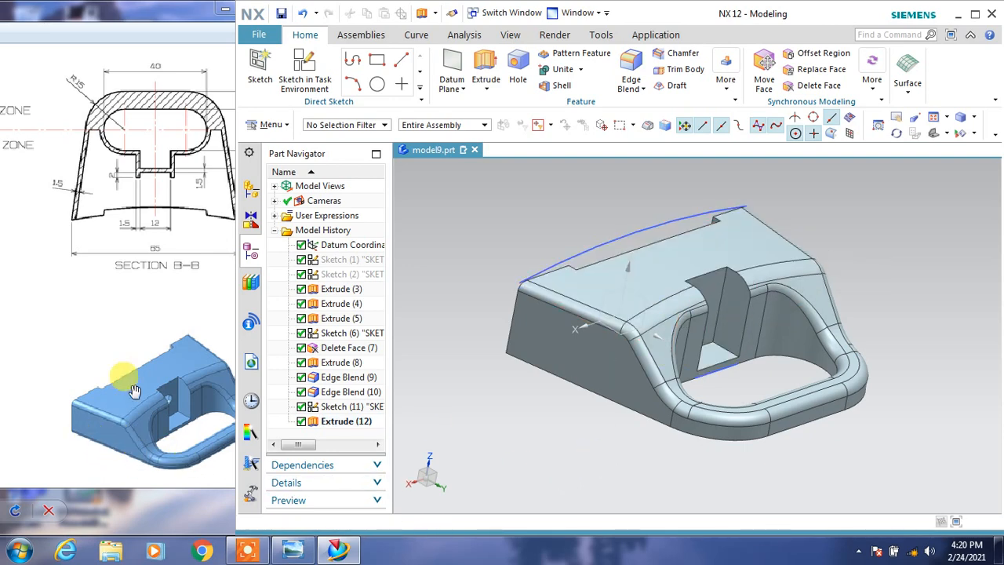
click(117, 284)
drag(142, 265, 138, 253)
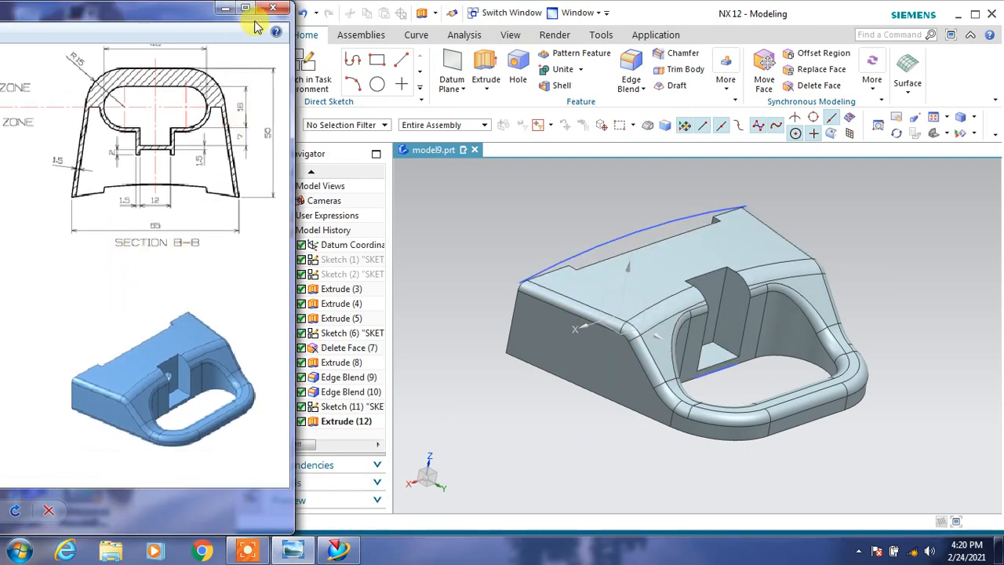
click(631, 75)
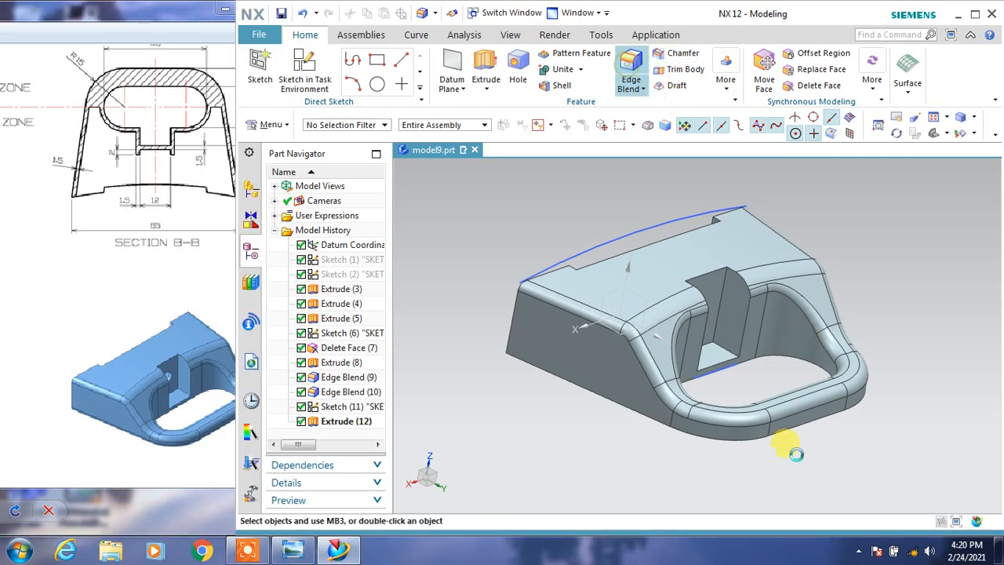
click(714, 442)
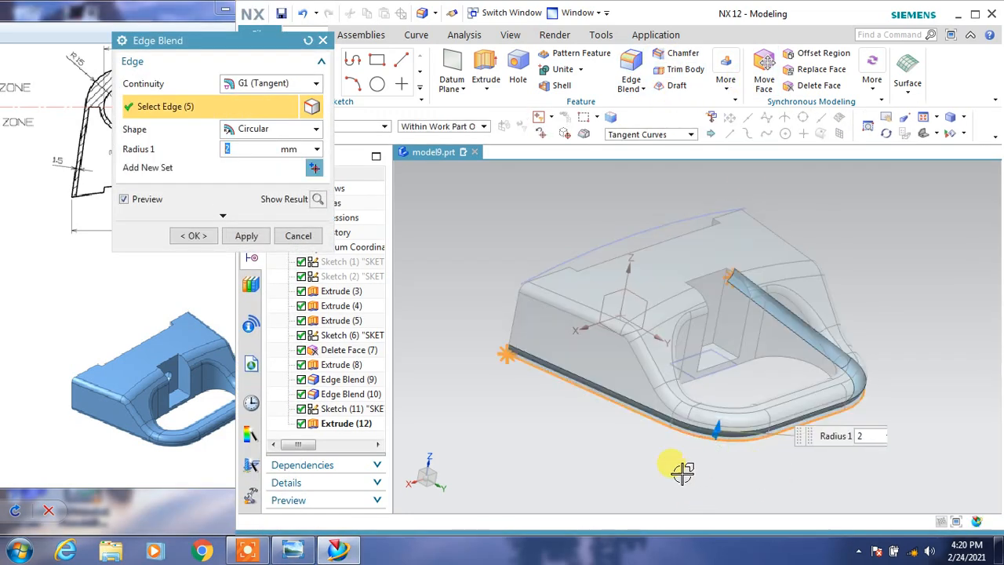
click(196, 237)
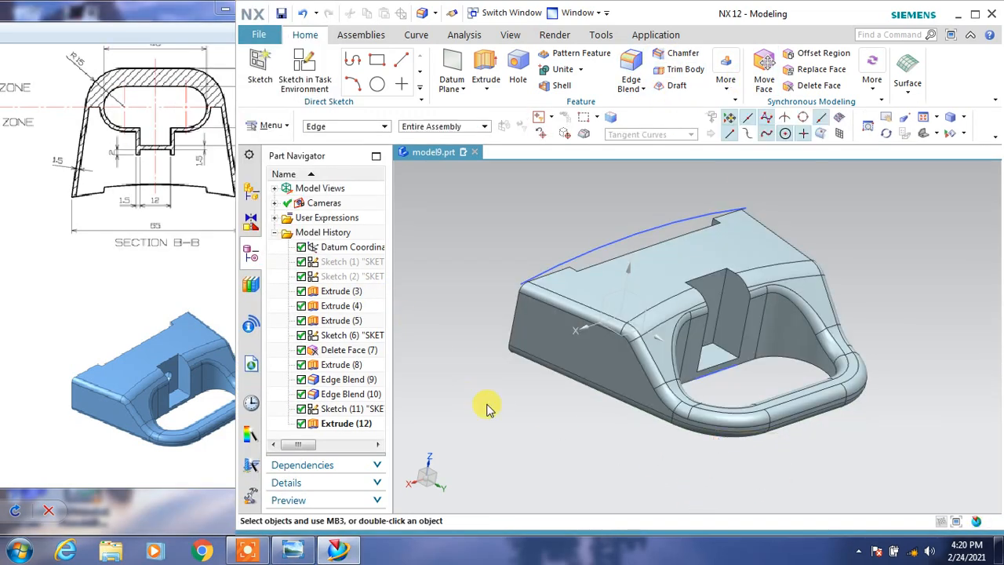
Hide the arc sketch along the curved rear face of the body.
middle_drag(484, 405, 547, 412)
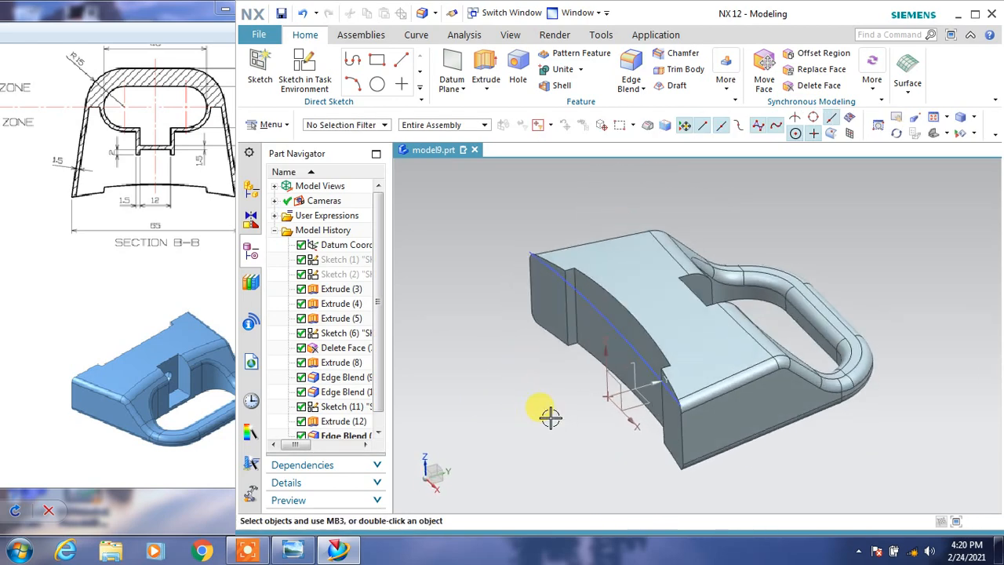
click(598, 304)
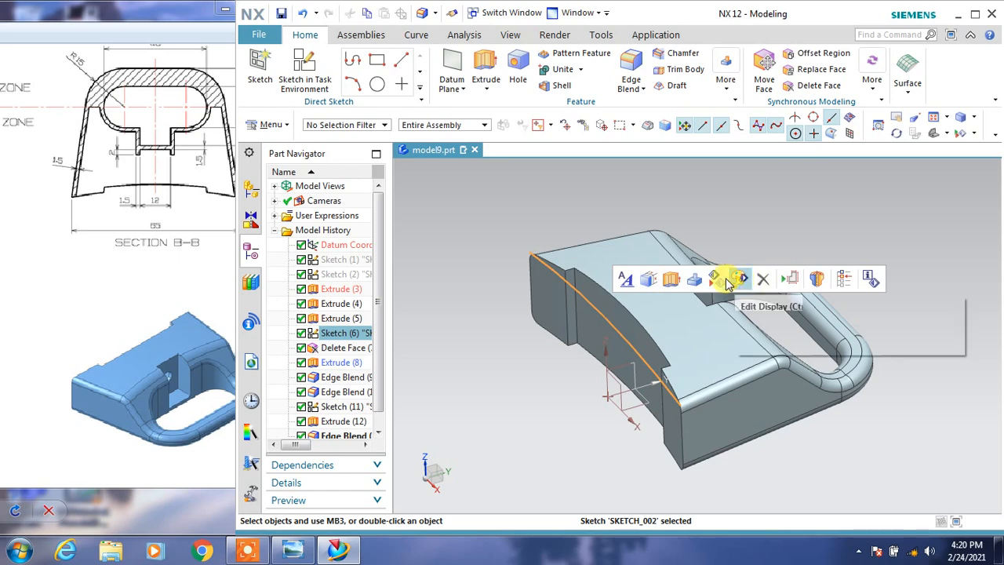
click(719, 278)
Change the solid body's display color to a bluish green.
click(669, 339)
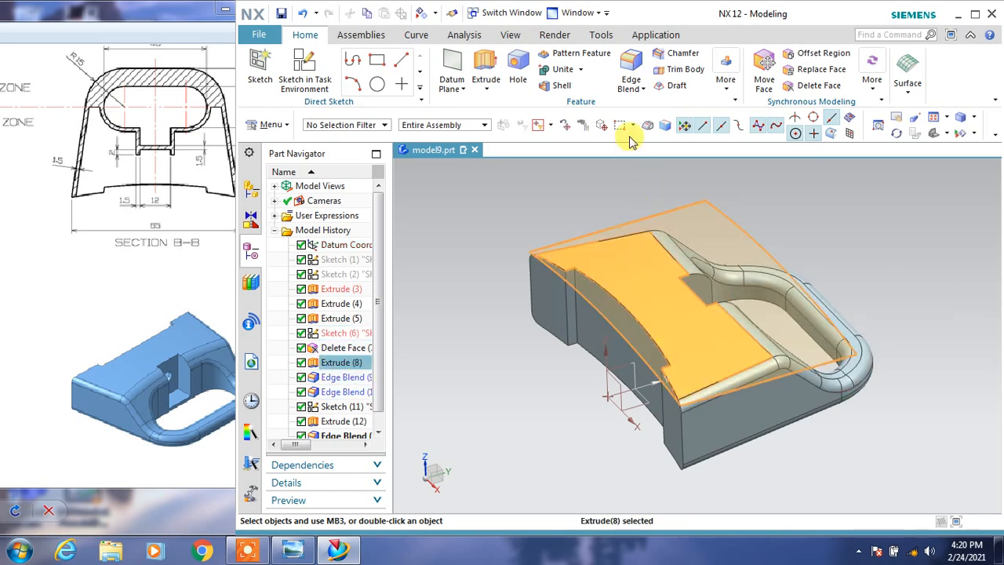
click(510, 34)
click(756, 75)
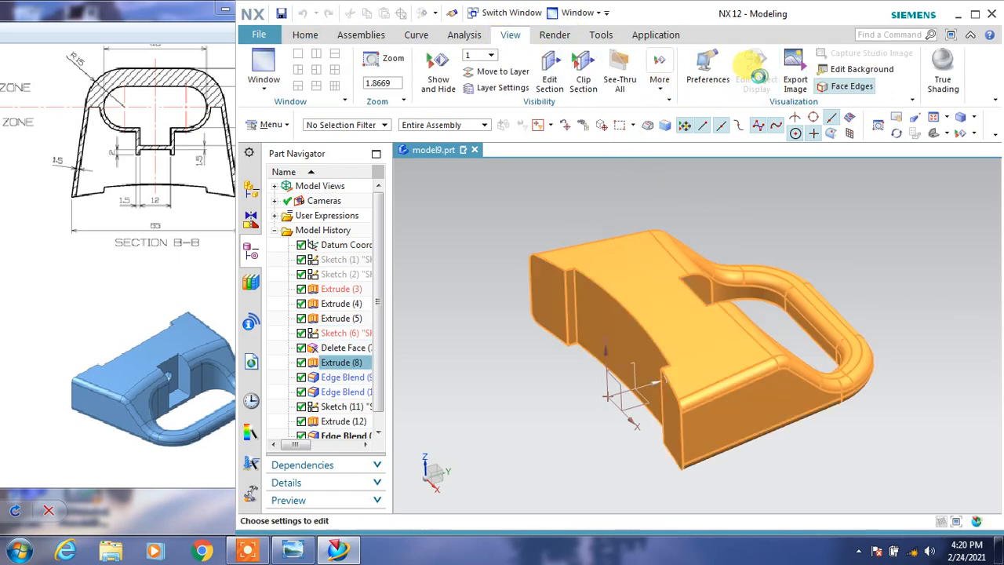
click(287, 129)
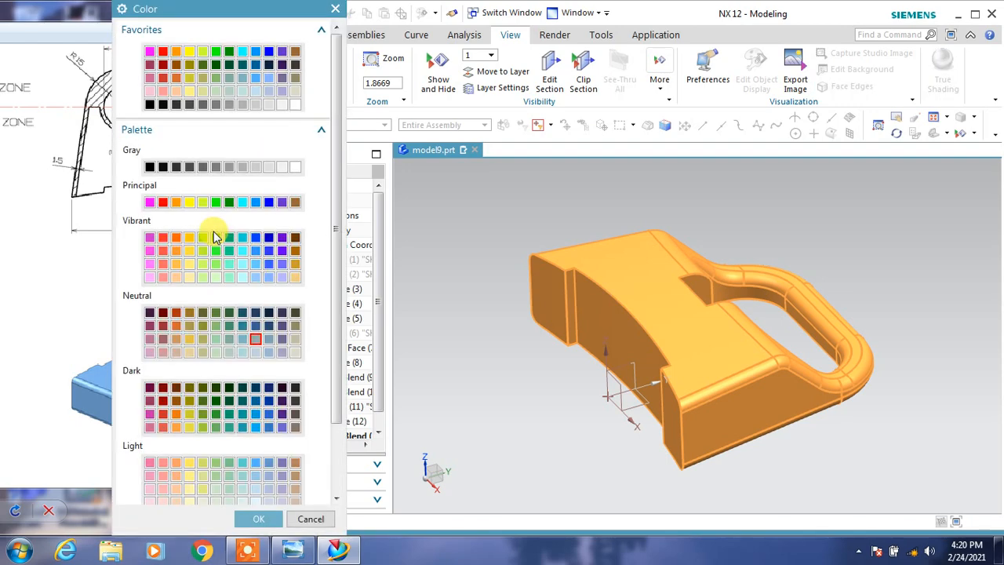
click(262, 518)
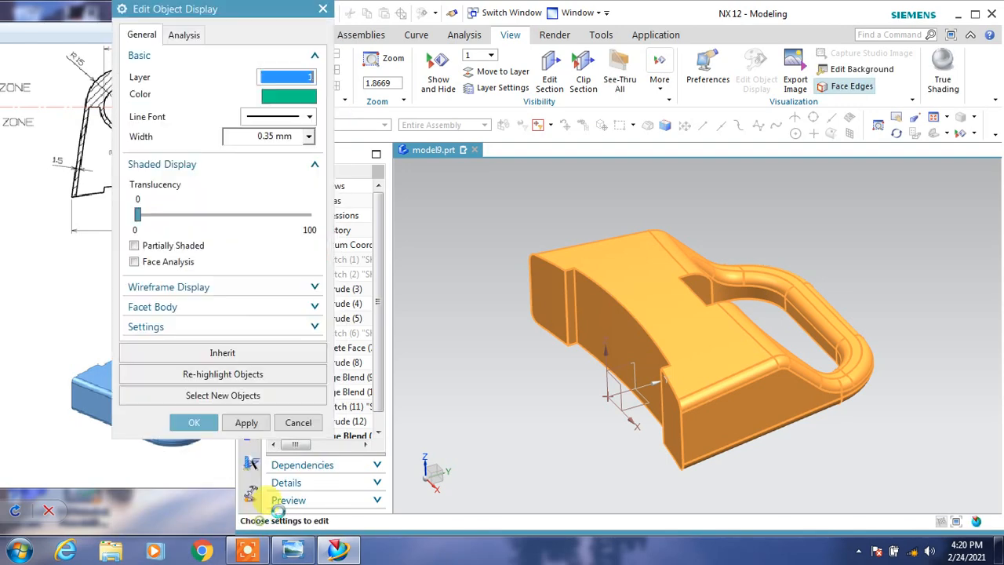
click(213, 422)
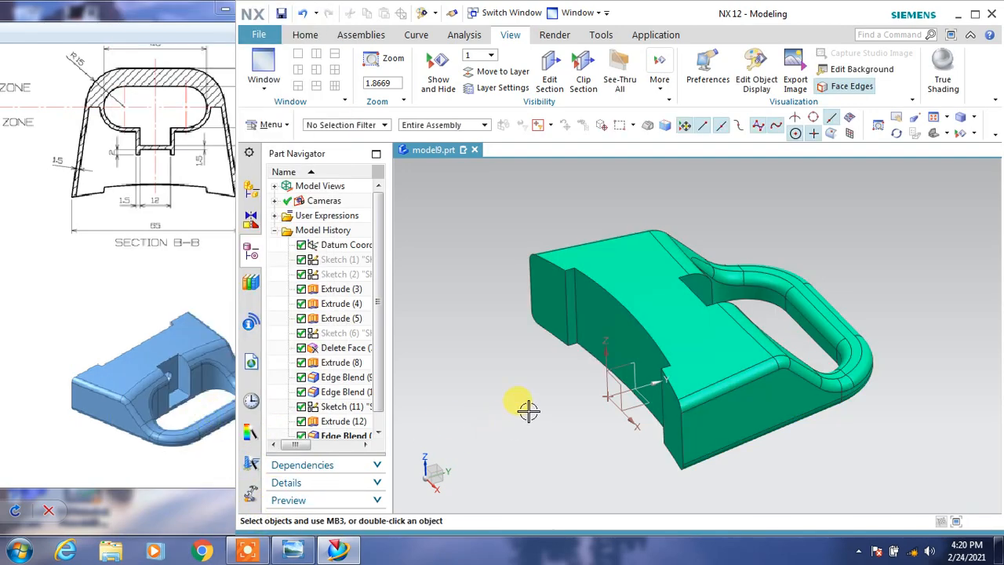
mouse_move(528, 410)
middle_down()
mouse_move(463, 403)
mouse_move(463, 419)
mouse_move(493, 397)
mouse_move(526, 401)
mouse_move(544, 417)
mouse_move(535, 413)
middle_up()
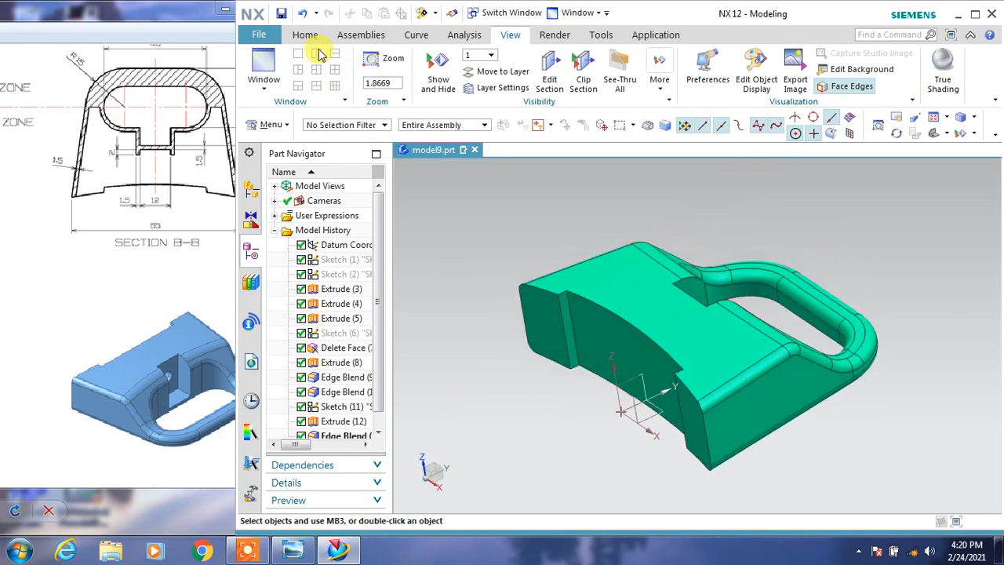
click(308, 35)
click(561, 86)
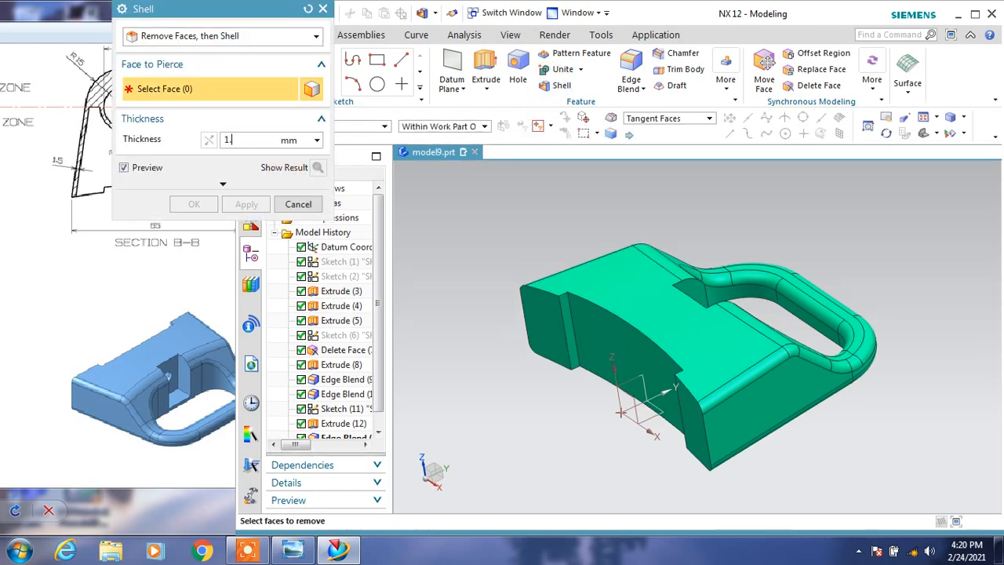
click(89, 26)
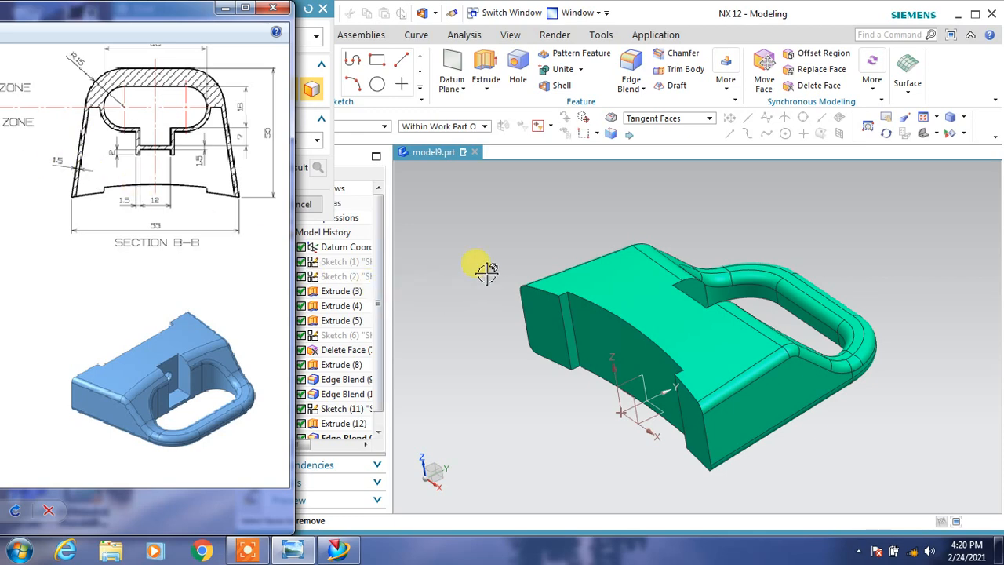
click(329, 137)
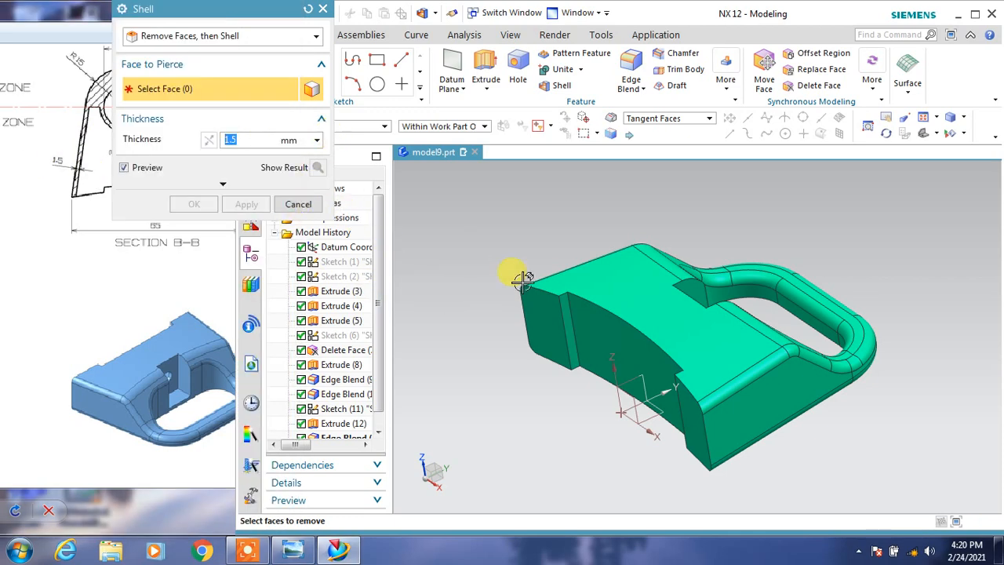
click(616, 343)
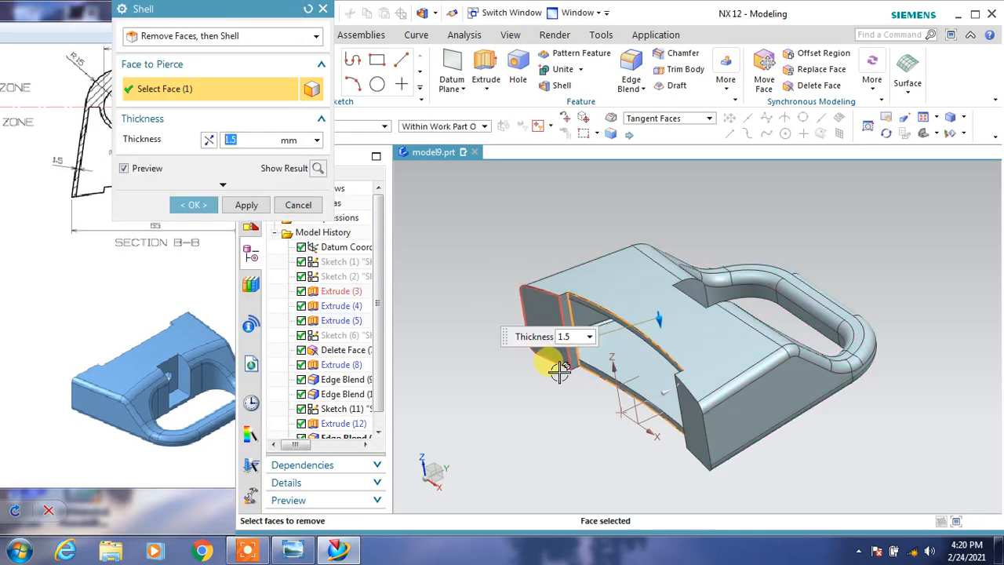
scroll(572, 341, up, 4)
click(570, 304)
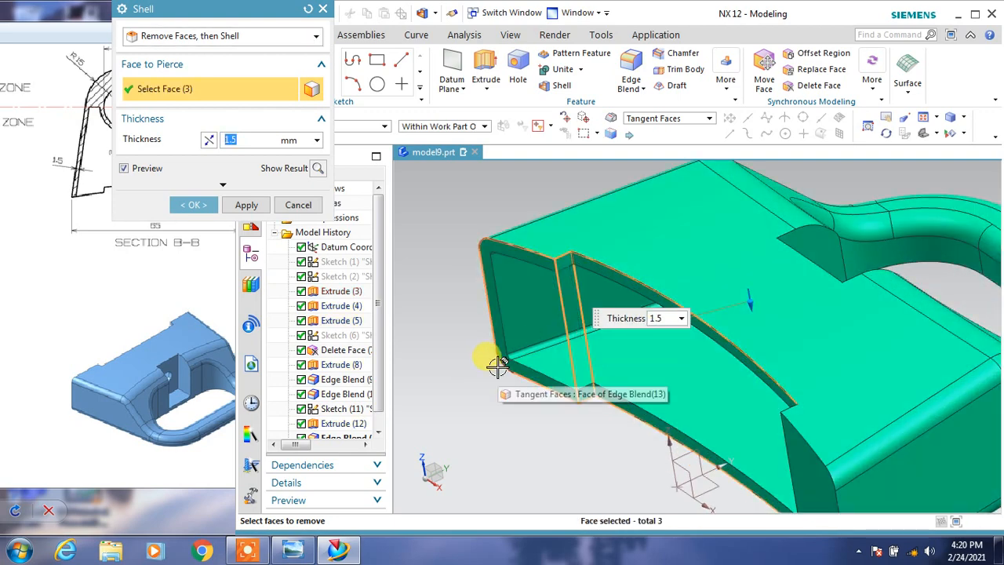
middle_drag(493, 363, 538, 353)
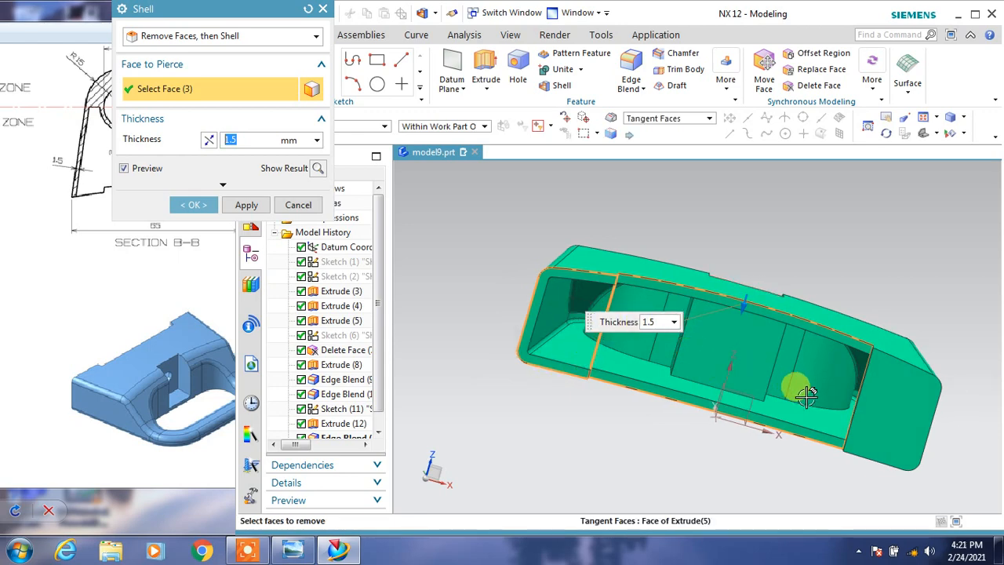
middle_drag(746, 377, 729, 381)
middle_drag(845, 396, 707, 192)
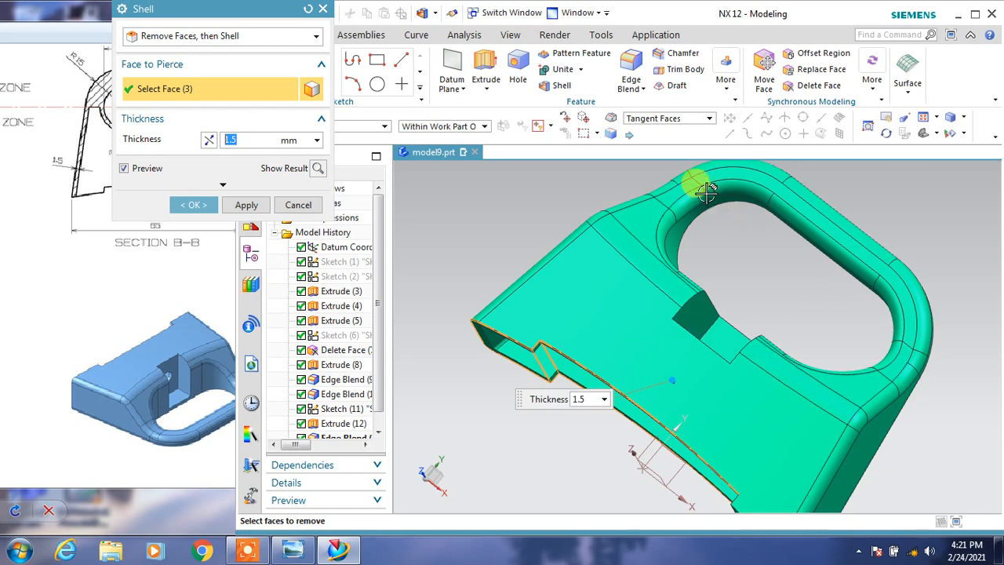
click(298, 205)
Check section B-B in the reference drawing and create a datum plane offset 35 mm from the XZ plane through the handle opening.
click(152, 226)
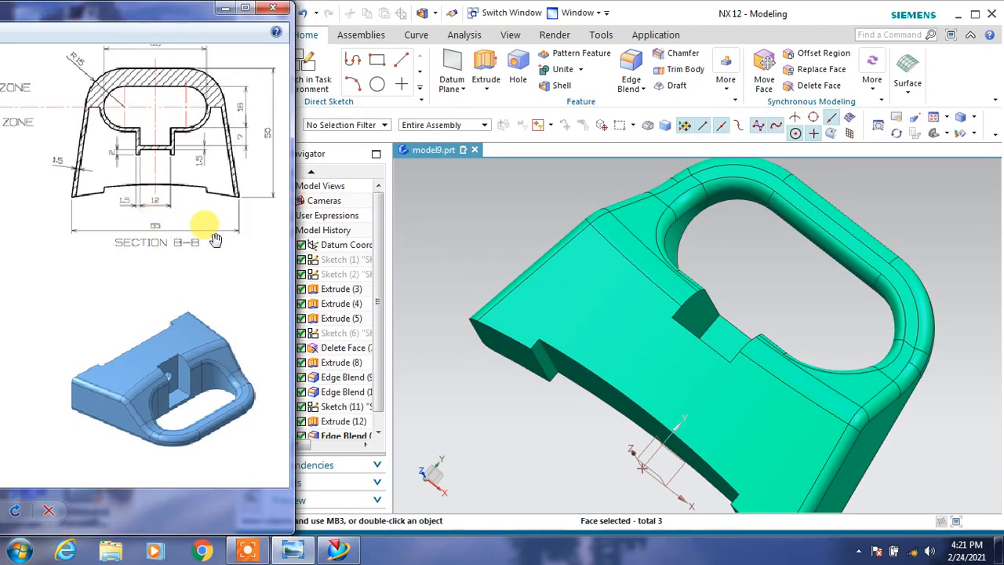
scroll(210, 245, up, 2)
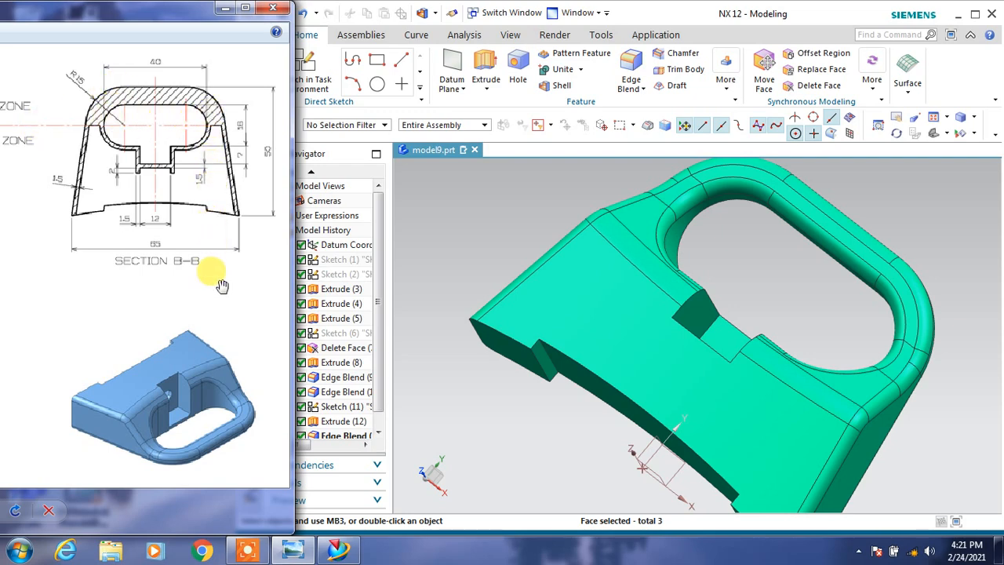
middle_drag(694, 276, 646, 261)
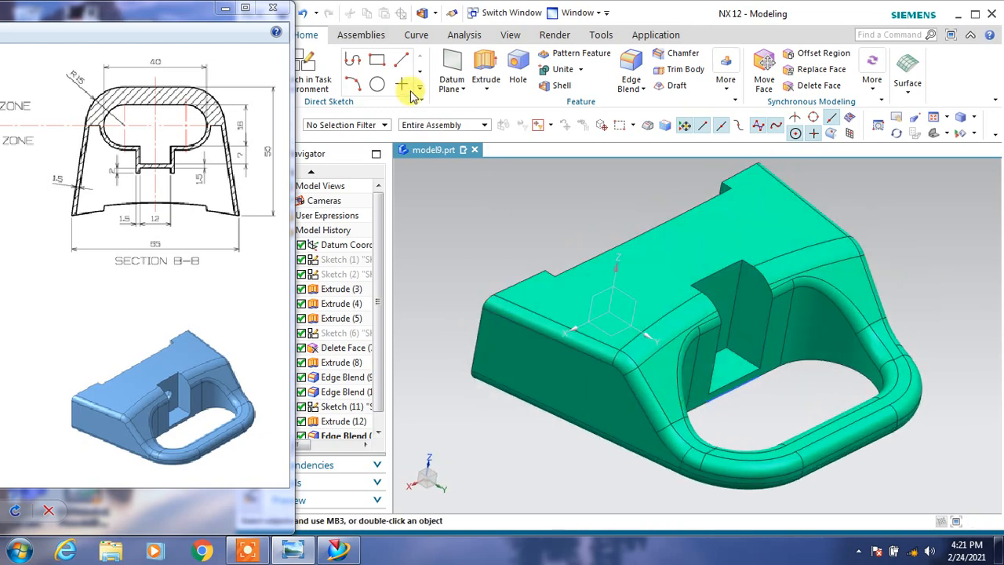
click(451, 63)
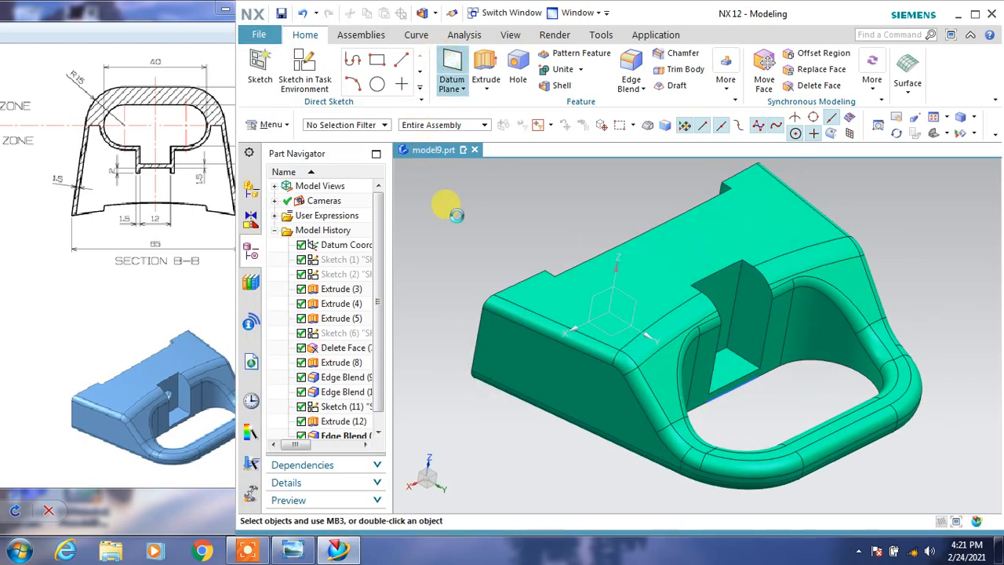
click(594, 292)
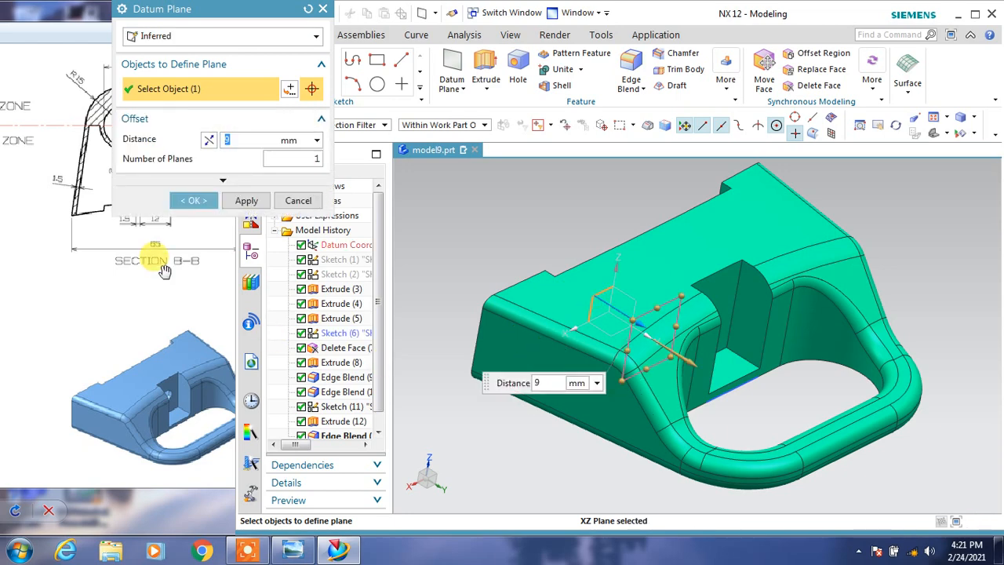
click(162, 269)
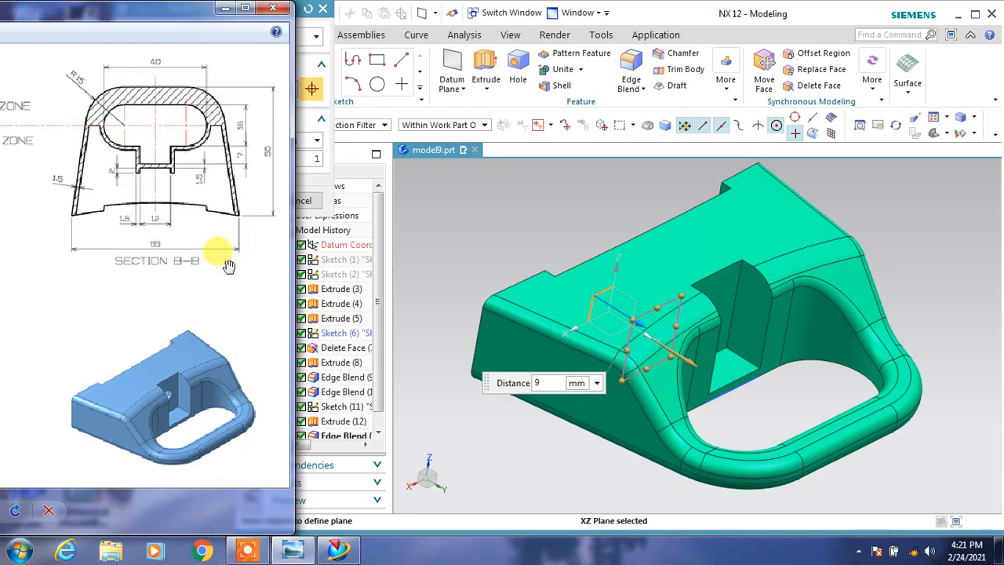
click(329, 48)
click(239, 139)
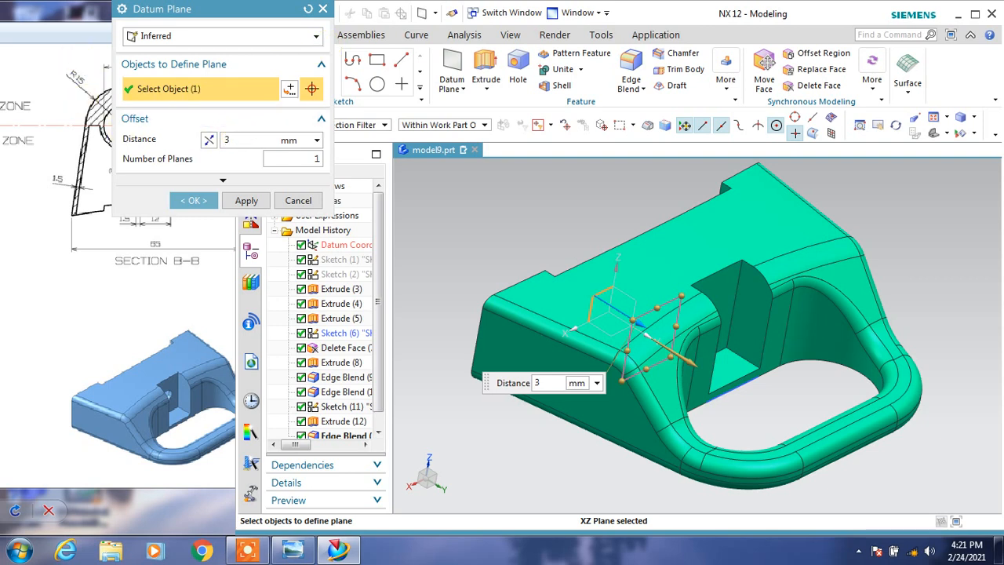
key(Return)
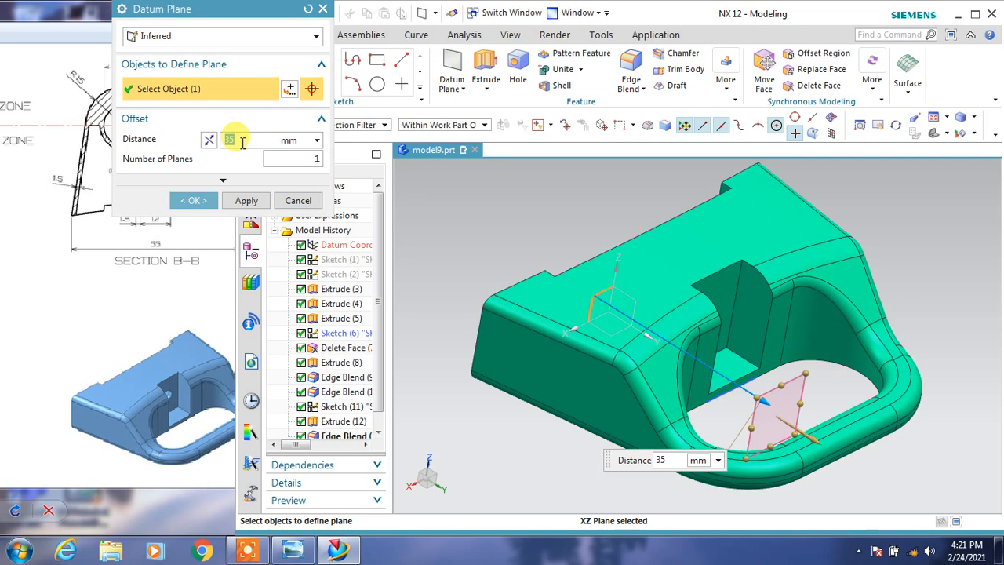
click(78, 163)
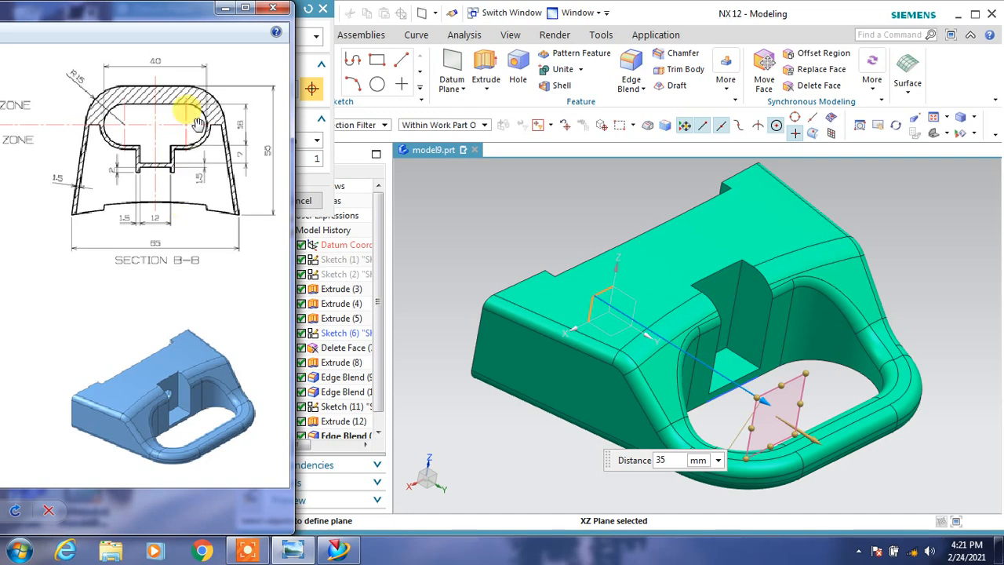
click(311, 79)
click(314, 63)
click(194, 166)
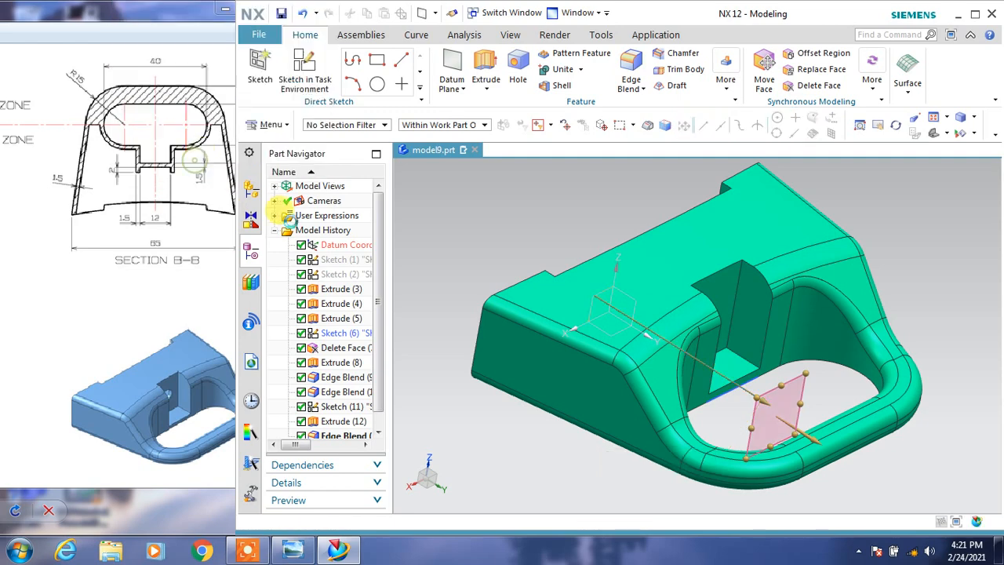
Split the solid body with the datum plane that runs through the handle opening.
click(714, 91)
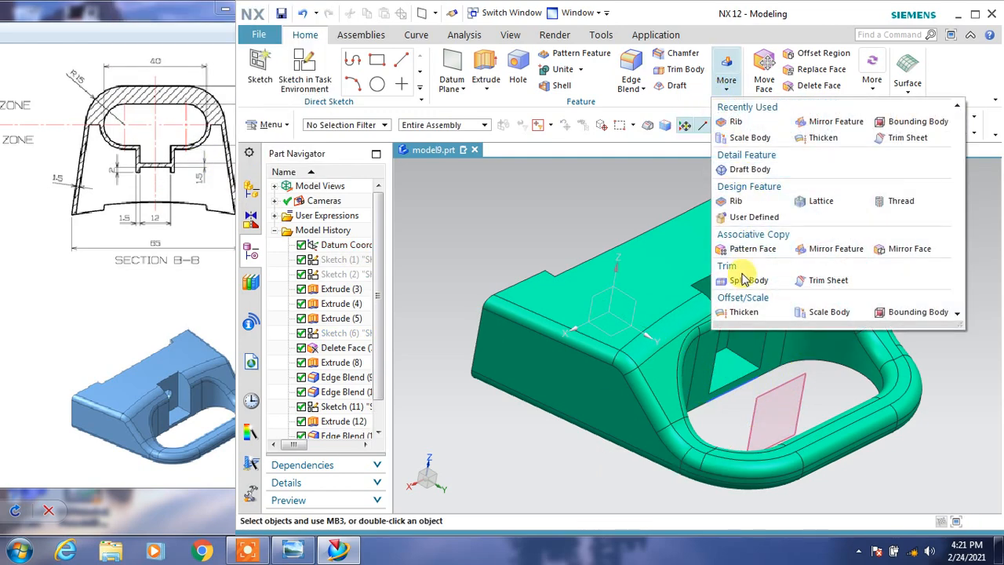
click(742, 280)
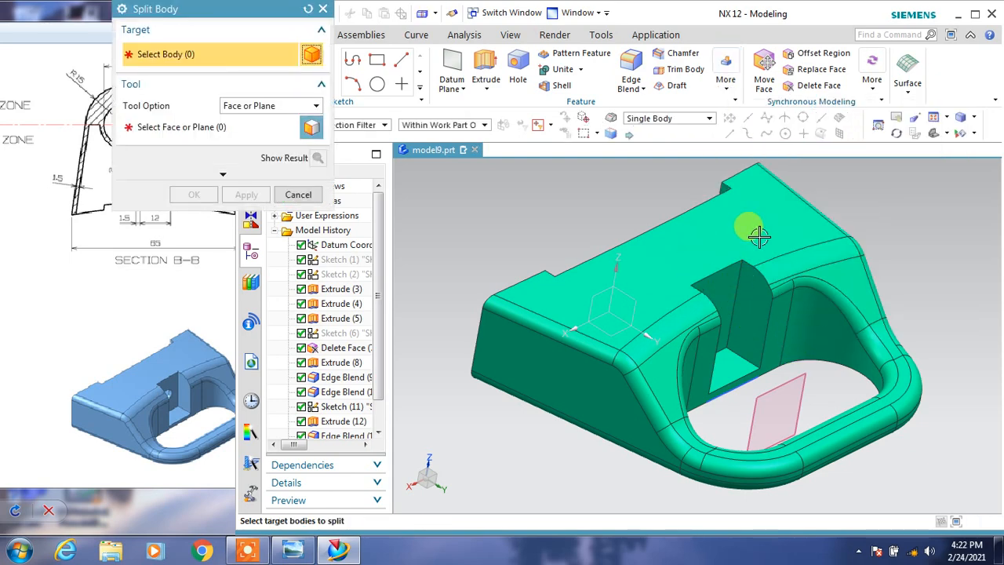
click(798, 281)
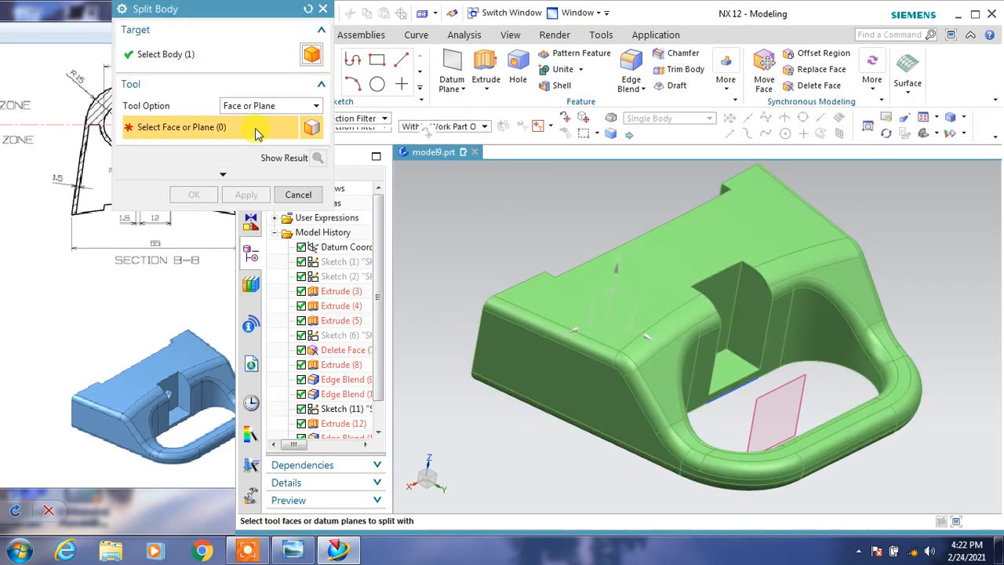
click(795, 384)
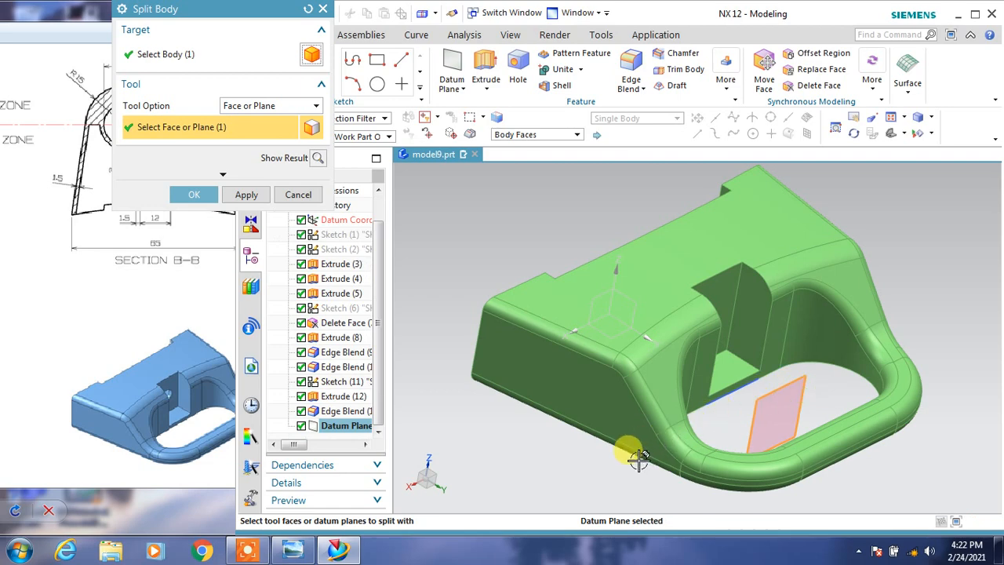
click(191, 193)
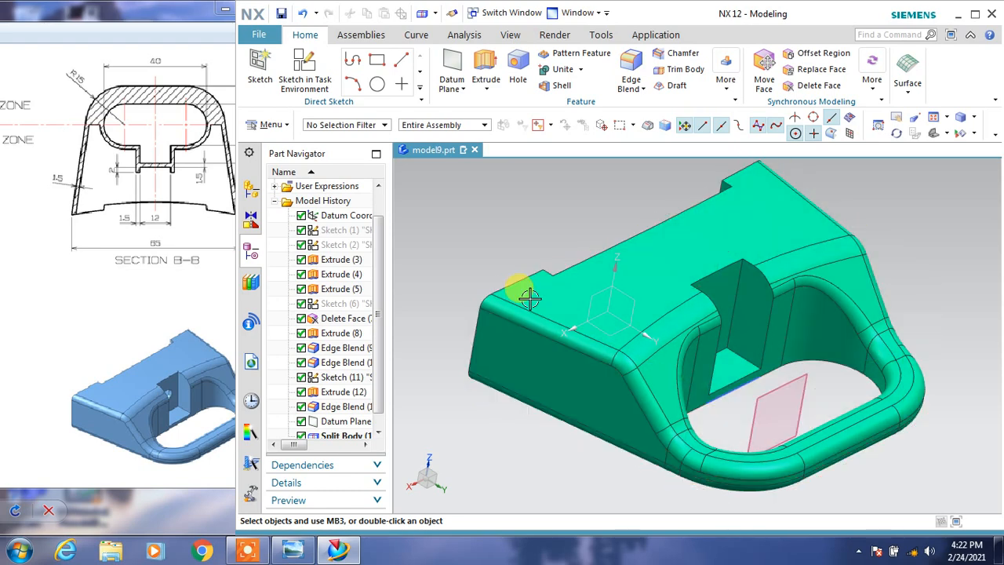
Set up a 1.5 mm shell of the main body, removing the curved rear face, its two step faces and both flat end faces.
click(561, 85)
middle_drag(472, 259, 533, 274)
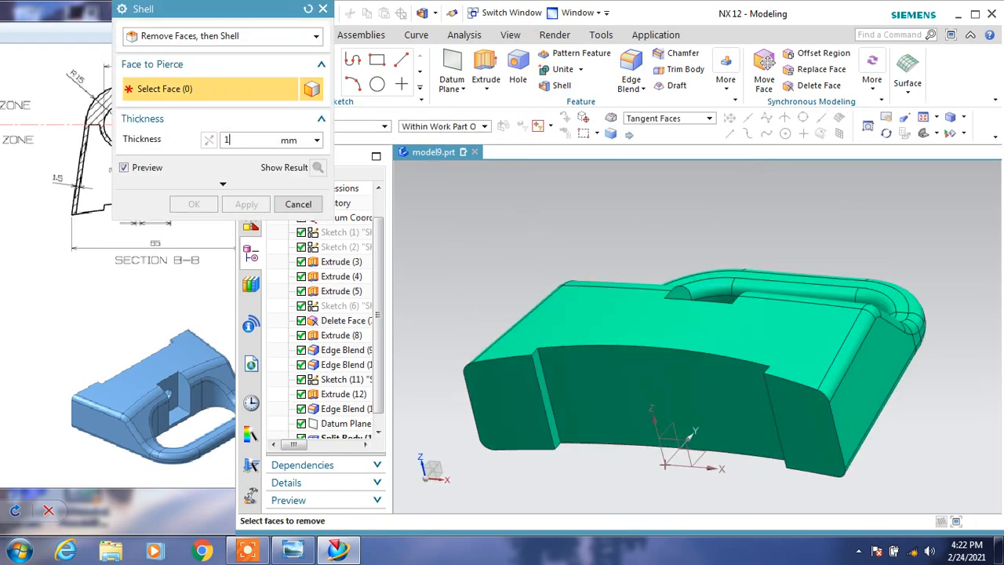
click(584, 385)
click(546, 384)
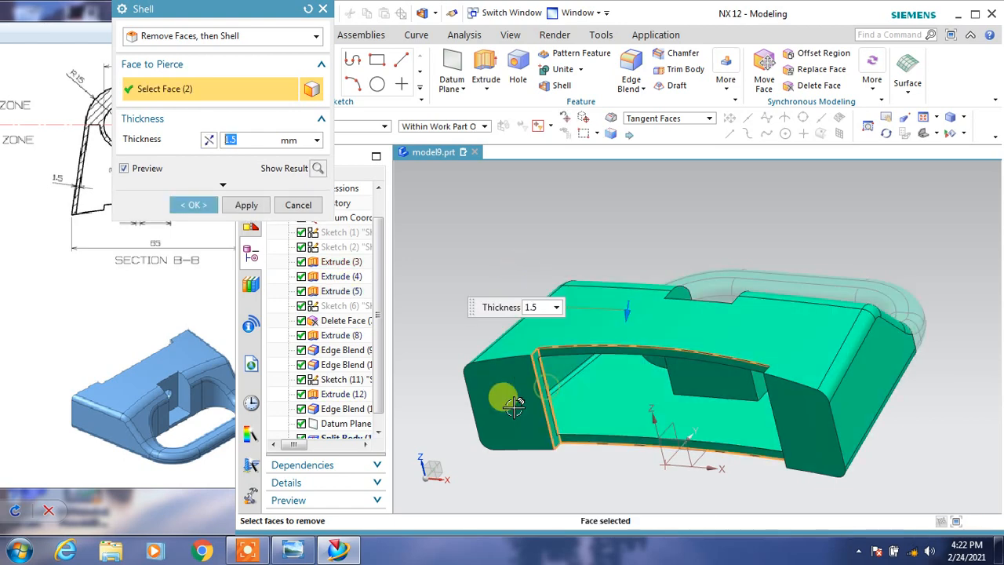
click(520, 410)
click(795, 441)
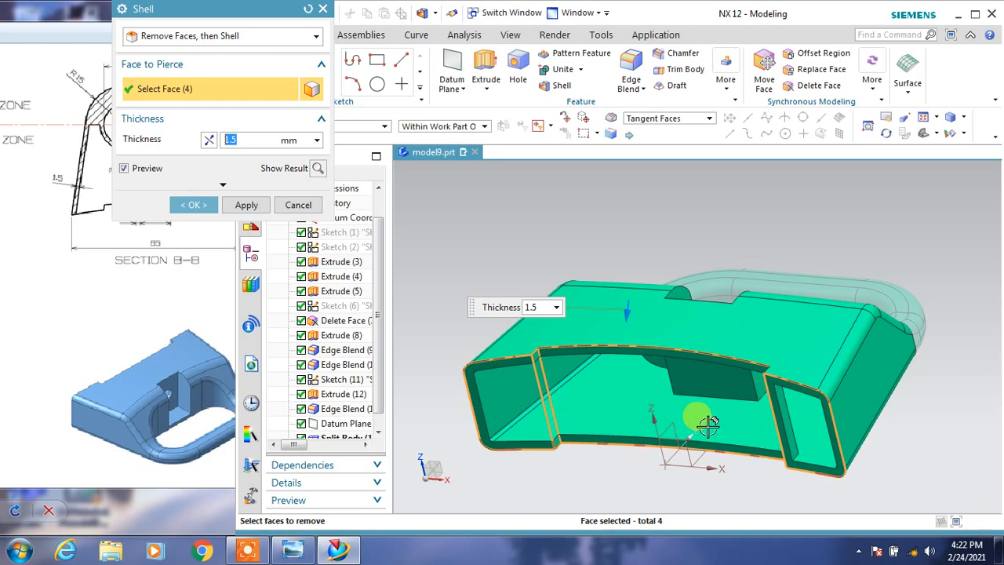
middle_drag(686, 427, 919, 360)
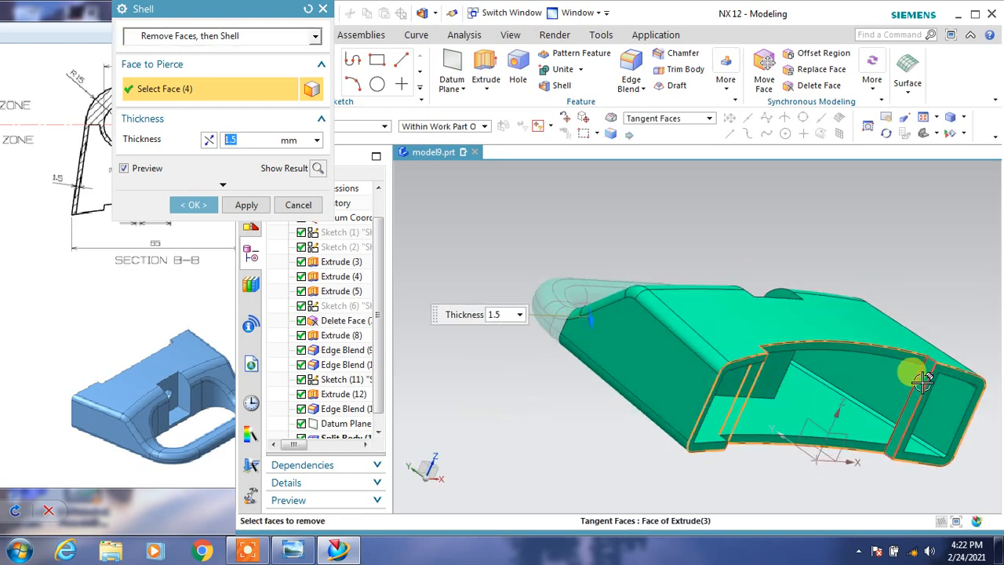
click(937, 366)
middle_drag(833, 422, 793, 410)
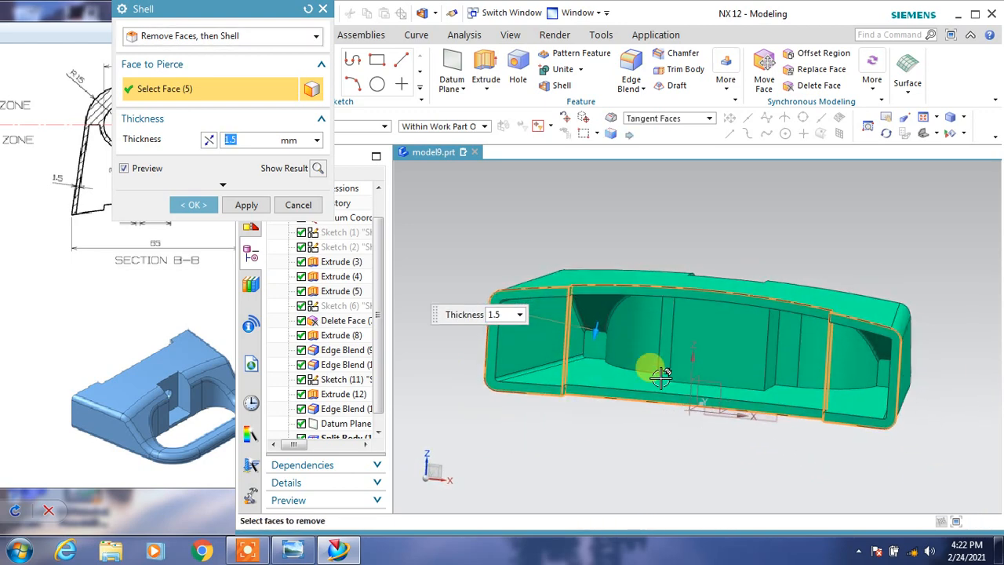
Add the two cut faces where the handle was split off to the removed faces and complete the 1.5 mm shell.
scroll(592, 341, up, 3)
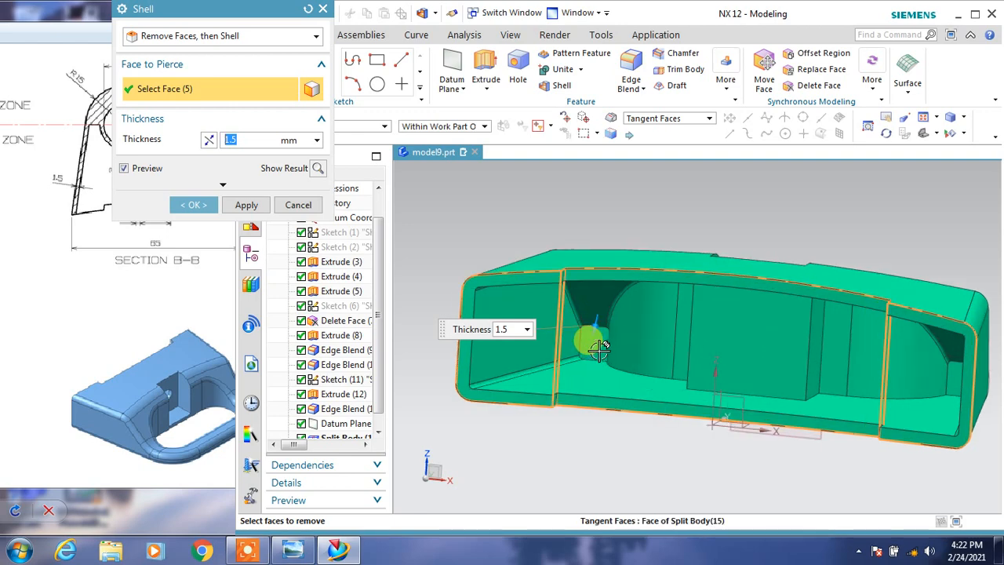
scroll(601, 365, down, 2)
scroll(602, 374, down, 2)
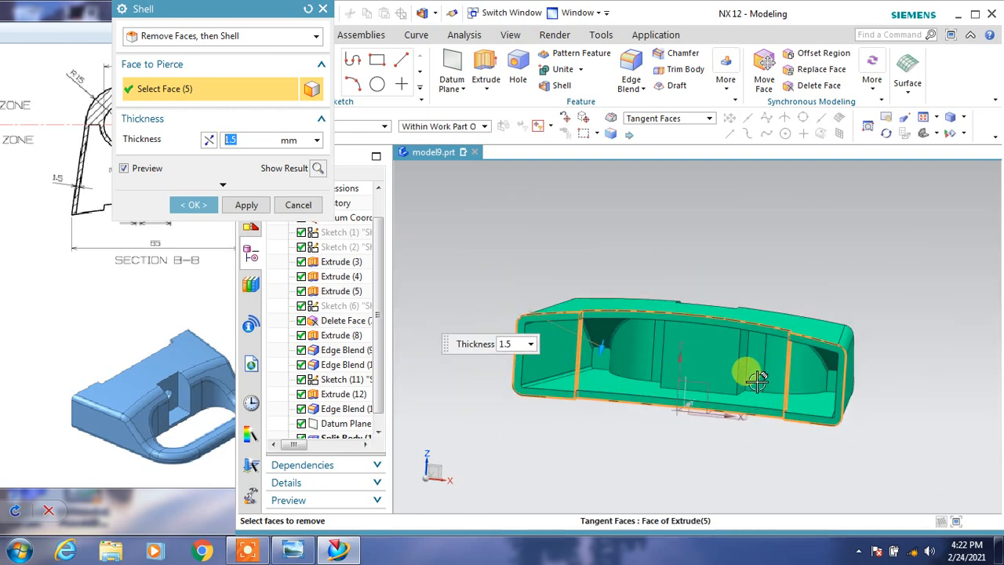
middle_drag(750, 369, 710, 379)
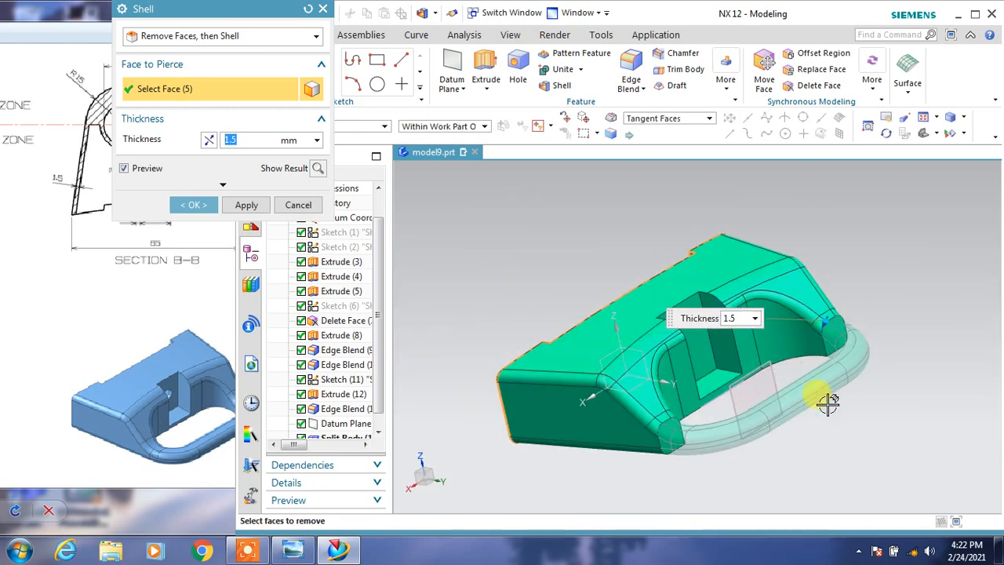
scroll(847, 416, up, 3)
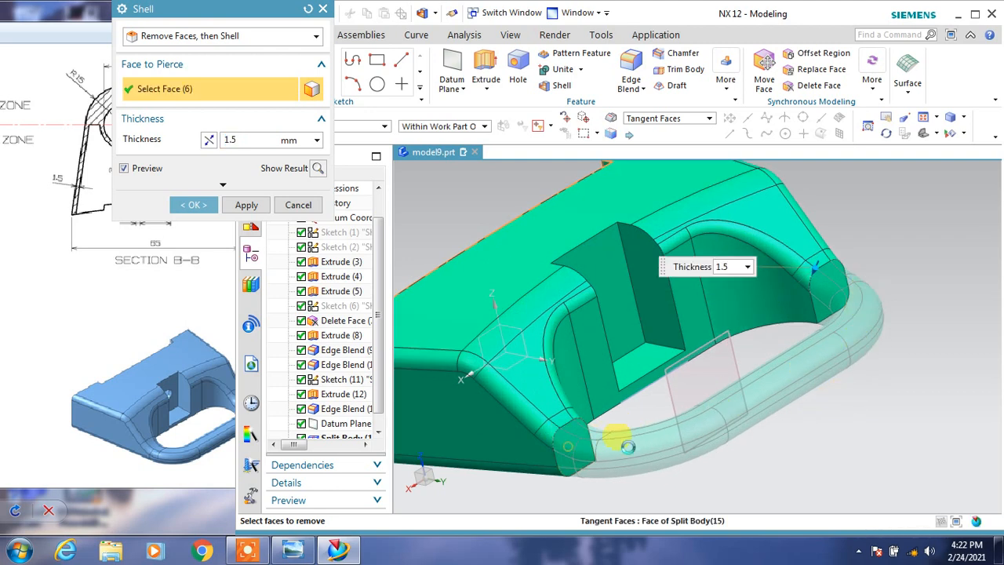
click(568, 443)
click(827, 293)
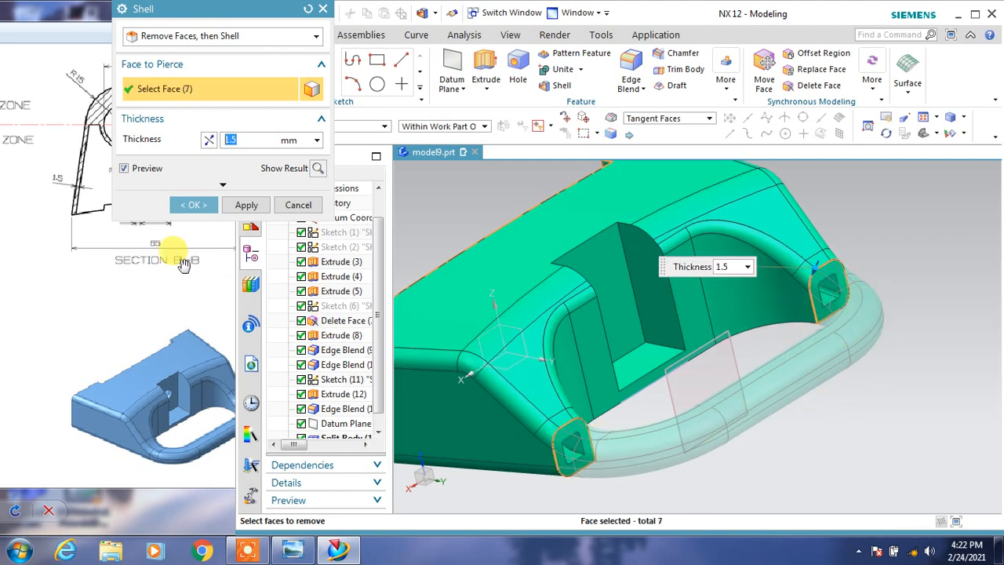
drag(232, 17, 345, 27)
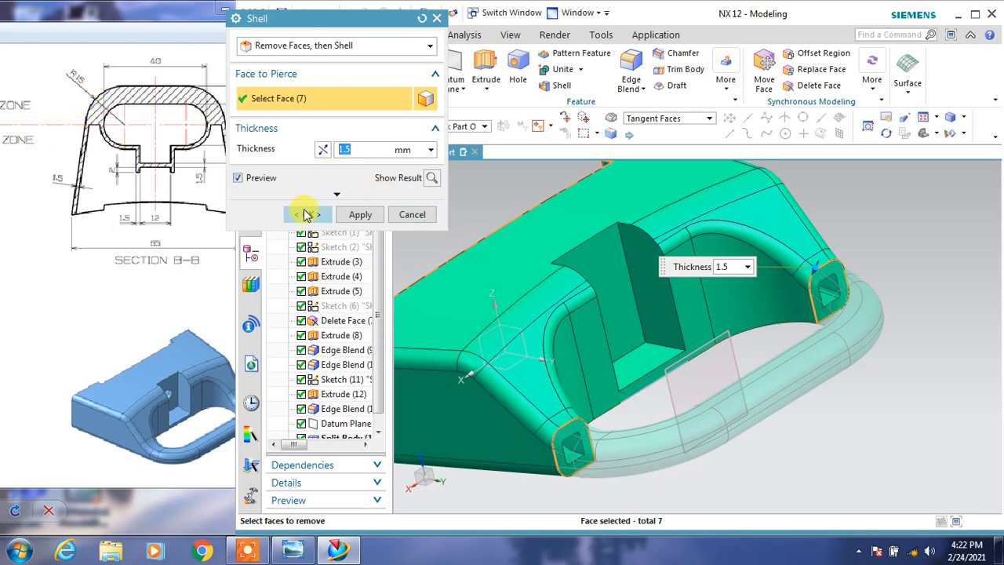
click(306, 215)
Set up an extrusion of the inner pocket wall's vertical edge in the reversed direction, from 0 to 2 mm, with no Boolean.
middle_drag(823, 394, 510, 318)
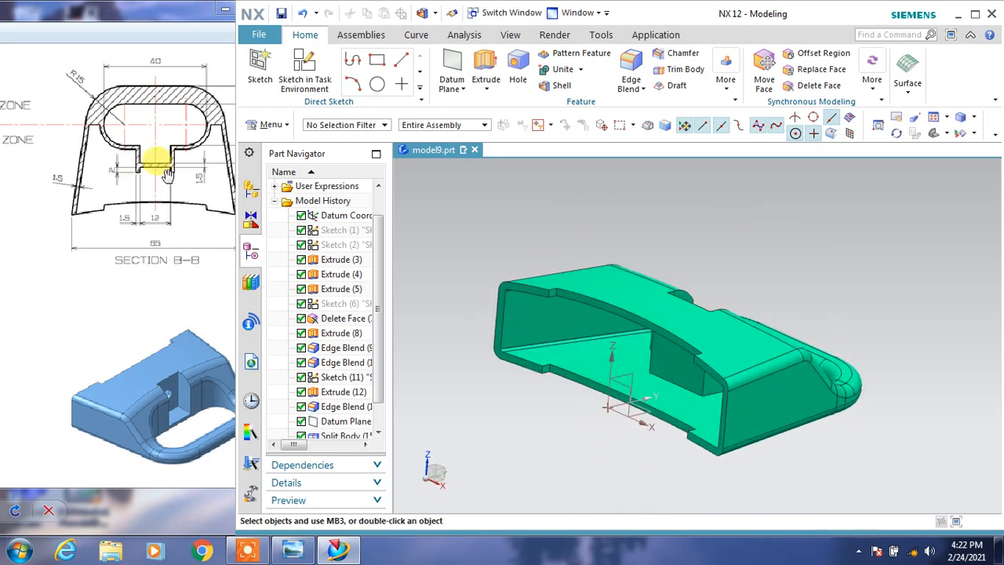
click(485, 66)
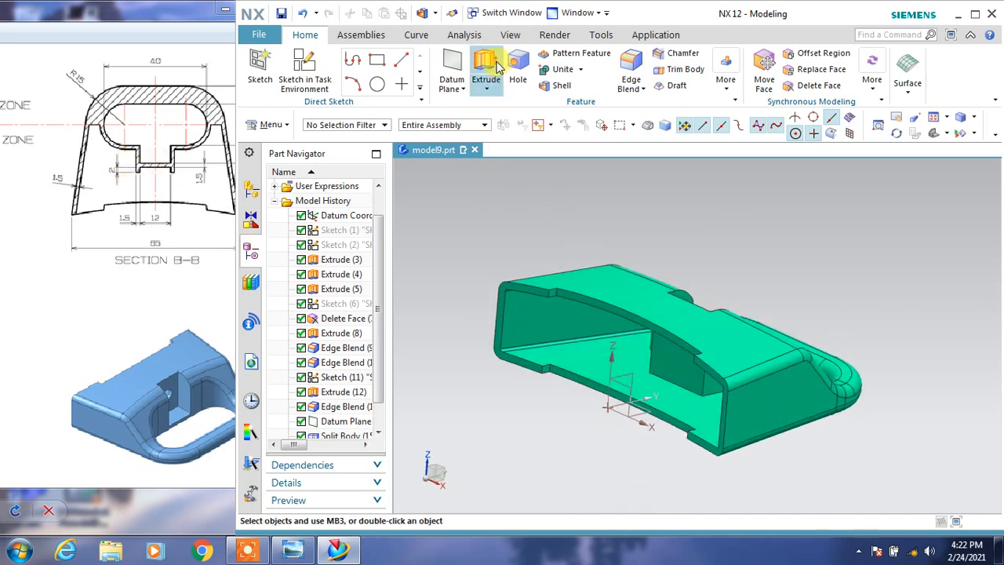
scroll(690, 392, up, 4)
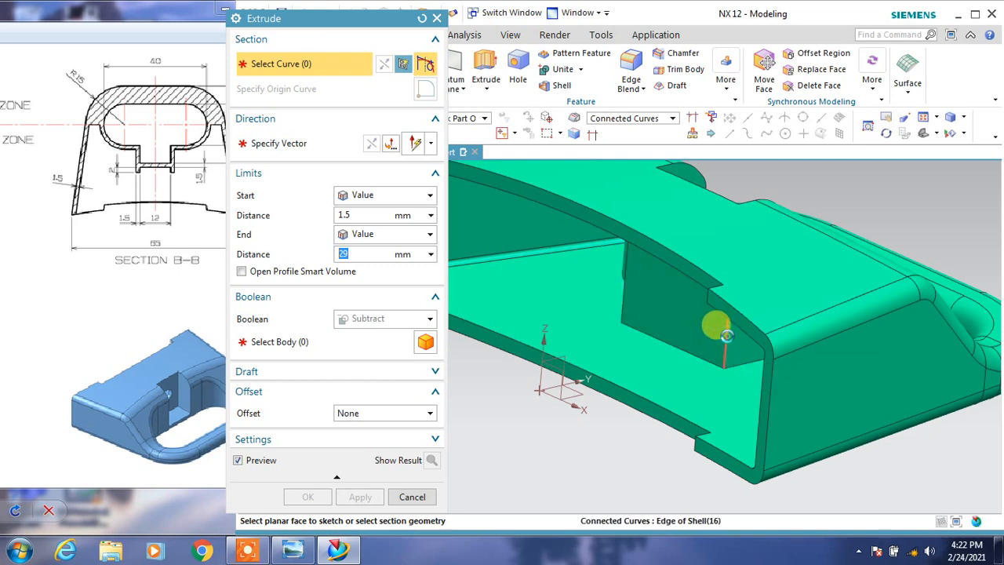
click(714, 328)
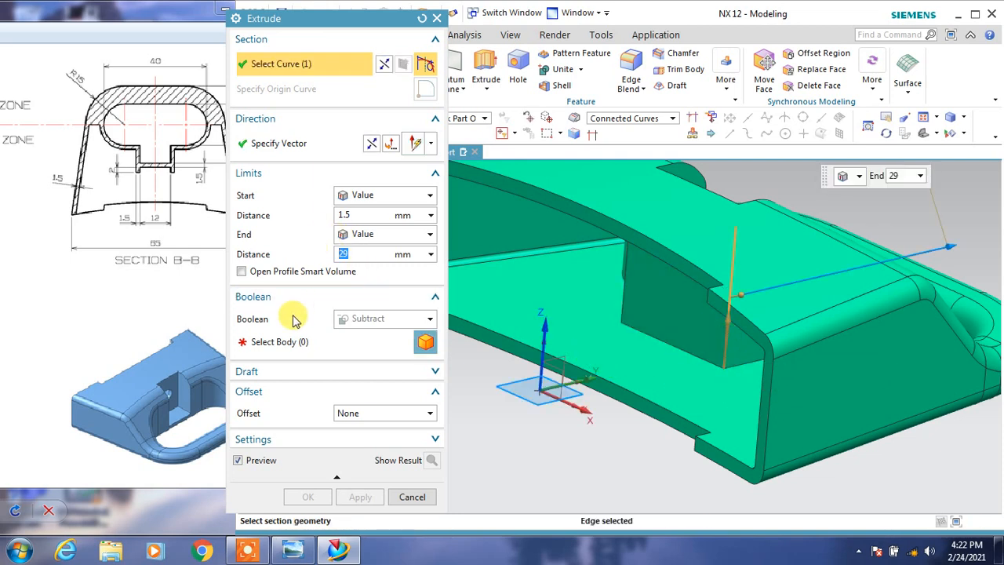
click(345, 318)
click(349, 335)
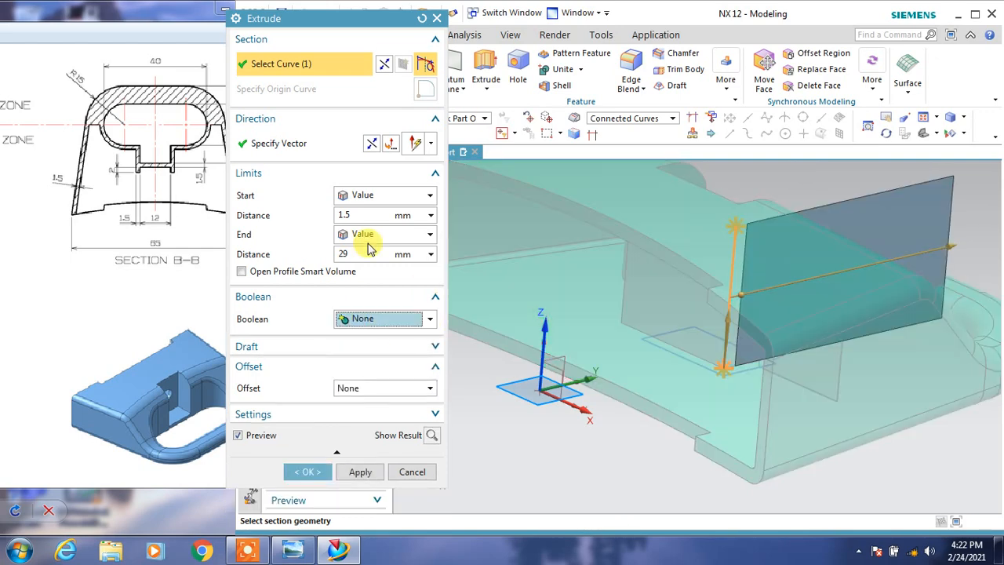
click(371, 144)
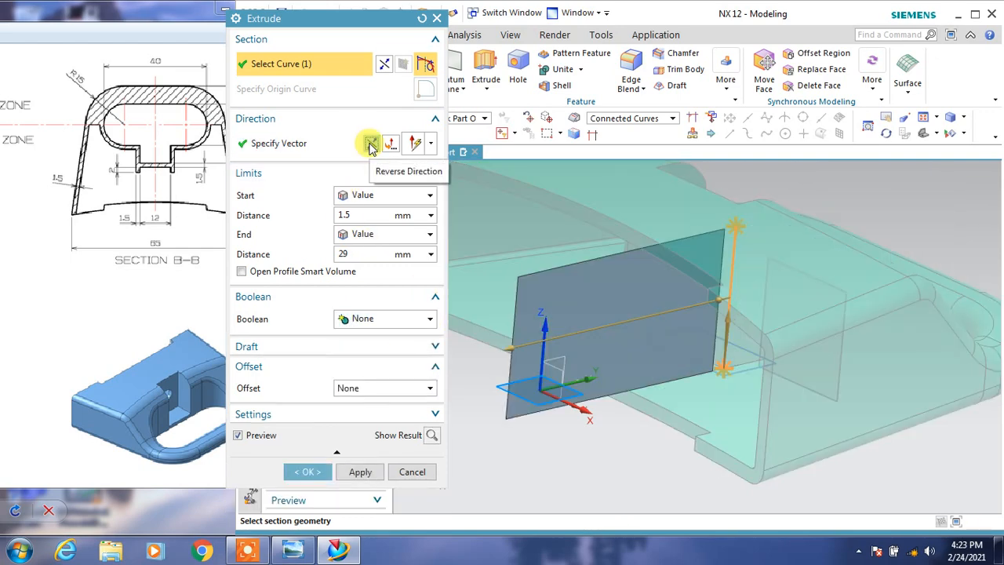
click(343, 214)
click(359, 254)
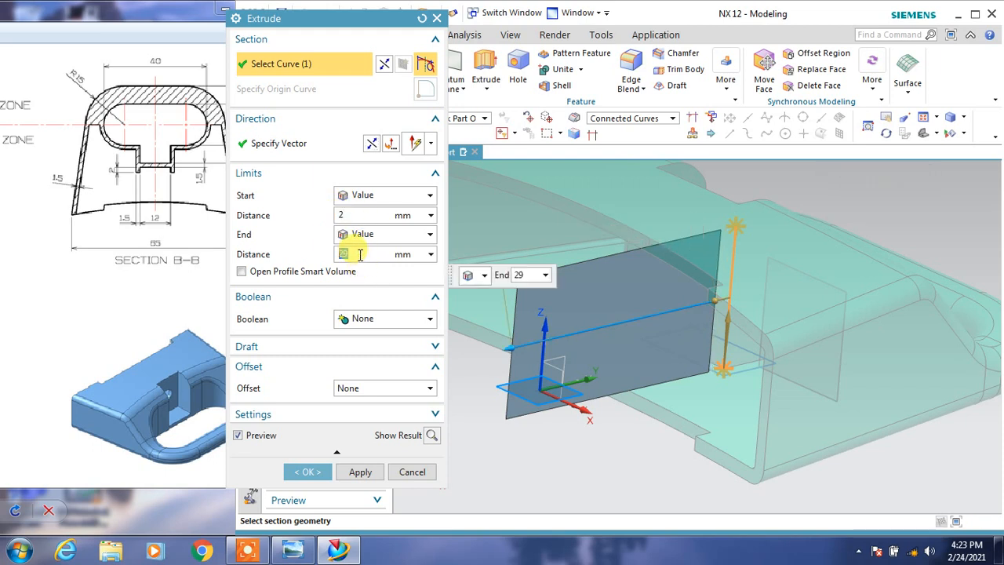
click(357, 215)
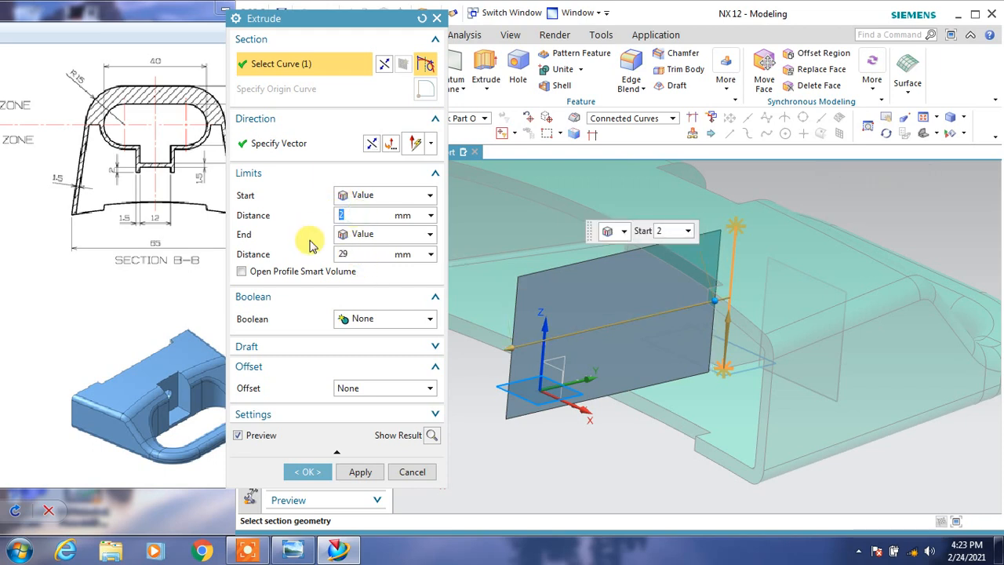
text(0)
click(357, 254)
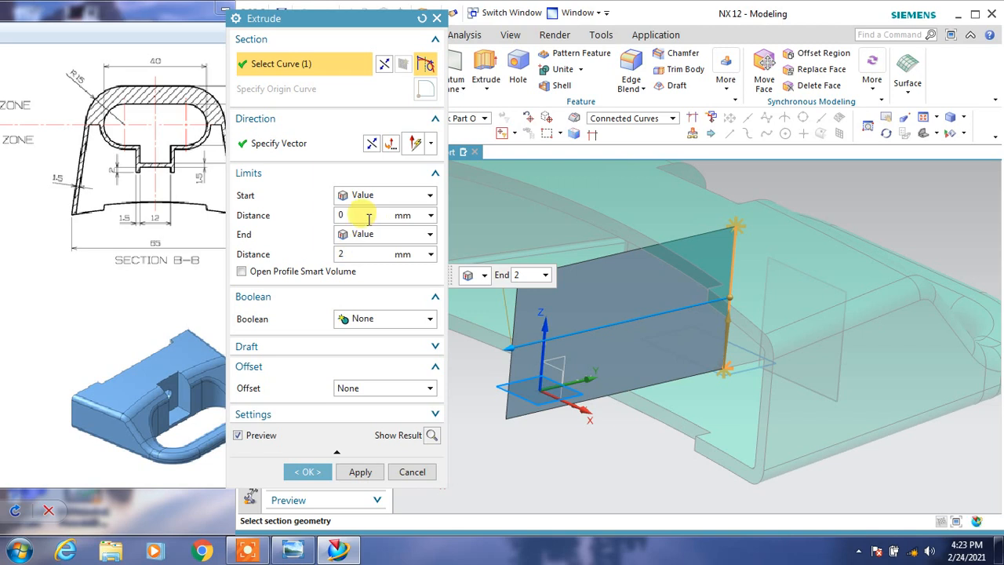
click(368, 215)
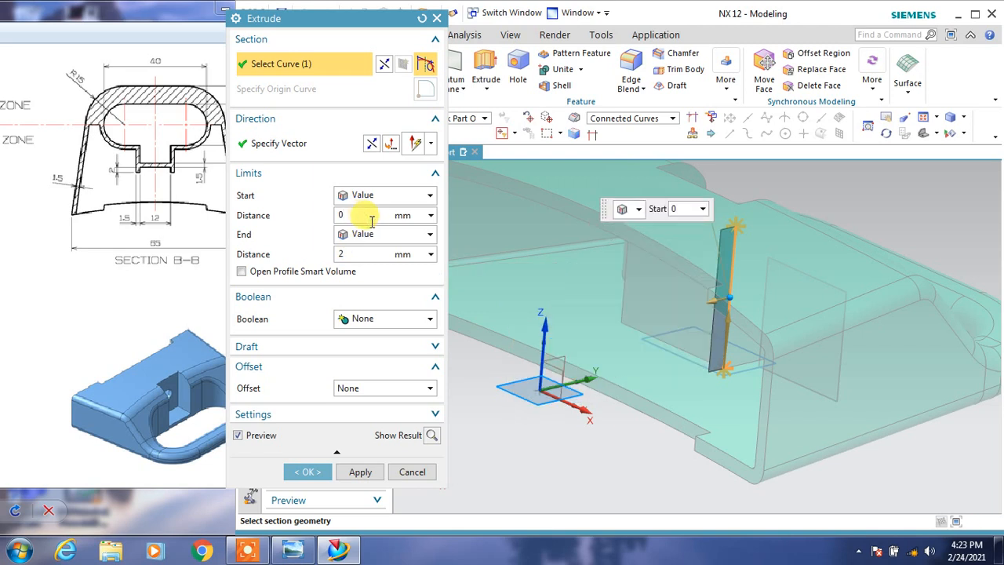
Give the edge extrusion a two-sided offset from 0 to -1.5 mm and create the small rib.
click(376, 384)
click(371, 424)
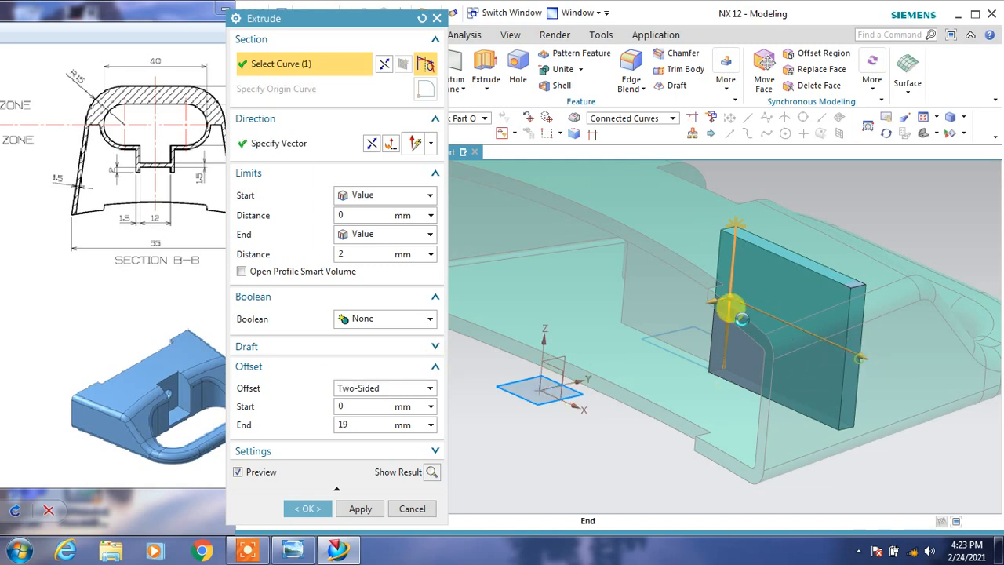
drag(725, 304, 676, 291)
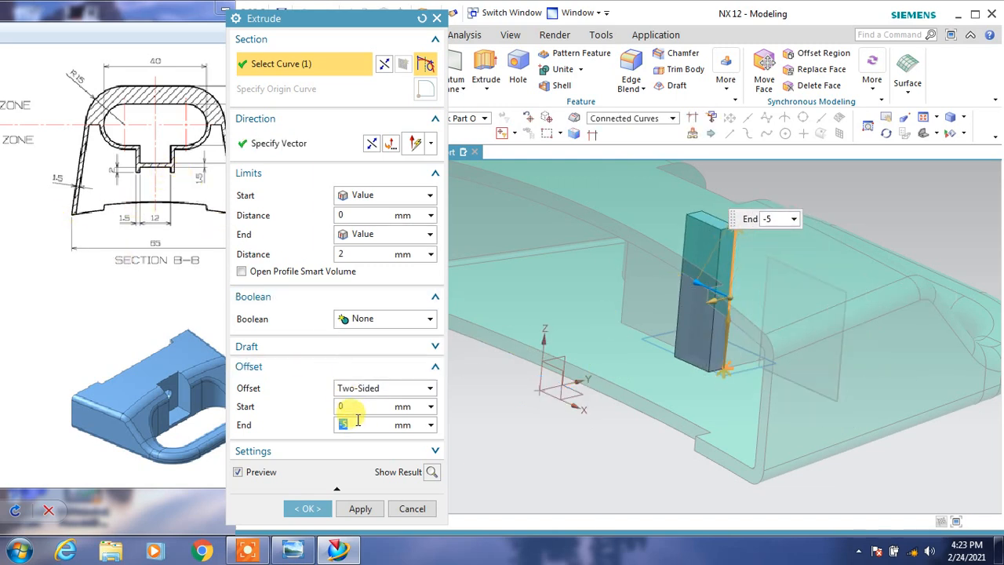
text(-1.)
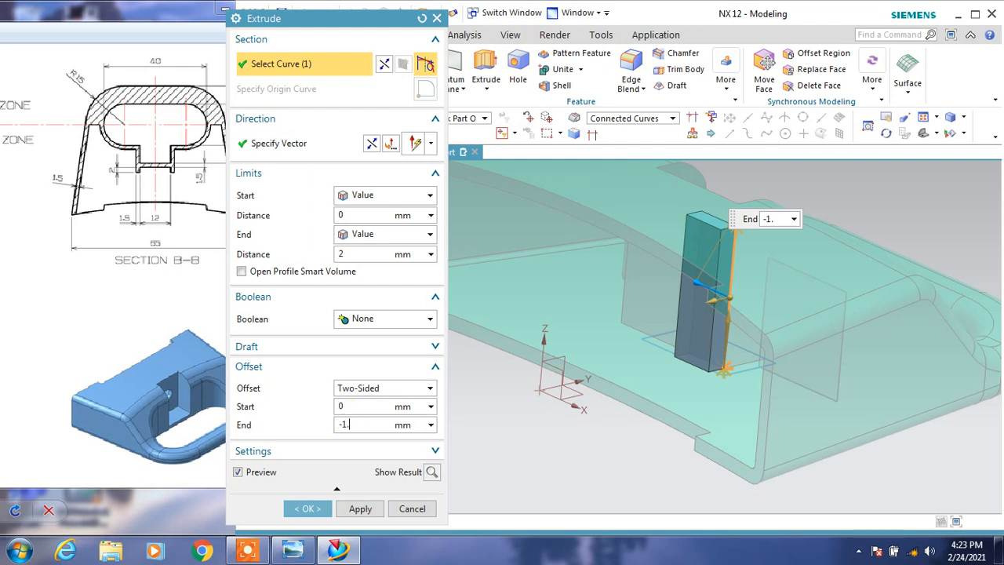
text(5)
key(Return)
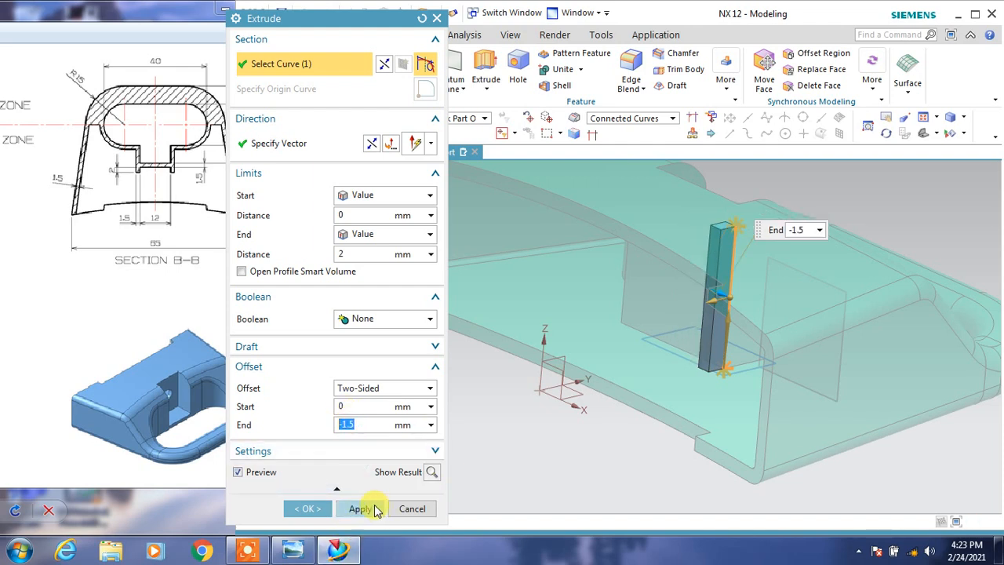
click(374, 508)
Extrude the pocket wall's opposite vertical edge from 0 to 2 mm with a two-sided offset of 0 to -1.5 mm.
middle_drag(584, 427, 609, 434)
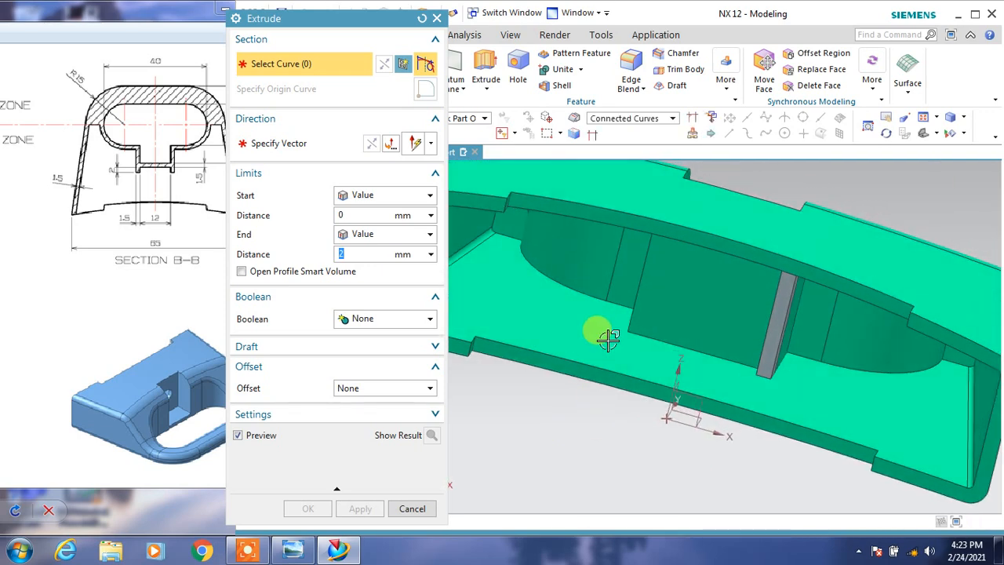
click(637, 290)
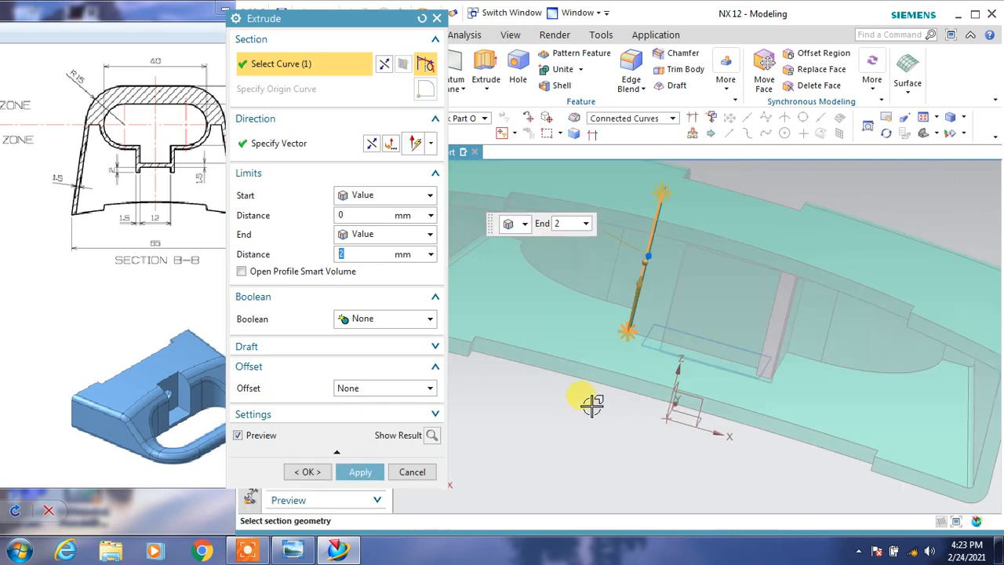
middle_drag(588, 399, 555, 413)
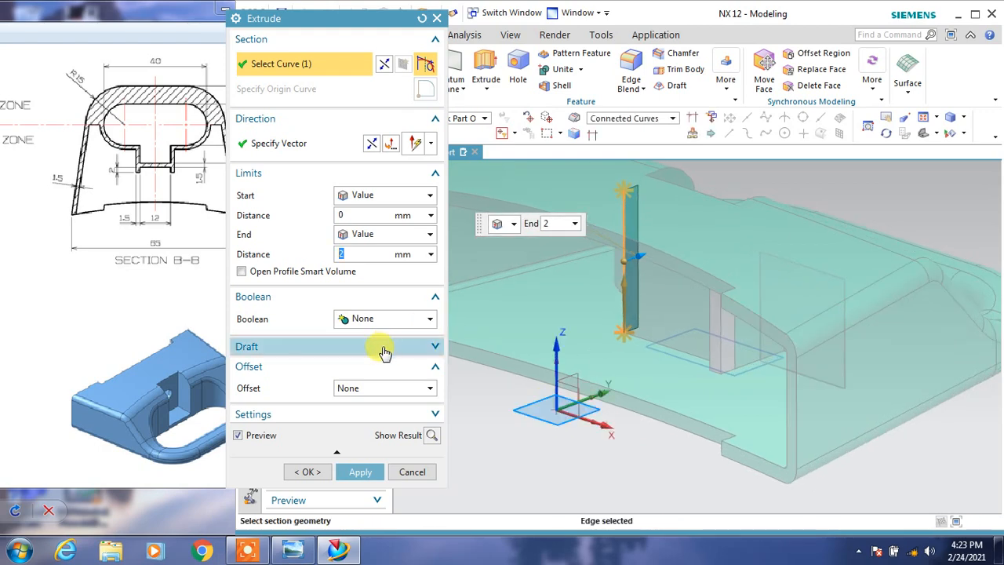
click(377, 387)
click(380, 423)
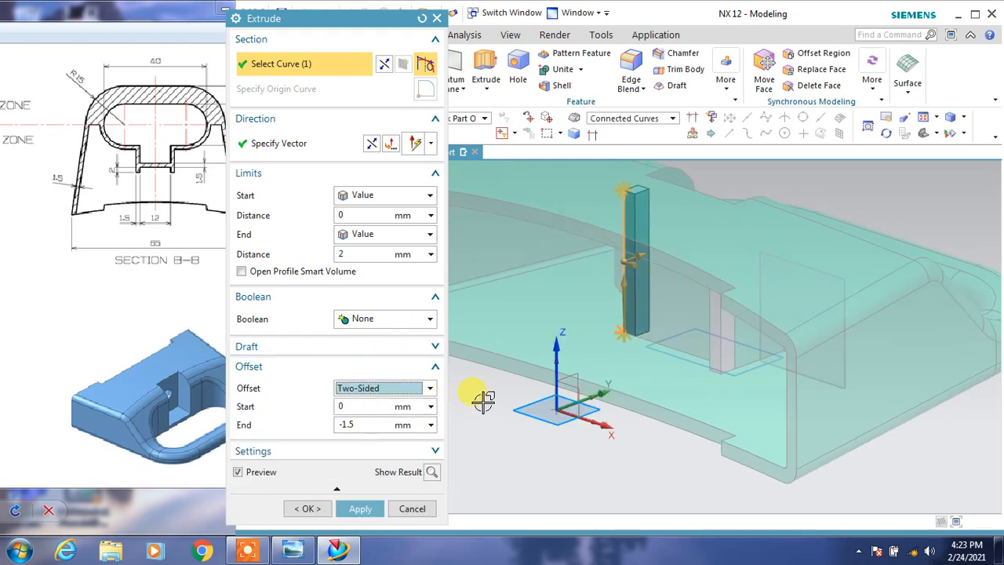
click(308, 508)
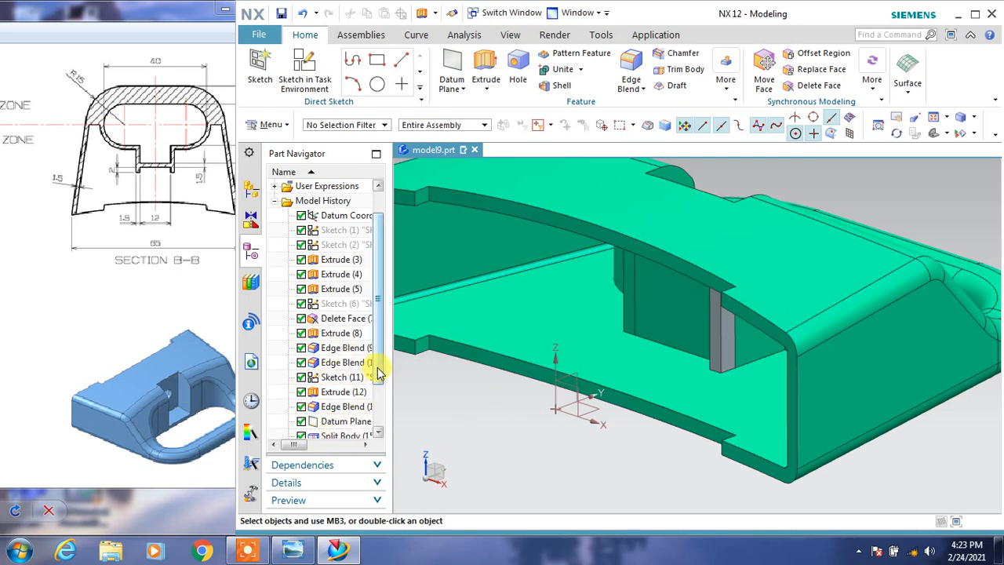
Edit the second rib's extrusion so it runs from 0 to 2 mm with a two-sided offset of 0 to -1.5 mm.
scroll(378, 373, down, 3)
double_click(335, 419)
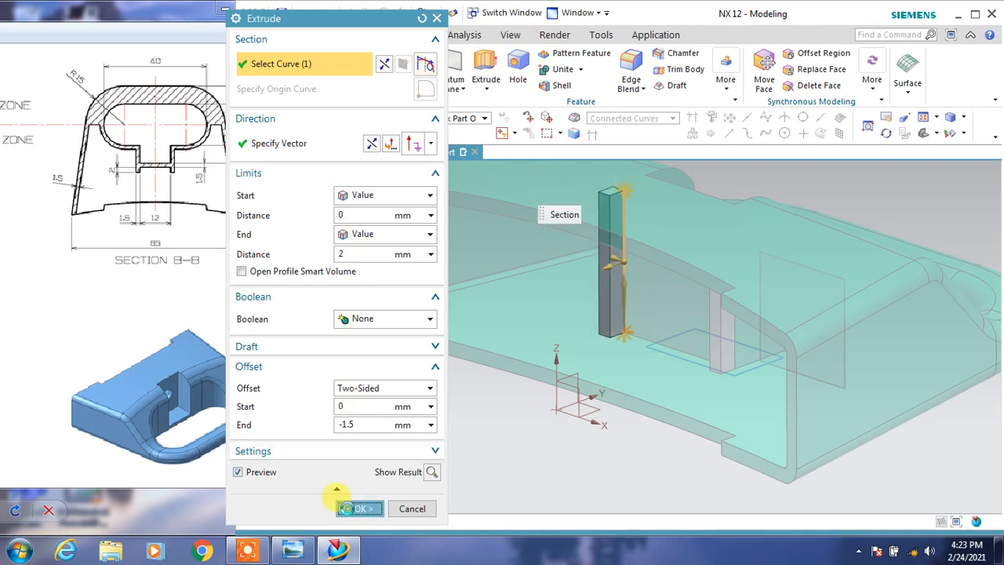
click(355, 508)
scroll(461, 427, down, 4)
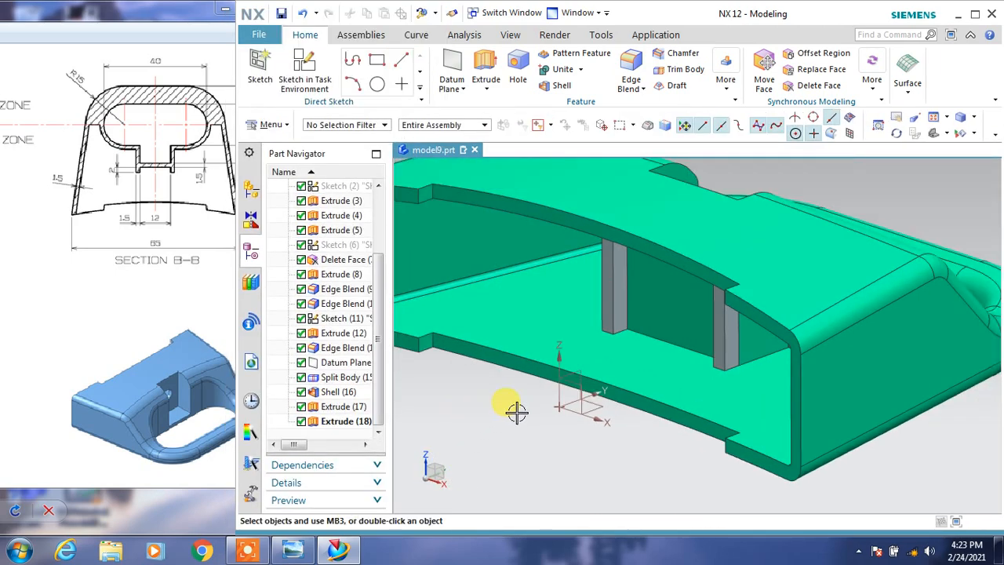
Start a simple general hole and place its centre point on the pocket's inner wall.
middle_drag(514, 415, 479, 444)
click(518, 72)
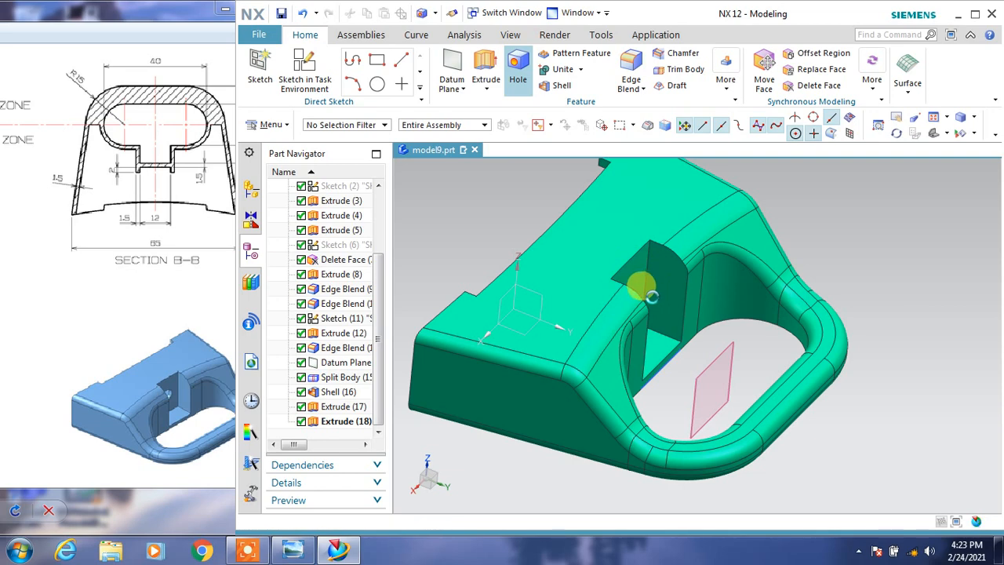
click(341, 36)
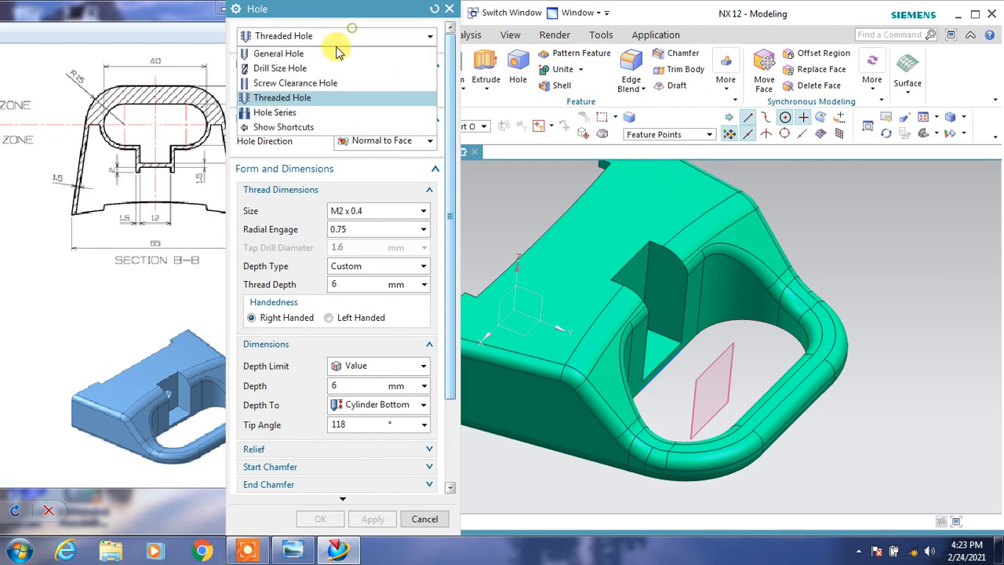
click(337, 53)
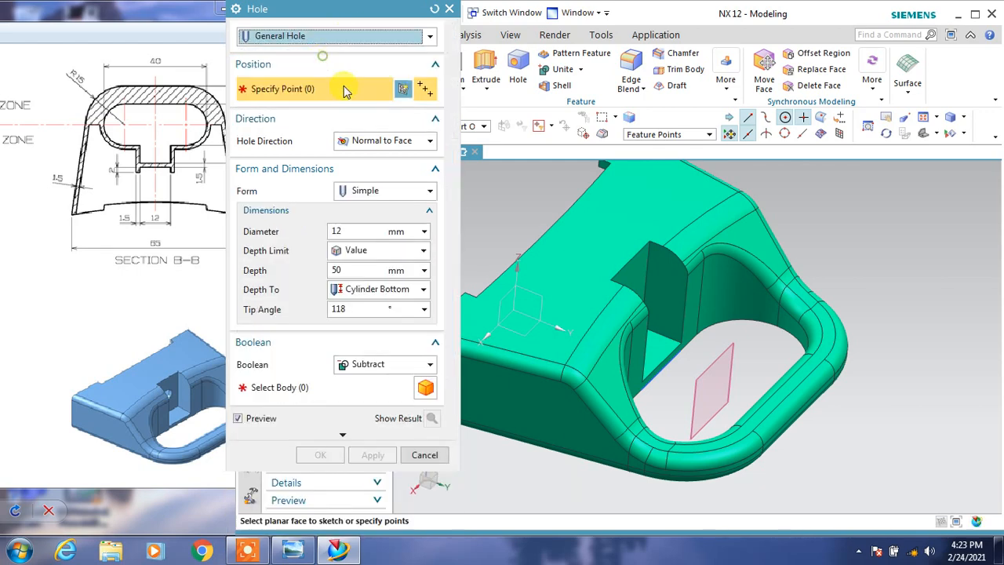
click(641, 281)
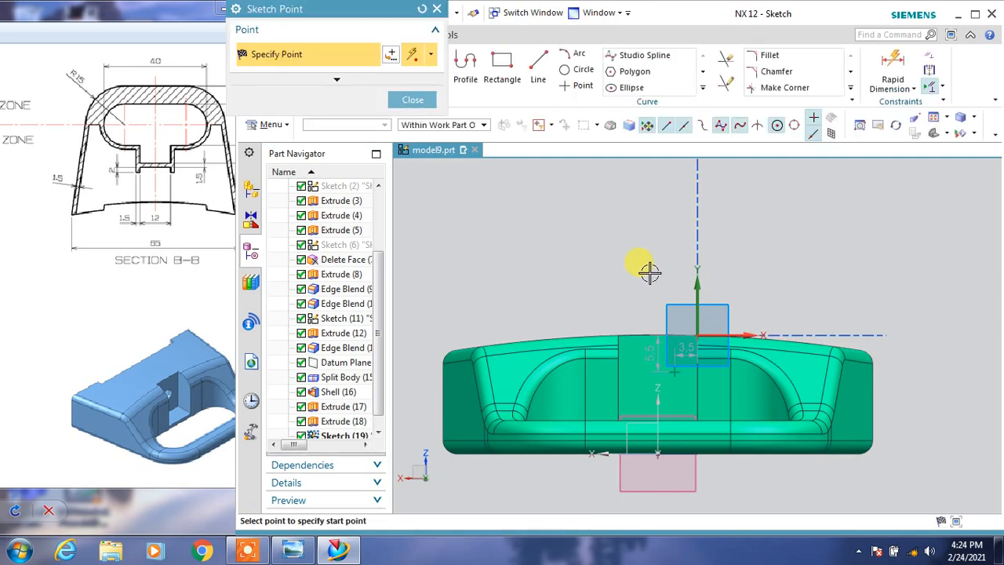
middle_click(663, 356)
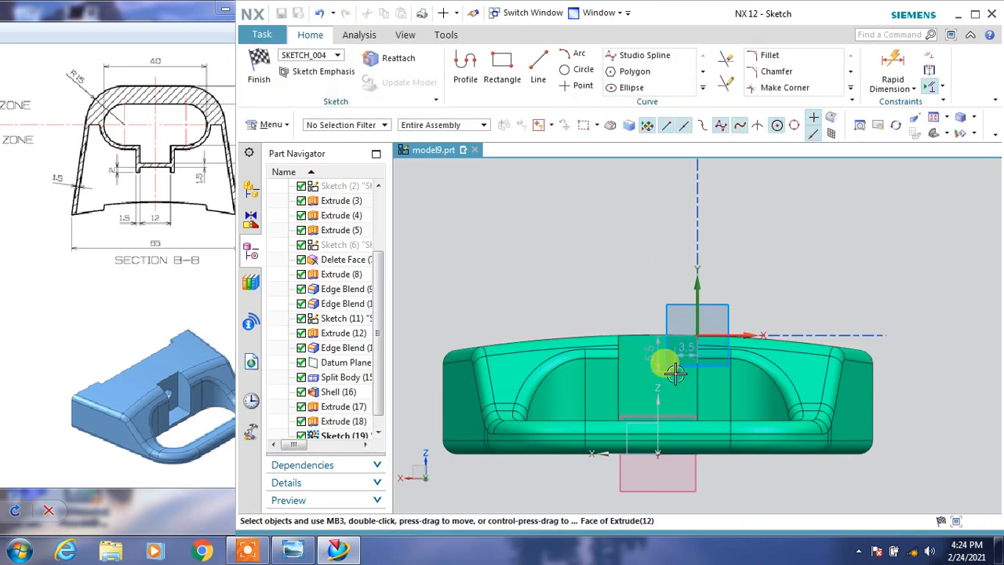
Constrain the hole point to the pocket wall's vertical centreline and set its distance from the wall's upper edge to 8 mm.
click(659, 378)
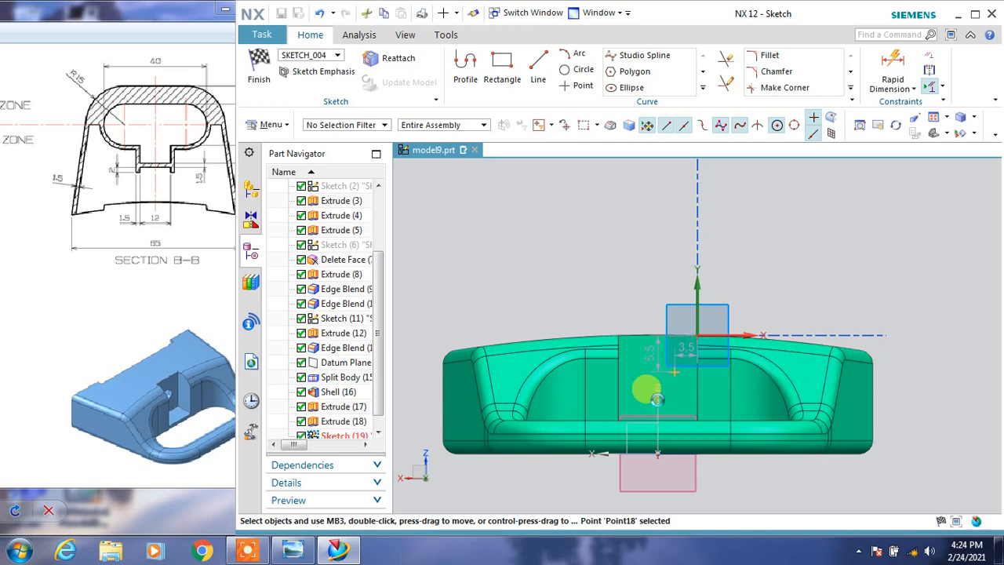
click(658, 379)
click(735, 376)
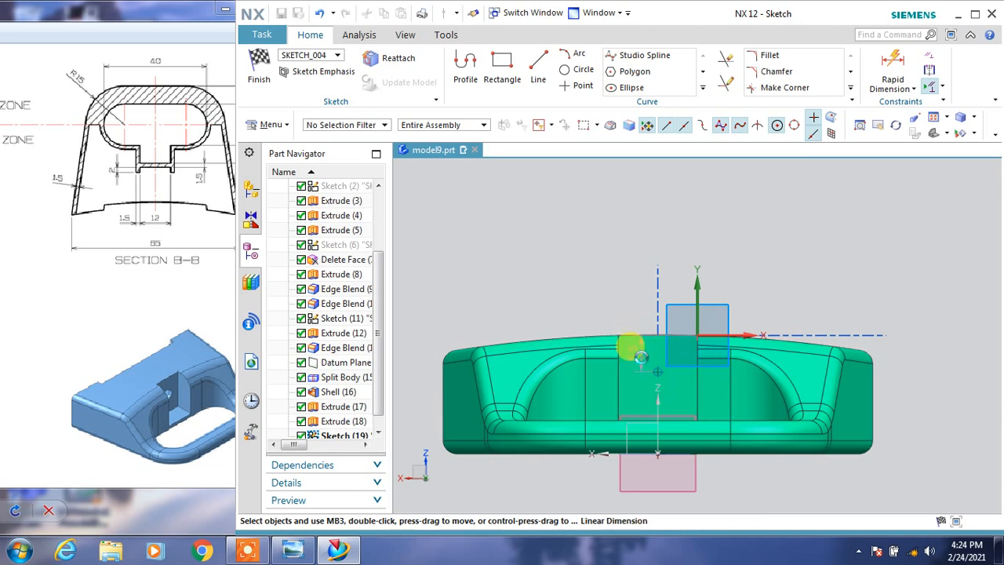
double_click(637, 349)
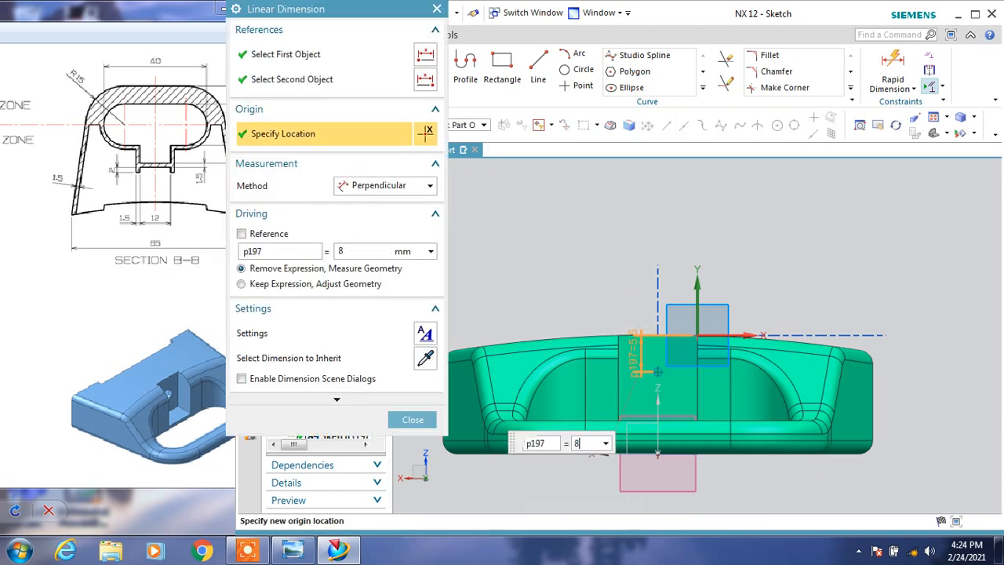
text(8)
click(413, 419)
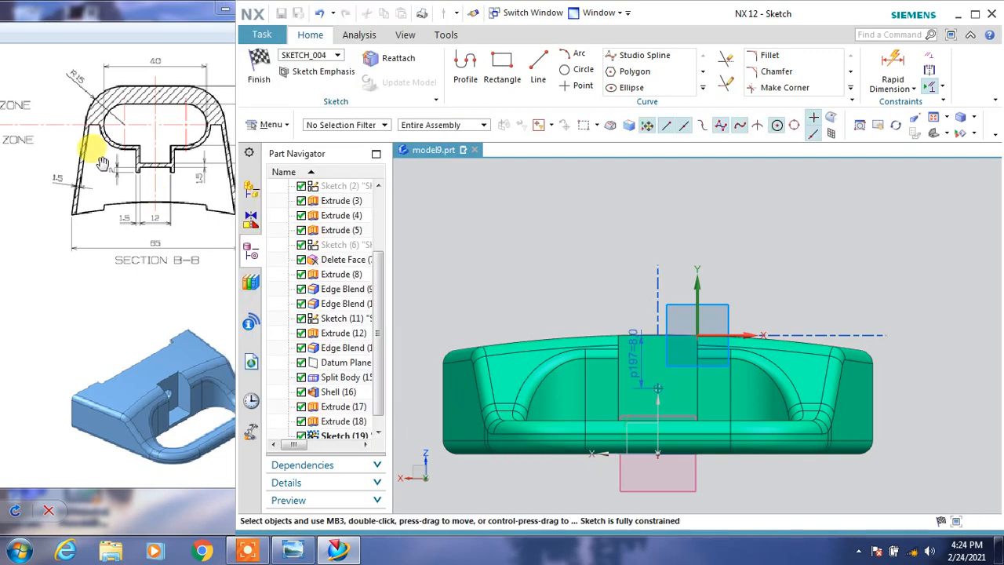
Finish the point sketch and cut the hole with the reference drawing's 5 mm diameter and a depth of 4 mm.
click(102, 163)
click(245, 8)
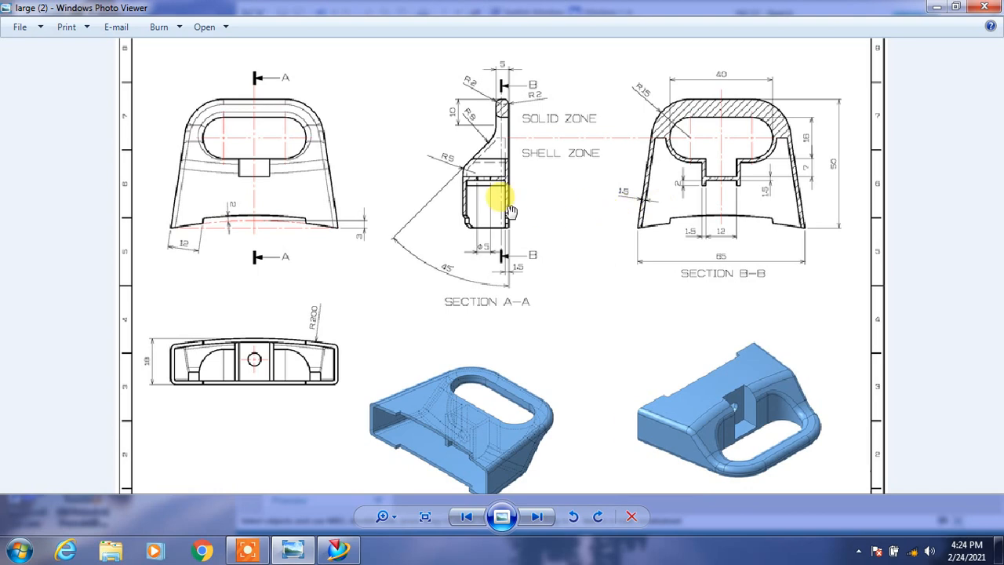
click(956, 8)
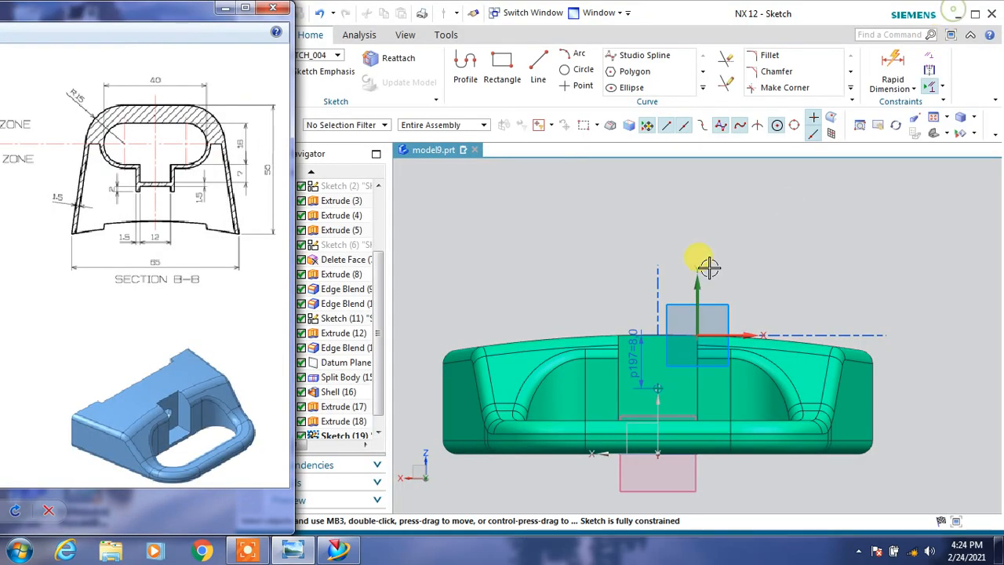
click(420, 167)
click(260, 75)
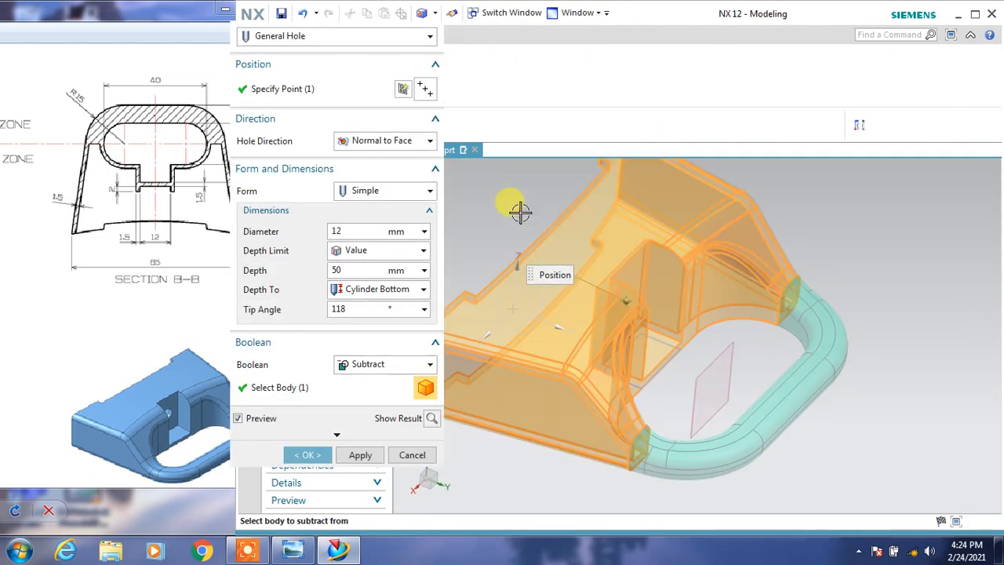
click(343, 229)
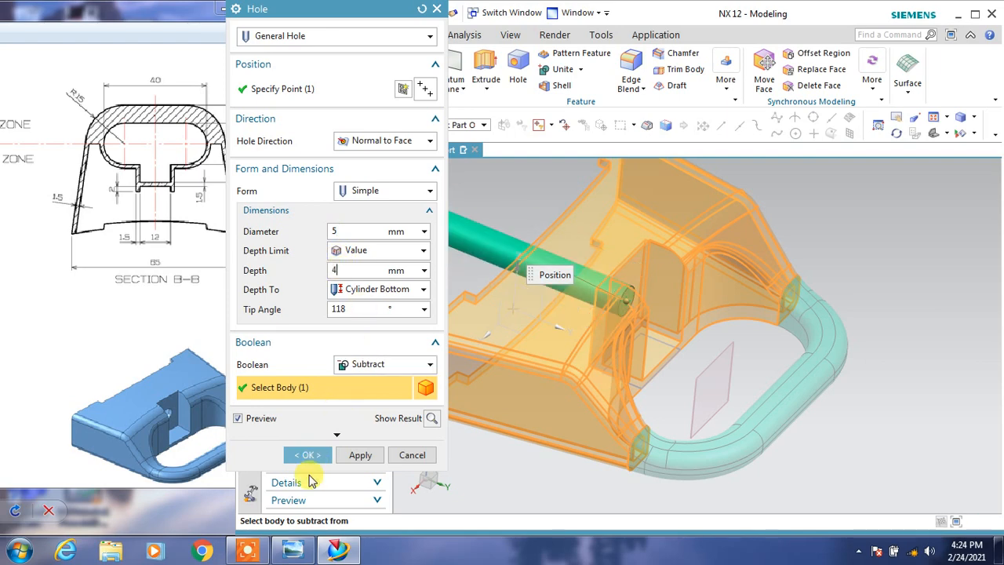
click(308, 454)
Hide the datum plane in the handle opening and the datum coordinate system.
mouse_move(843, 276)
middle_down()
mouse_move(853, 273)
mouse_move(846, 278)
middle_up()
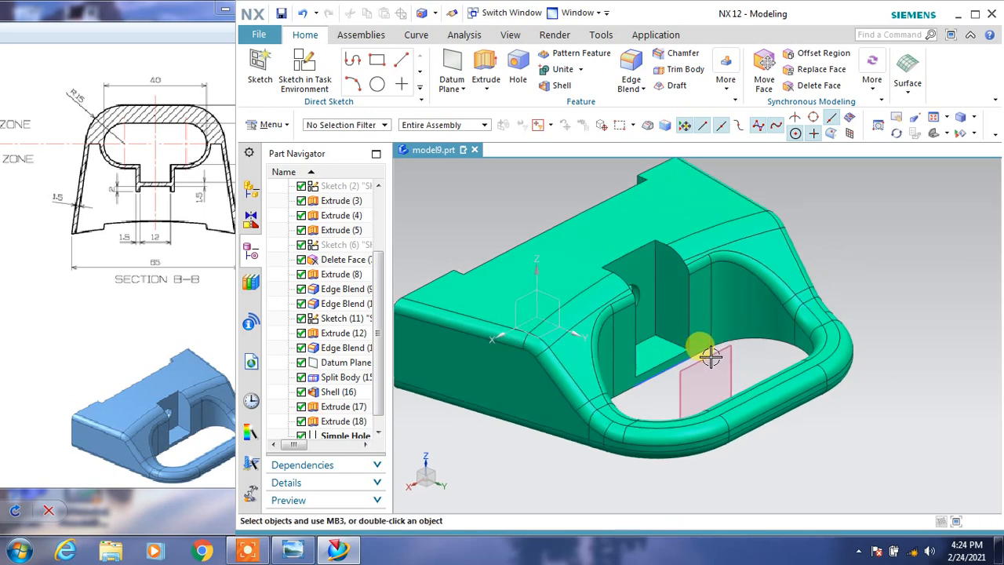
click(712, 353)
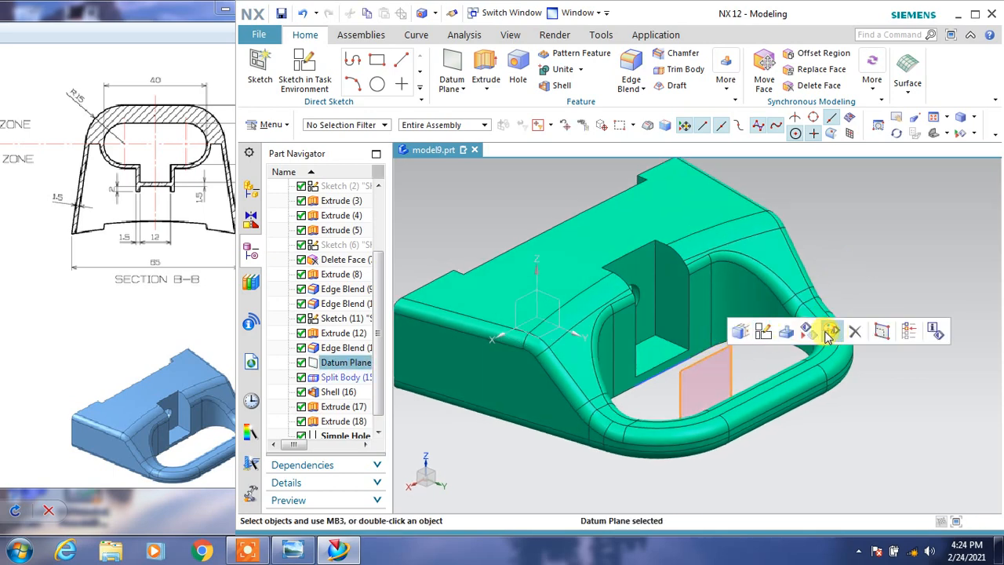
click(831, 332)
click(543, 321)
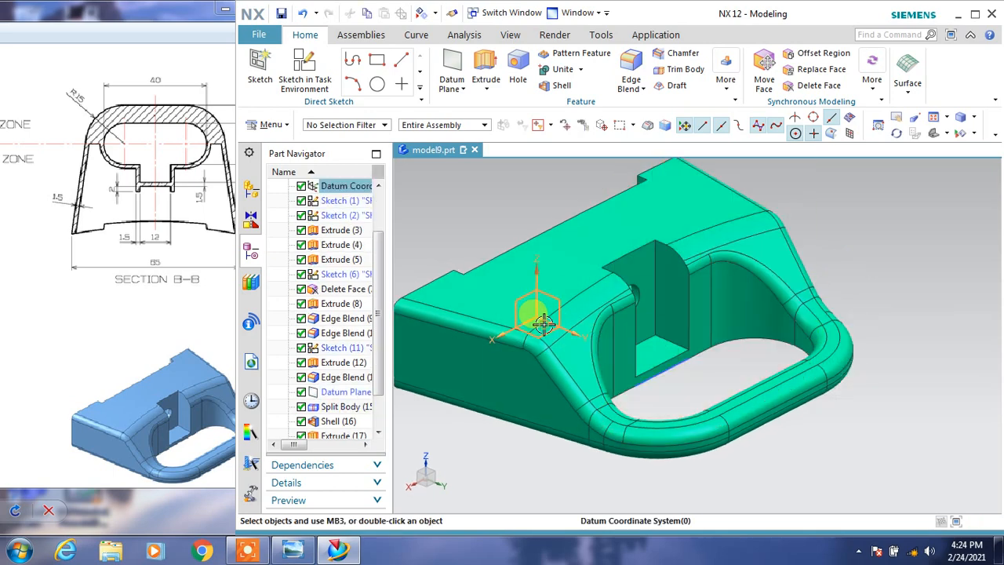
click(543, 322)
click(627, 305)
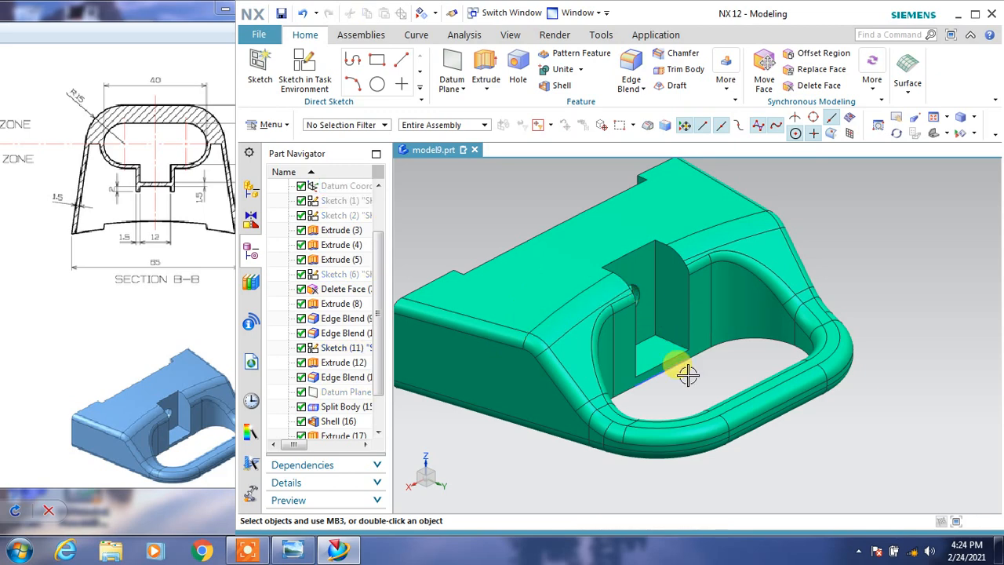
Change the display colour of both small ribs to the green of the main body.
middle_drag(687, 374, 630, 340)
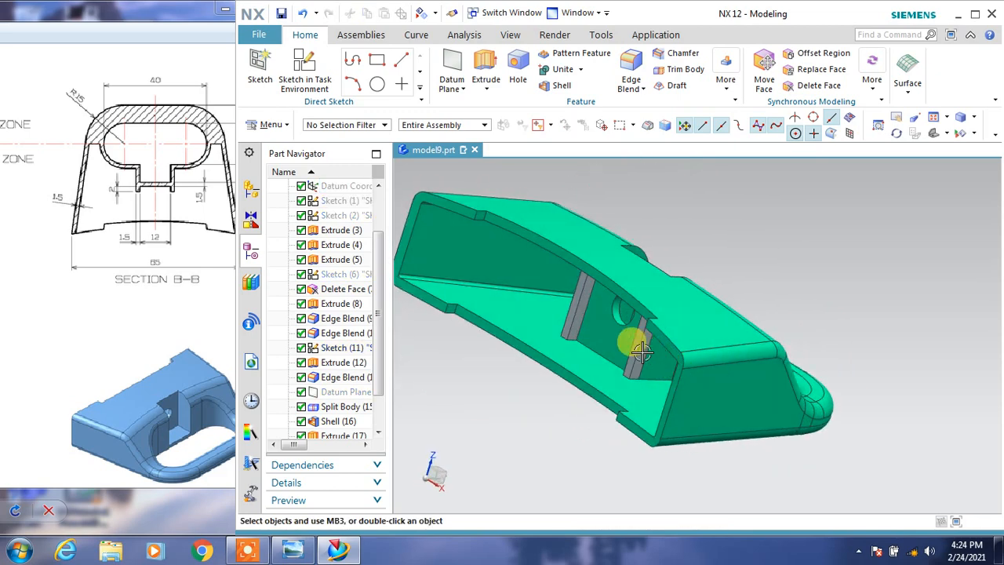
click(576, 320)
click(576, 320)
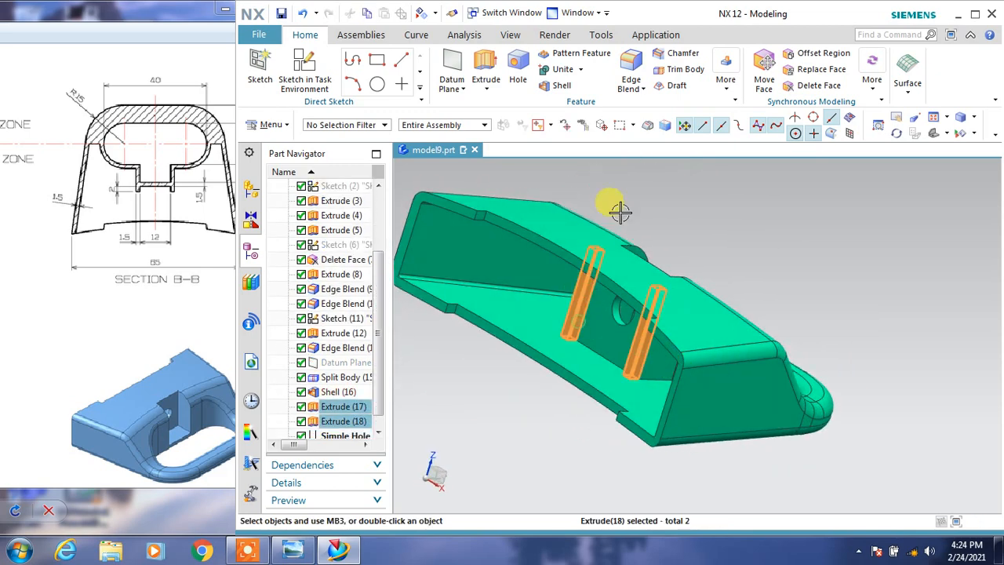
click(510, 35)
click(756, 69)
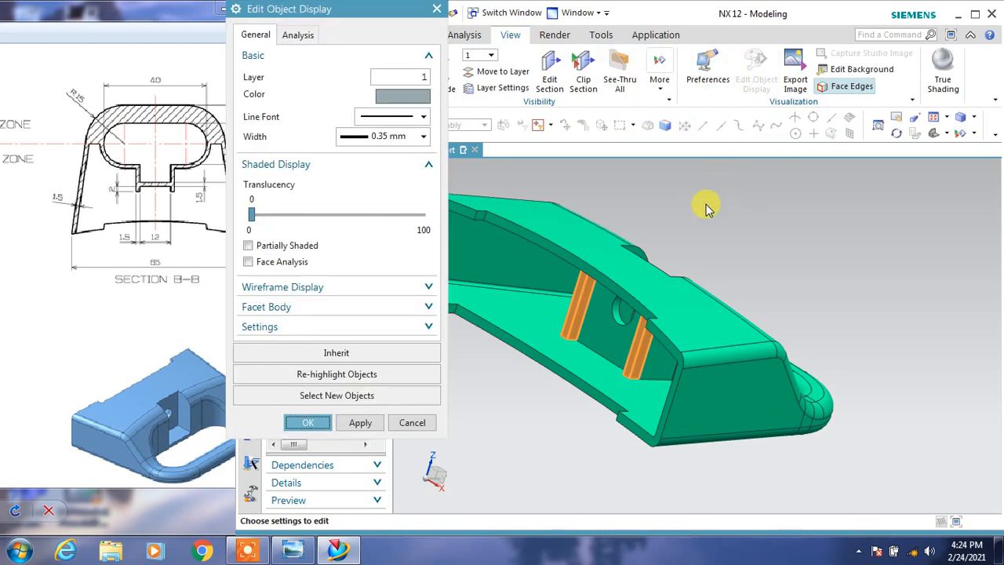
click(421, 96)
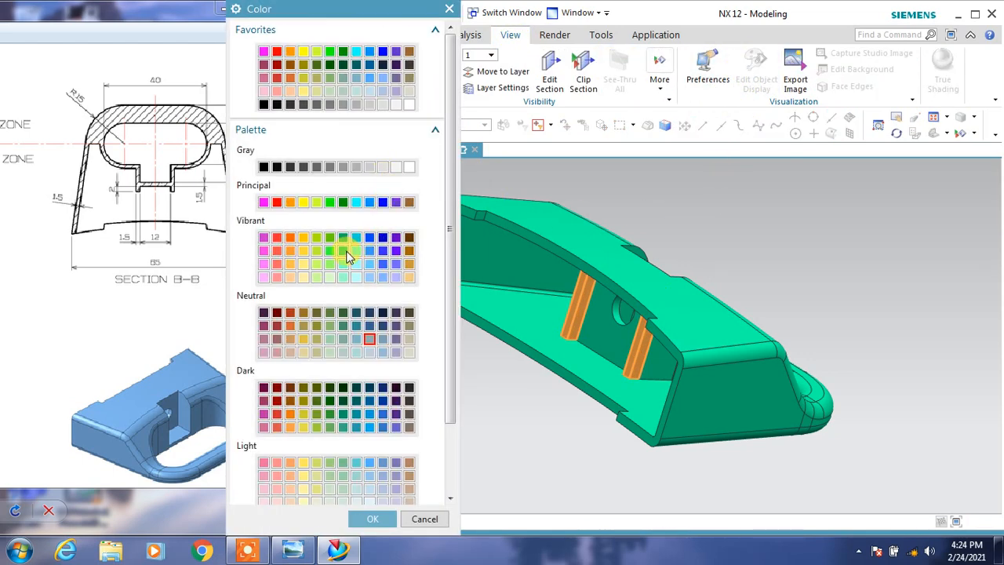
click(371, 518)
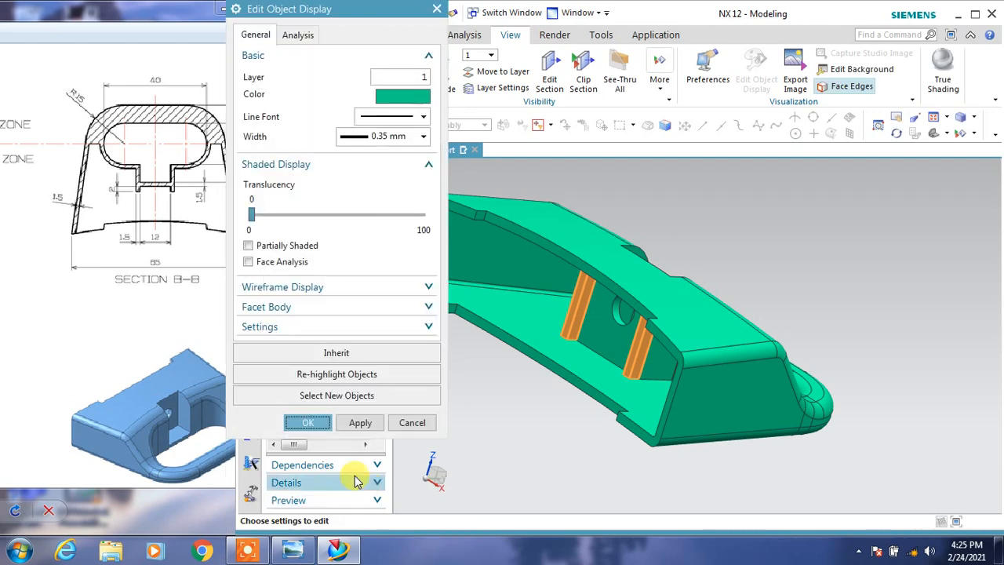
click(310, 421)
middle_drag(708, 305, 696, 266)
click(631, 355)
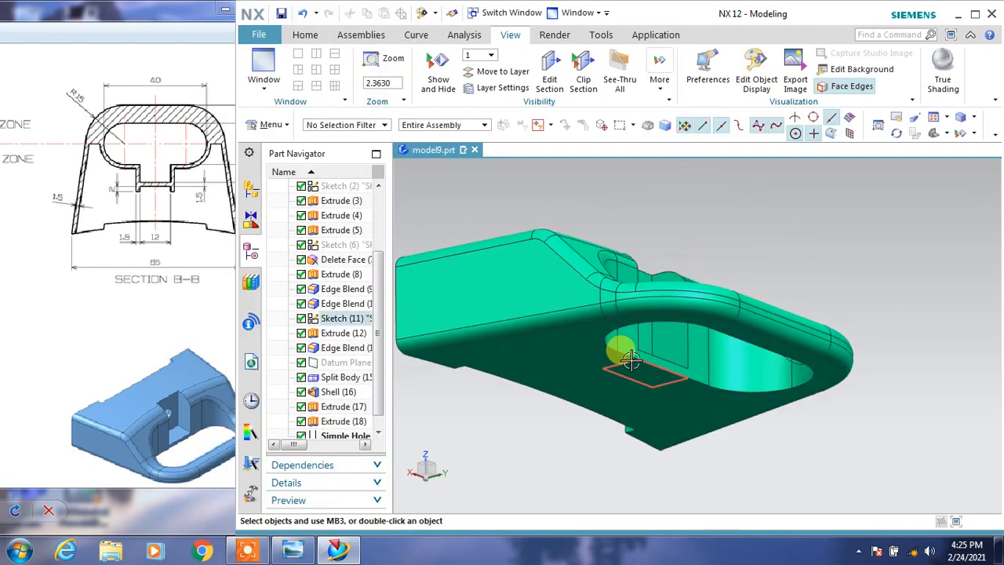
key(Delete)
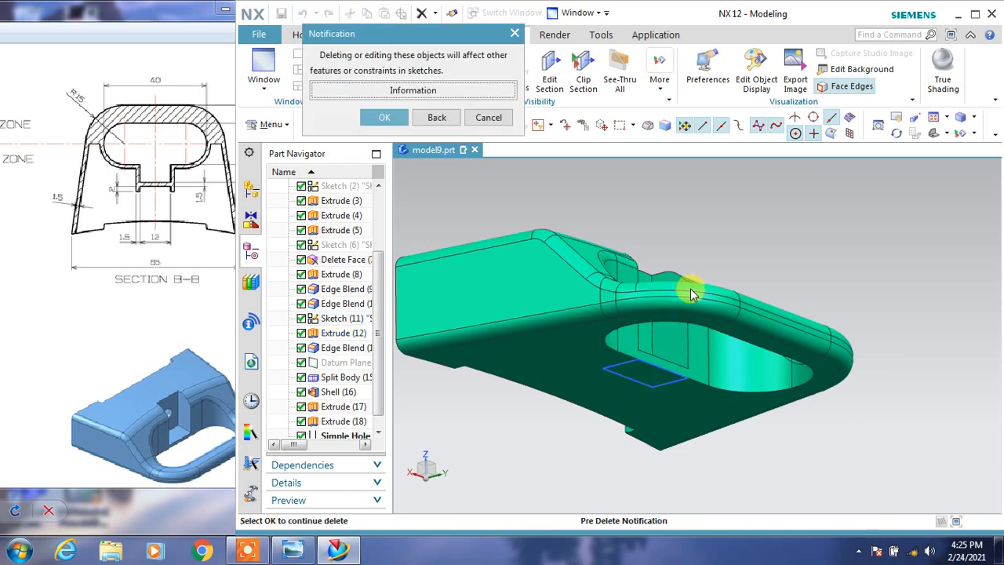
click(489, 118)
Hide the rectangular pocket sketch under the part and maximize the modeling window.
click(631, 361)
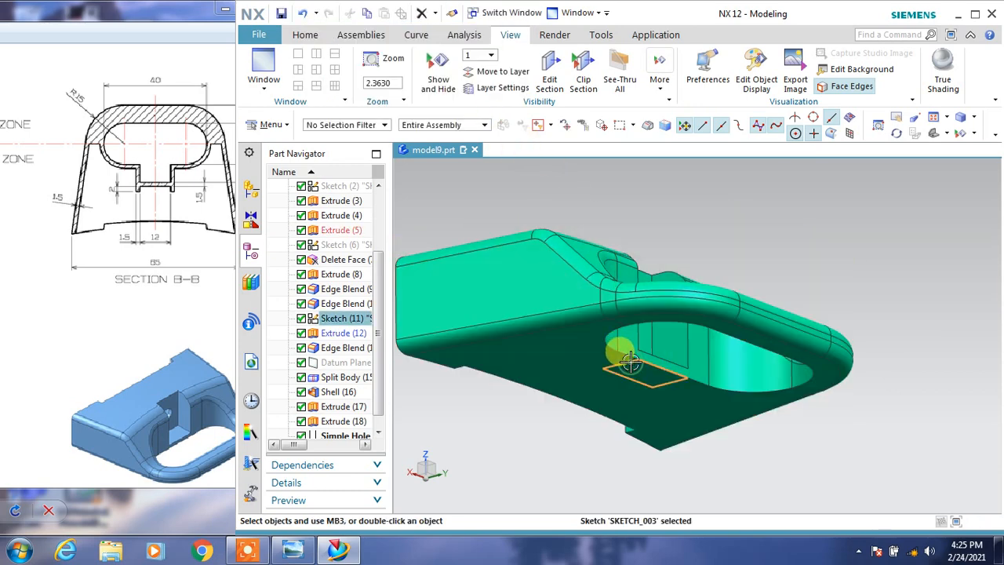
middle_drag(739, 321, 714, 282)
double_click(725, 14)
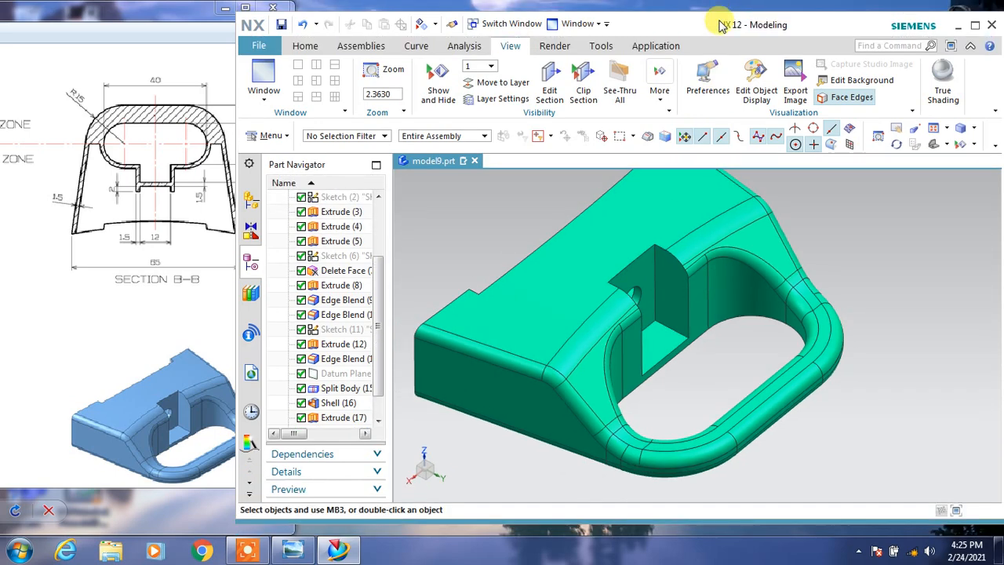
double_click(722, 24)
middle_drag(613, 295, 579, 324)
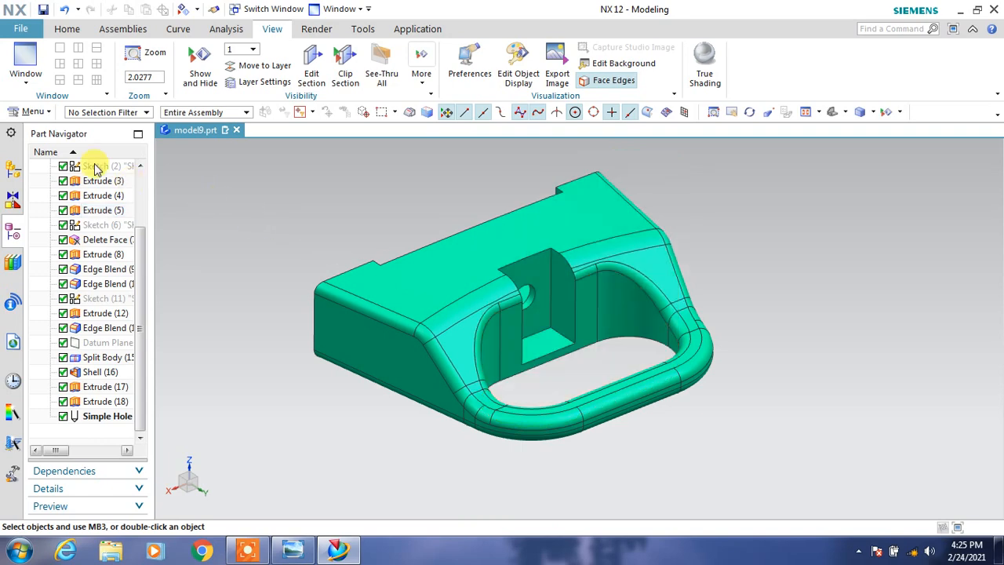
Create a one-plane section view normal to the absolute Z axis at an offset of 2.78 to expose the part's interior.
click(36, 114)
mouse_move(60, 165)
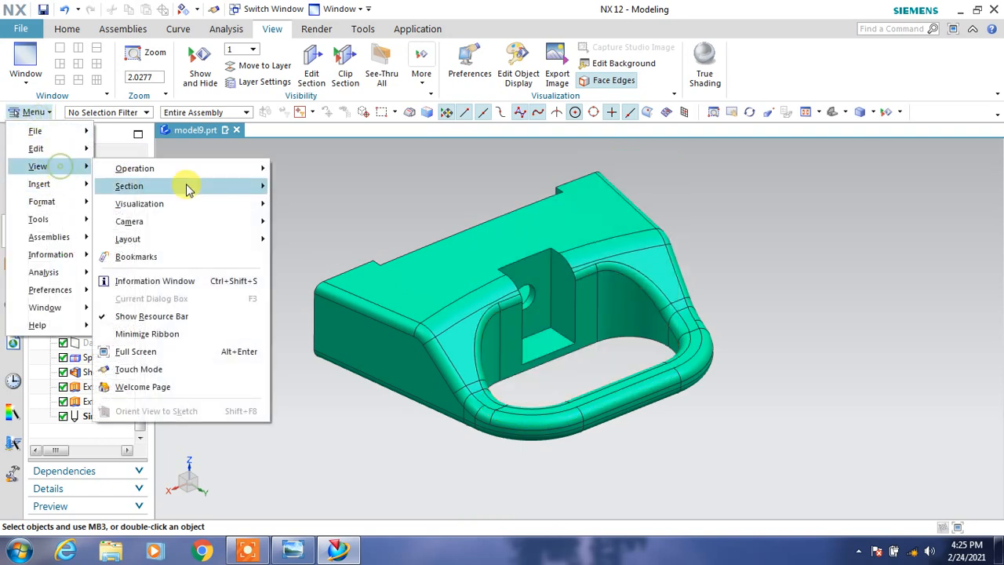
mouse_move(188, 188)
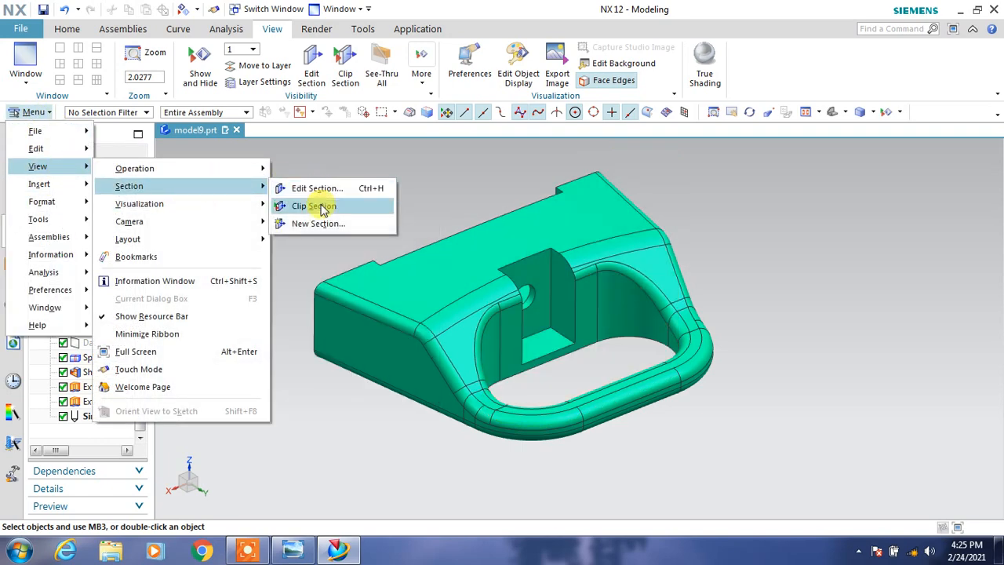
click(321, 223)
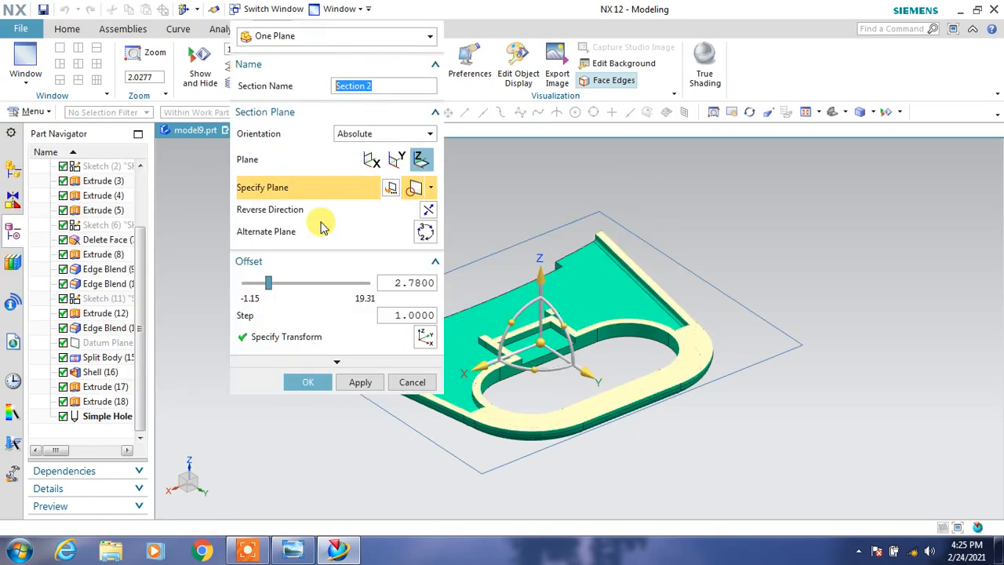
middle_drag(629, 330, 679, 365)
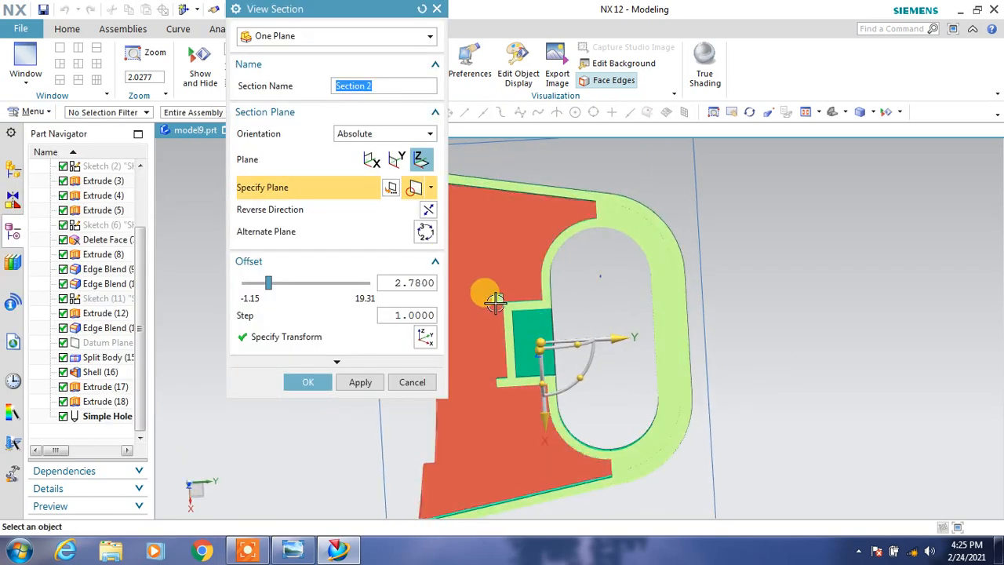
click(316, 385)
middle_drag(309, 381, 327, 358)
Edit the small rib Extrude (18) at the pocket wall's corner, setting its two-sided offset end to 1.5 mm.
click(100, 401)
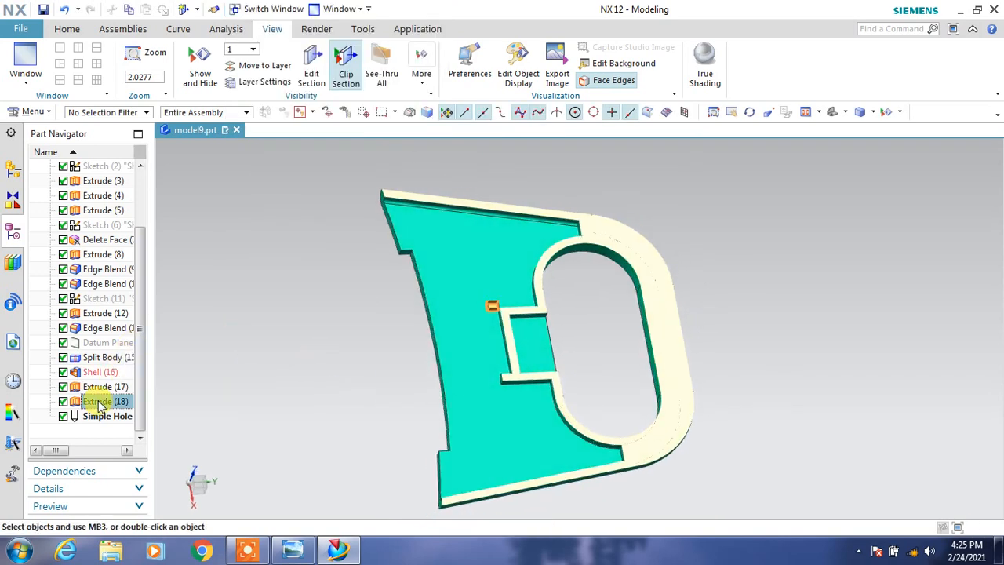
double_click(94, 400)
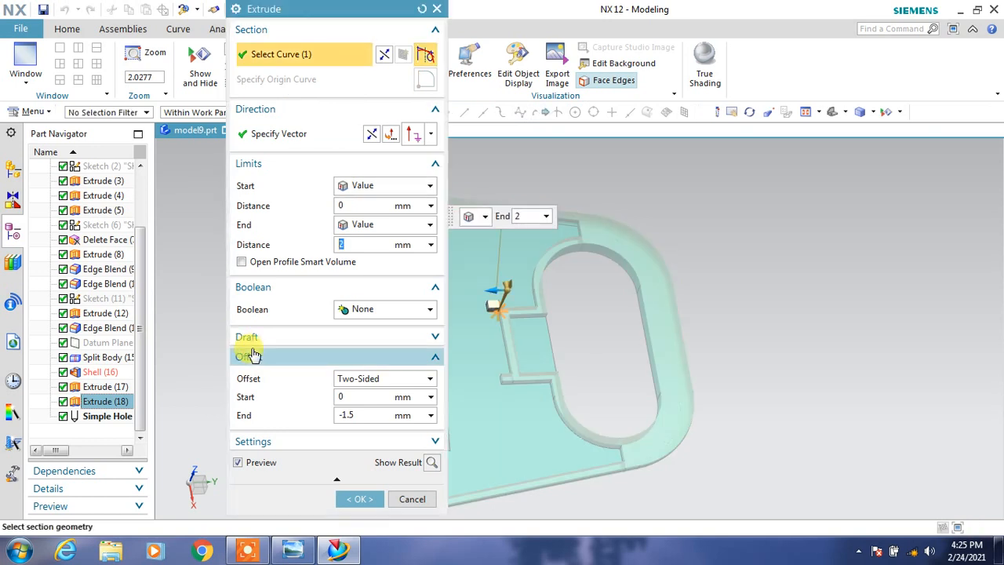
scroll(506, 333, up, 3)
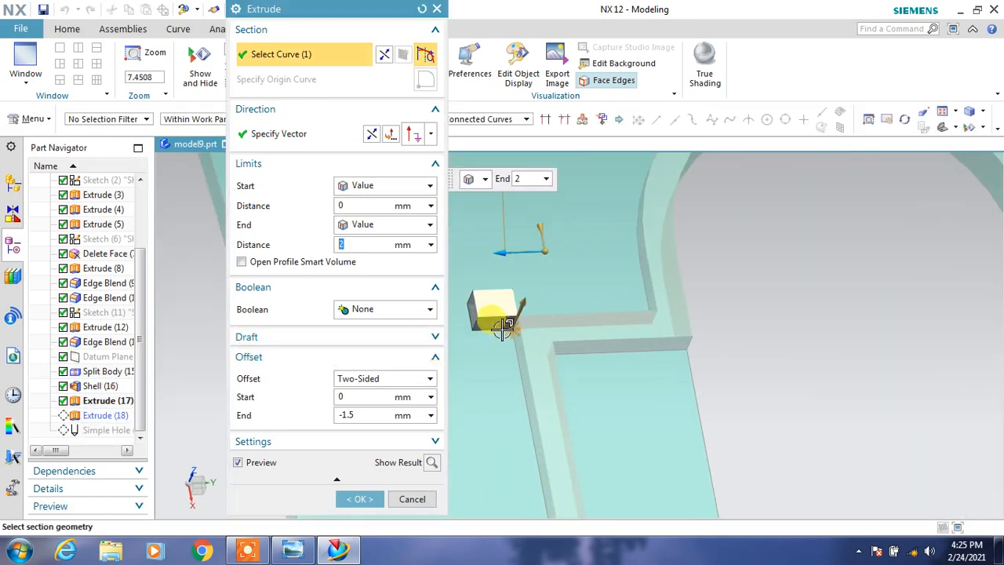
drag(543, 225, 538, 294)
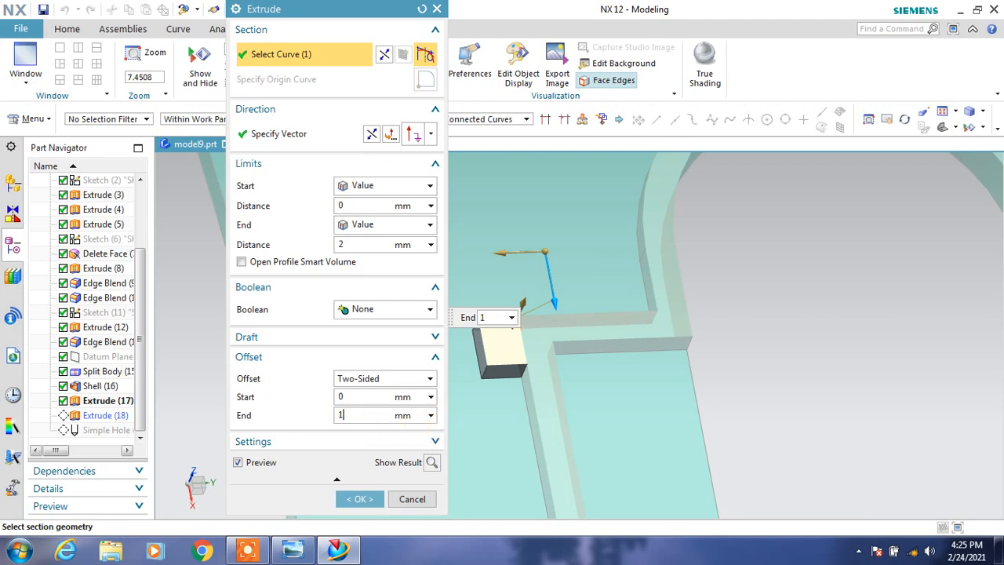
key(Return)
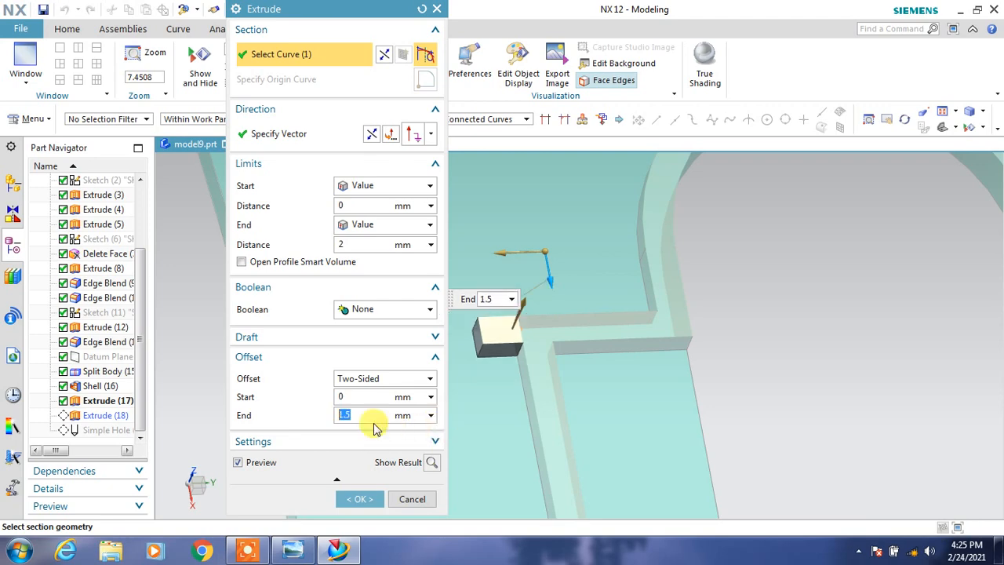
click(368, 505)
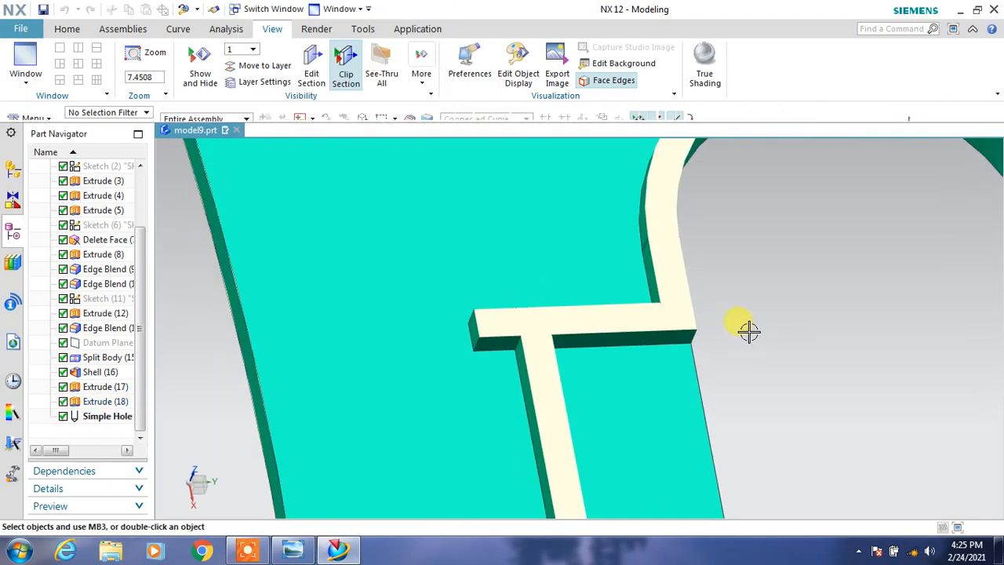
Compare the clipped part's ribs and wall layout with SECTION B-B of the reference drawing, viewing the section face-on and at an angle.
scroll(753, 336, down, 4)
mouse_move(794, 400)
middle_down()
mouse_move(774, 405)
mouse_move(784, 413)
middle_up()
scroll(784, 412, up, 3)
scroll(784, 413, down, 4)
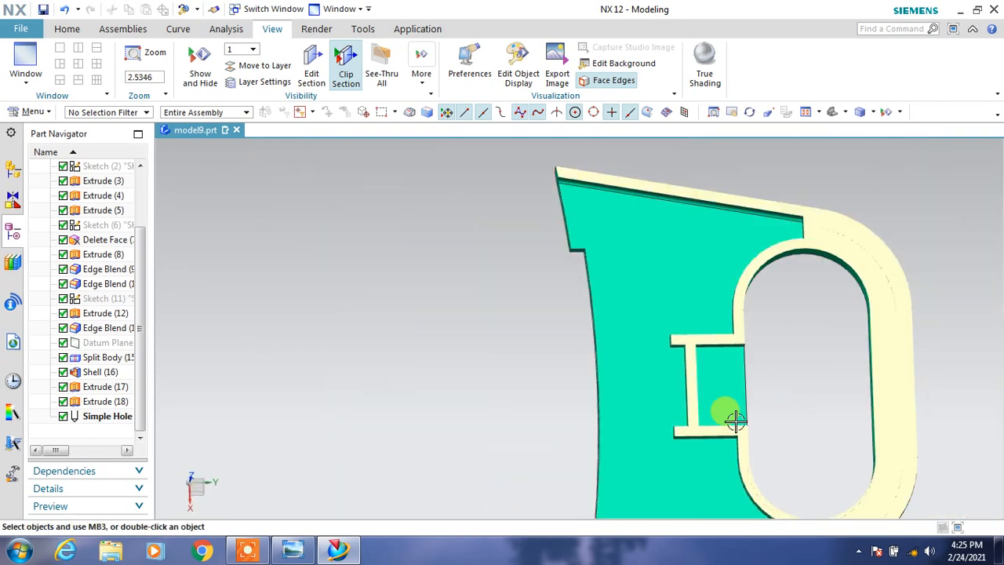
double_click(528, 4)
drag(179, 225, 126, 223)
click(569, 321)
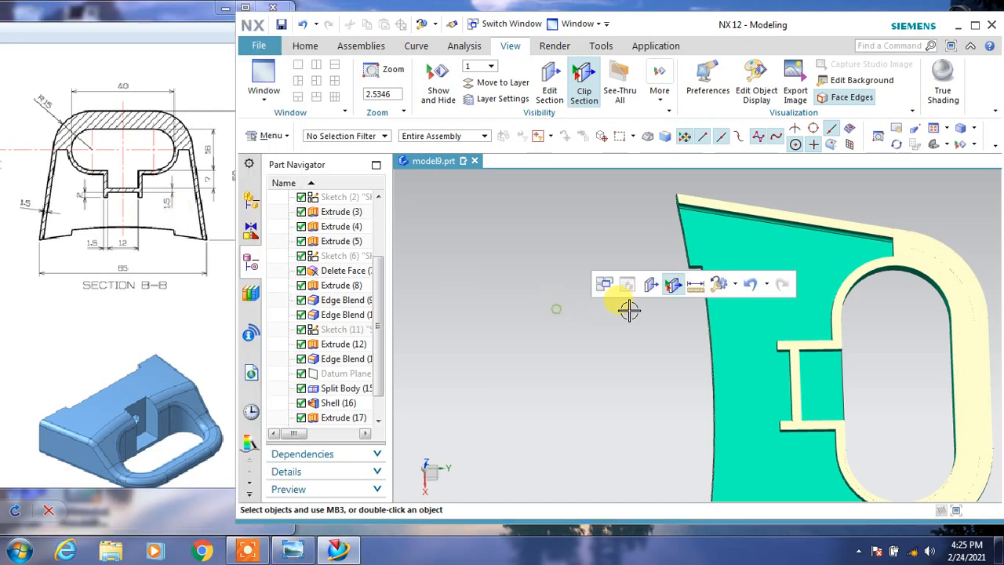
scroll(630, 311, down, 3)
middle_drag(596, 244, 581, 307)
right_drag(586, 284, 558, 280)
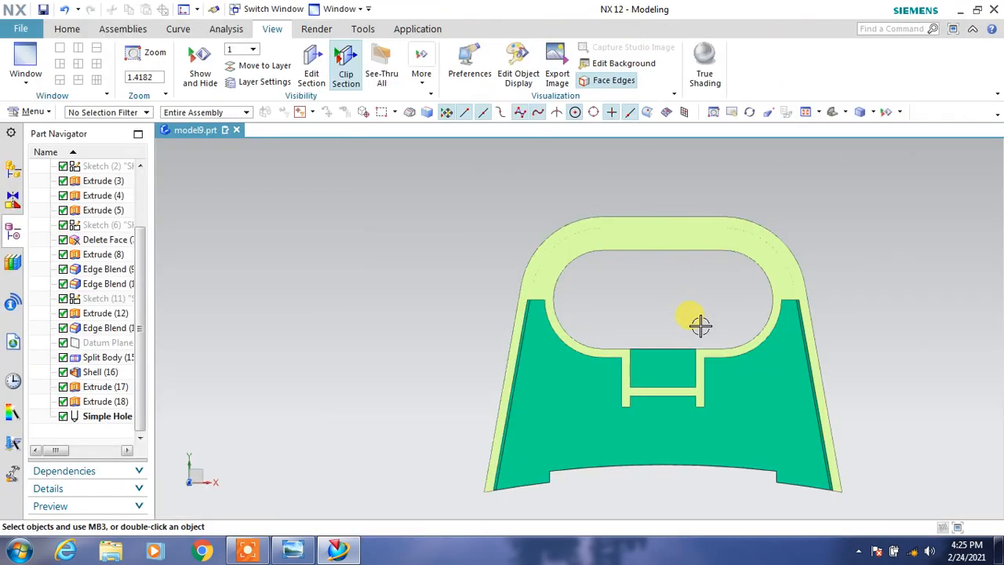
middle_drag(698, 324, 636, 281)
scroll(816, 461, up, 1)
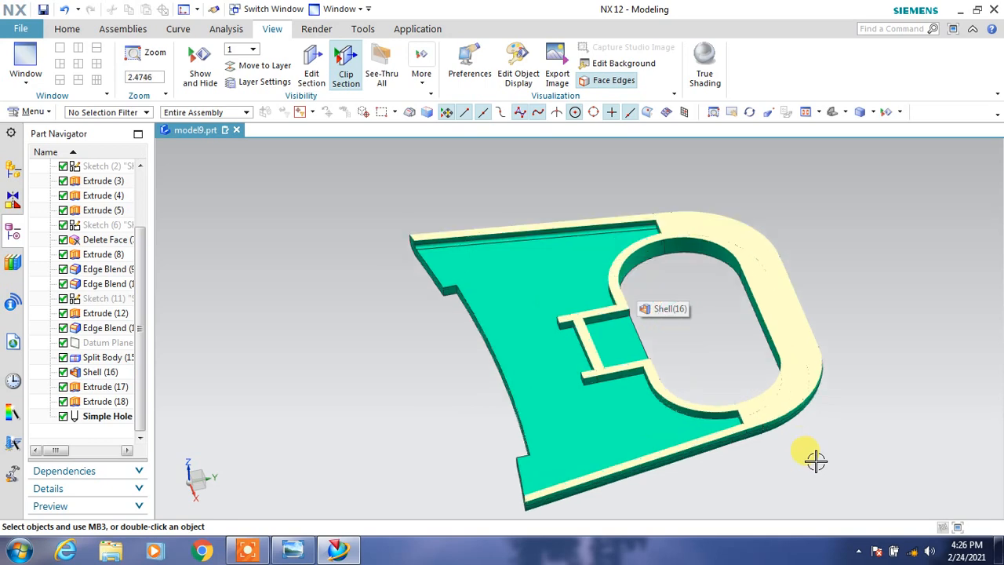
Turn off section clipping to restore the whole part and display it with True Shading.
click(12, 111)
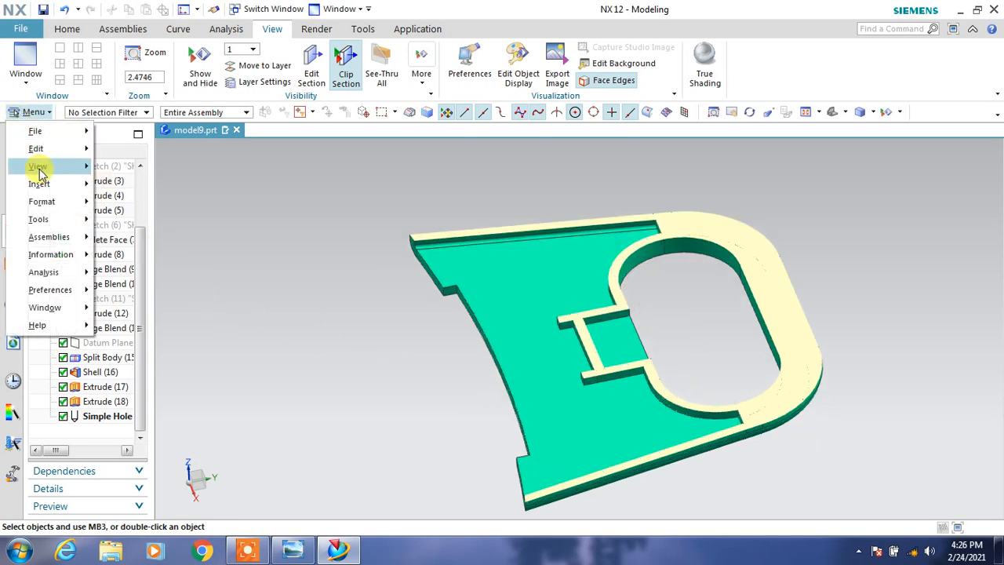
mouse_move(78, 166)
mouse_move(225, 192)
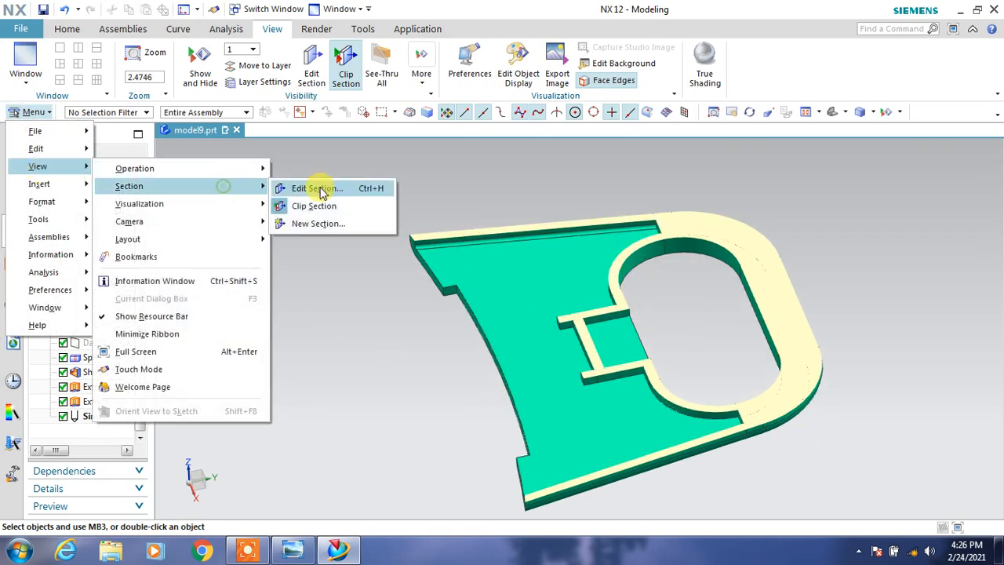
click(305, 206)
mouse_move(615, 290)
middle_down()
mouse_move(645, 260)
mouse_move(601, 253)
mouse_move(602, 276)
mouse_move(634, 226)
middle_up()
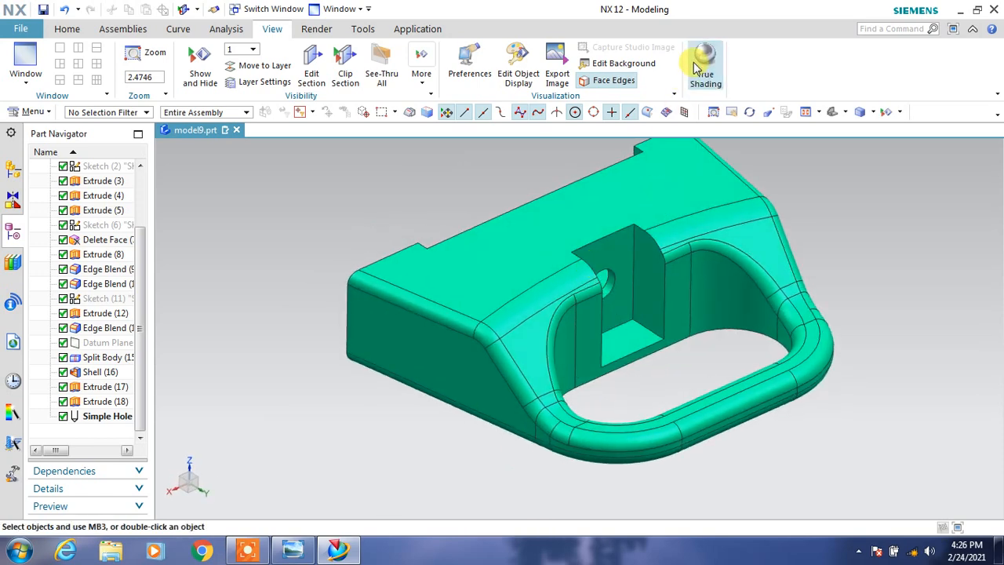
click(704, 67)
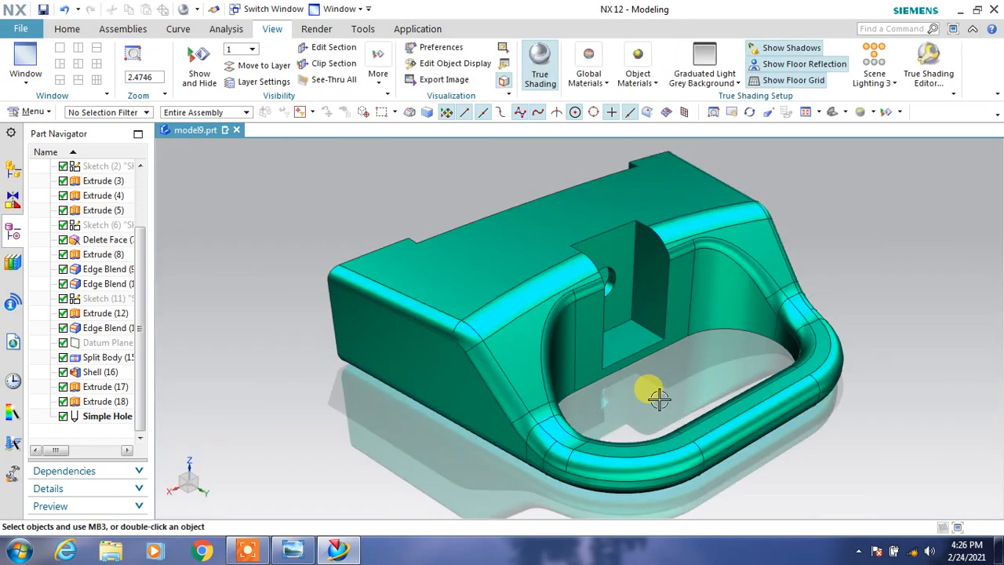